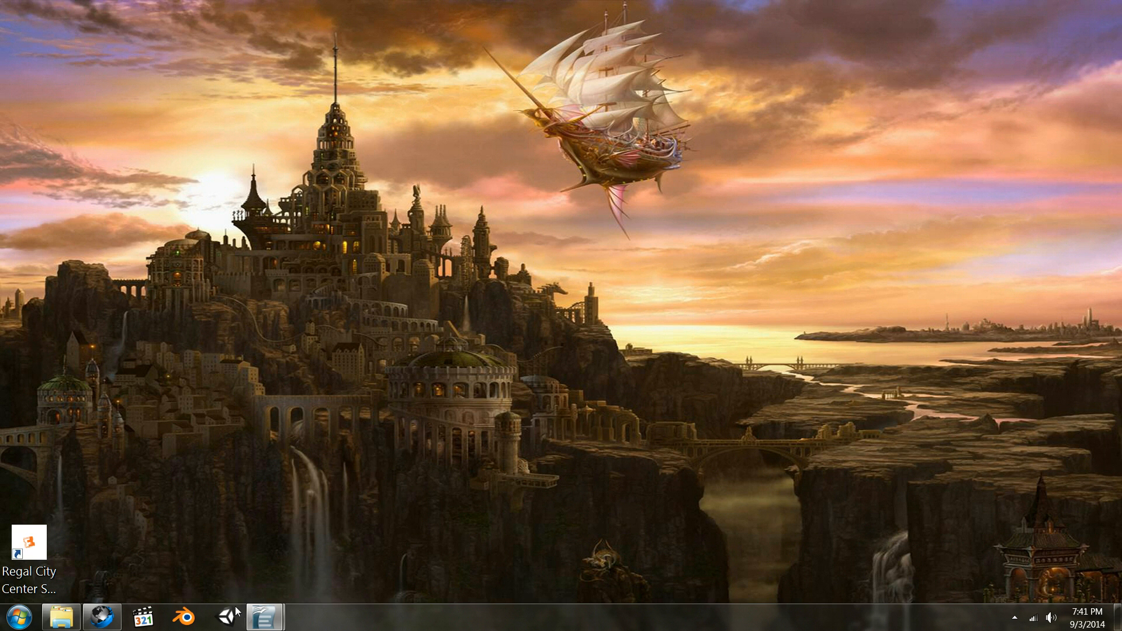
# Step: Switch to the browser and look over the open Blender texturing tutorials, the forum thread and the tutorial channel's uploads
pyautogui.moveTo(102, 617)
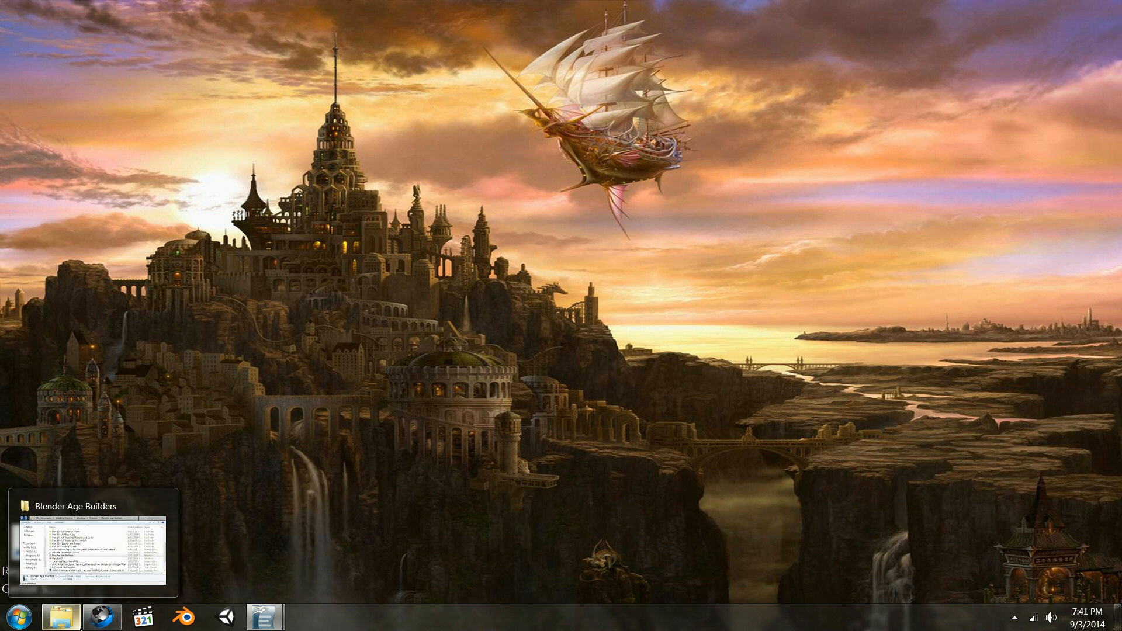
pyautogui.click(171, 544)
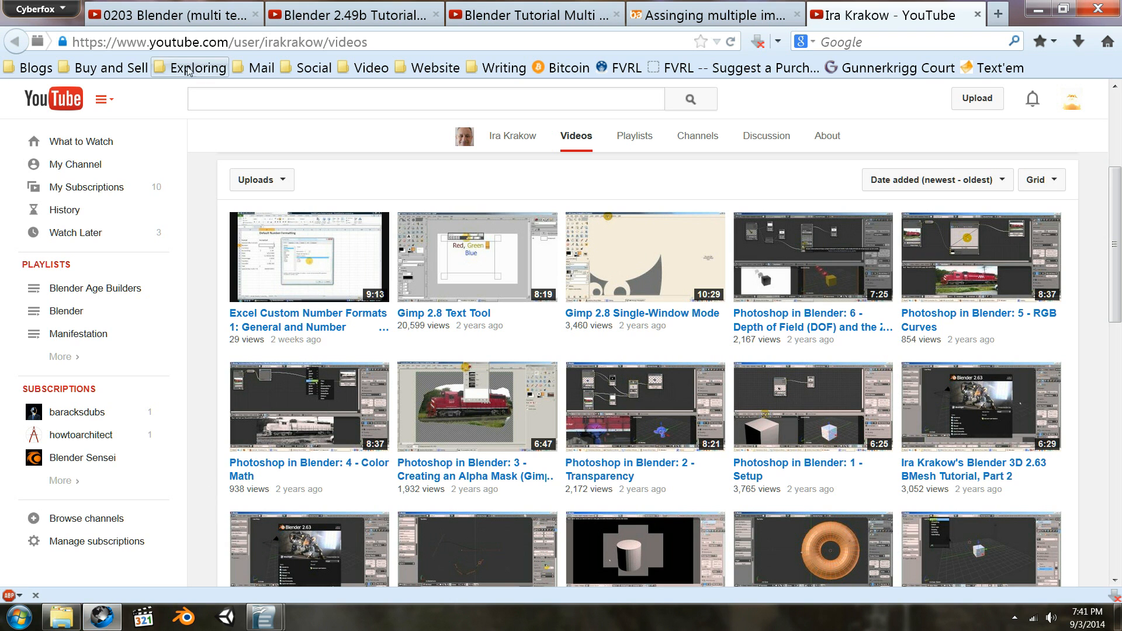
pyautogui.click(166, 12)
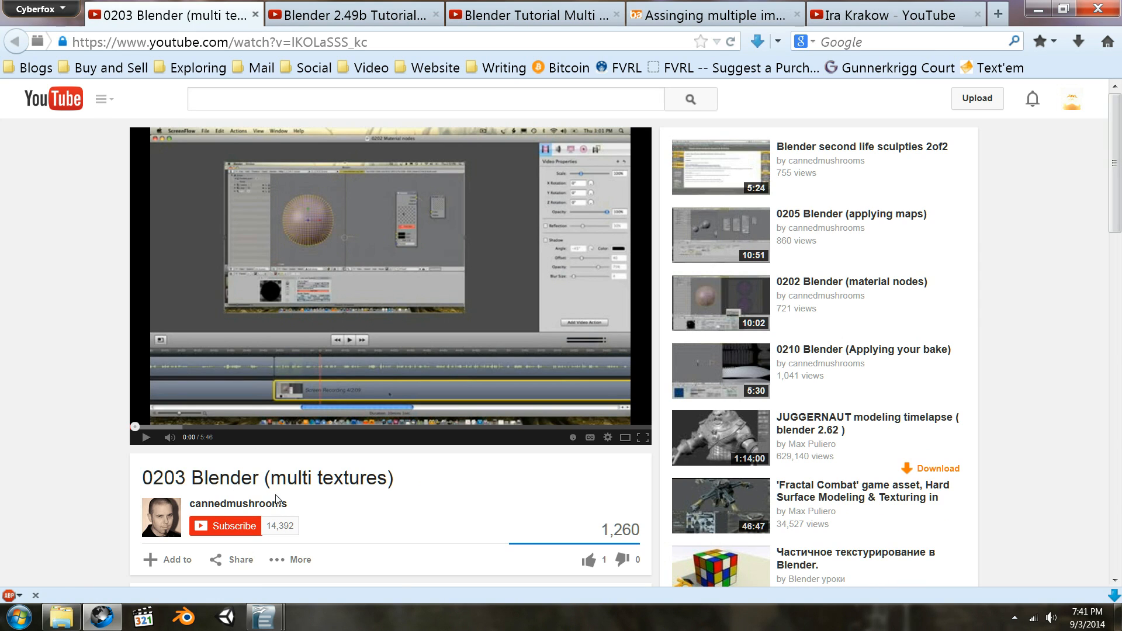
pyautogui.moveTo(287, 510)
pyautogui.click(345, 13)
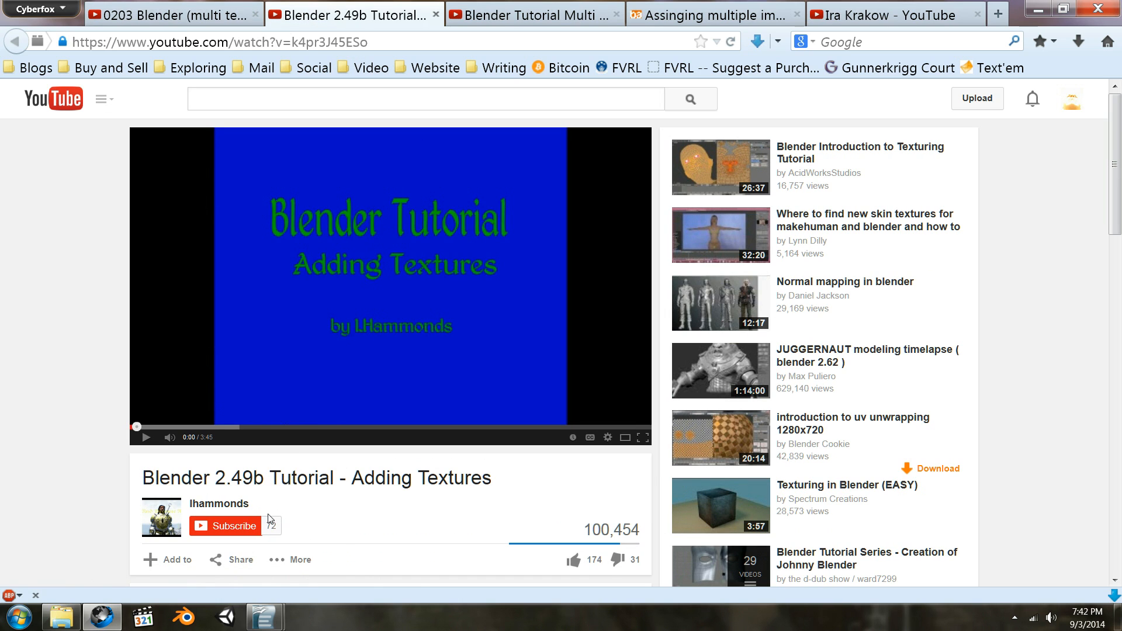
pyautogui.click(235, 517)
pyautogui.click(546, 10)
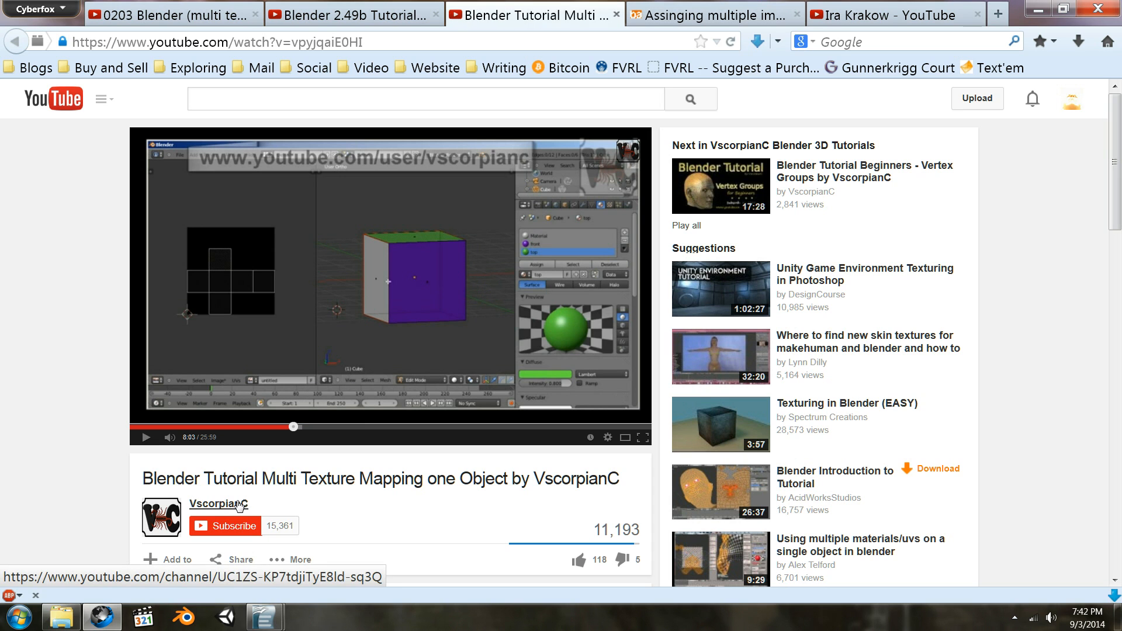
pyautogui.click(740, 20)
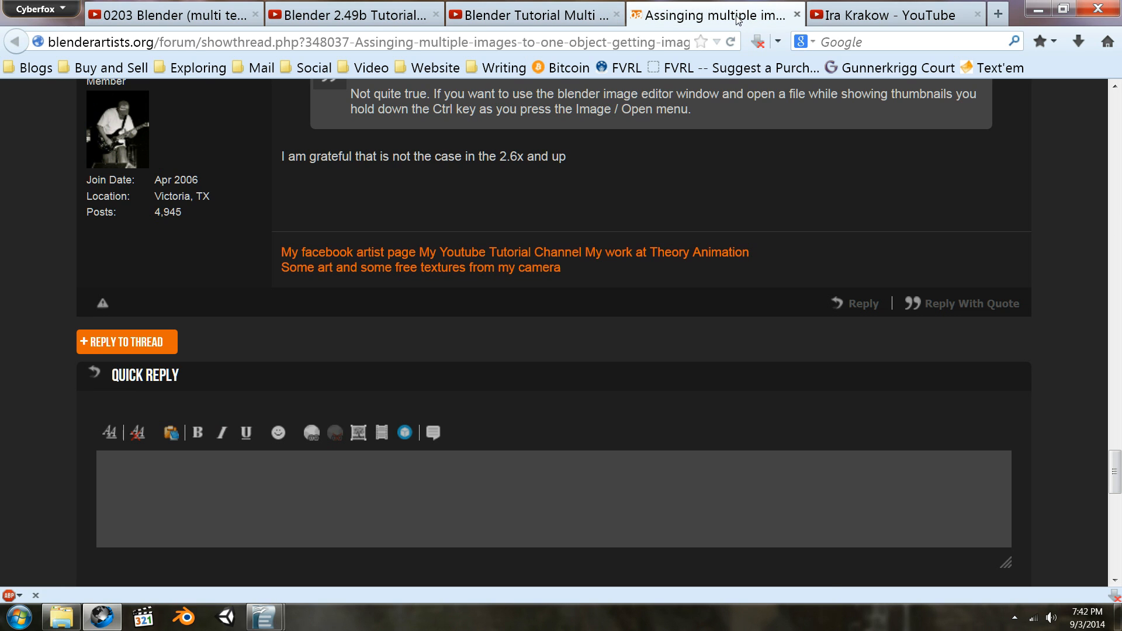
pyautogui.click(877, 23)
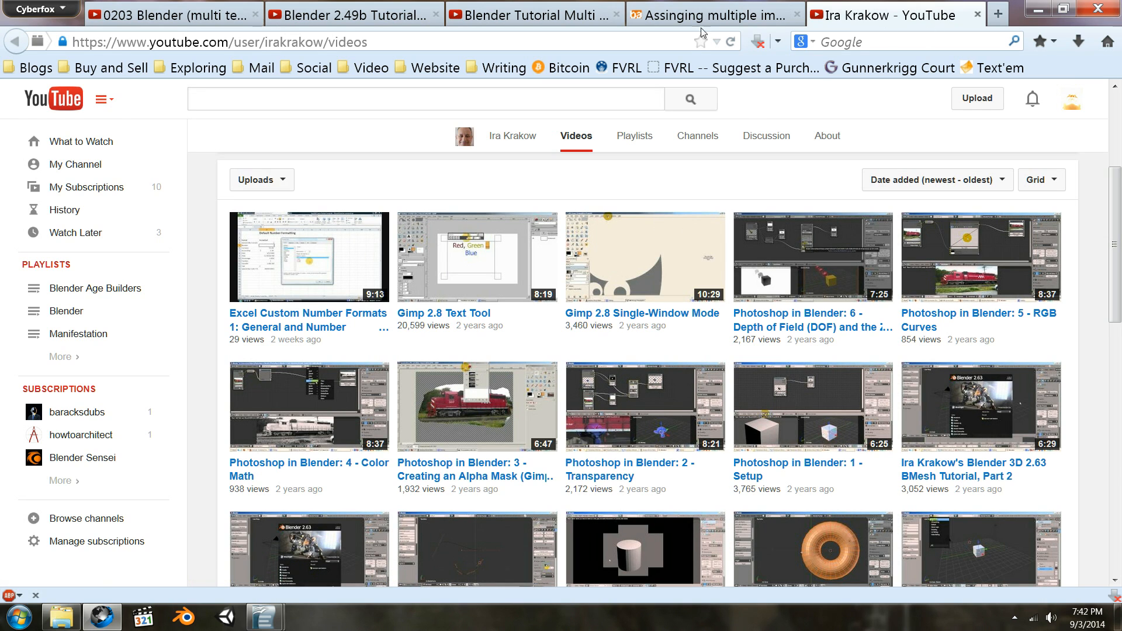
pyautogui.click(529, 16)
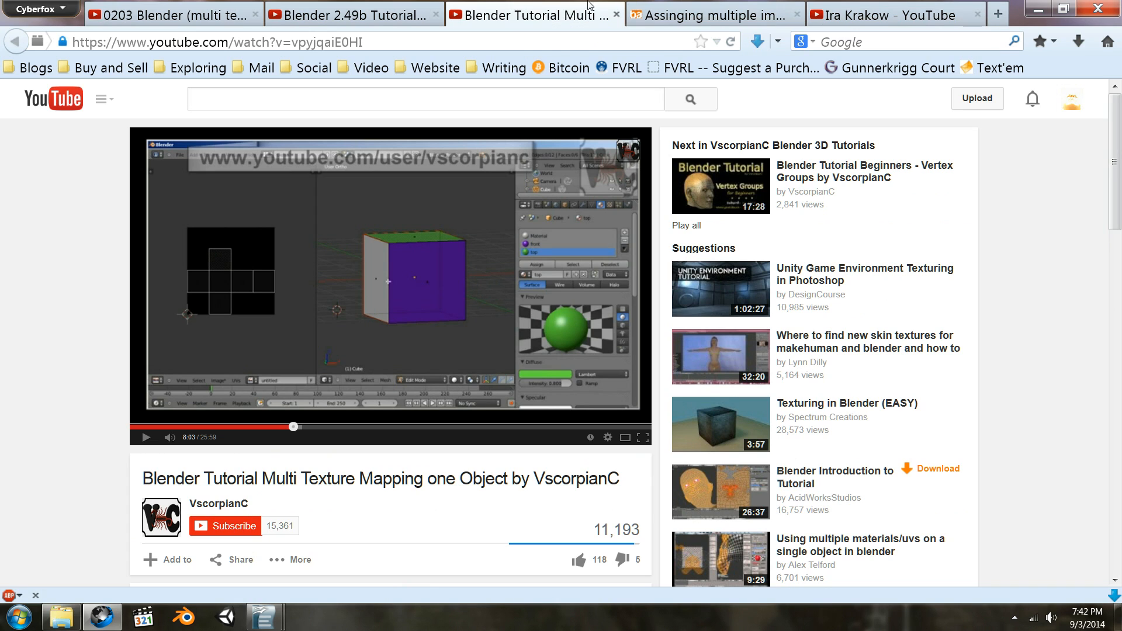
# Step: Examine the forum thread's posts on applying multiple textures with a single material, and minimize the browser
pyautogui.click(705, 19)
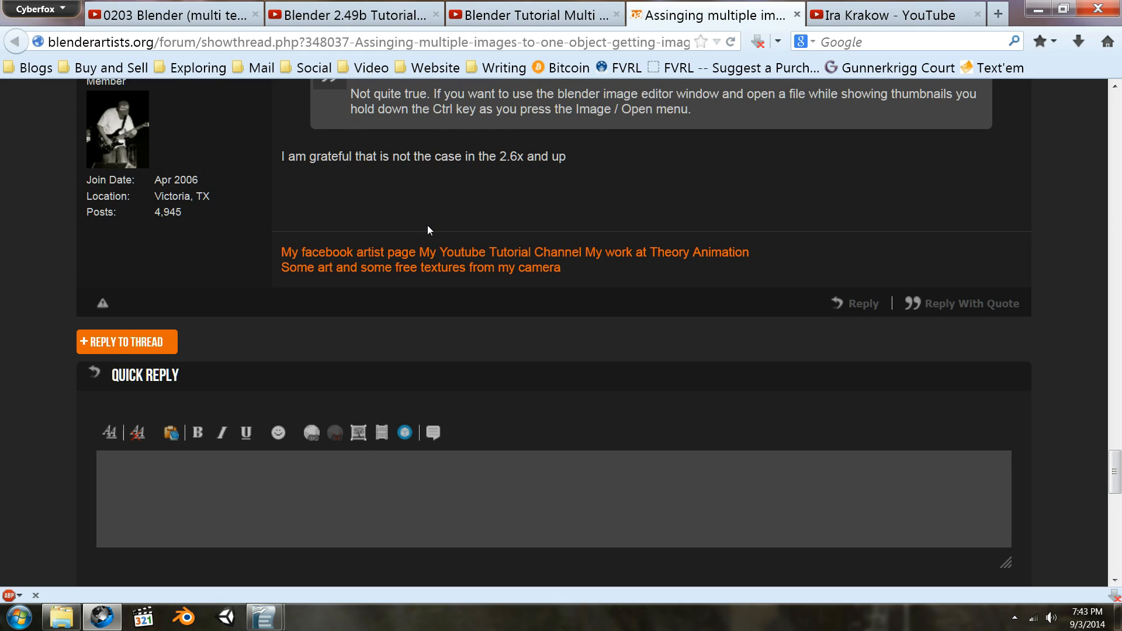
pyautogui.scroll(10, 426, 225)
pyautogui.scroll(15, 427, 226)
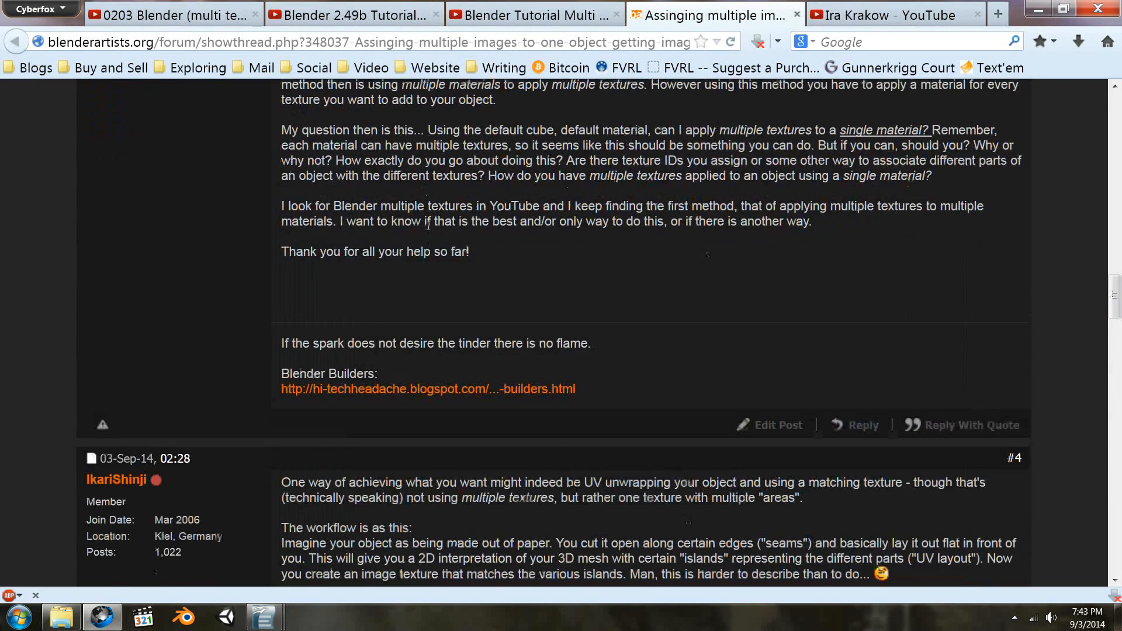
pyautogui.scroll(-20, 427, 225)
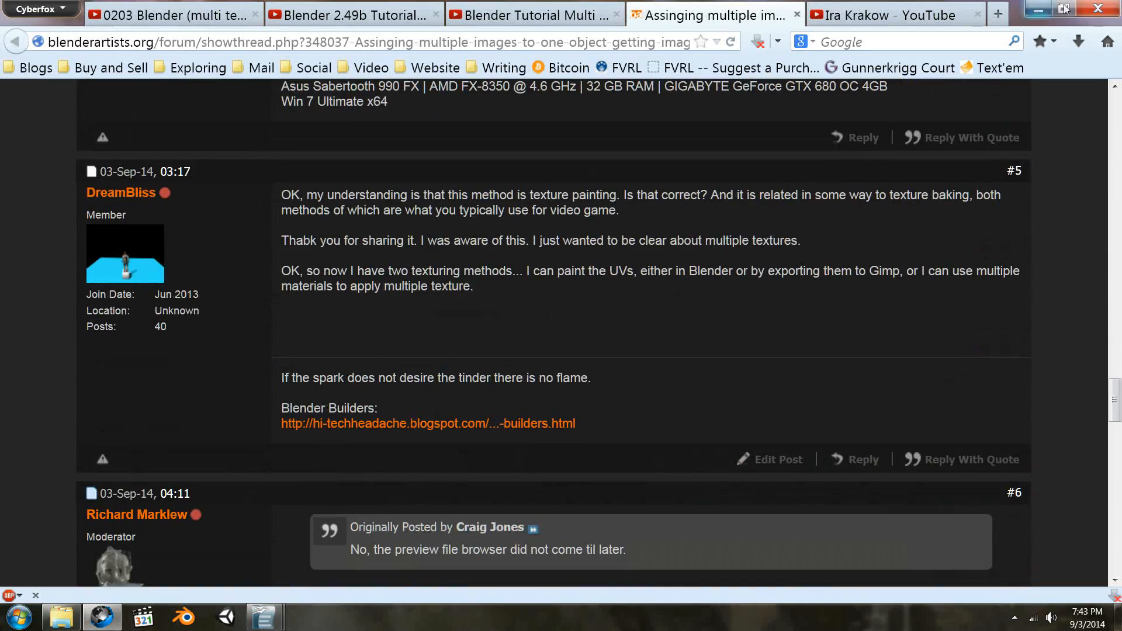
pyautogui.scroll(10, 804, 279)
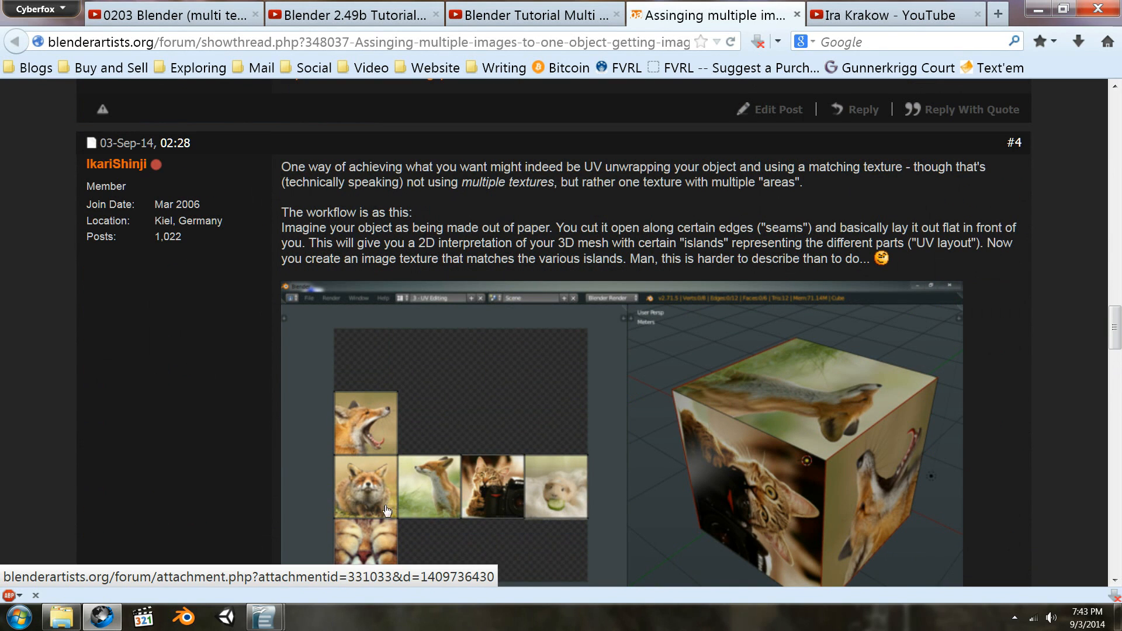
pyautogui.click(1038, 10)
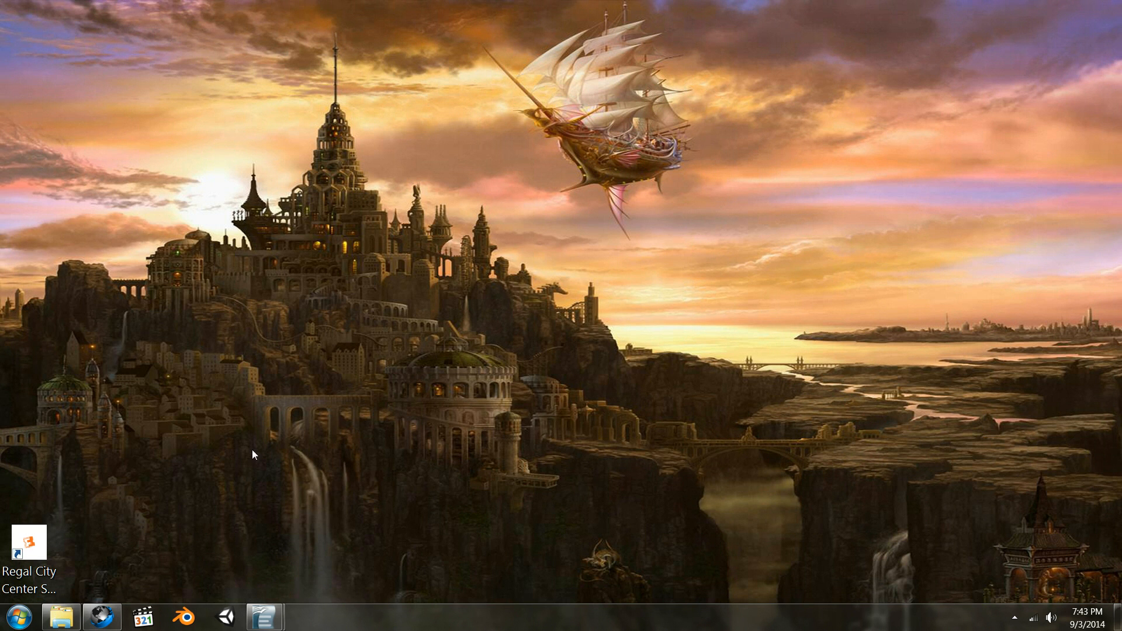
# Step: Switch to the Blender Age Builders.odt notes in OpenOffice Writer and review the Part 11 – UV Unwrap Walls section
pyautogui.moveTo(265, 619)
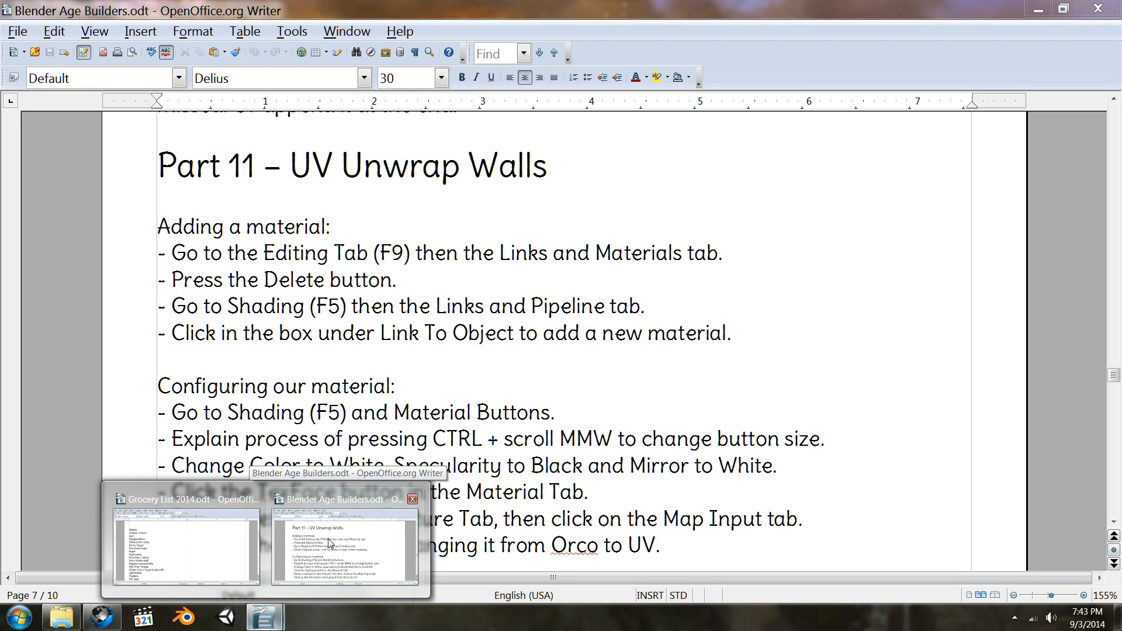
pyautogui.click(331, 542)
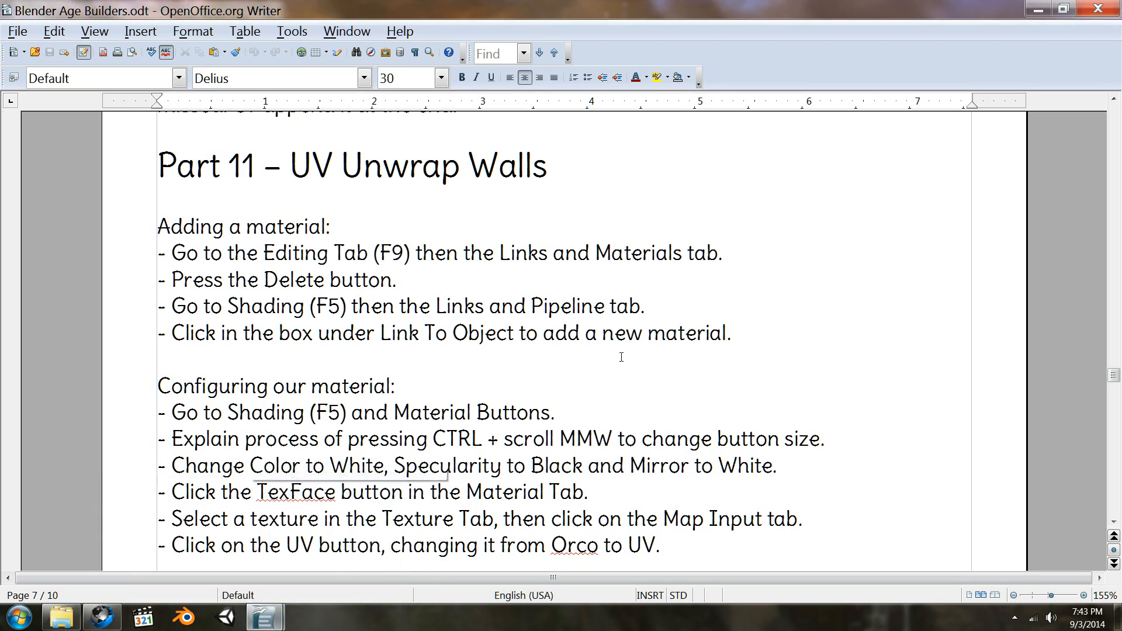
pyautogui.scroll(-1, 684, 306)
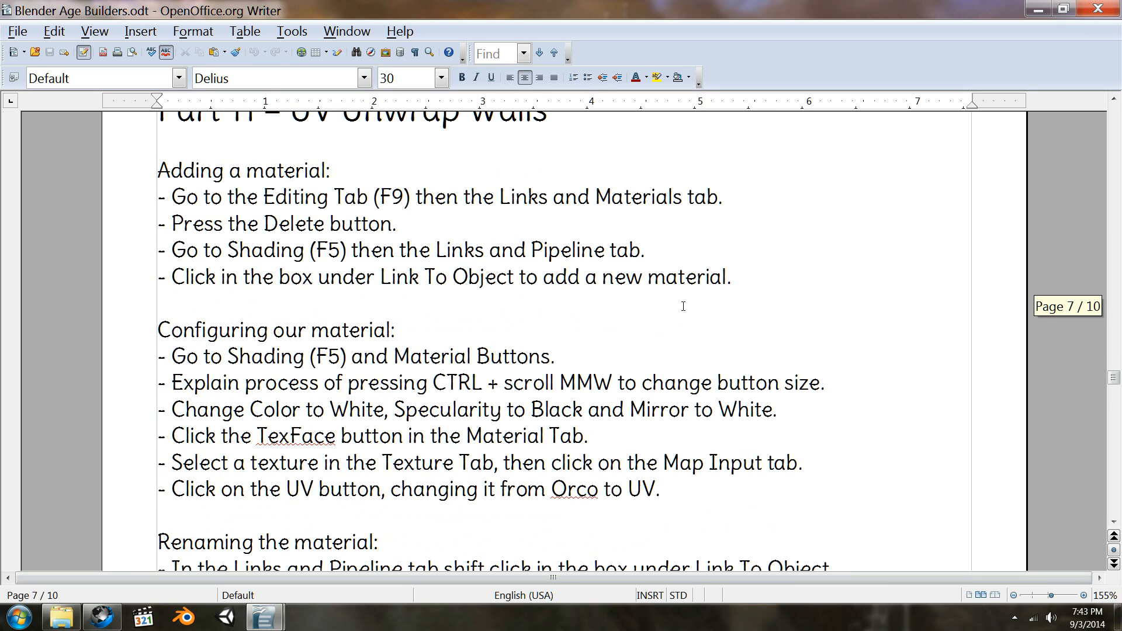
pyautogui.scroll(1, 683, 306)
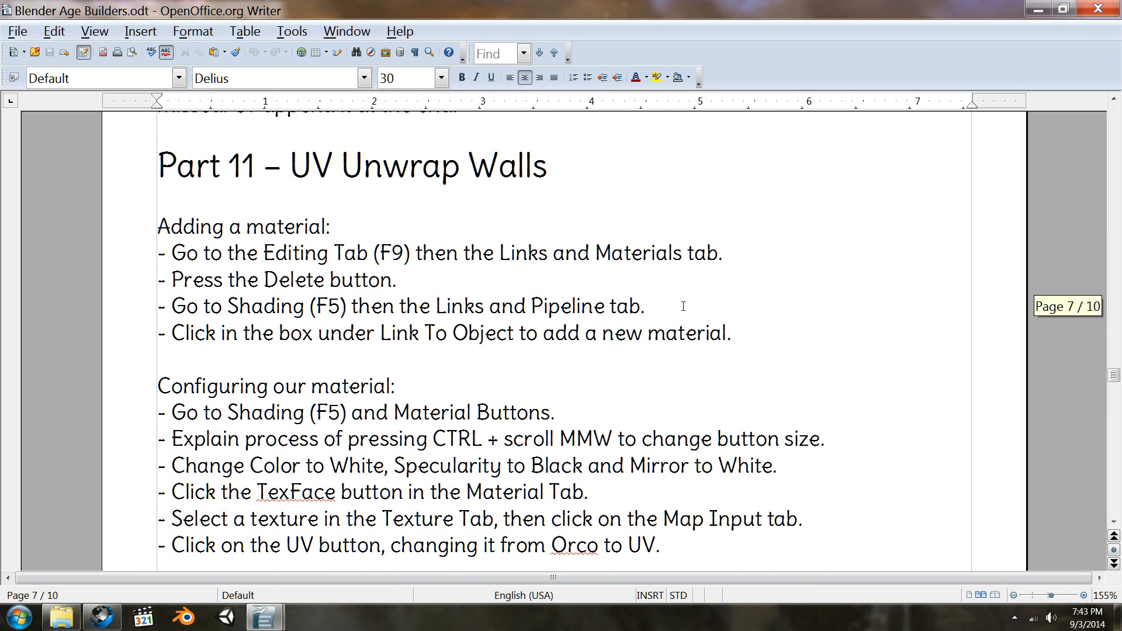
pyautogui.scroll(3, 684, 306)
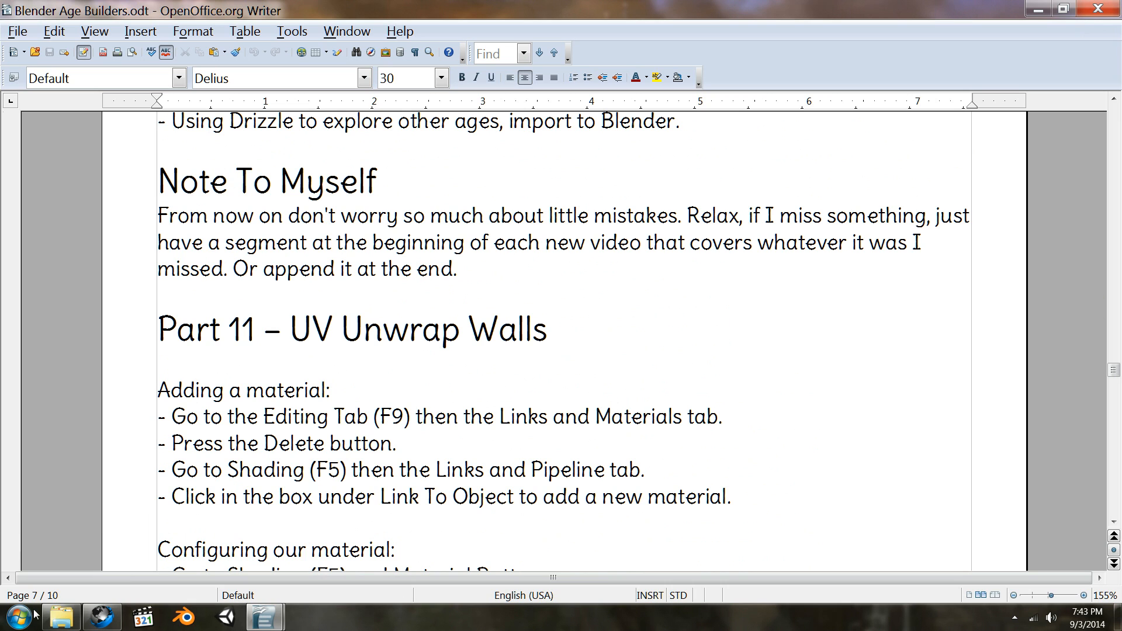
# Step: Launch Blender from the Blender32 shortcut in the Blender Age Builders folder and open the recent file BAB34-9.blend
pyautogui.click(61, 617)
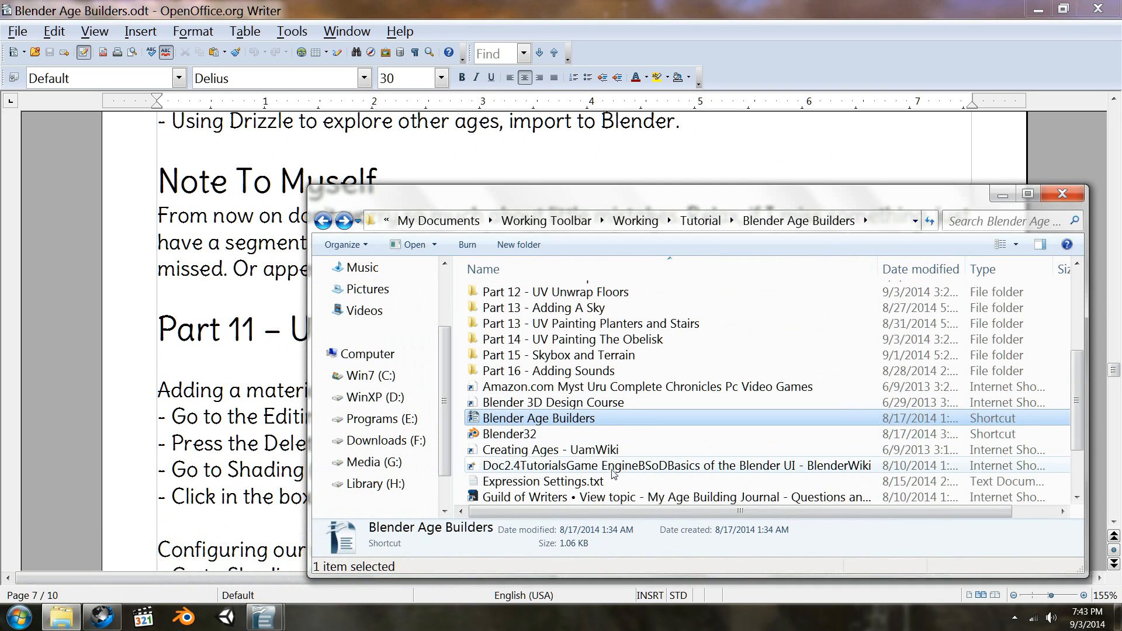
pyautogui.doubleClick(508, 434)
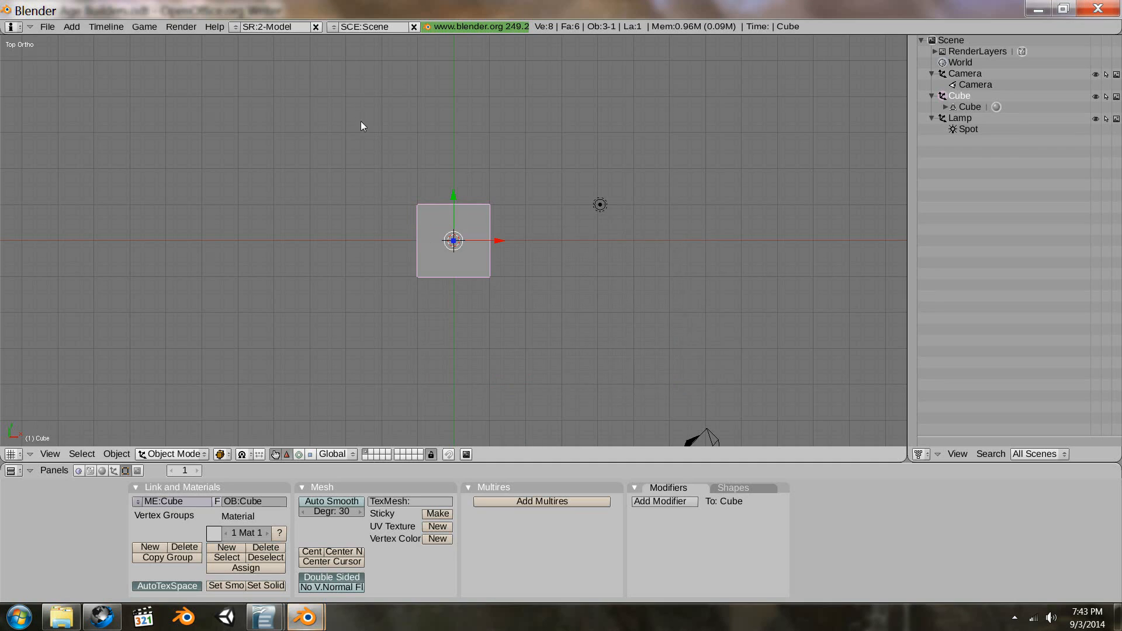
pyautogui.click(46, 26)
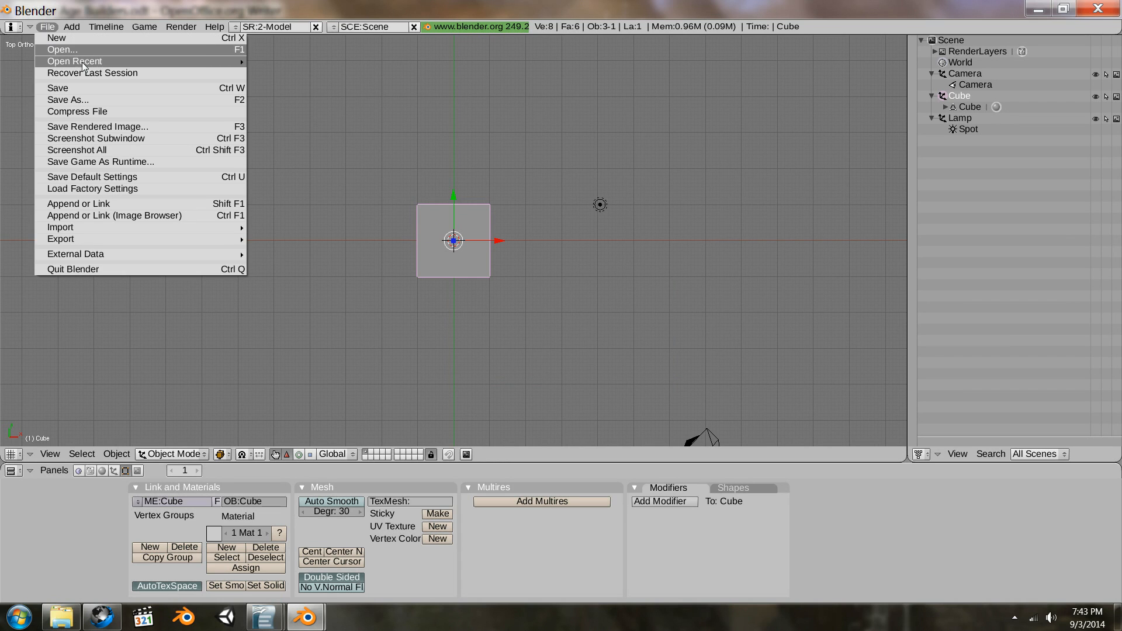
pyautogui.moveTo(84, 67)
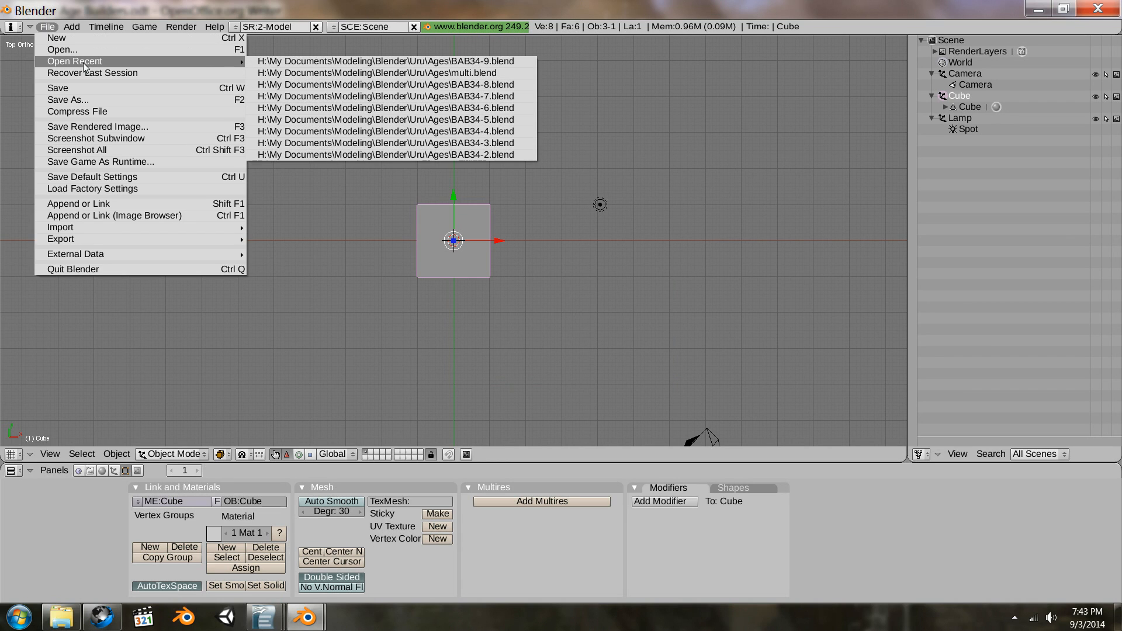
pyautogui.click(309, 63)
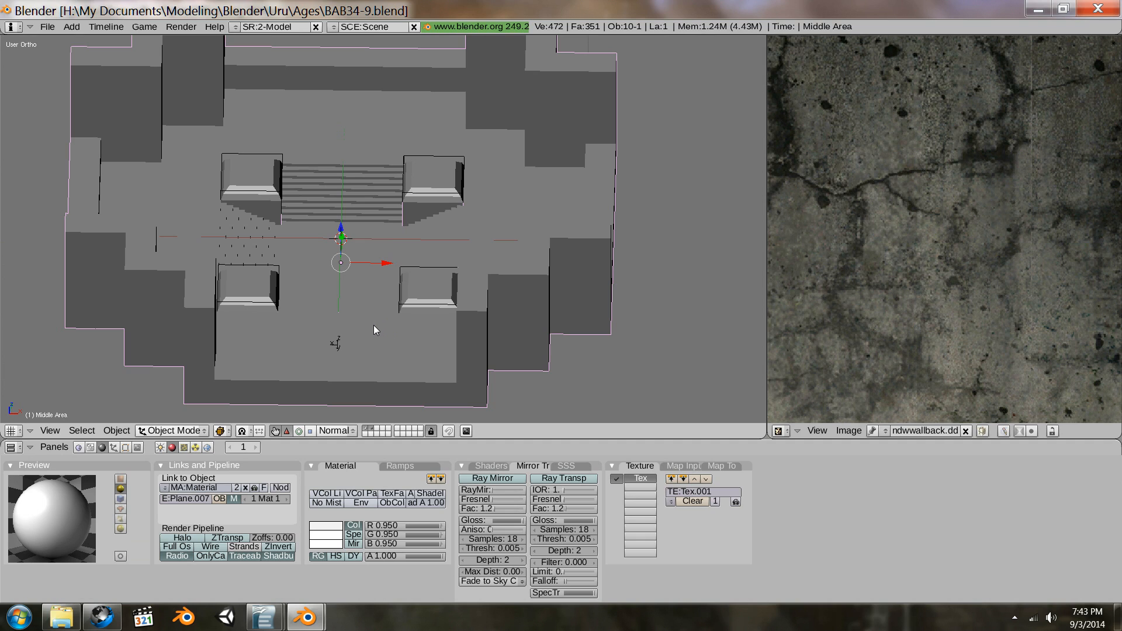
# Step: Delete the material from the Middle Area object and save BAB34-9.blend over the existing file
pyautogui.click(126, 448)
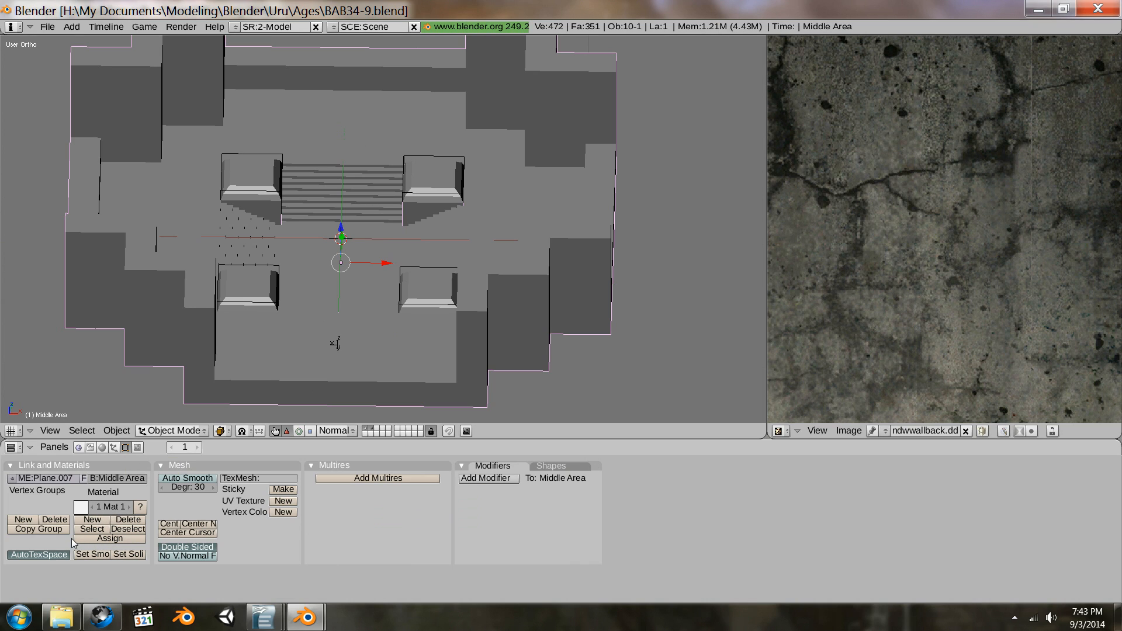
pyautogui.click(128, 519)
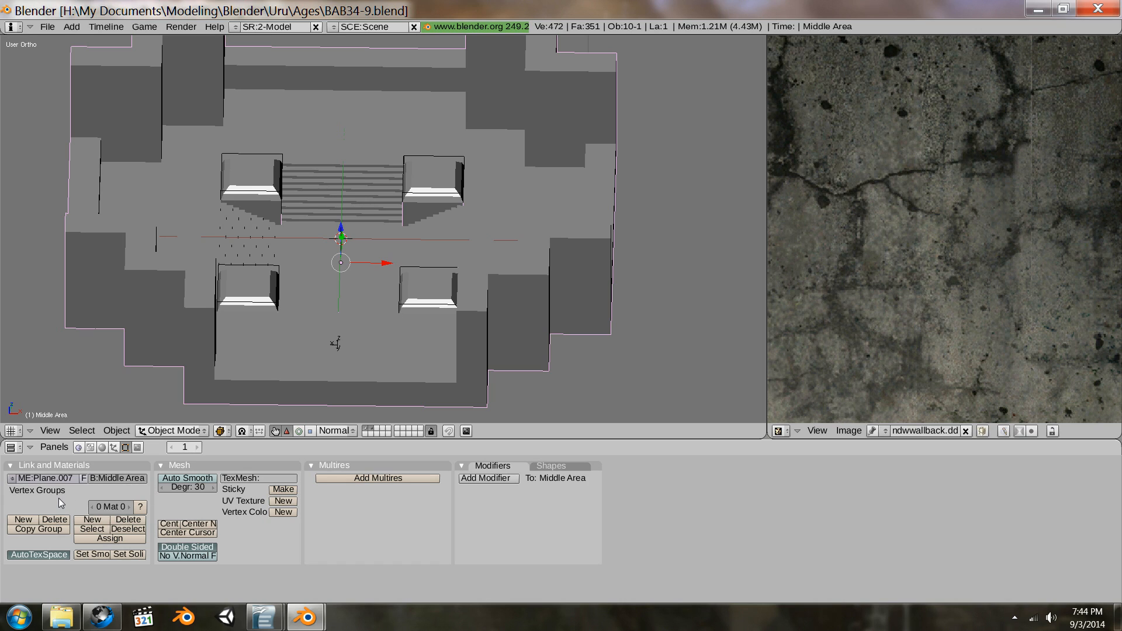
pyautogui.click(52, 27)
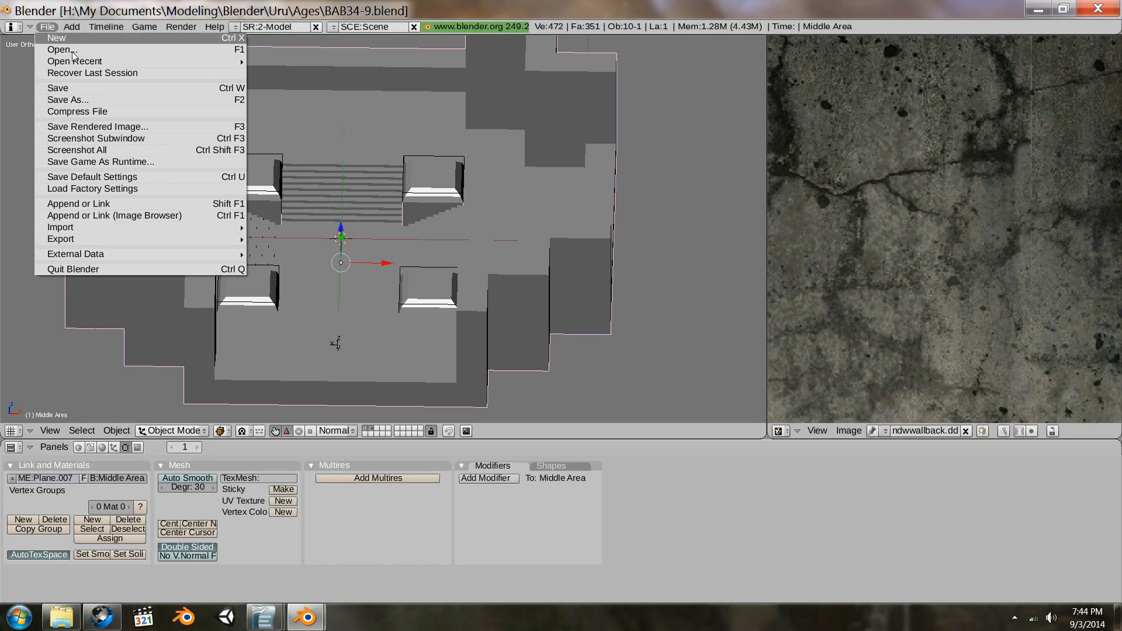
pyautogui.click(77, 87)
pyautogui.click(77, 88)
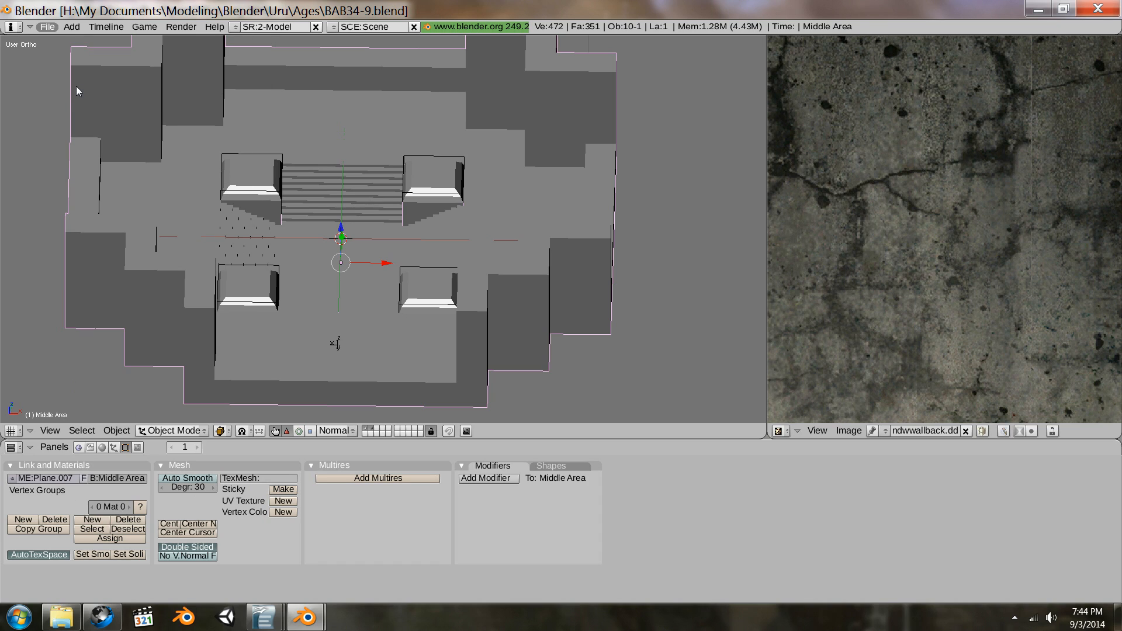
# Step: Check the object's material link in the shading settings, restart Blender and reopen BAB34-9.blend
pyautogui.click(101, 448)
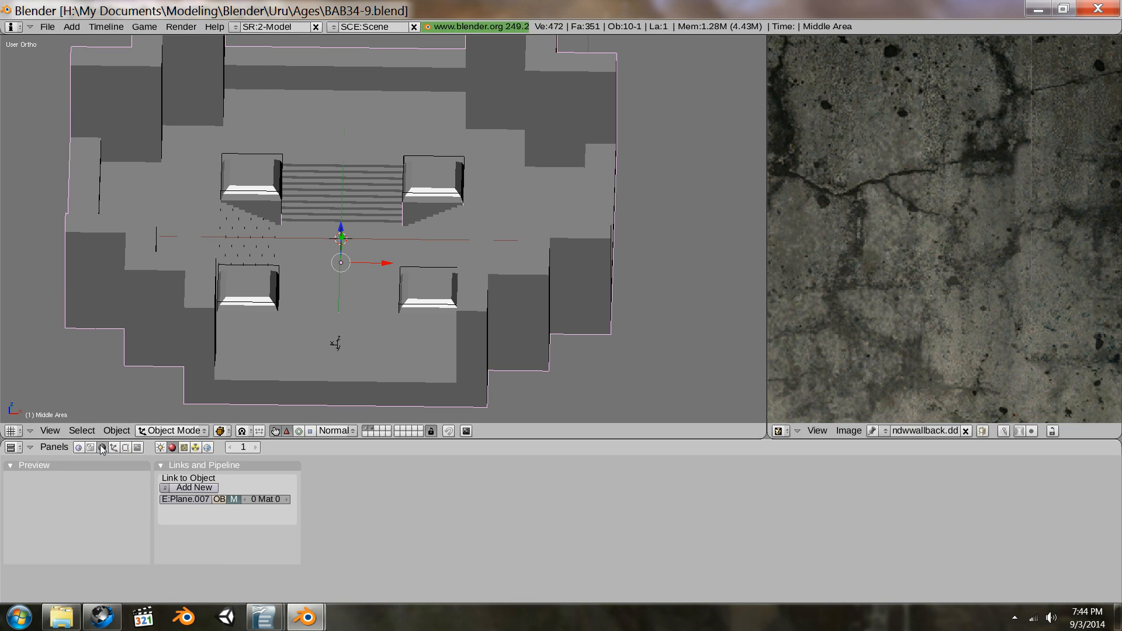
pyautogui.click(1098, 8)
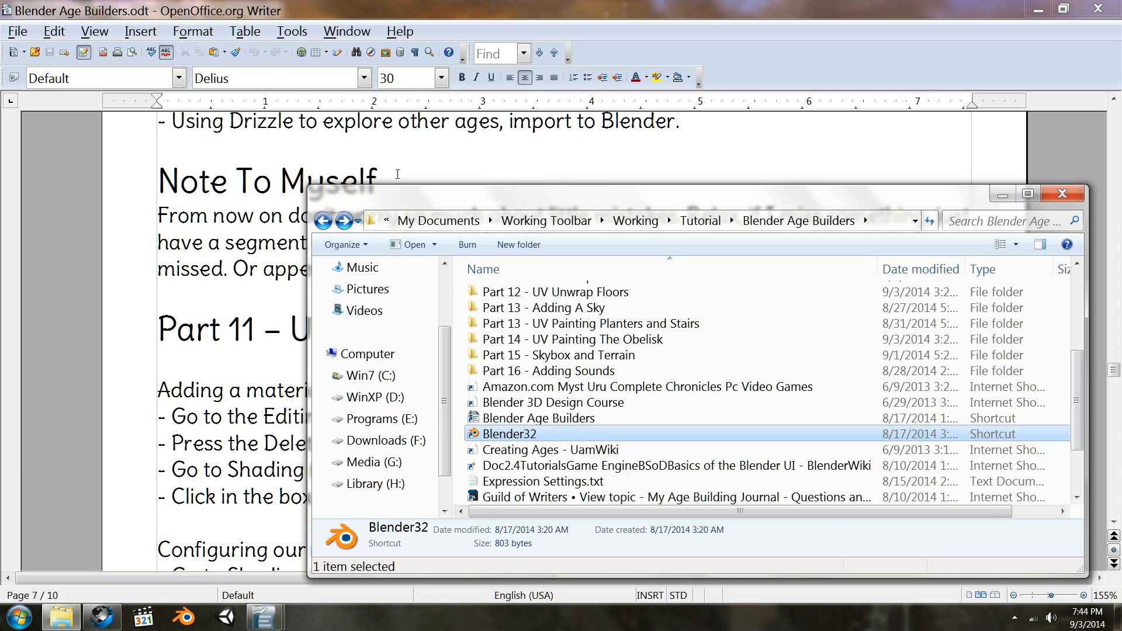
pyautogui.doubleClick(512, 434)
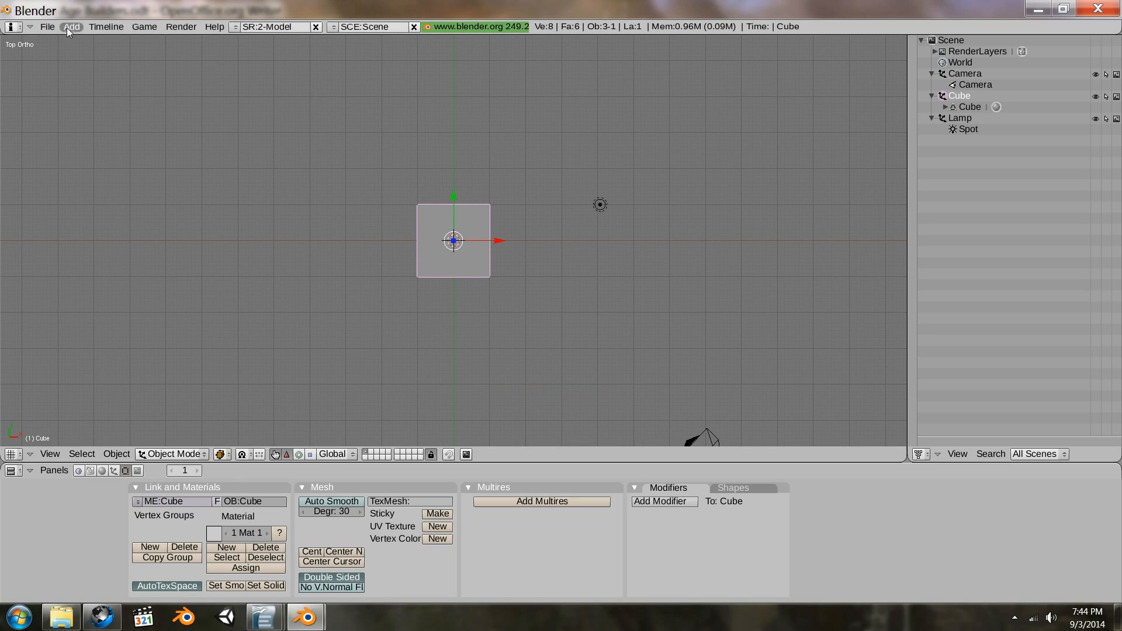
pyautogui.click(48, 28)
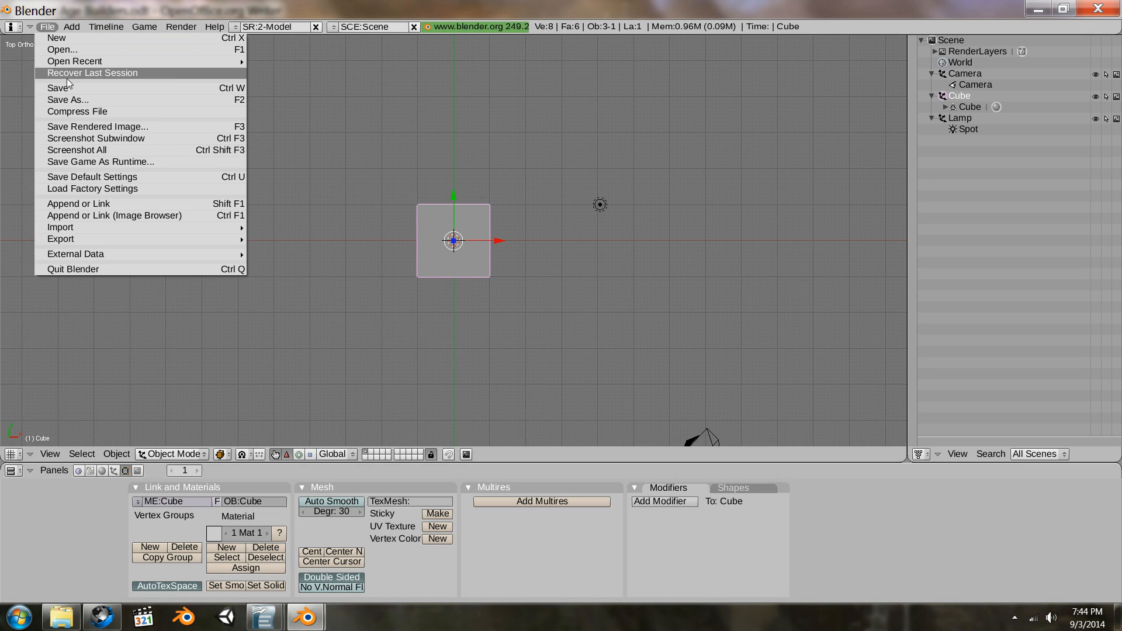
pyautogui.moveTo(92, 62)
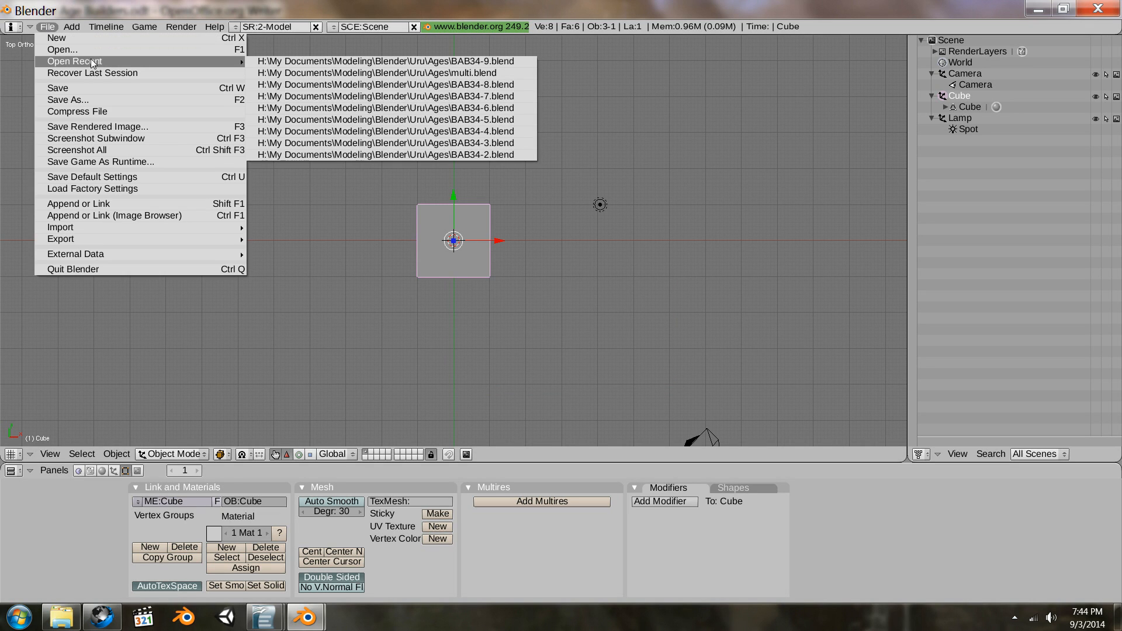
pyautogui.click(367, 61)
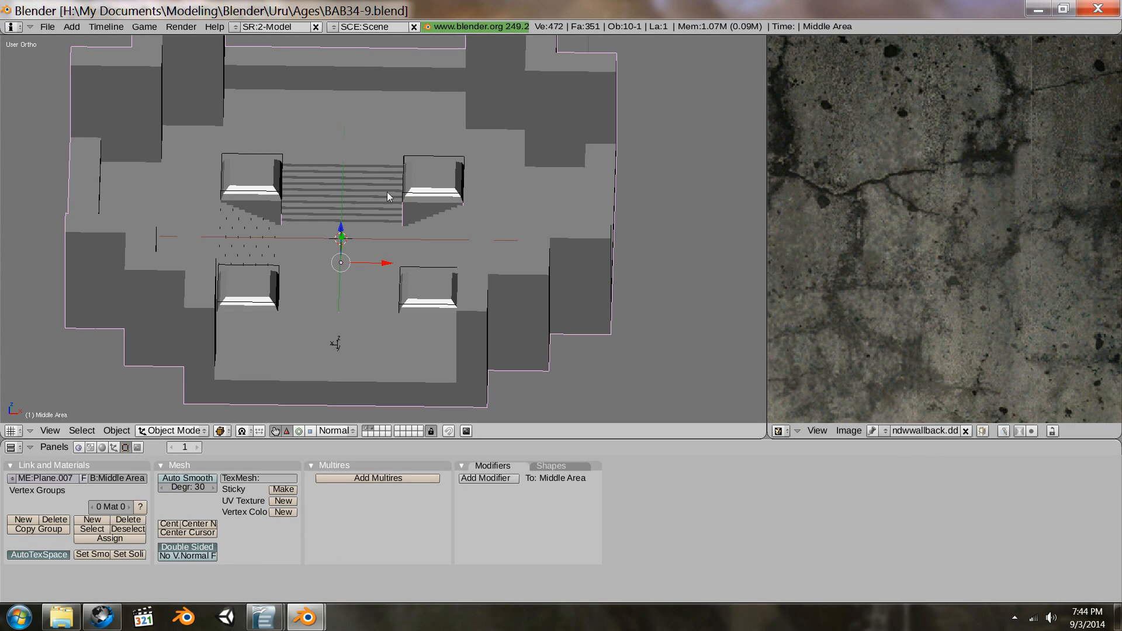
# Step: Add a new material to the Middle Area object in the shading settings
pyautogui.click(101, 448)
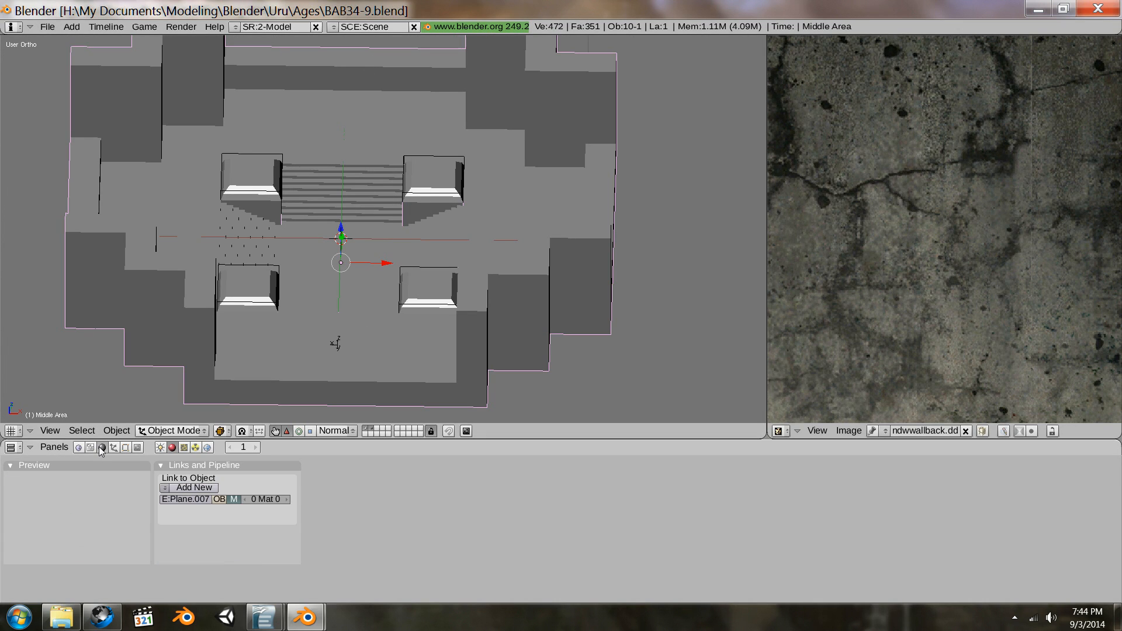
pyautogui.click(196, 490)
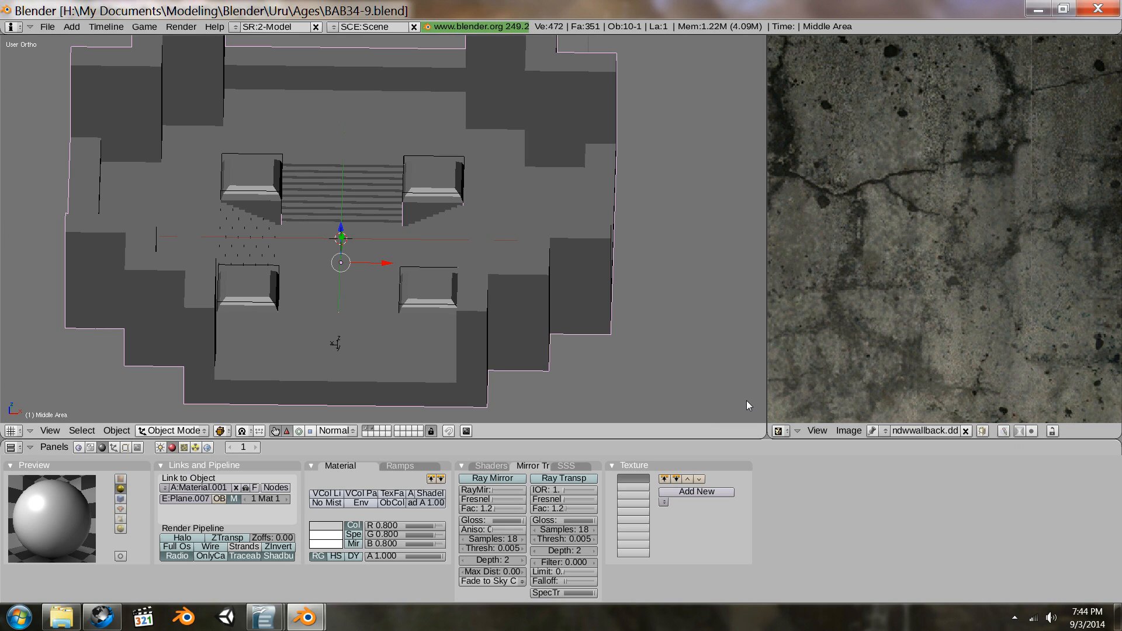
# Step: Open the thumbnail image browser from the image editor, look through the MOUL textures folder and widen the browser area
pyautogui.click(887, 433)
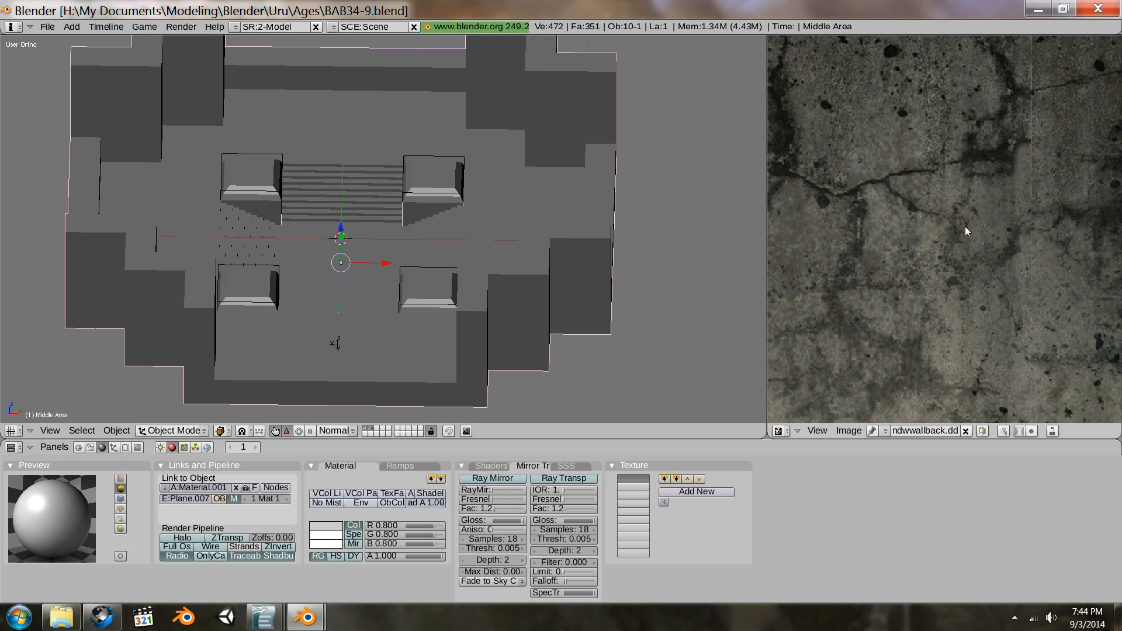
pyautogui.scroll(-4, 886, 272)
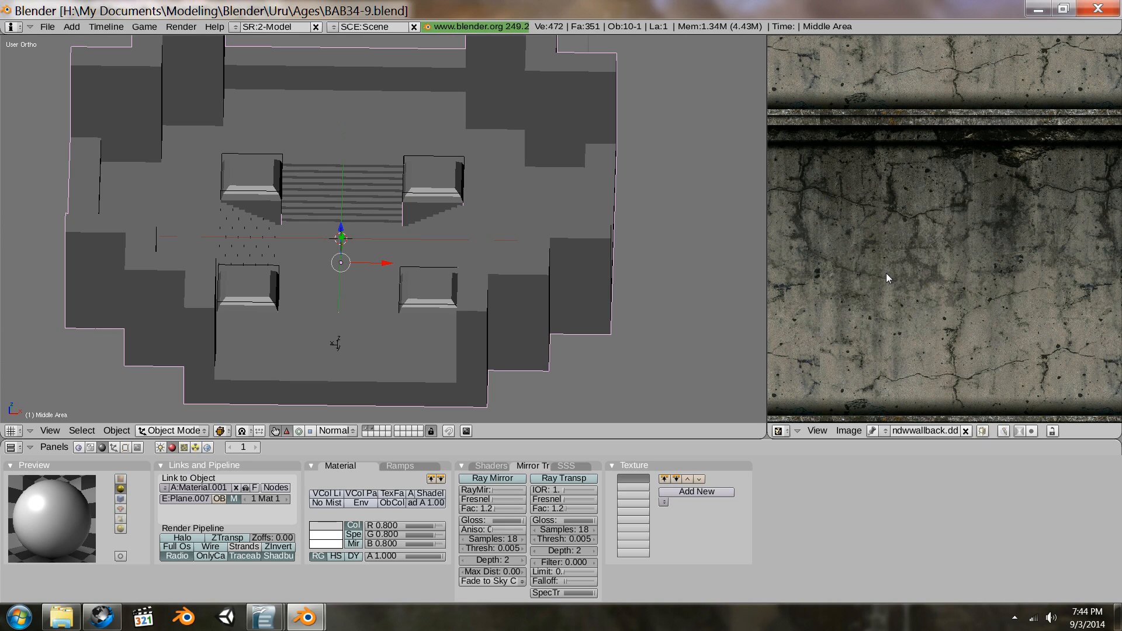
pyautogui.click(850, 432)
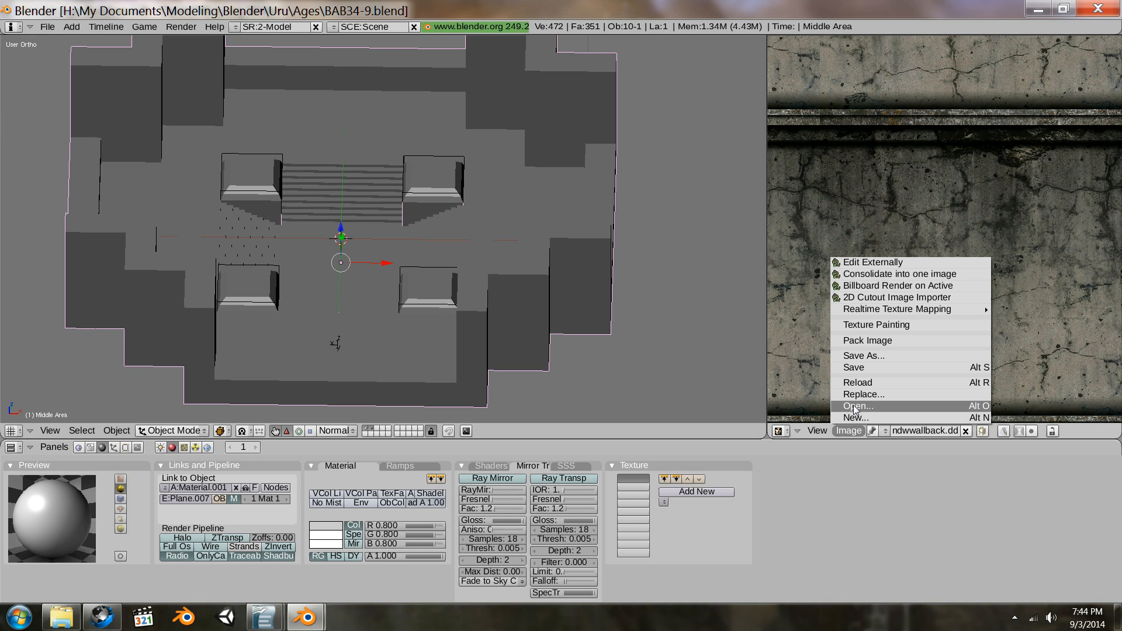
pyautogui.click(854, 406)
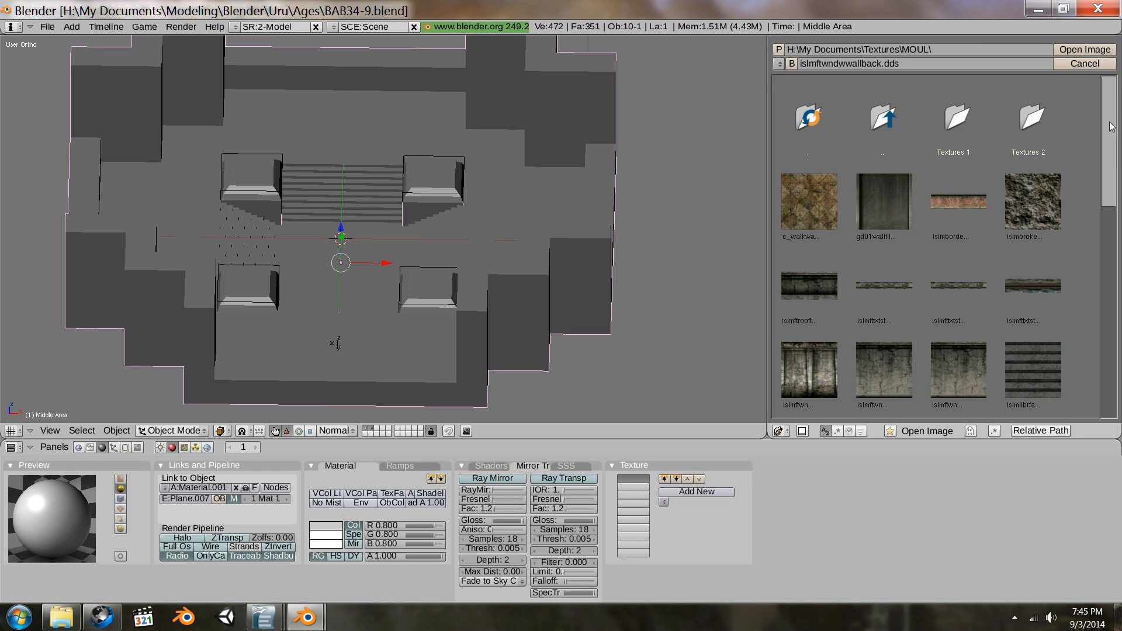
pyautogui.moveTo(1116, 126); pyautogui.dragTo(1120, 298)
pyautogui.moveTo(1120, 259); pyautogui.dragTo(1121, 123)
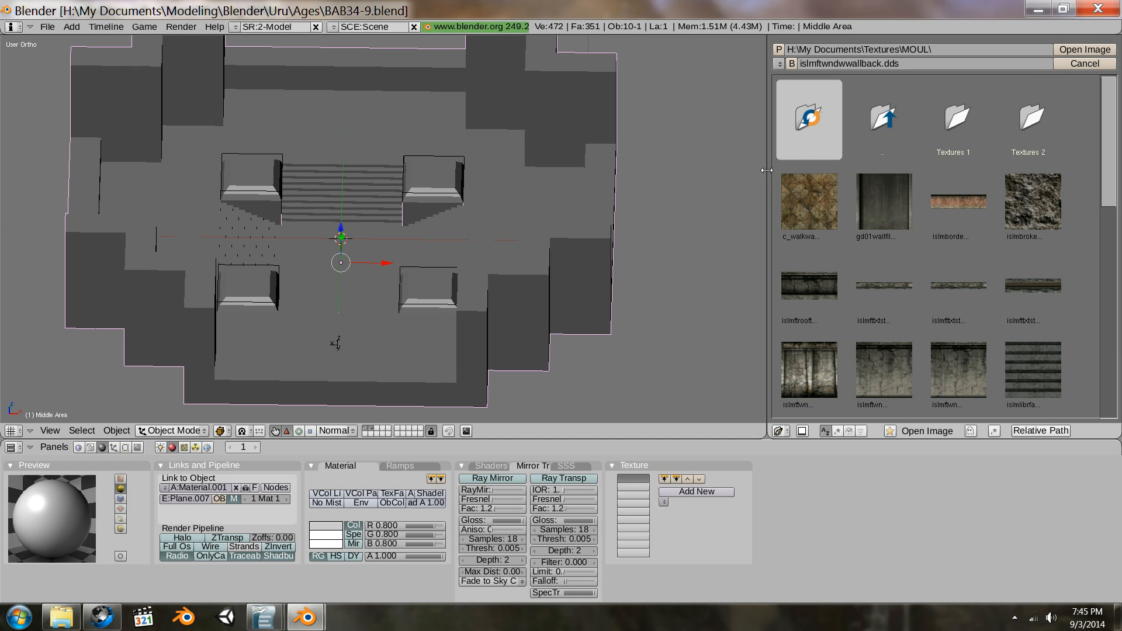
pyautogui.moveTo(766, 170); pyautogui.dragTo(524, 178)
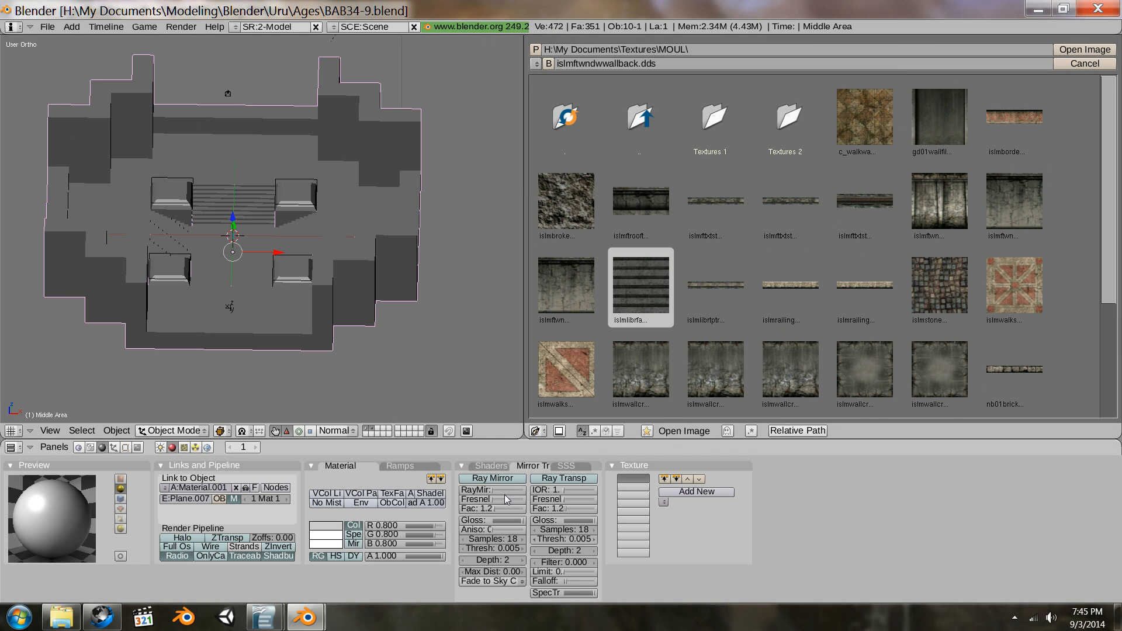
# Step: Switch to Cyberfox, read the forum replies about showing image thumbnails, return to Blender and narrow the image browser area
pyautogui.click(101, 616)
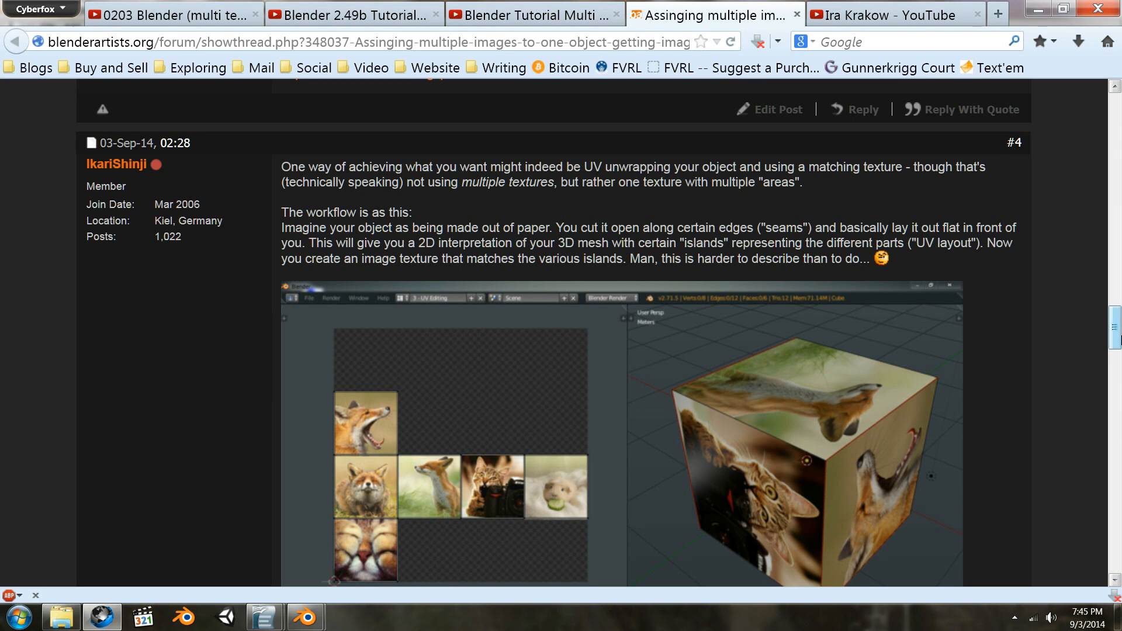
pyautogui.moveTo(1114, 328); pyautogui.dragTo(1114, 435)
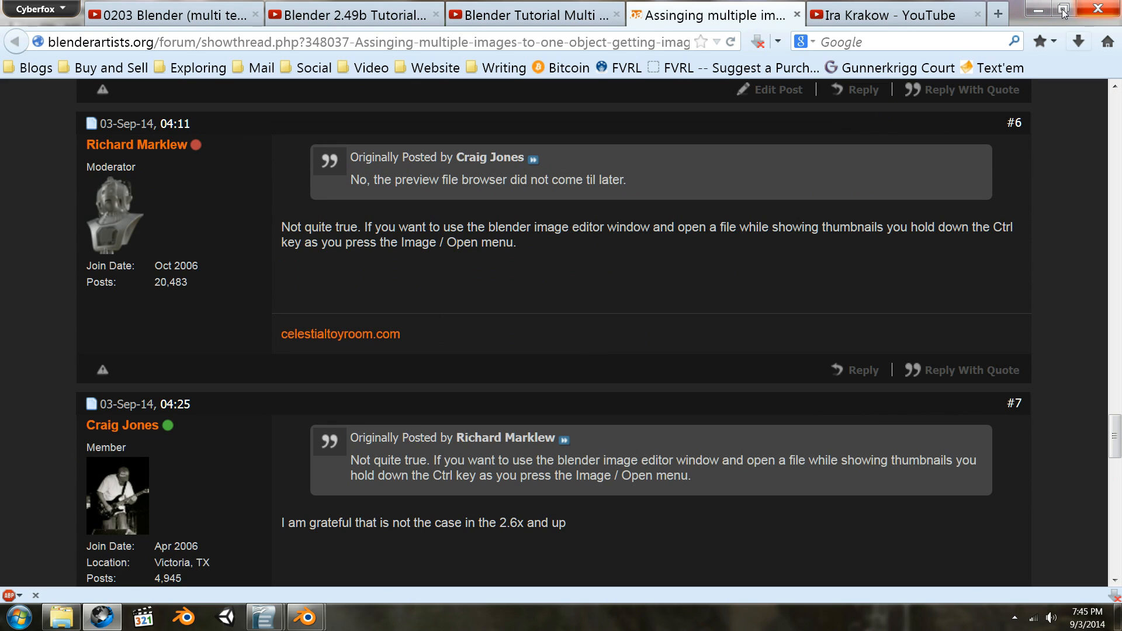
pyautogui.click(1039, 9)
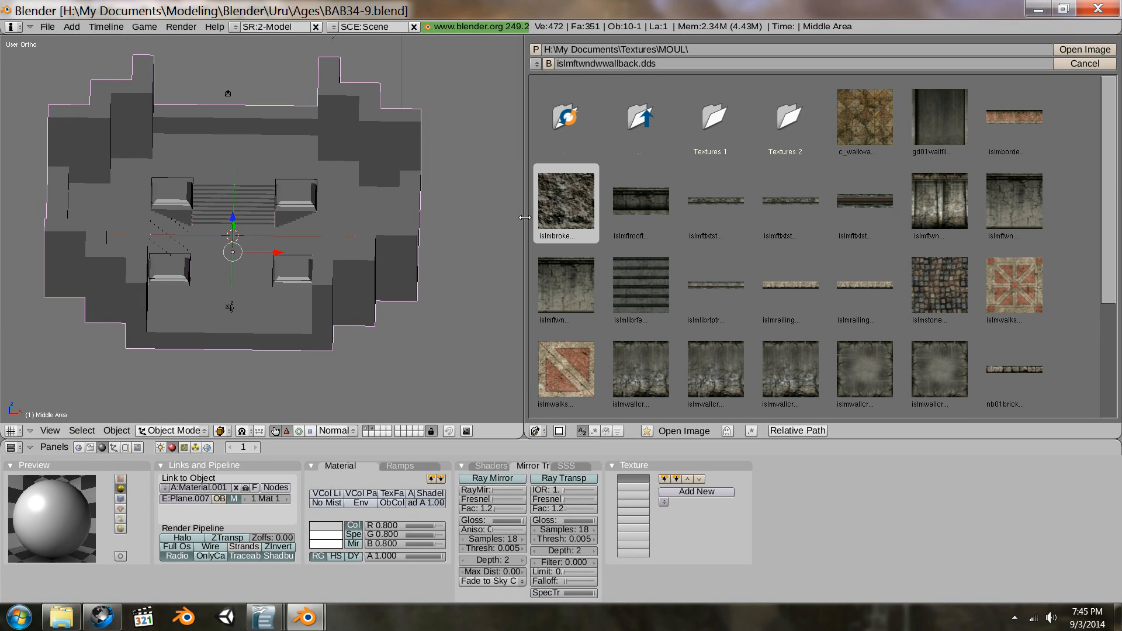
pyautogui.moveTo(525, 217); pyautogui.dragTo(683, 216)
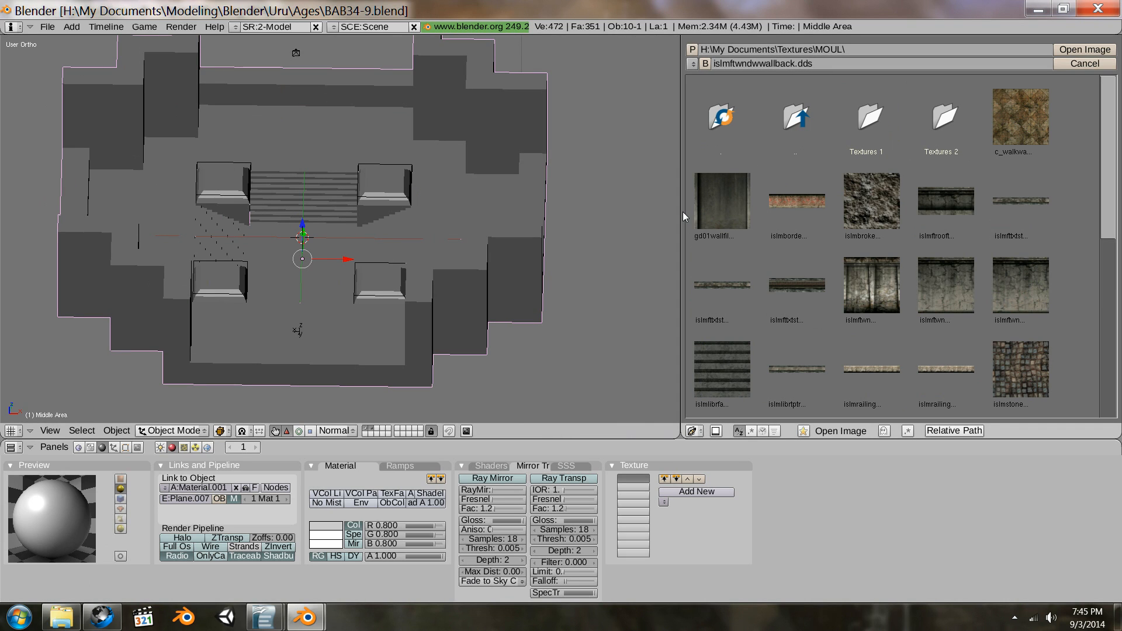
pyautogui.moveTo(678, 217); pyautogui.dragTo(694, 216)
# Step: Switch to Blender Age Builders.odt in Writer and add "Press and hold CTRL before clicking on Image/Open for thumbnail view." below the Note To Myself paragraph
pyautogui.click(266, 617)
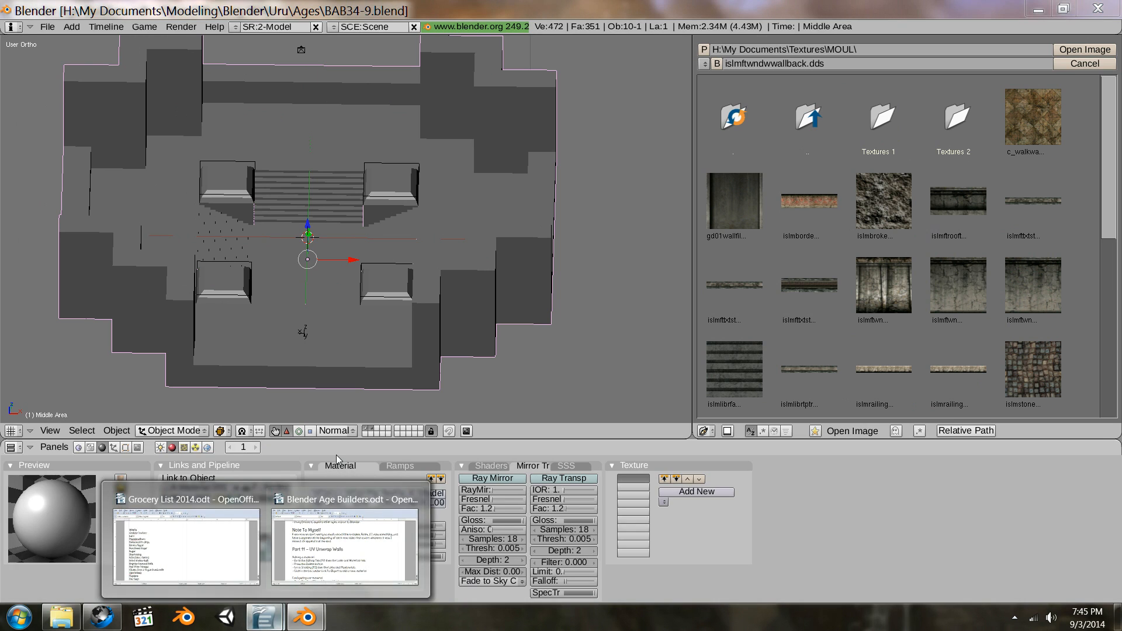
pyautogui.click(351, 543)
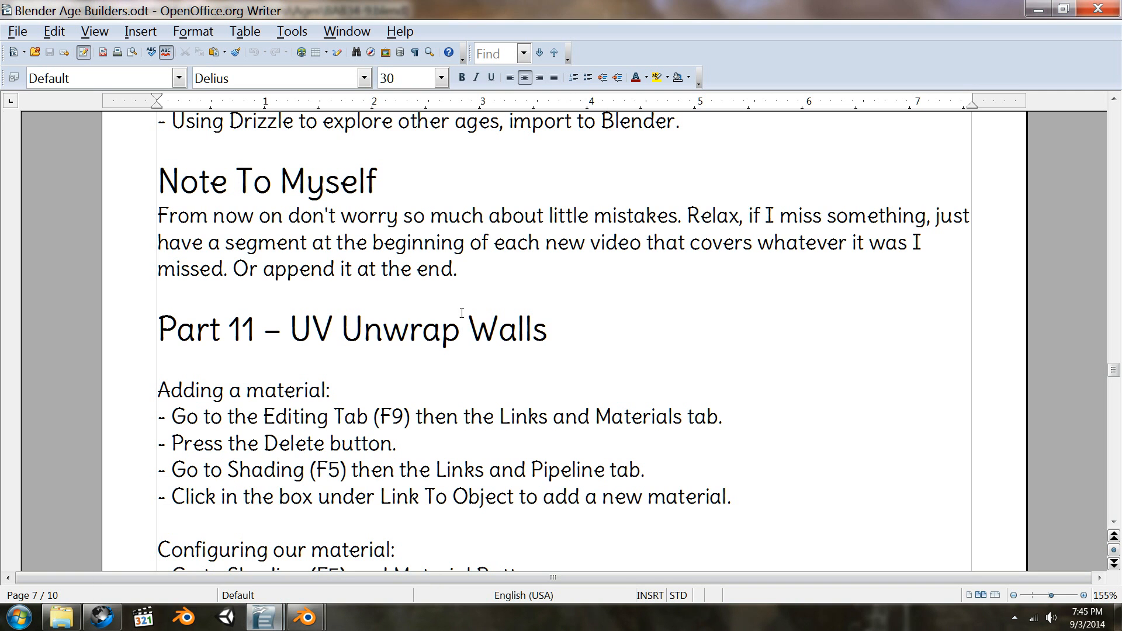
pyautogui.click(230, 368)
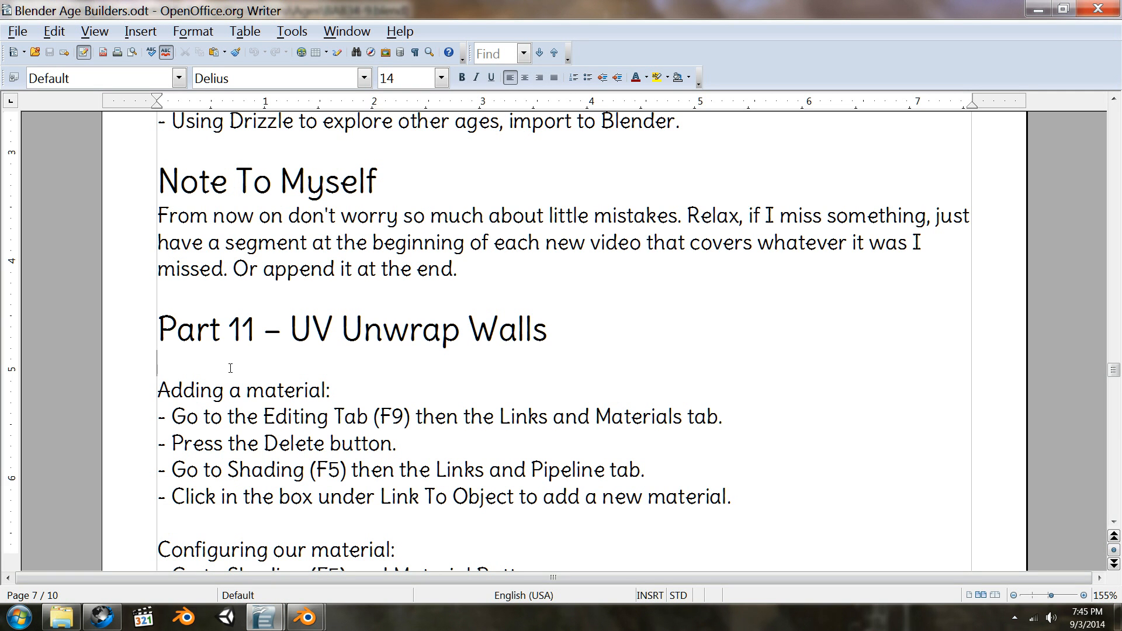
pyautogui.click(505, 264)
pyautogui.press('Return')
pyautogui.press('Return')
pyautogui.write('P')
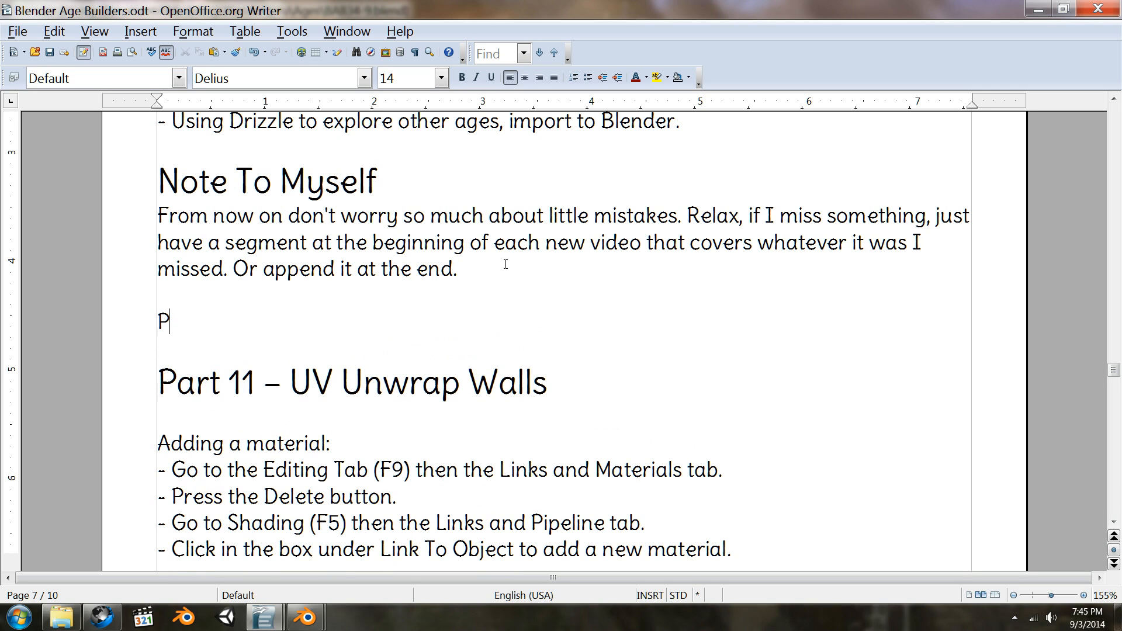
pyautogui.write('ress and hold')
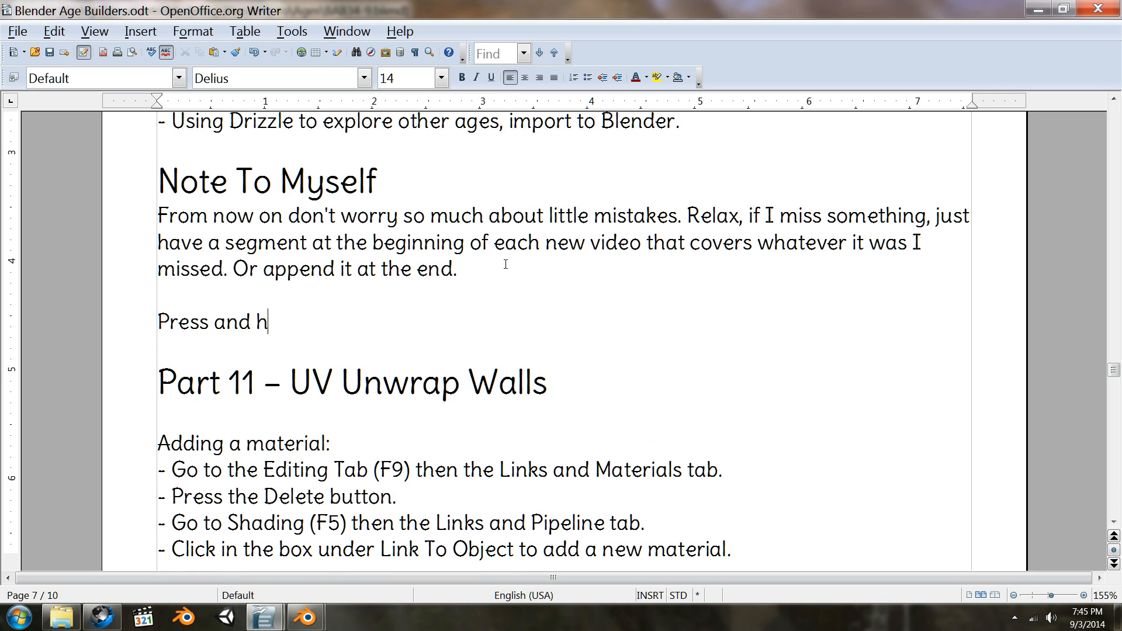
pyautogui.press('BackSpace')
pyautogui.press('BackSpace')
pyautogui.write('d CTRL ')
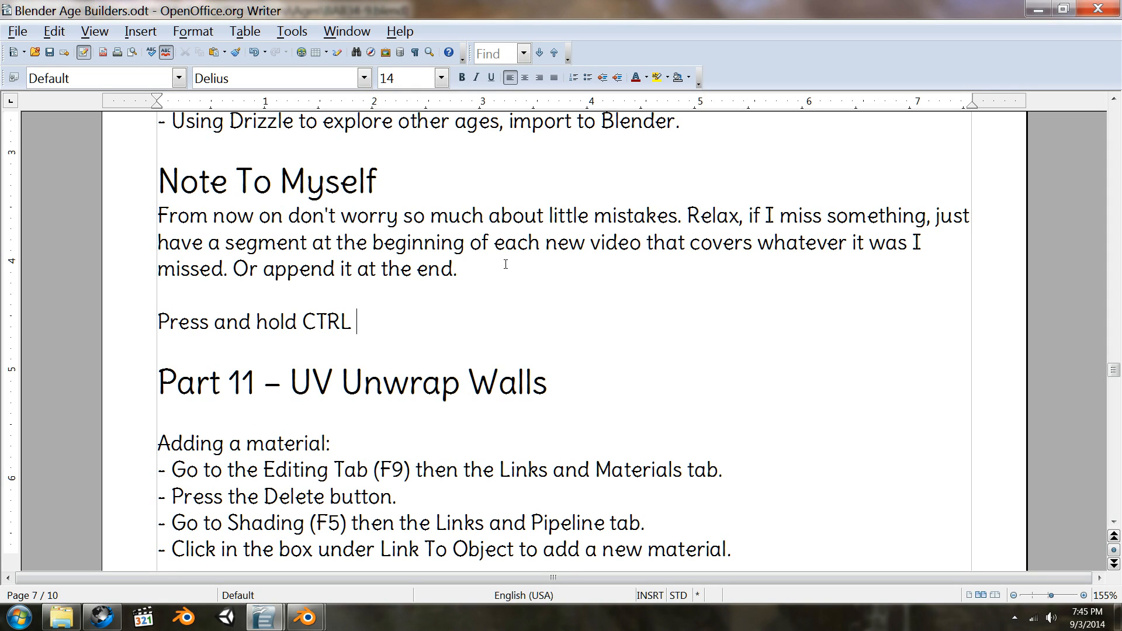
pyautogui.write('before clicking on')
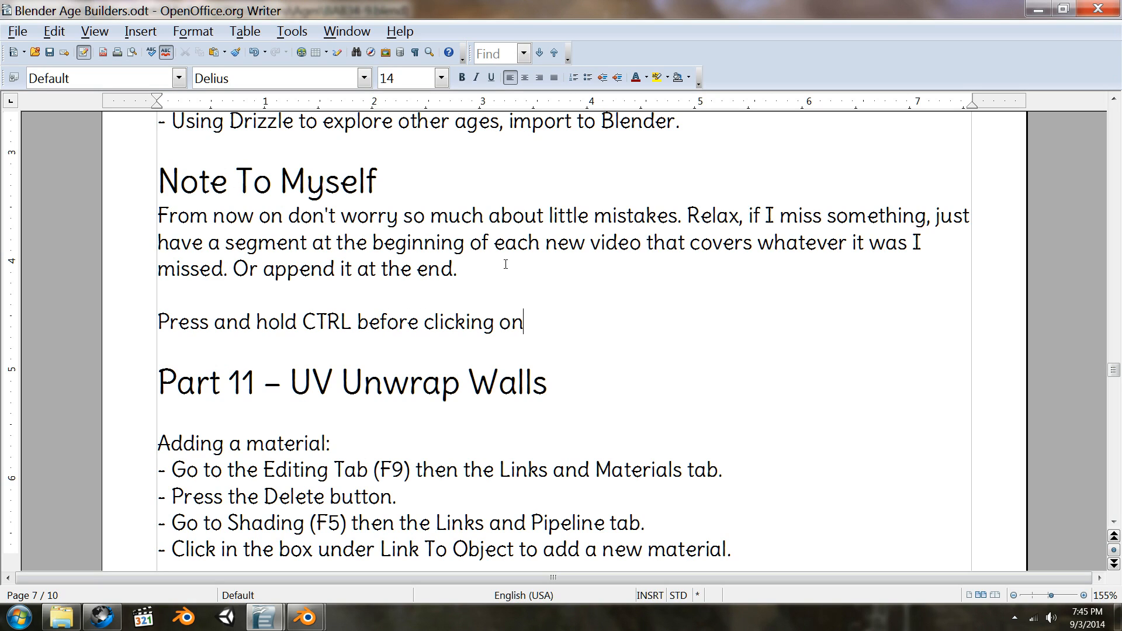
pyautogui.write(' Image/Open')
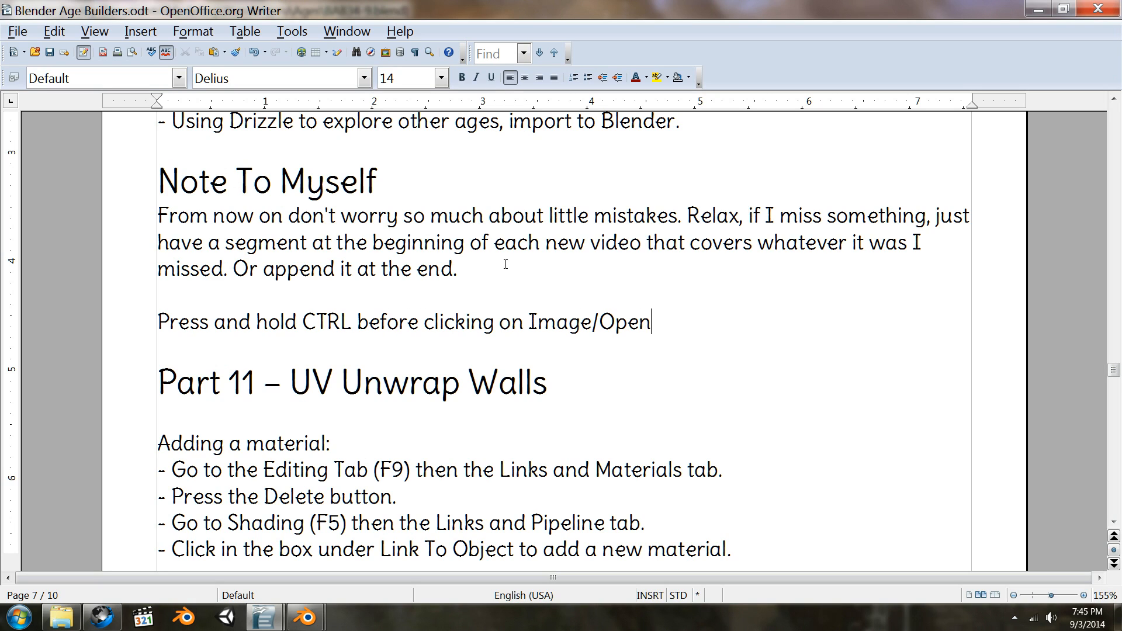
pyautogui.write(' for thumb')
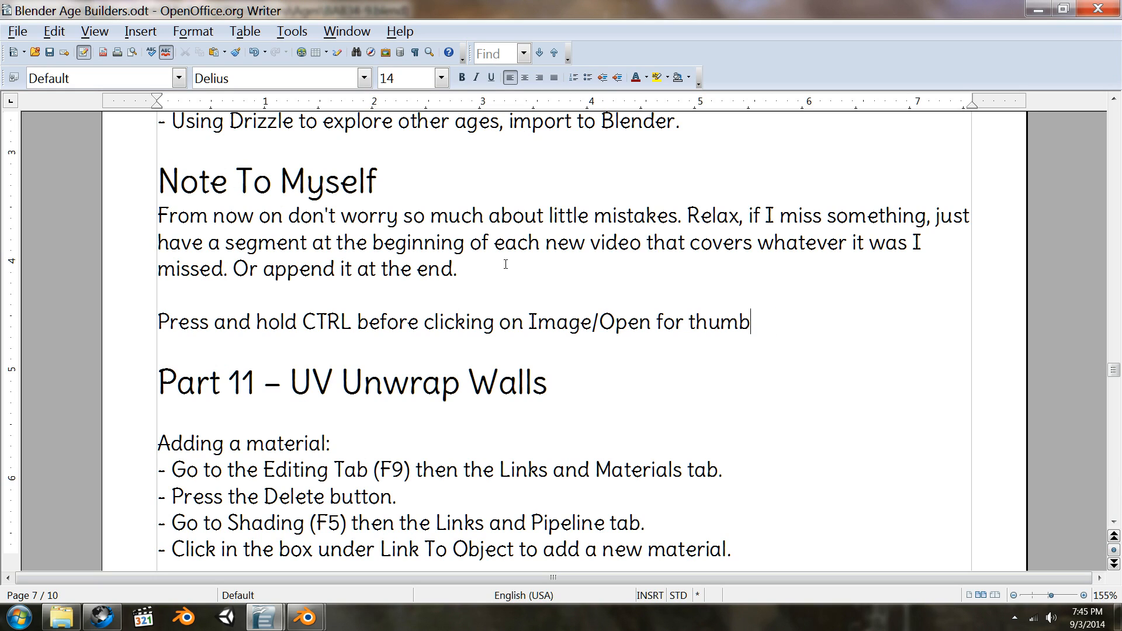
pyautogui.write('nail view.')
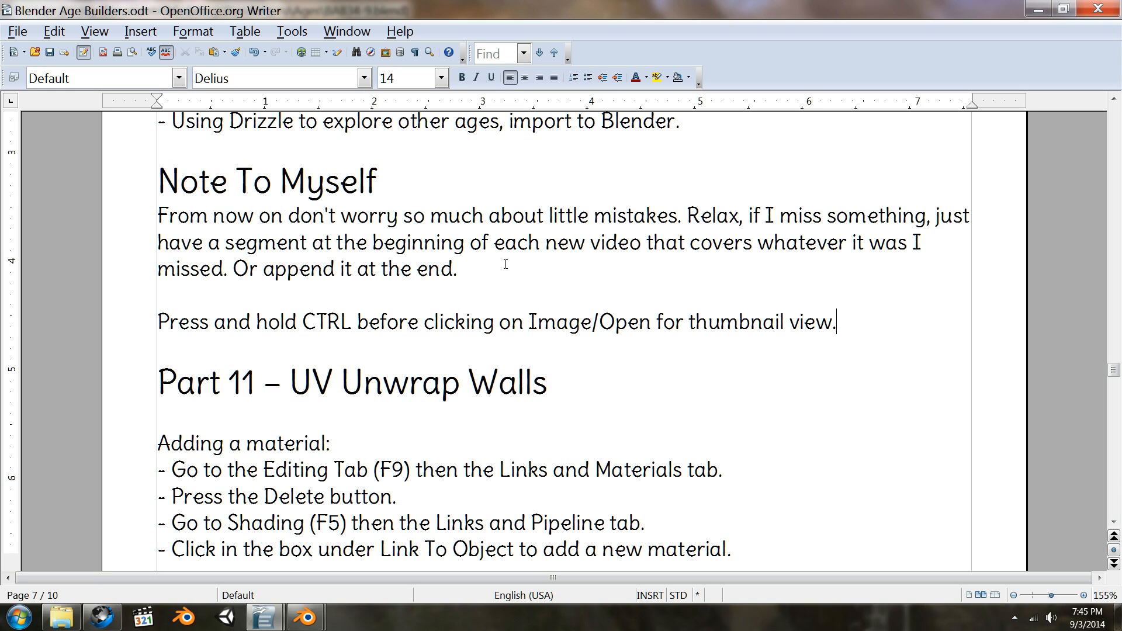
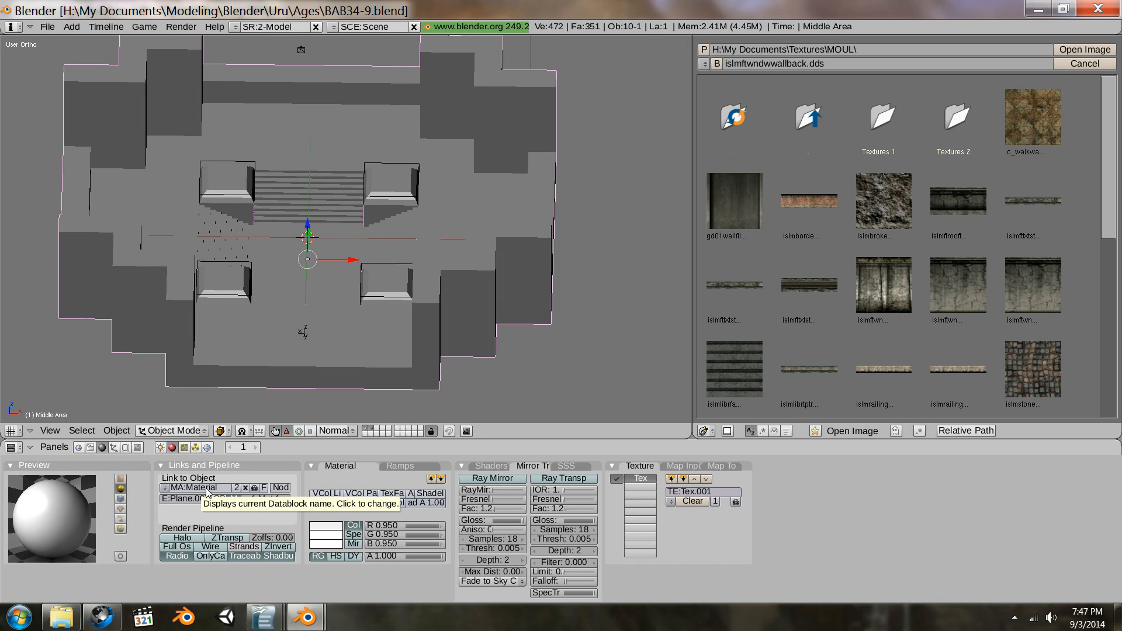
# Step: Rename the Middle Area object's material as WallMat and change the image browser area to the Outliner
pyautogui.click(205, 488)
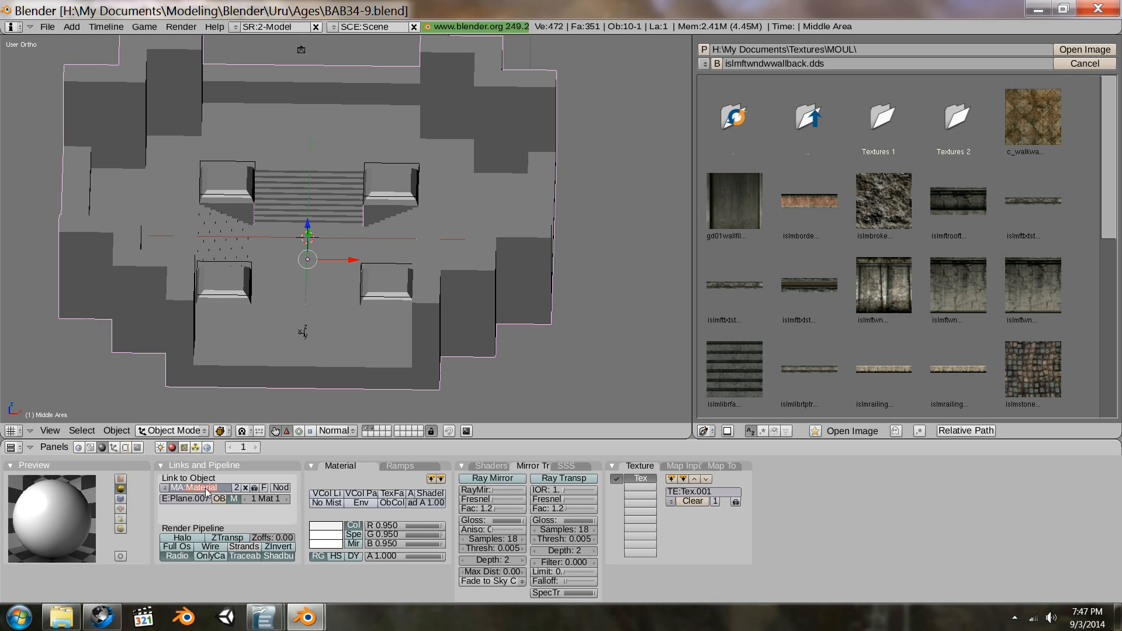
pyautogui.write('WallMat')
pyautogui.click(707, 433)
pyautogui.click(705, 433)
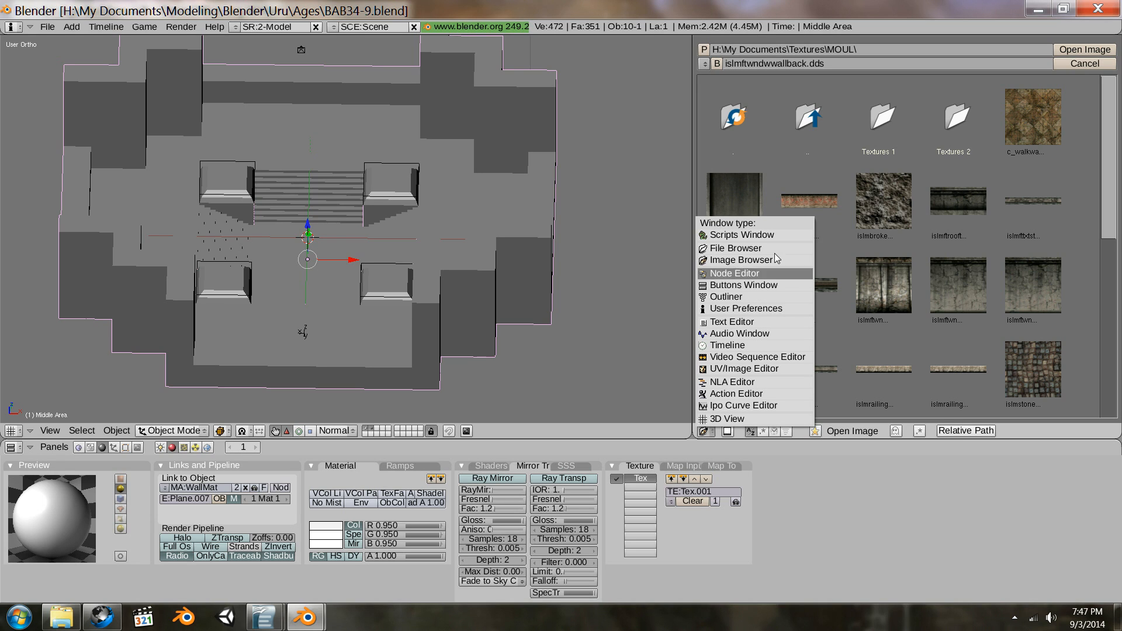
pyautogui.click(763, 295)
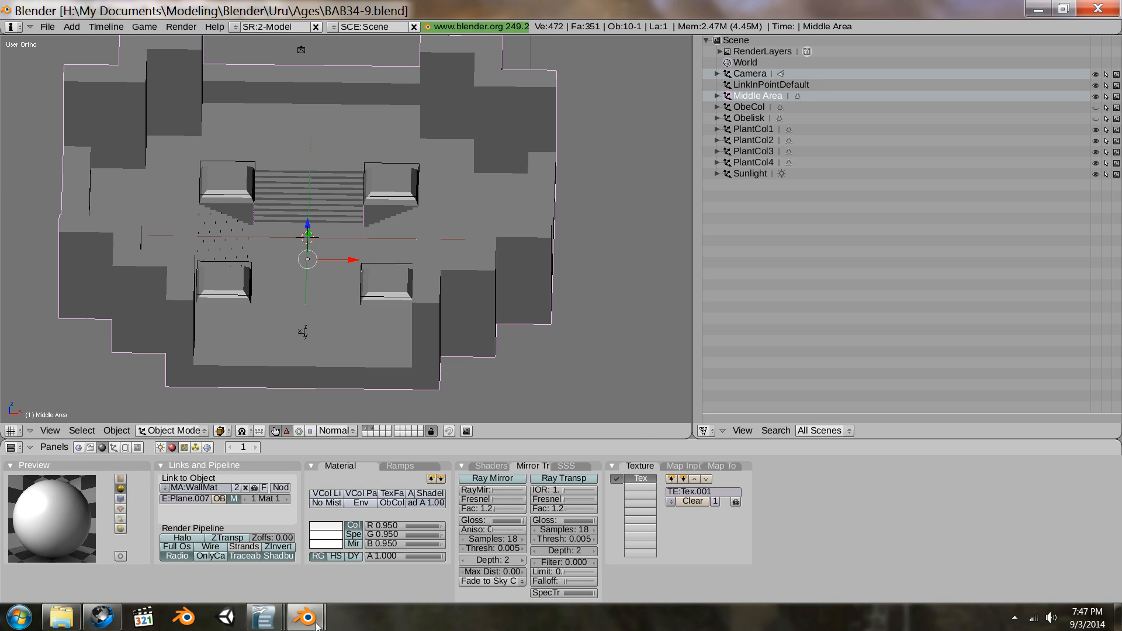
# Step: Switch to Blender Age Builders.odt, read the material configuration and renaming instructions, and return to Blender
pyautogui.moveTo(264, 617)
pyautogui.click(419, 536)
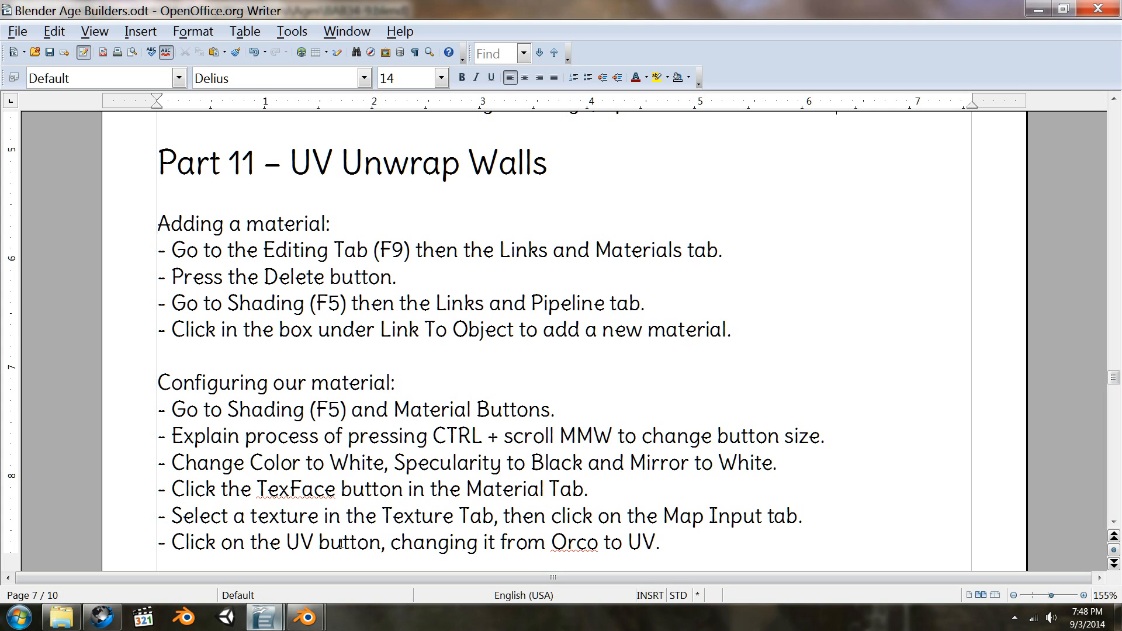
pyautogui.click(432, 372)
pyautogui.scroll(-3, 433, 372)
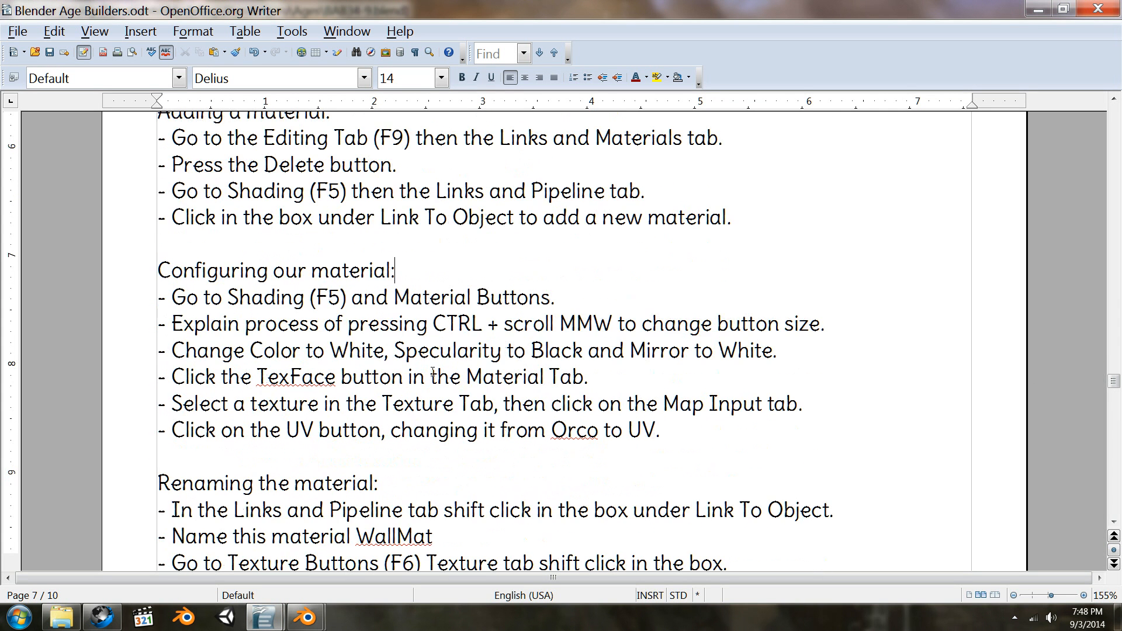
pyautogui.scroll(-1, 432, 372)
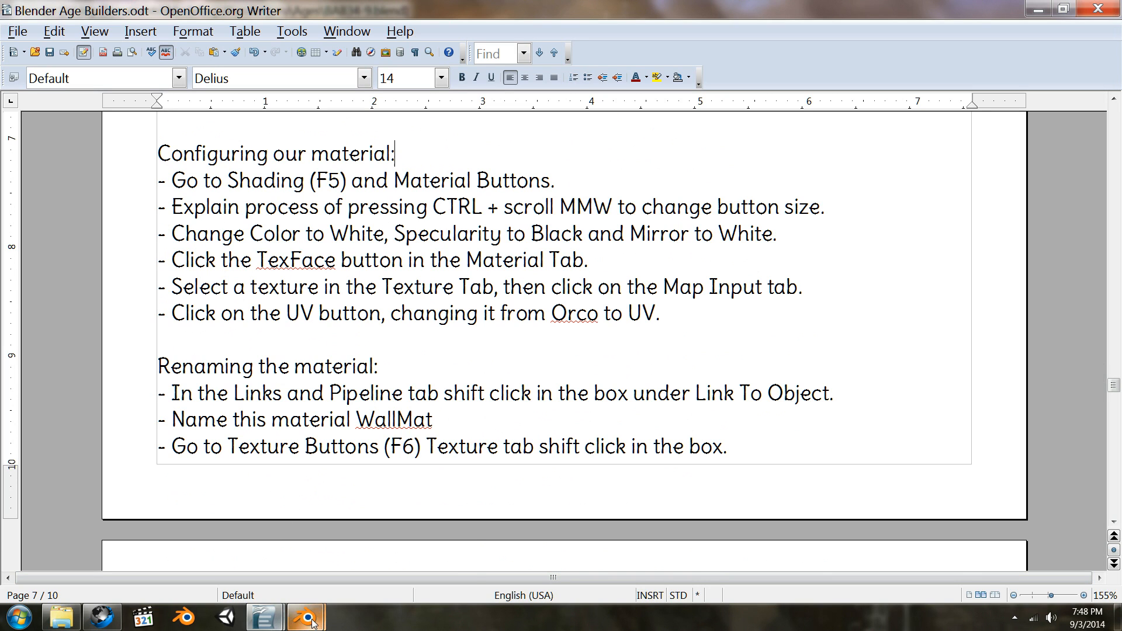
pyautogui.moveTo(305, 618)
pyautogui.click(391, 542)
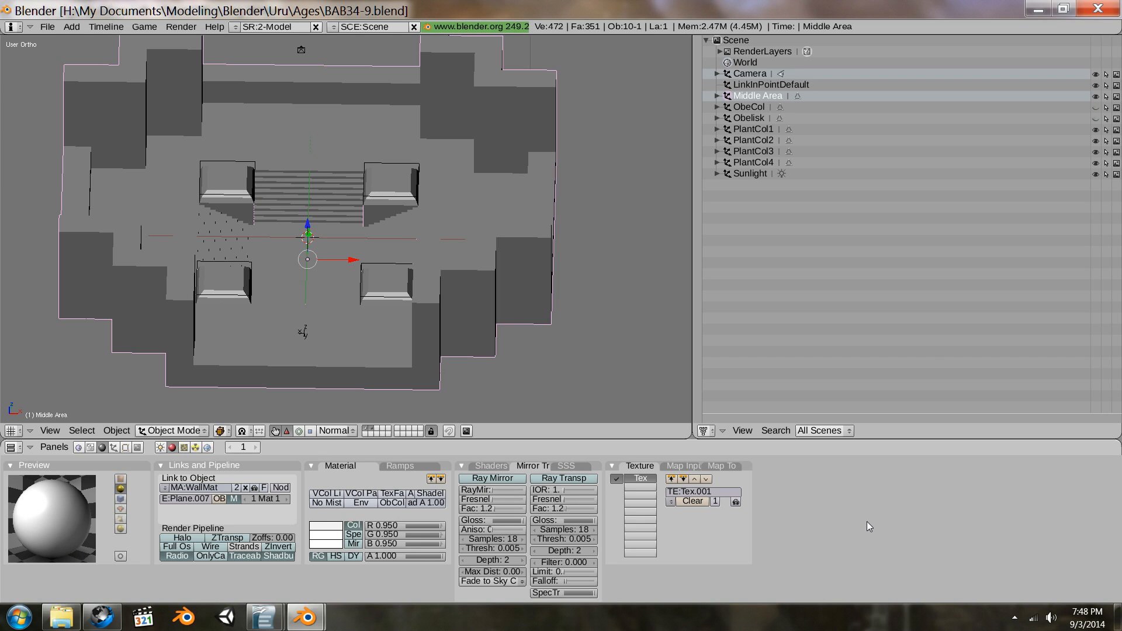
# Step: Fit the shading panels to their window and try larger and smaller button sizes
pyautogui.press('Home')
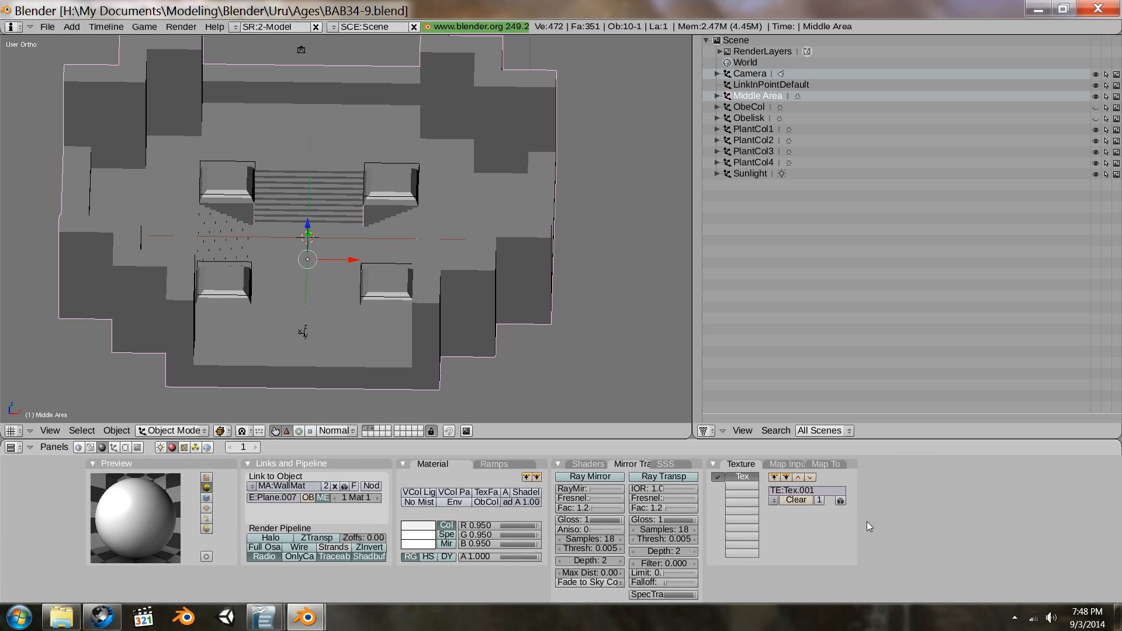
pyautogui.scroll(5, 867, 522)
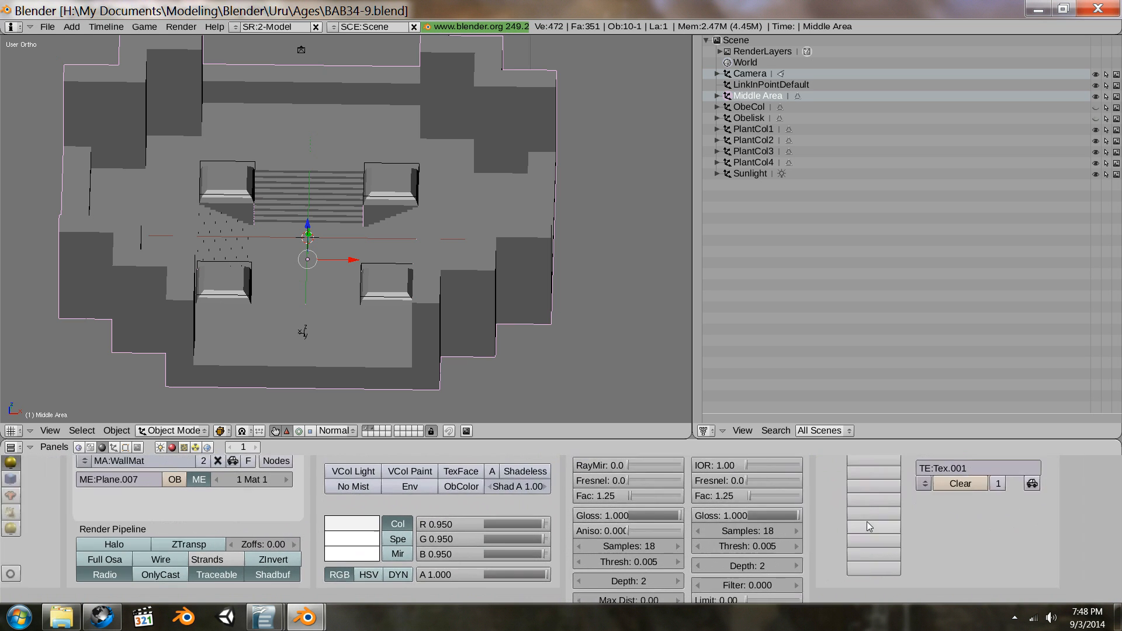
pyautogui.scroll(-3, 867, 521)
pyautogui.scroll(4, 868, 521)
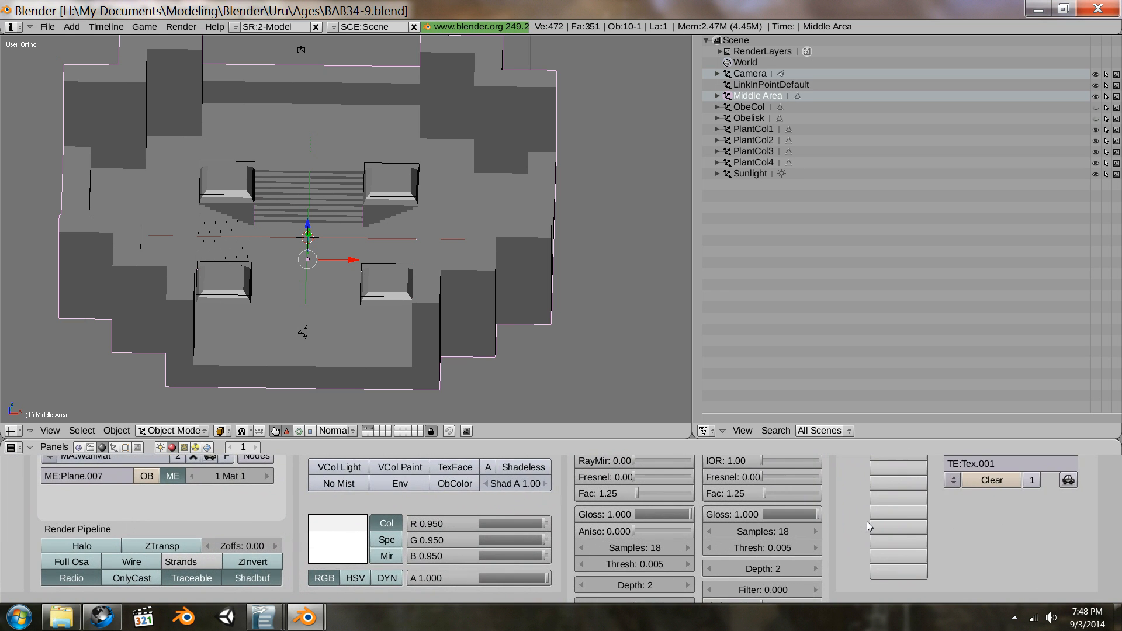
pyautogui.scroll(-1, 867, 522)
pyautogui.scroll(-4, 858, 532)
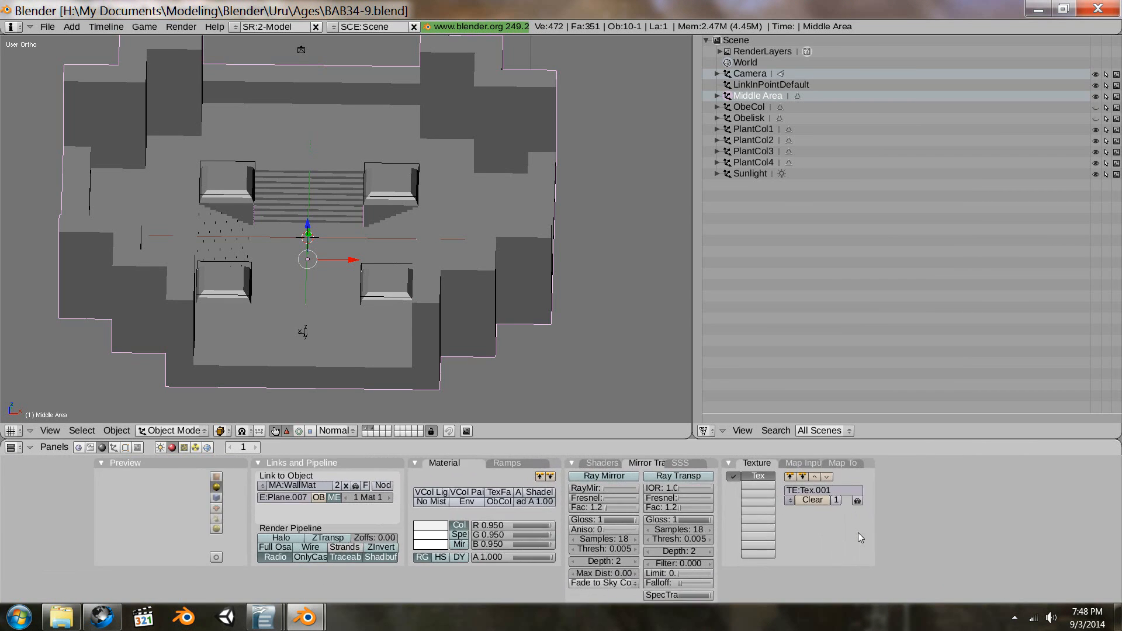
pyautogui.scroll(2, 858, 532)
pyautogui.scroll(-3, 857, 531)
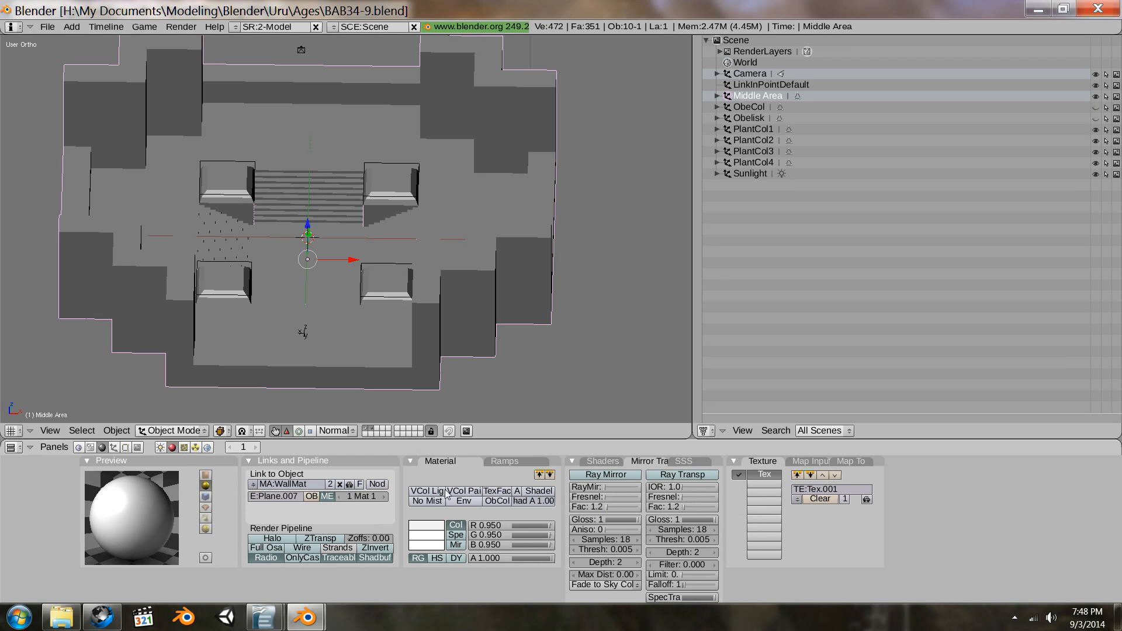
# Step: Switch back to Blender Age Builders.odt and check the "Configuring our material" instructions
pyautogui.moveTo(264, 621)
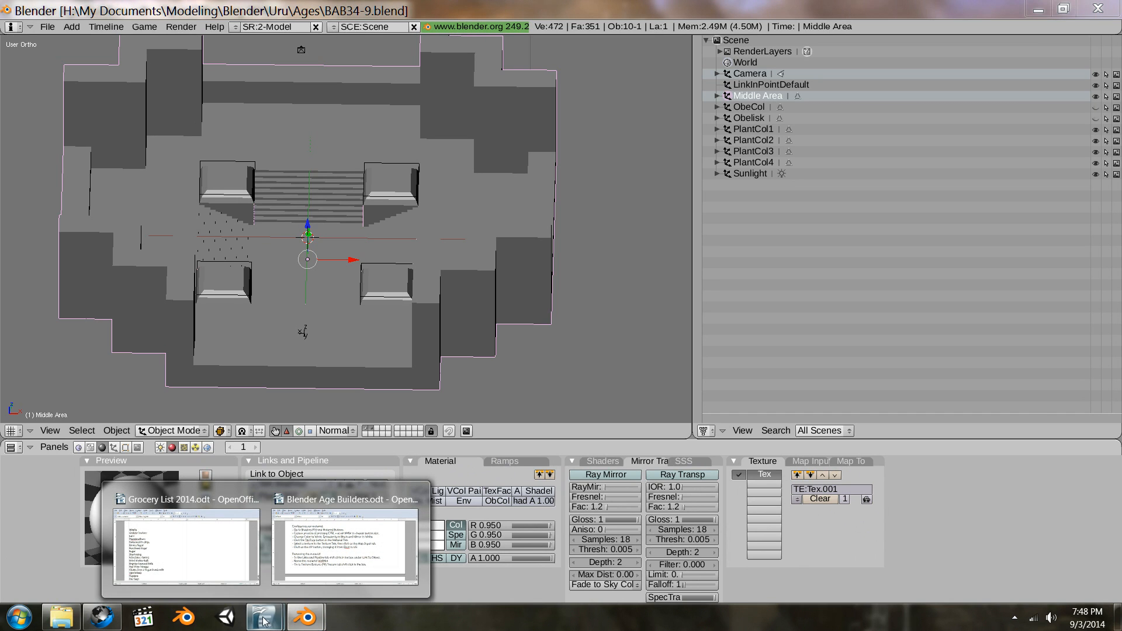
pyautogui.click(344, 543)
pyautogui.click(404, 207)
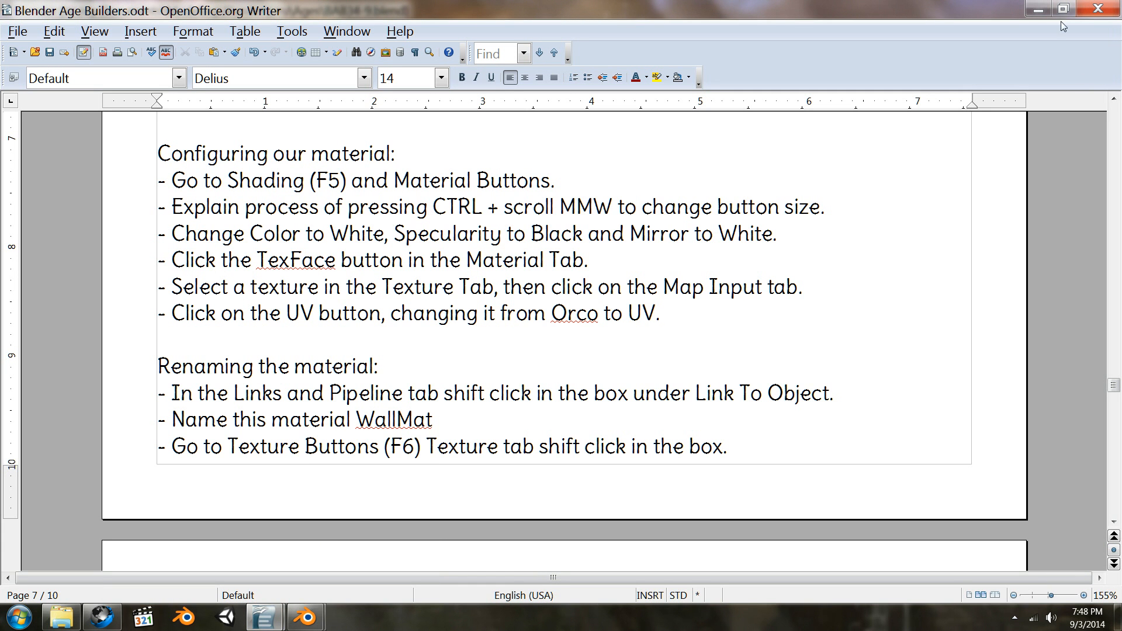
# Step: Return to Blender and set WallMat's diffuse color to white at 1.000 RGB, specular color to black and mirror color to white
pyautogui.click(1038, 9)
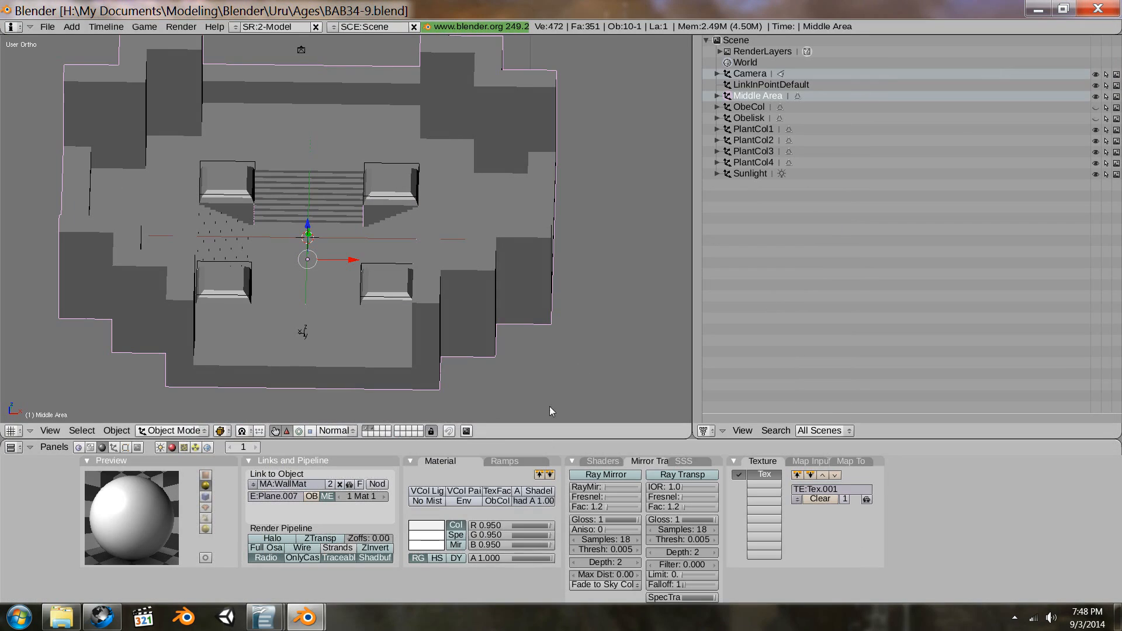
pyautogui.click(424, 528)
pyautogui.moveTo(521, 520); pyautogui.dragTo(574, 518)
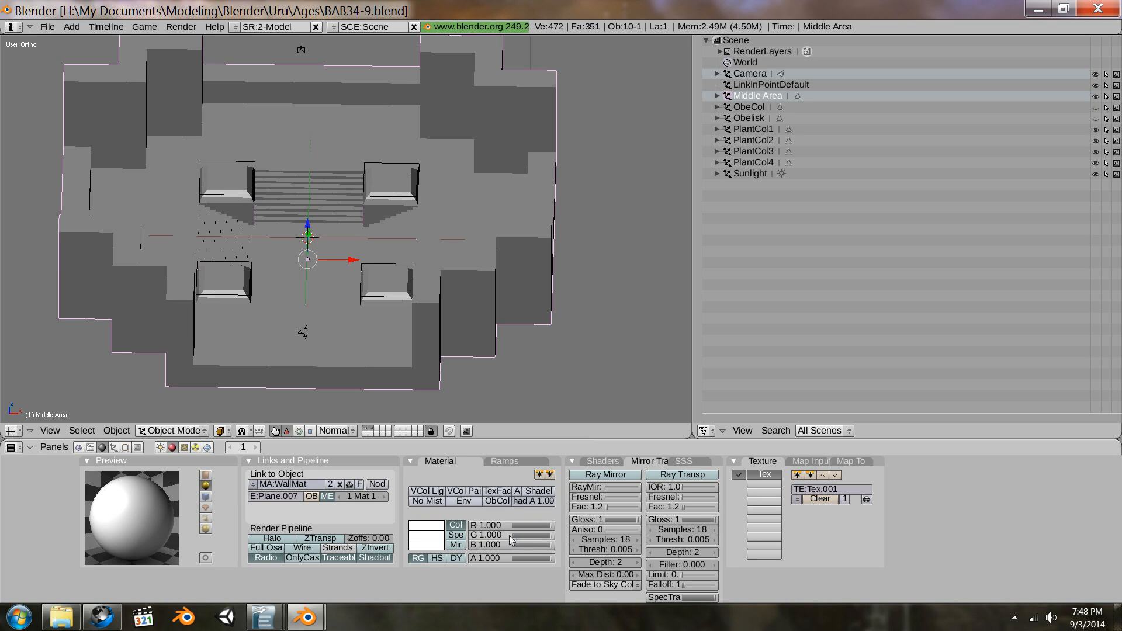
pyautogui.click(435, 538)
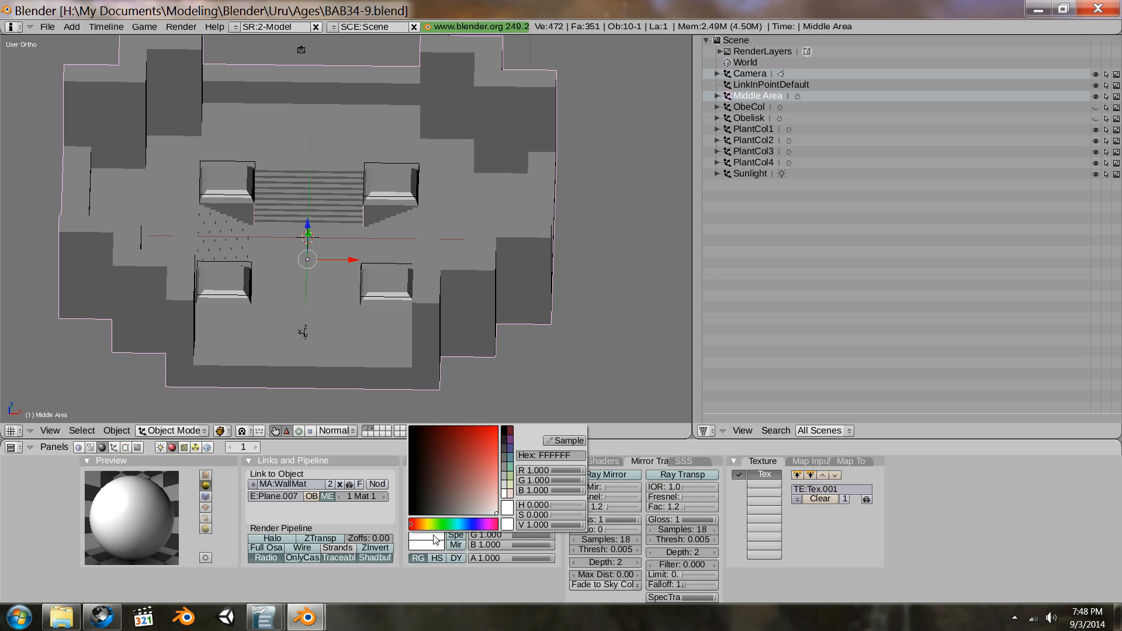
pyautogui.click(506, 433)
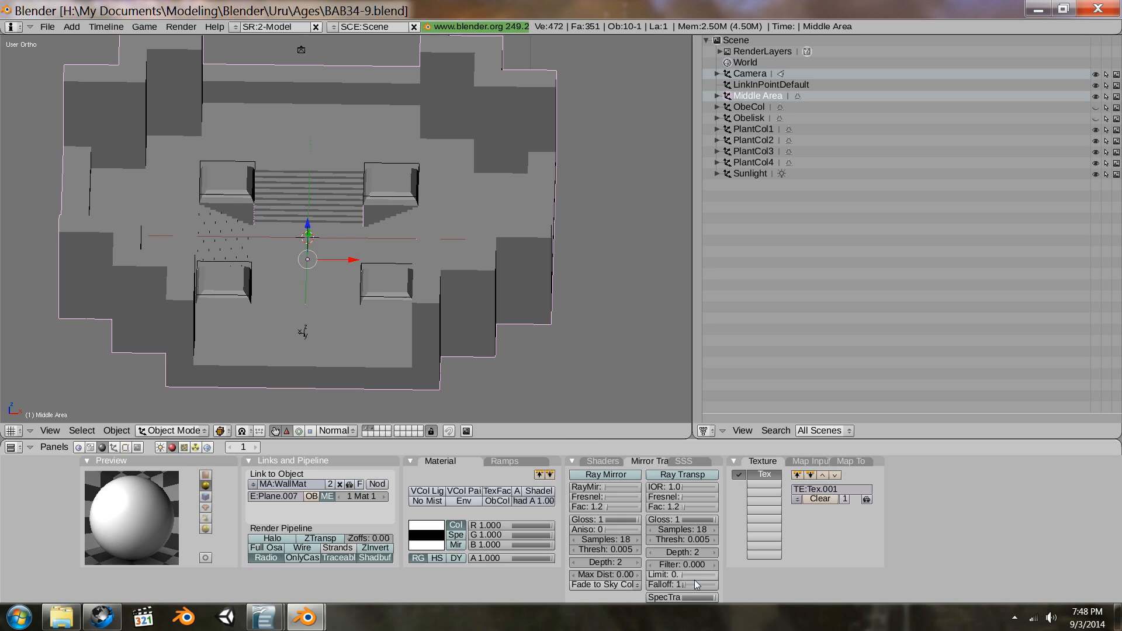
pyautogui.click(422, 547)
# Step: Switch to Blender Age Builders.odt and read the remaining material configuration and renaming instructions
pyautogui.moveTo(266, 616)
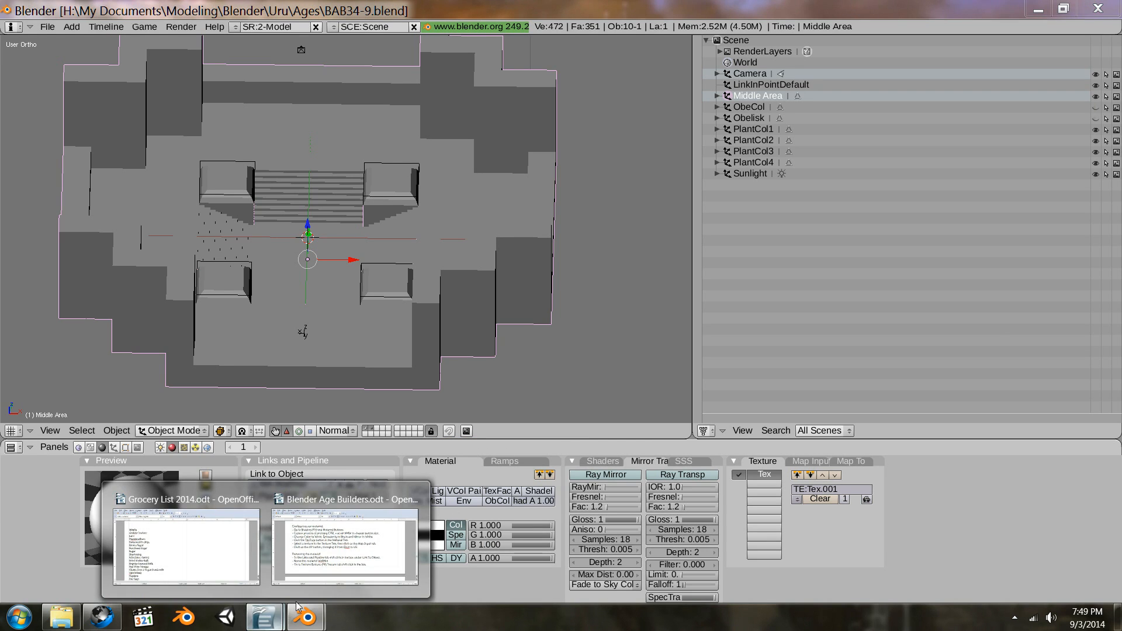
pyautogui.click(348, 538)
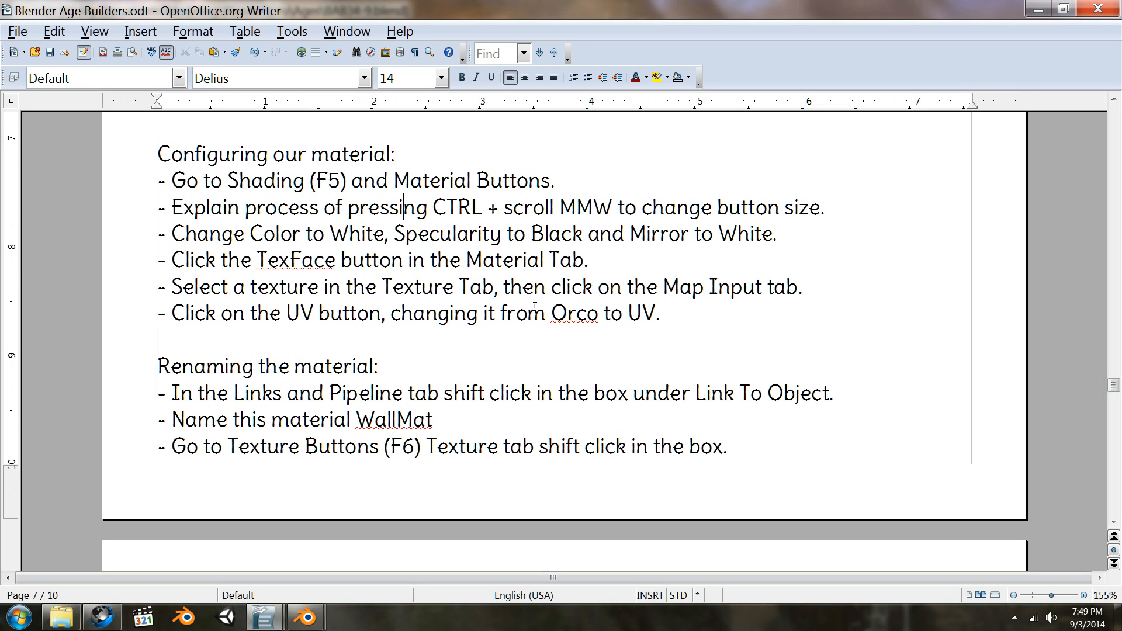
pyautogui.click(493, 286)
pyautogui.scroll(-1, 493, 285)
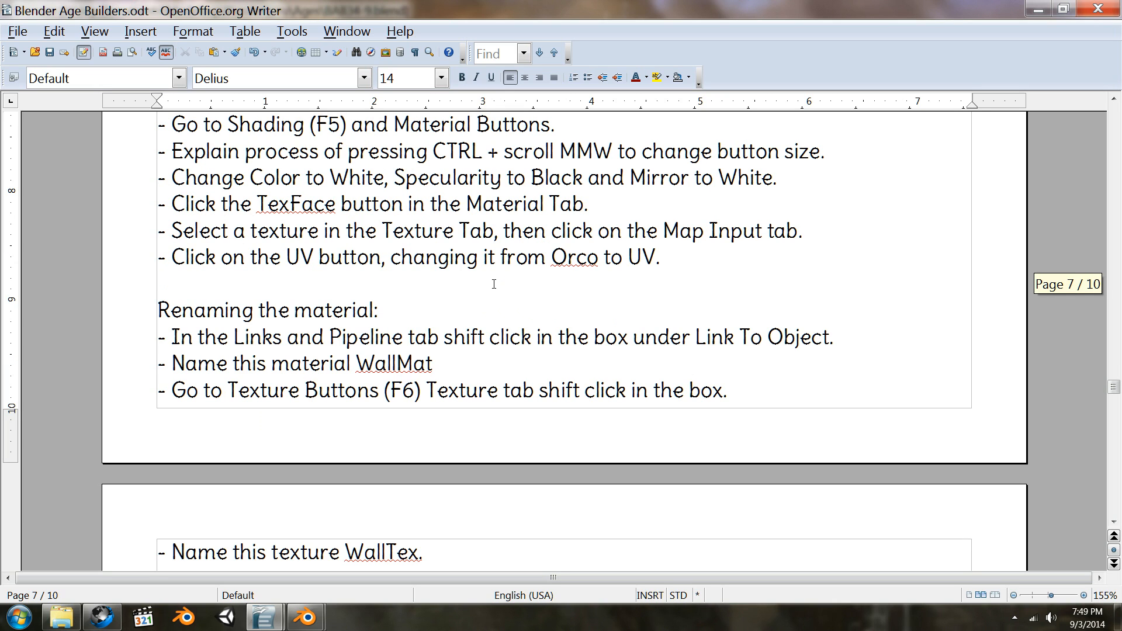
# Step: Switch back to Blender and set the WallMat texture's map input coordinates to UV
pyautogui.click(304, 617)
pyautogui.click(363, 534)
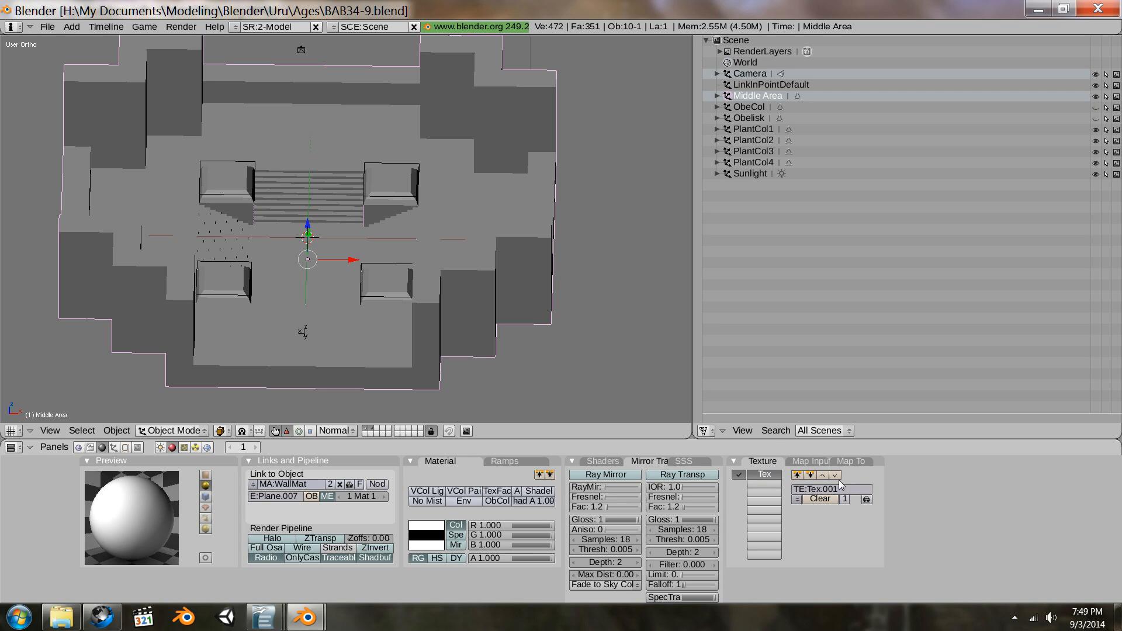
pyautogui.click(808, 463)
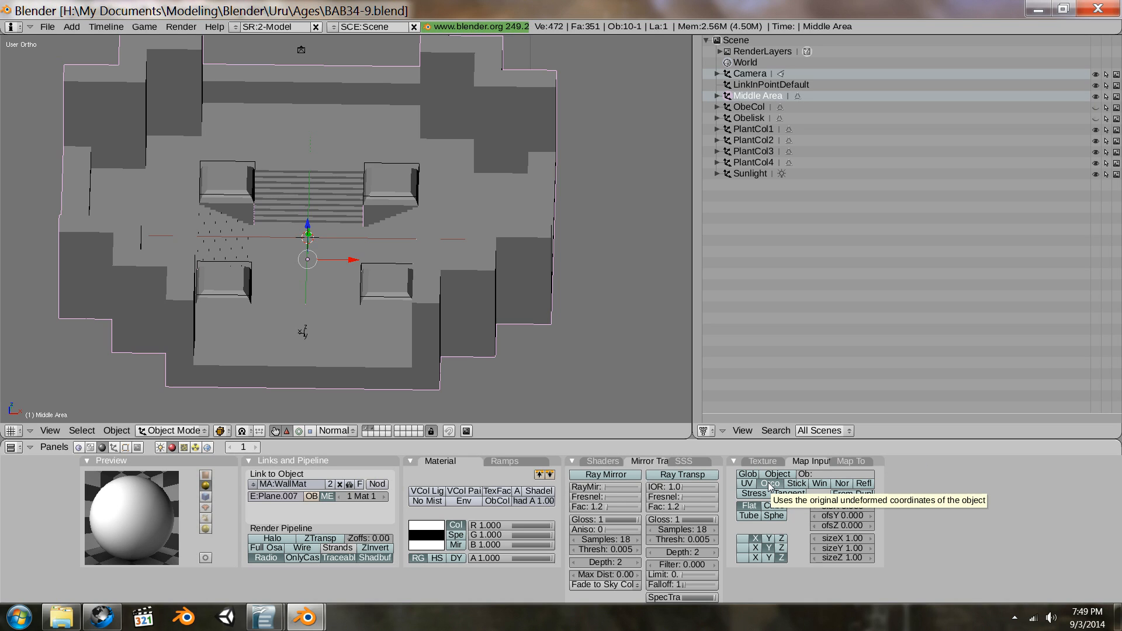
pyautogui.click(747, 483)
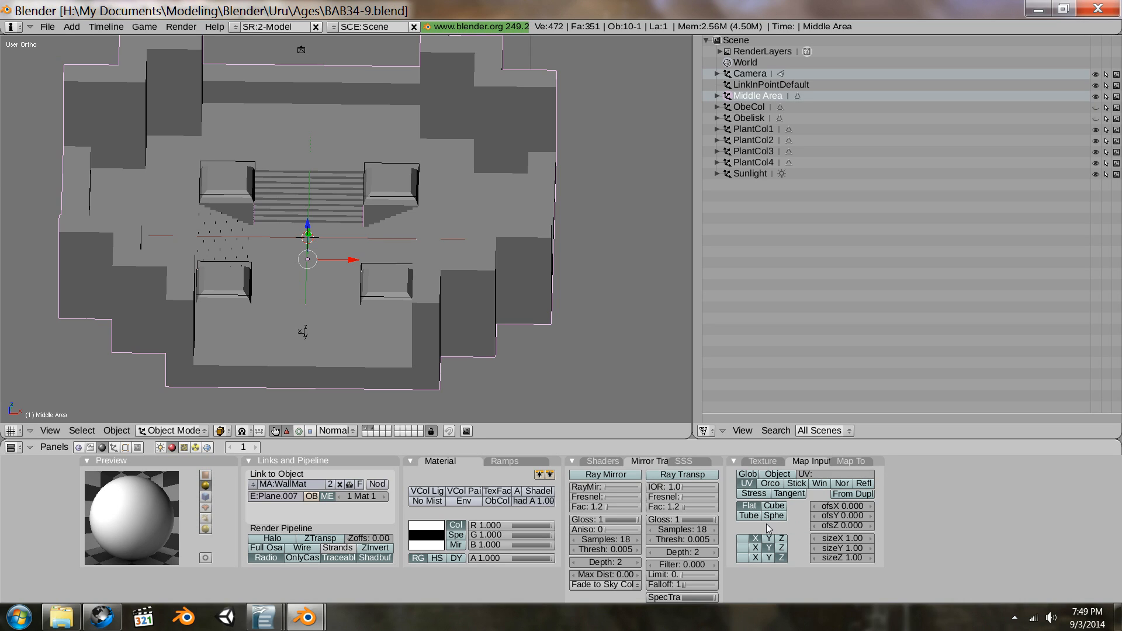
# Step: Rename the material's texture as WallTex and keep the current Windows color scheme without showing the message again
pyautogui.click(759, 462)
pyautogui.click(824, 489)
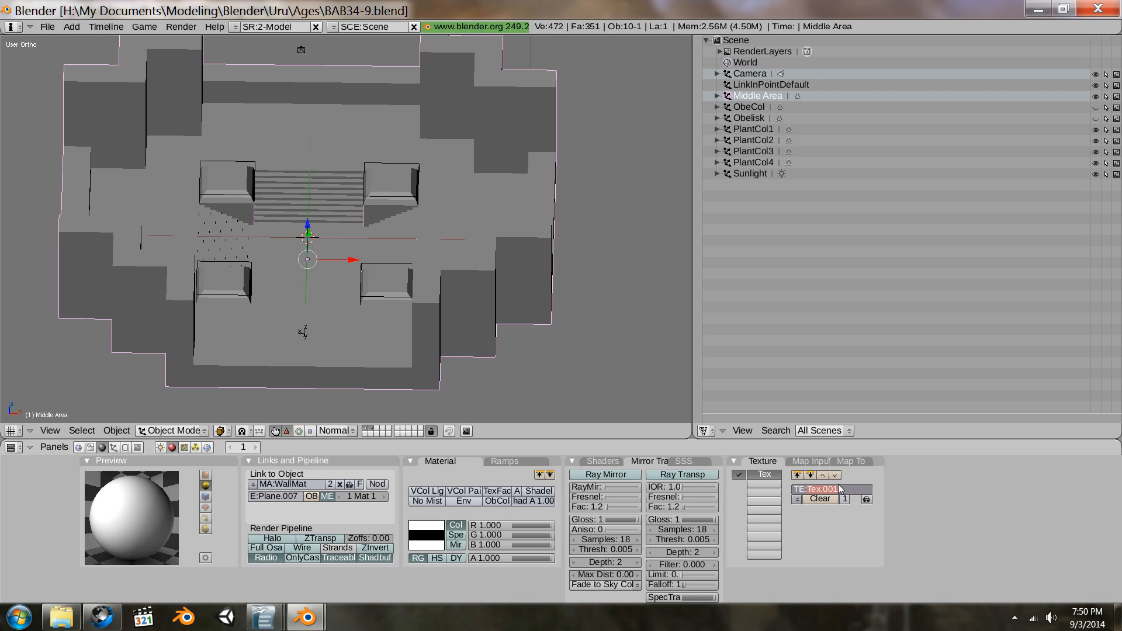
pyautogui.write('WallTex')
pyautogui.press('Return')
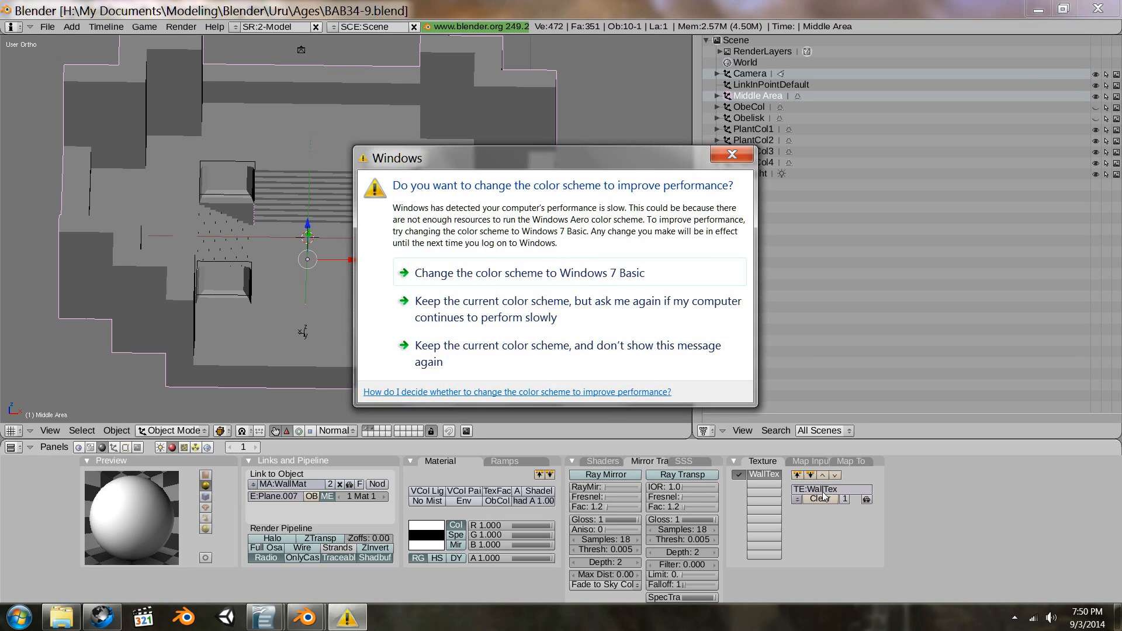
pyautogui.click(468, 356)
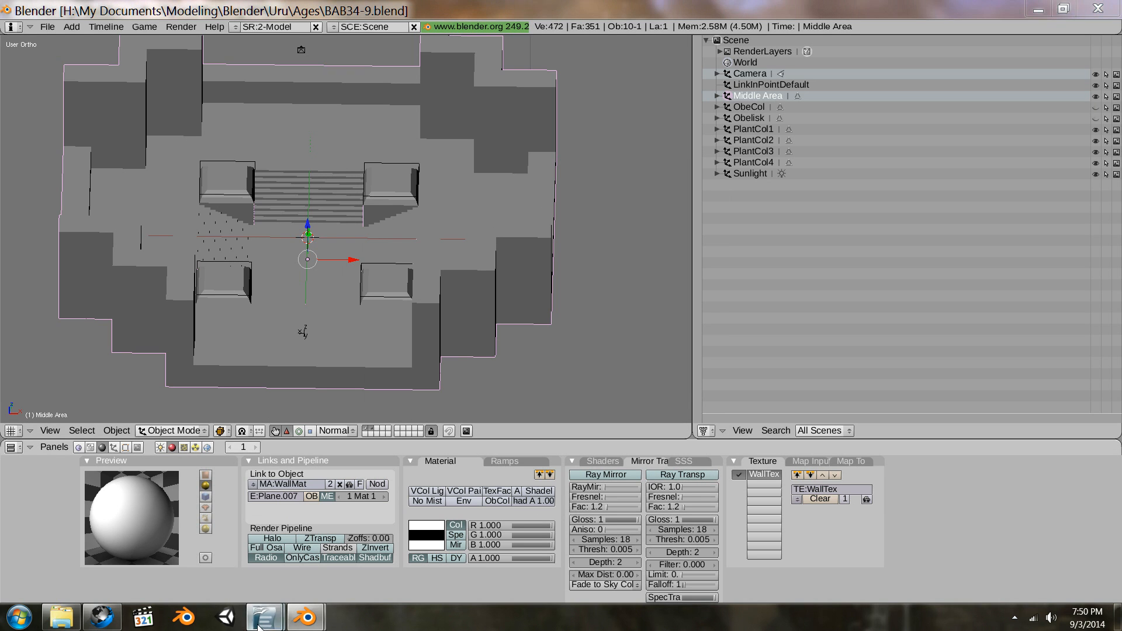
# Step: Switch to Blender Age Builders.odt and read the "Projecting the wall texture" instructions
pyautogui.moveTo(259, 626)
pyautogui.click(348, 537)
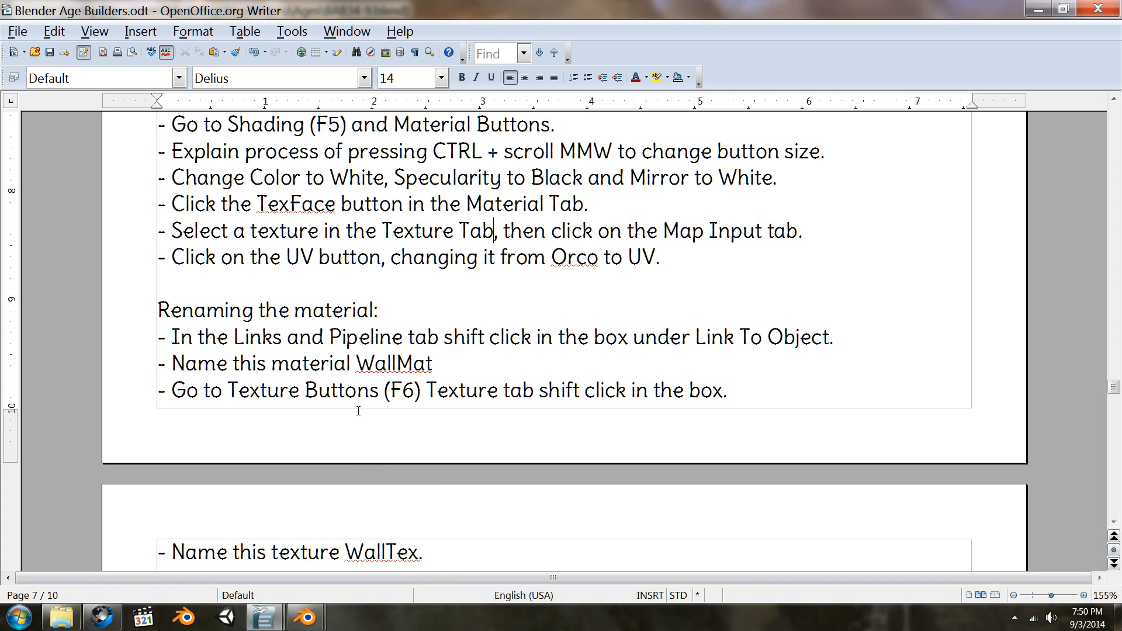
pyautogui.click(341, 339)
pyautogui.scroll(-2, 341, 345)
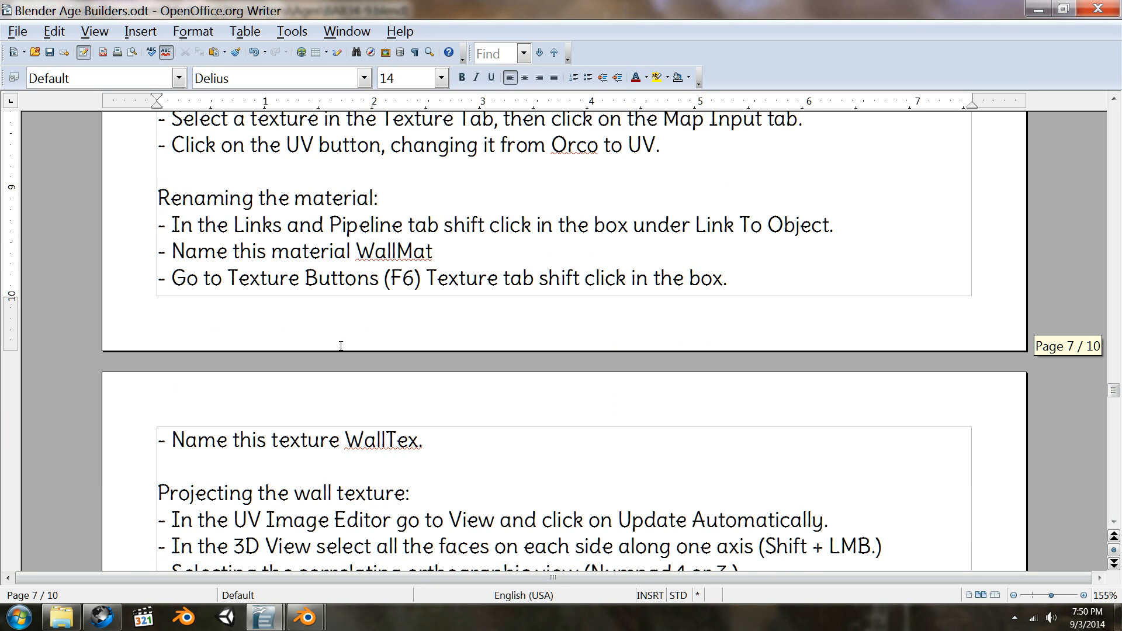
pyautogui.scroll(-1, 341, 345)
pyautogui.scroll(-5, 341, 346)
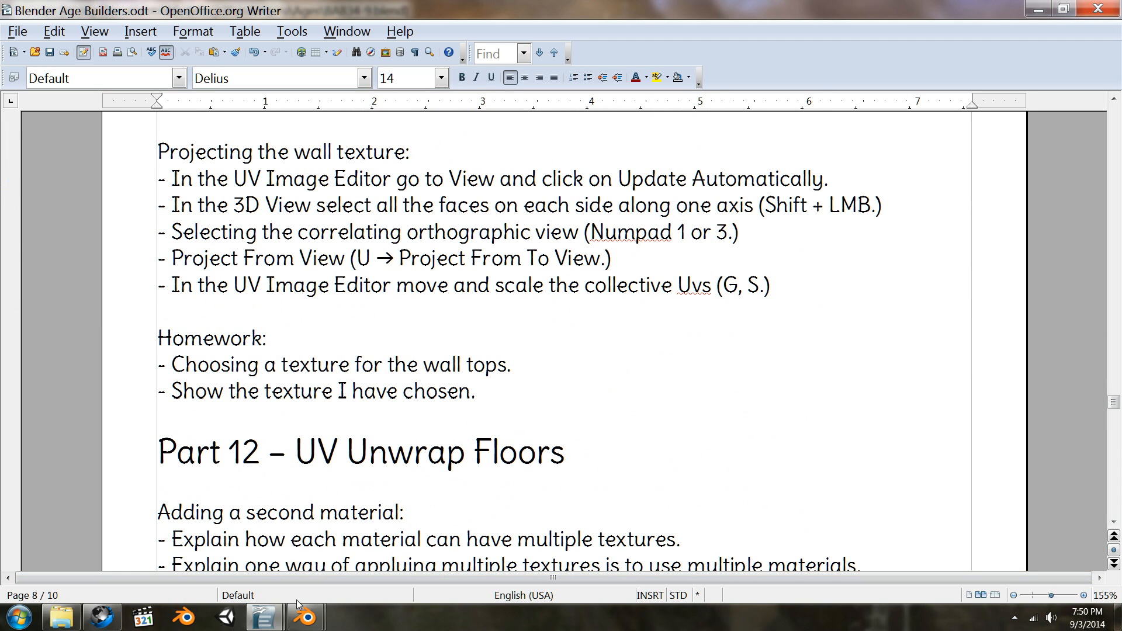
# Step: Return to Blender, change the Outliner area to the UV/Image Editor and turn on Update Automatically there
pyautogui.moveTo(305, 617)
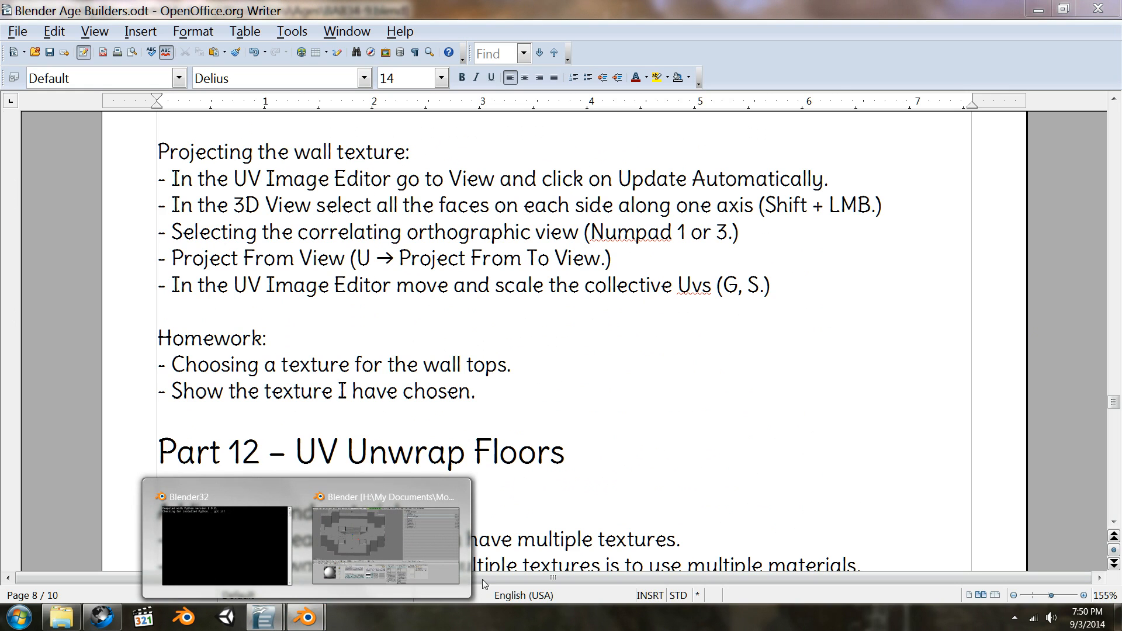
pyautogui.click(430, 537)
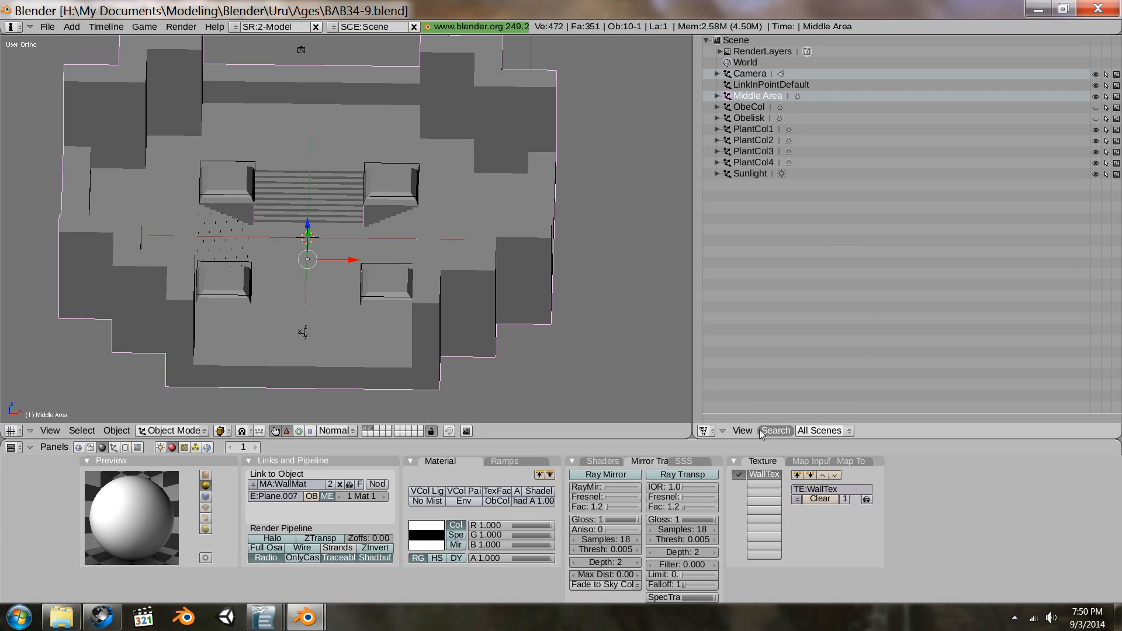
pyautogui.click(705, 432)
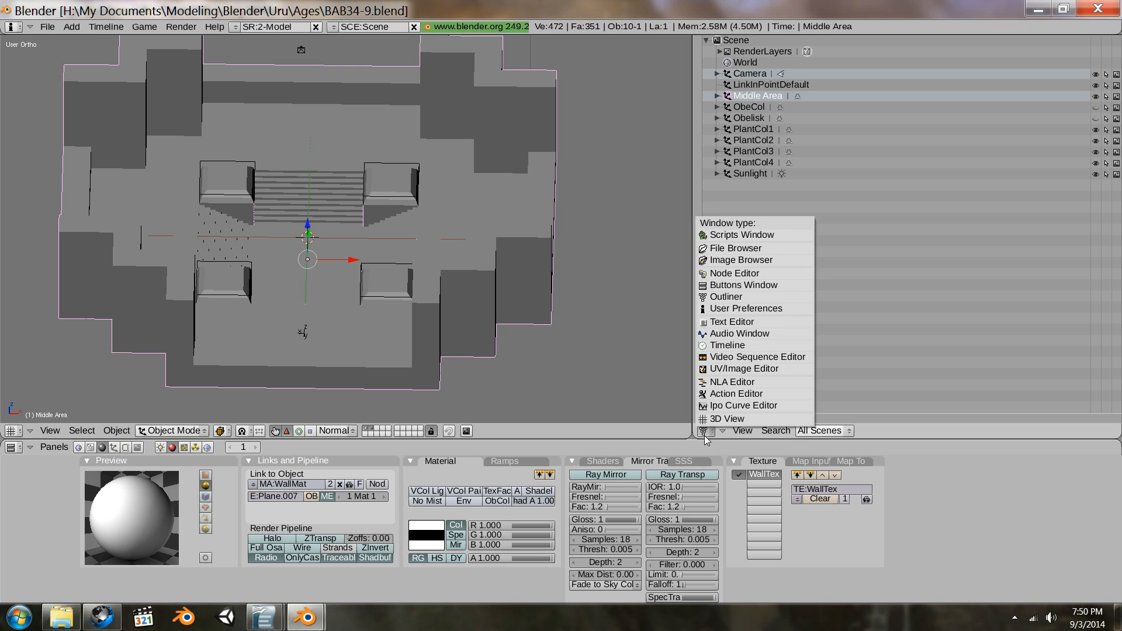
pyautogui.click(738, 369)
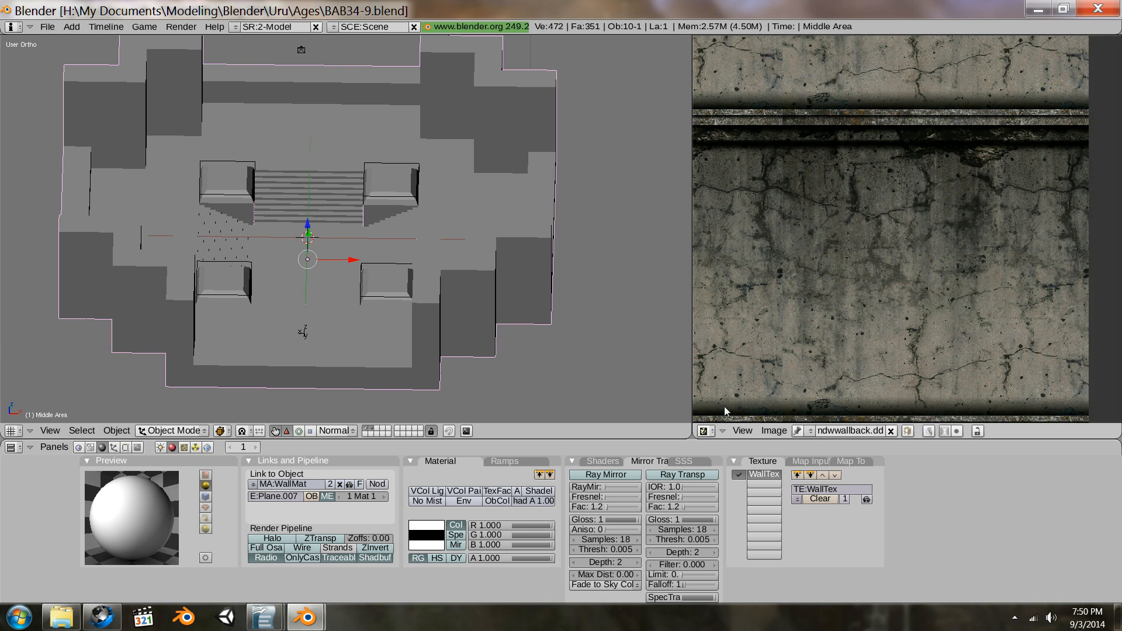
pyautogui.click(774, 432)
pyautogui.click(742, 431)
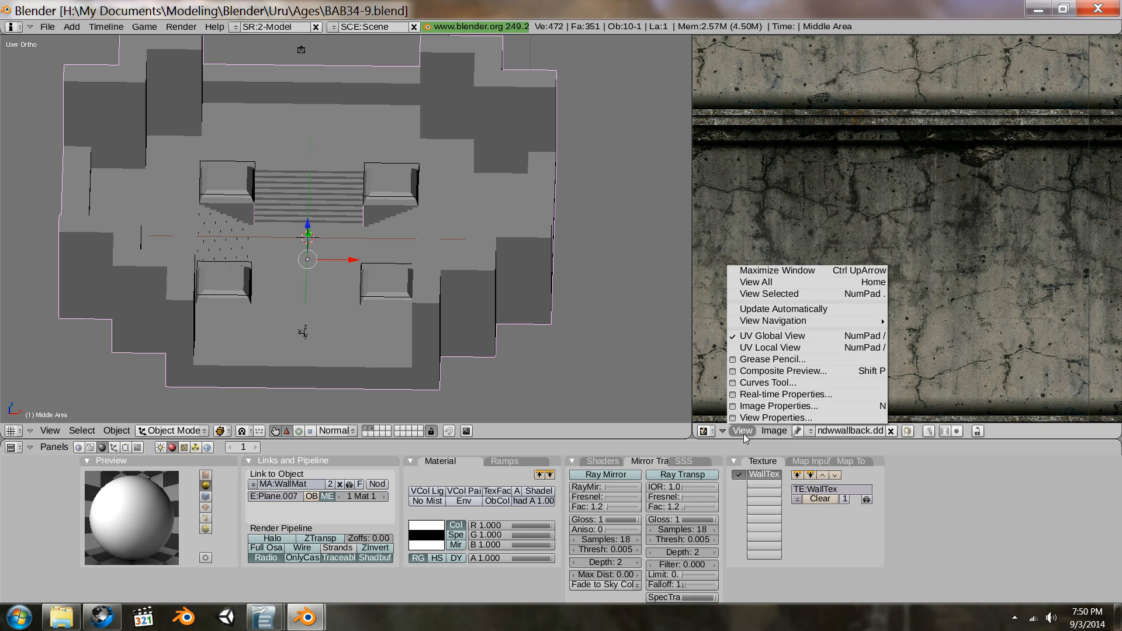
pyautogui.click(789, 309)
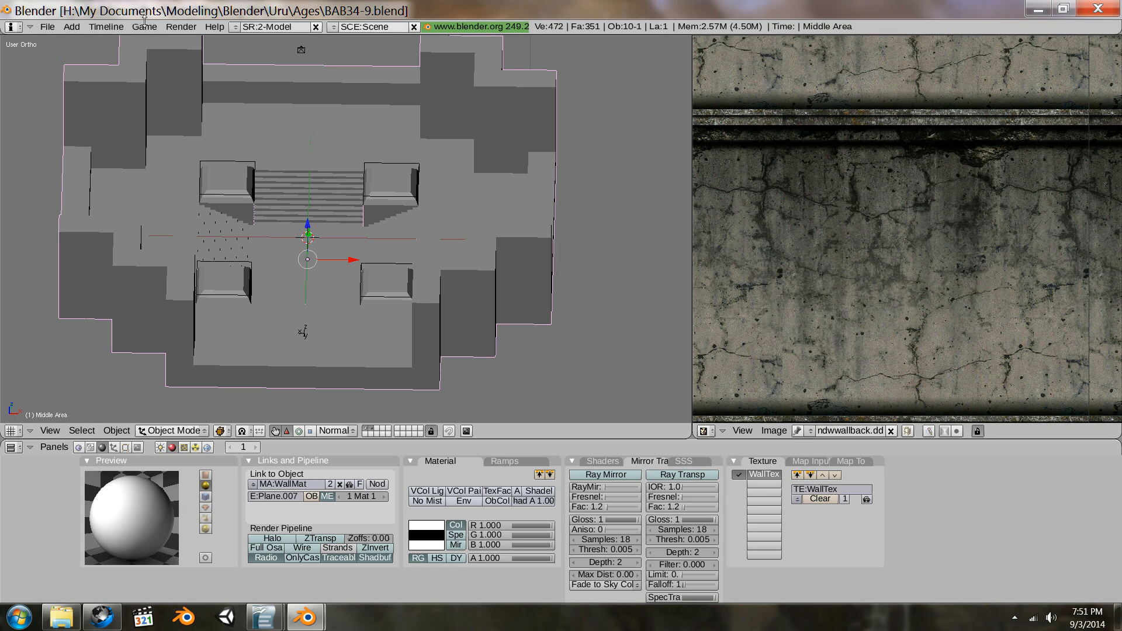
# Step: Save the scene as a new file named BAB34-10.blend in the Ages folder
pyautogui.click(56, 29)
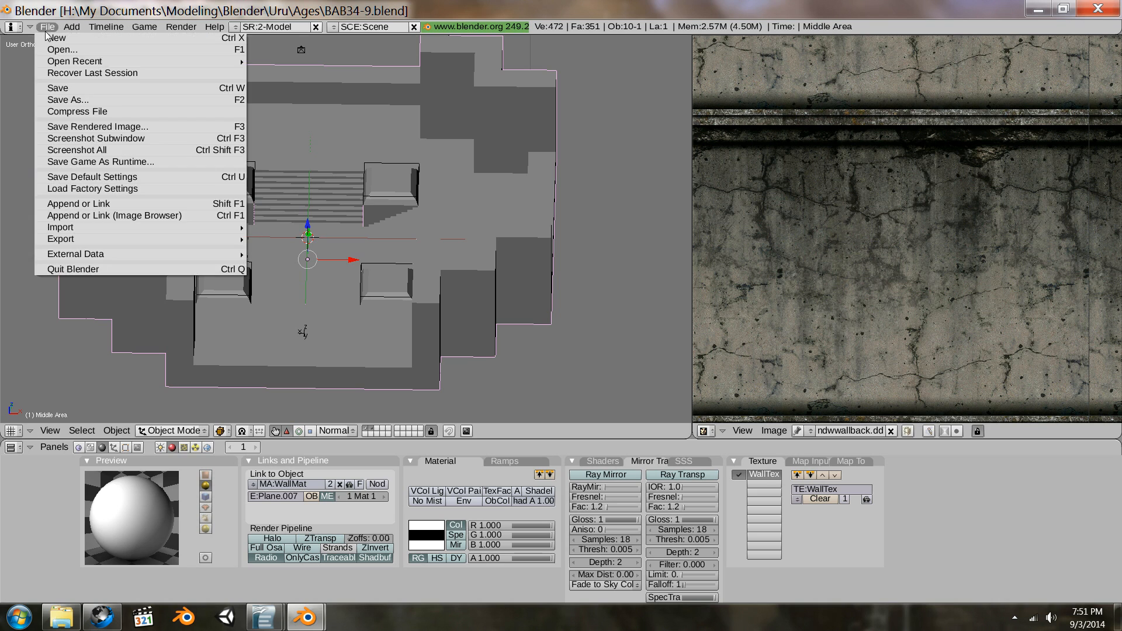
pyautogui.click(114, 103)
pyautogui.click(66, 62)
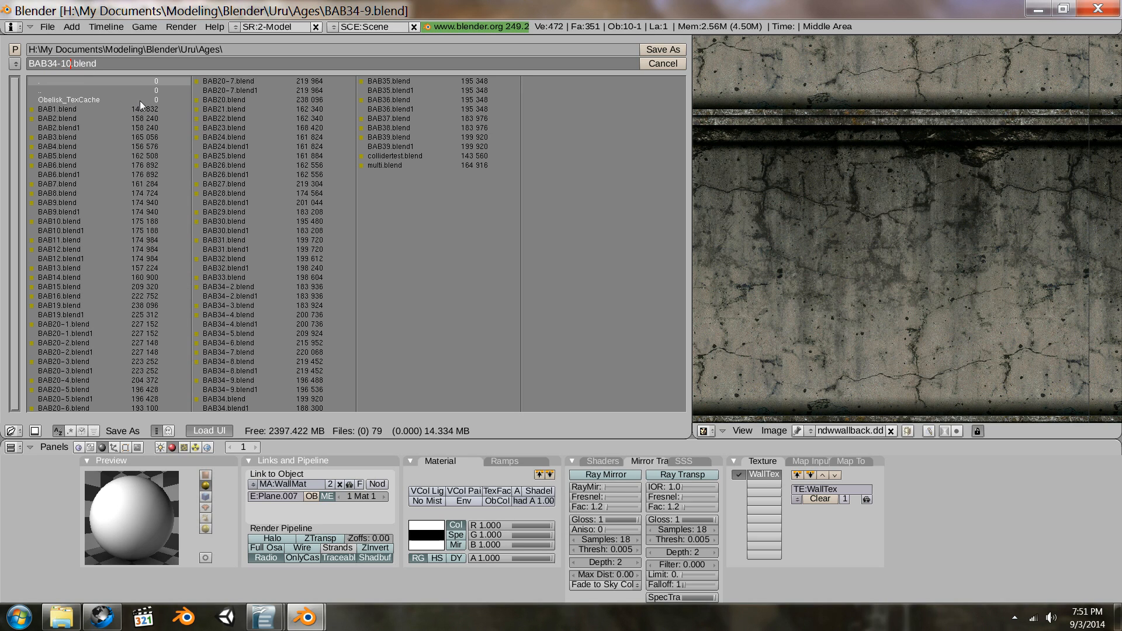
pyautogui.click(669, 49)
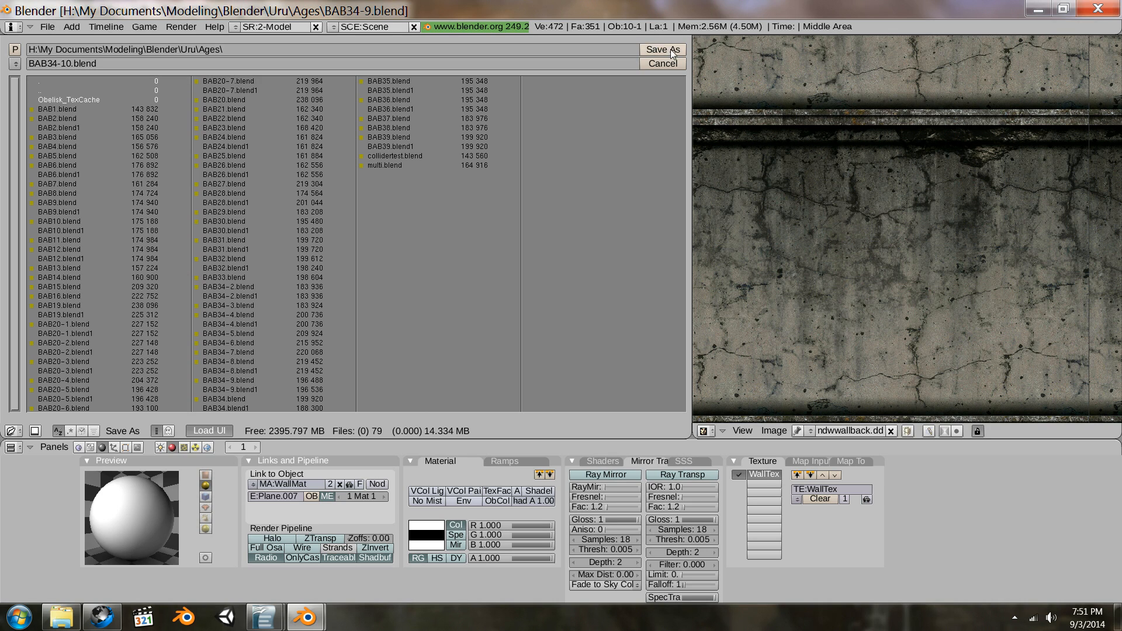
pyautogui.click(671, 49)
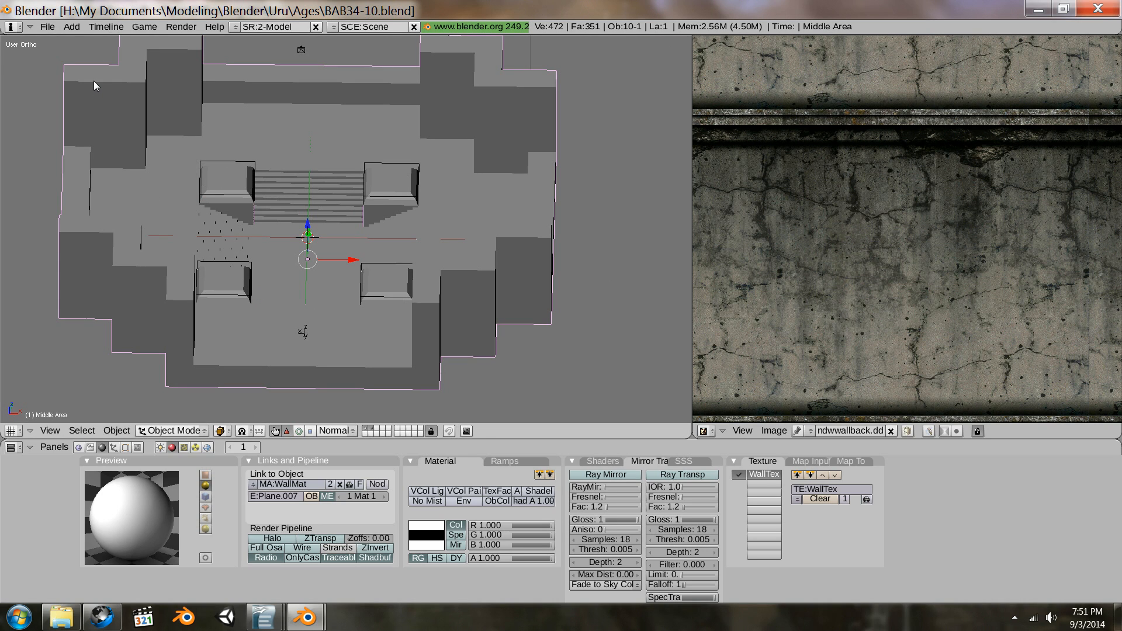
# Step: Recheck the wall texture projection instructions in Blender Age Builders.odt and return to Blender
pyautogui.moveTo(263, 617)
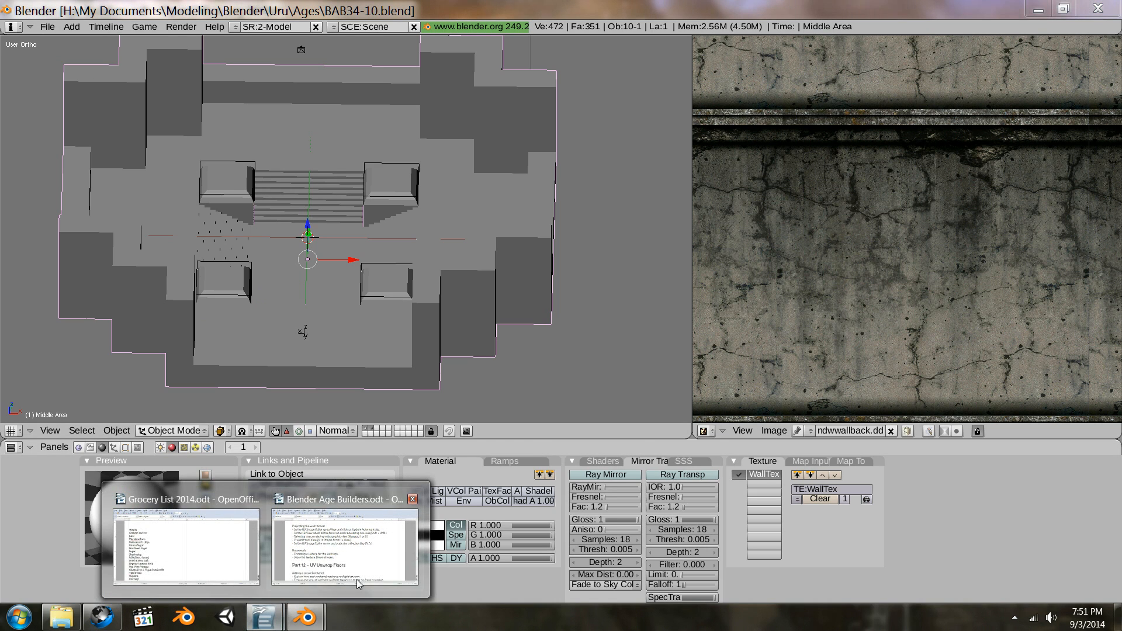
pyautogui.click(358, 583)
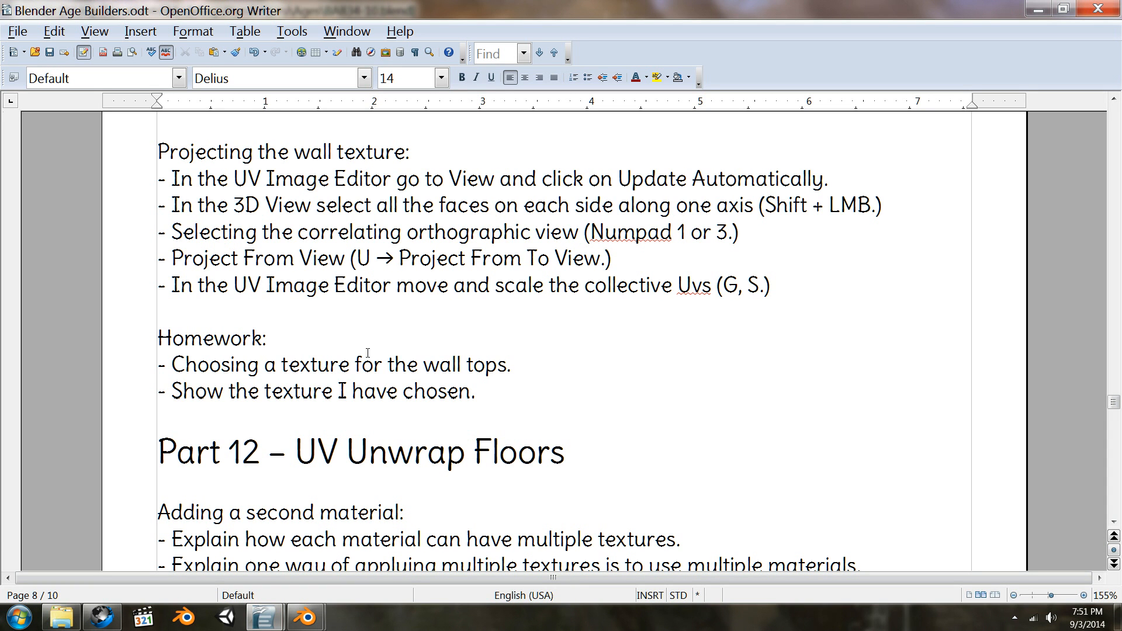
pyautogui.click(1038, 9)
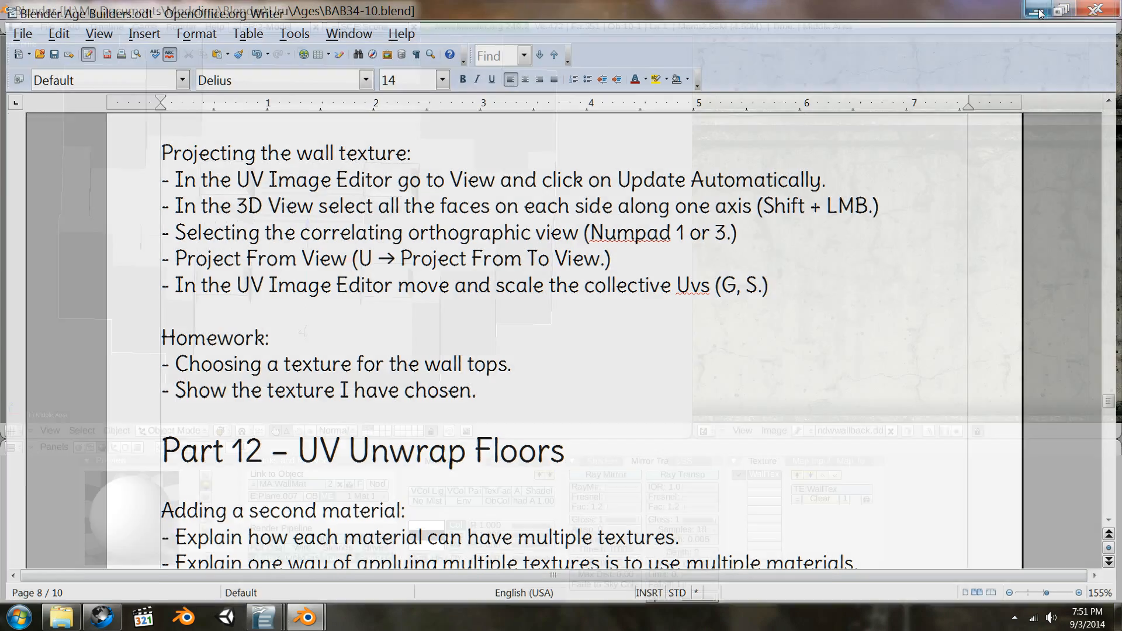
# Step: Enter Edit Mode on the Middle Area object and limit face selection to visible geometry
pyautogui.press('Tab')
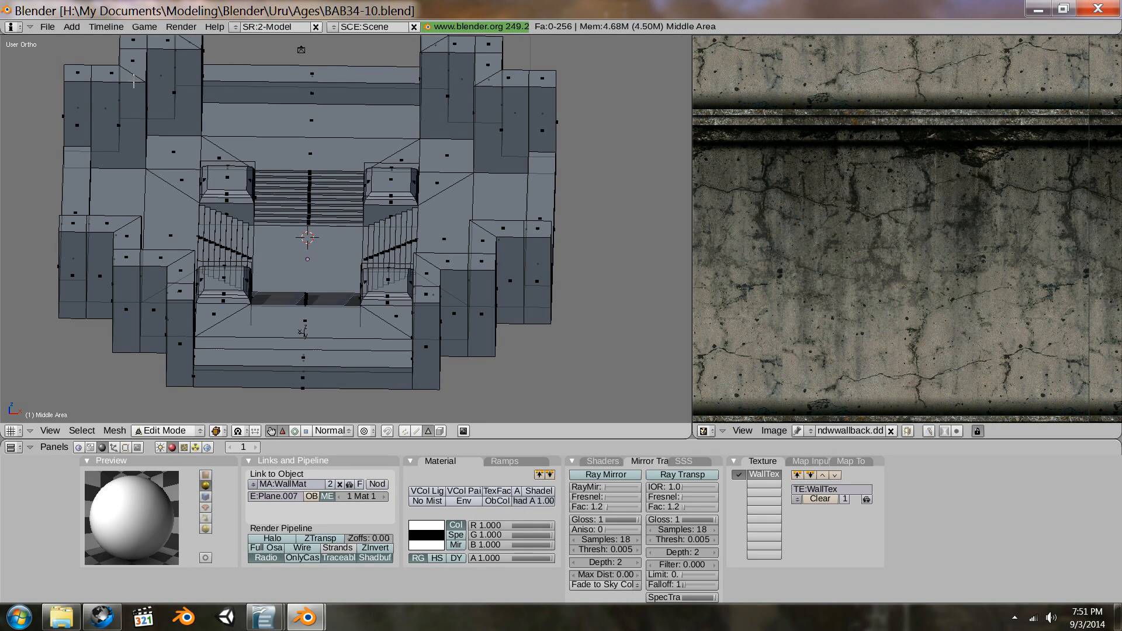
pyautogui.keyDown('shift'); pyautogui.moveTo(193, 158); pyautogui.dragTo(300, 219, button='middle'); pyautogui.keyUp('shift')
pyautogui.scroll(-2, 422, 205)
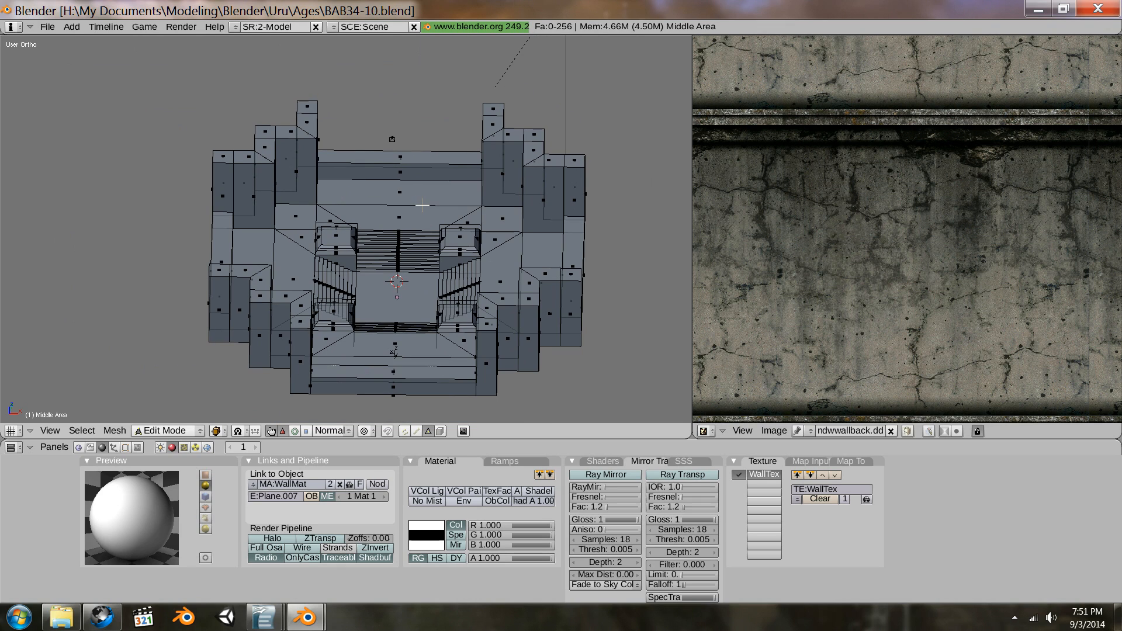
pyautogui.press('KP_1')
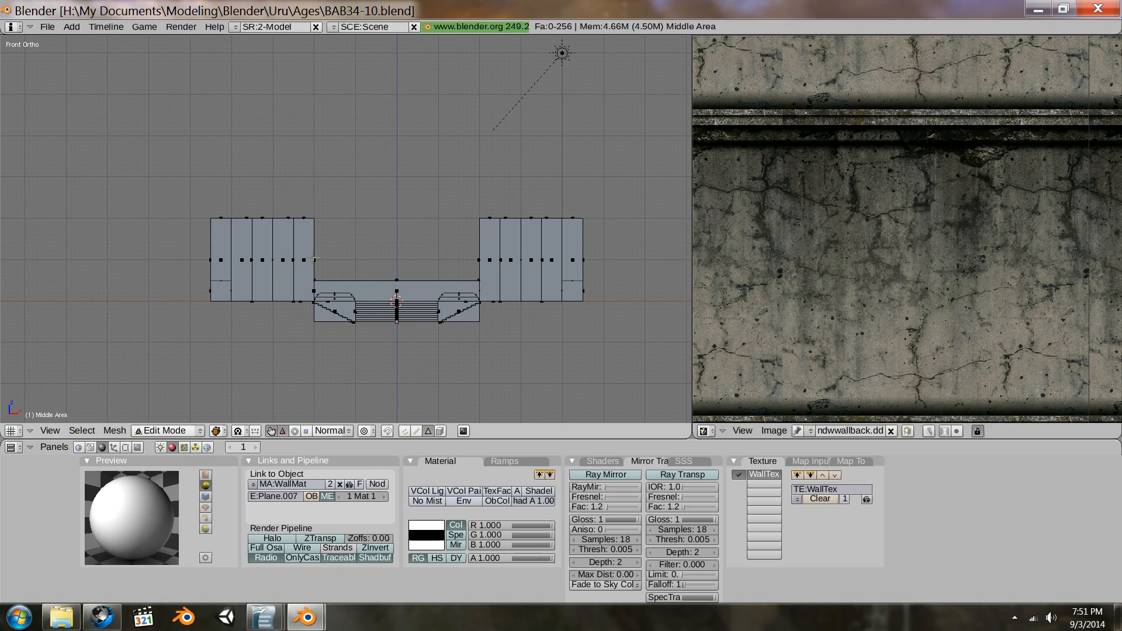
pyautogui.scroll(1, 314, 258)
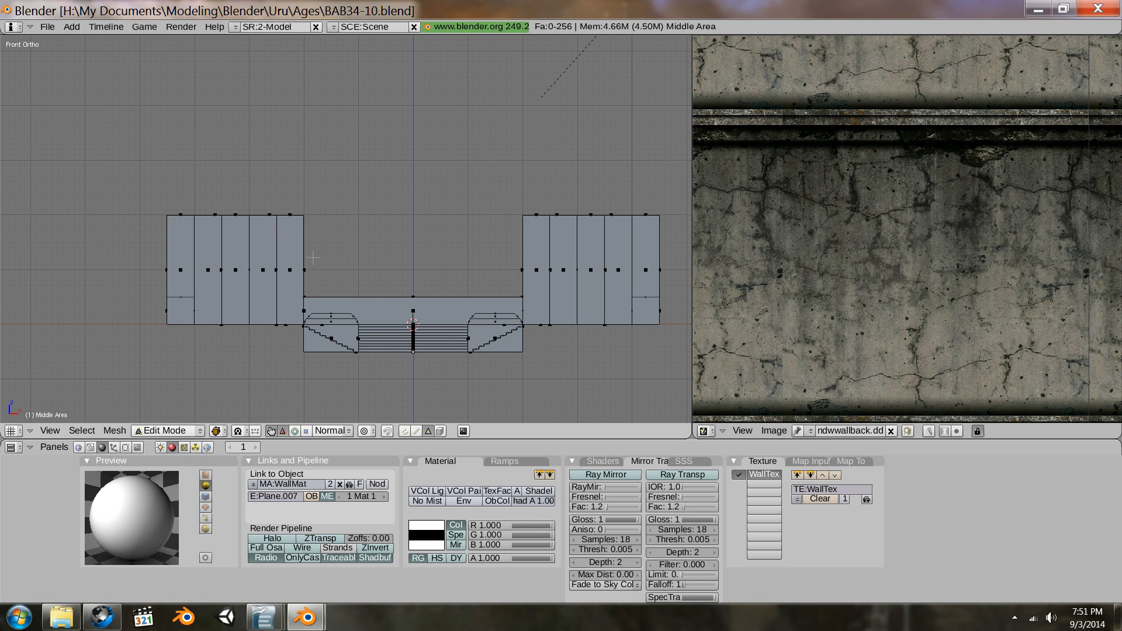
pyautogui.moveTo(328, 230); pyautogui.dragTo(335, 287, button='middle')
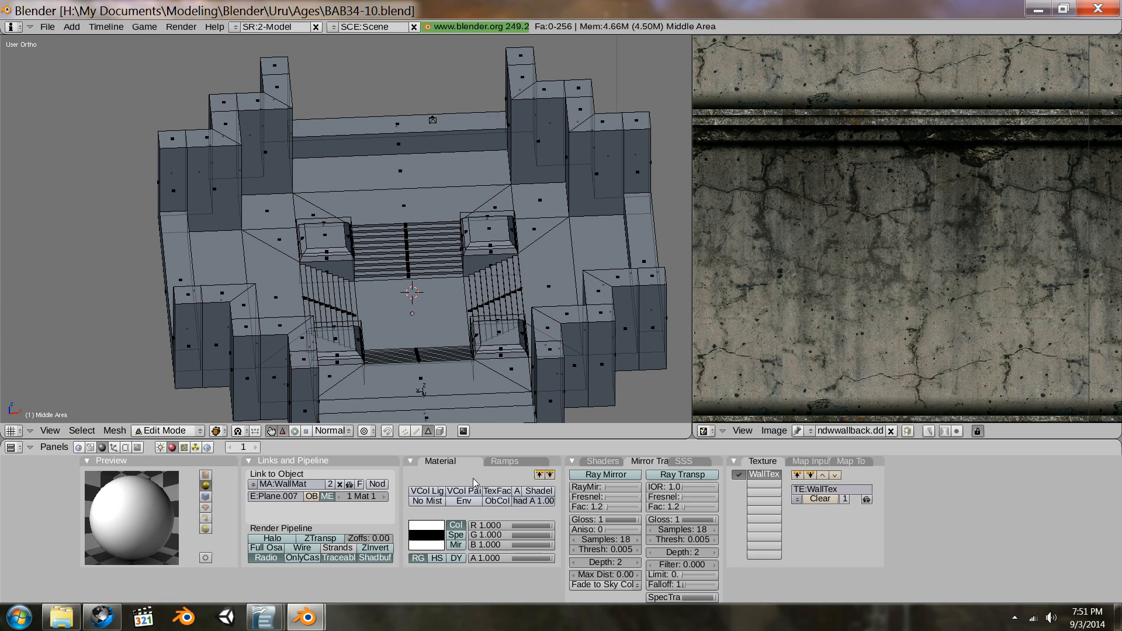
pyautogui.click(440, 431)
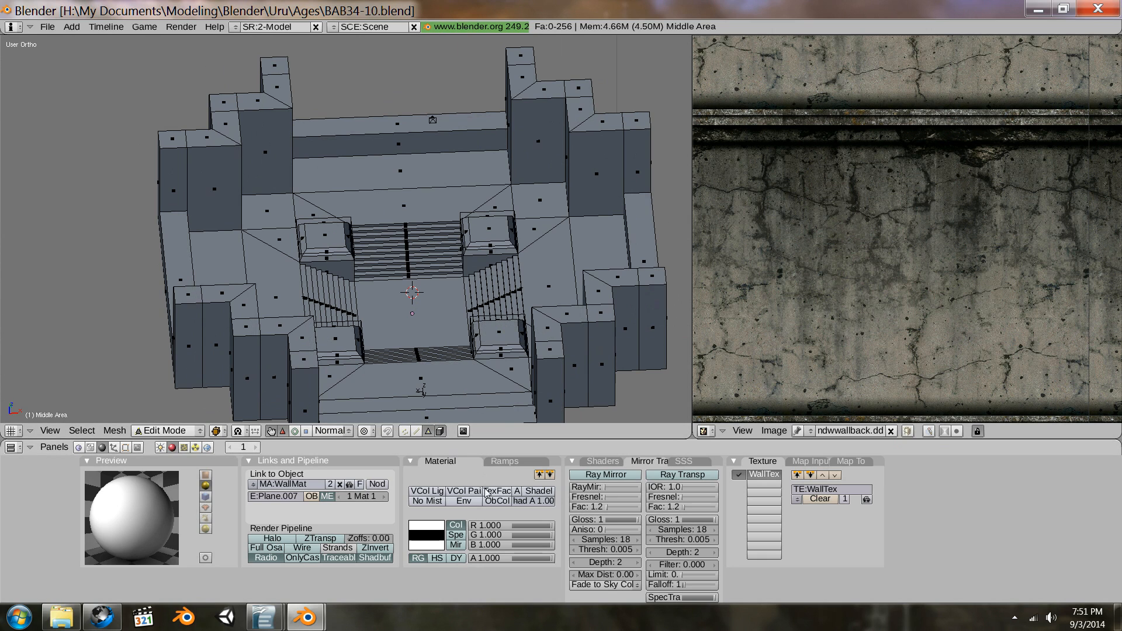
# Step: Select the seven viewer-facing vertical faces along the far side: both stepped wall sections and the low wall between them
pyautogui.rightClick(176, 180)
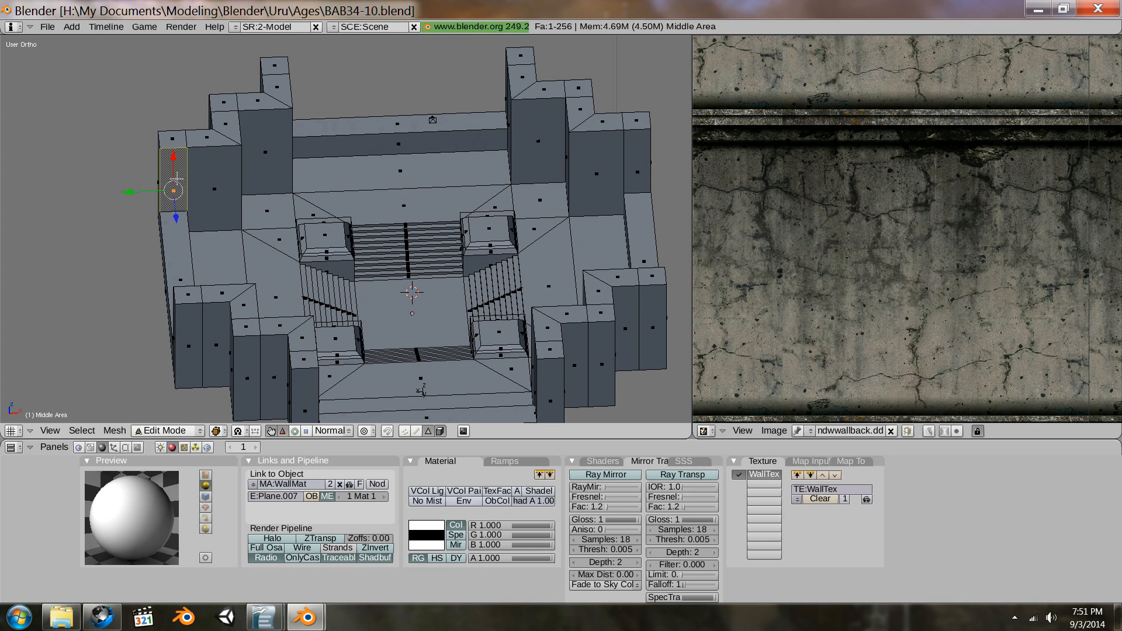
pyautogui.keyDown('shift'); pyautogui.rightClick(210, 182); pyautogui.keyUp('shift')
pyautogui.keyDown('shift'); pyautogui.rightClick(259, 152); pyautogui.keyUp('shift')
pyautogui.keyDown('shift'); pyautogui.rightClick(389, 145); pyautogui.keyUp('shift')
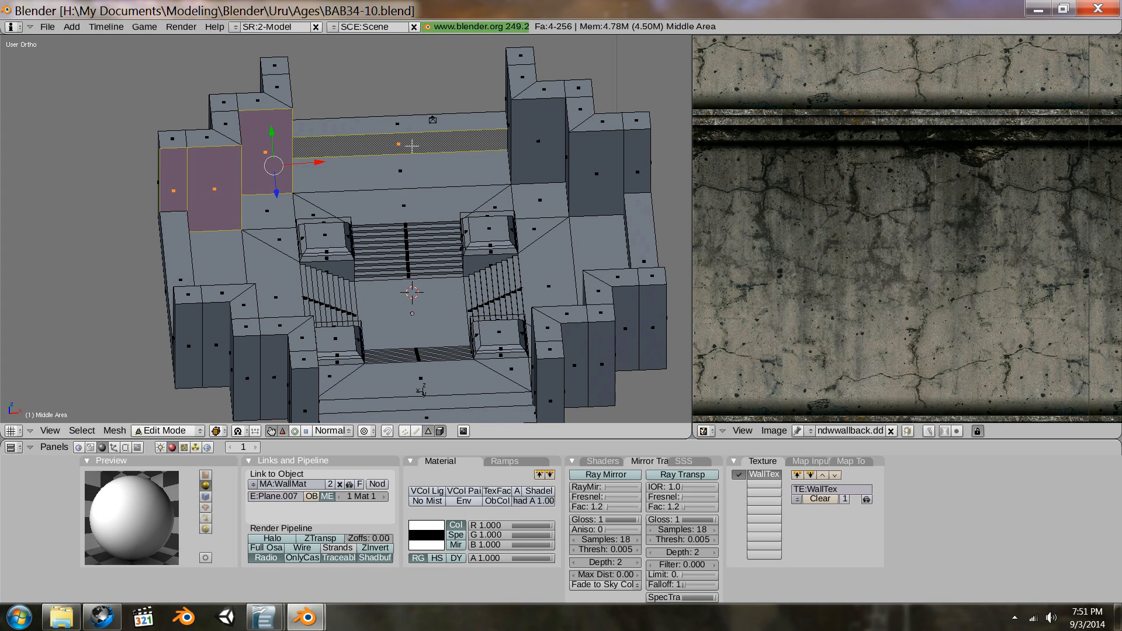
pyautogui.keyDown('shift'); pyautogui.rightClick(543, 141); pyautogui.keyUp('shift')
pyautogui.keyDown('shift'); pyautogui.rightClick(602, 165); pyautogui.keyUp('shift')
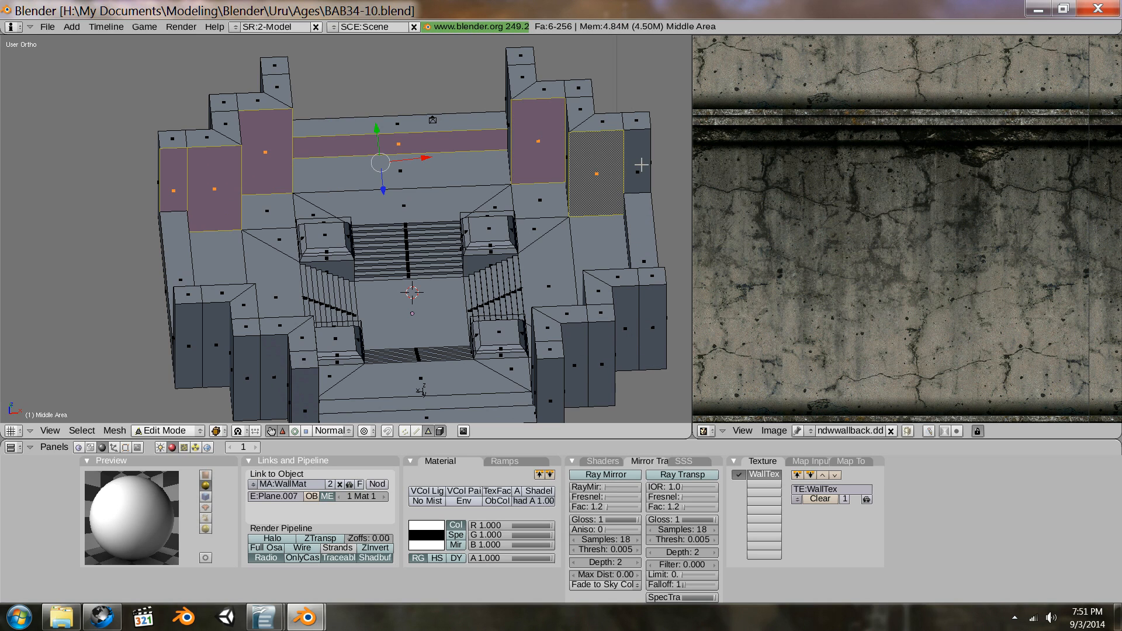
pyautogui.keyDown('shift'); pyautogui.rightClick(641, 165); pyautogui.keyUp('shift')
# Step: Add the five outer vertical faces of the near right stepped wall section to the face selection
pyautogui.keyDown('shift'); pyautogui.rightClick(651, 320); pyautogui.keyUp('shift')
pyautogui.keyDown('shift'); pyautogui.rightClick(618, 337); pyautogui.keyUp('shift')
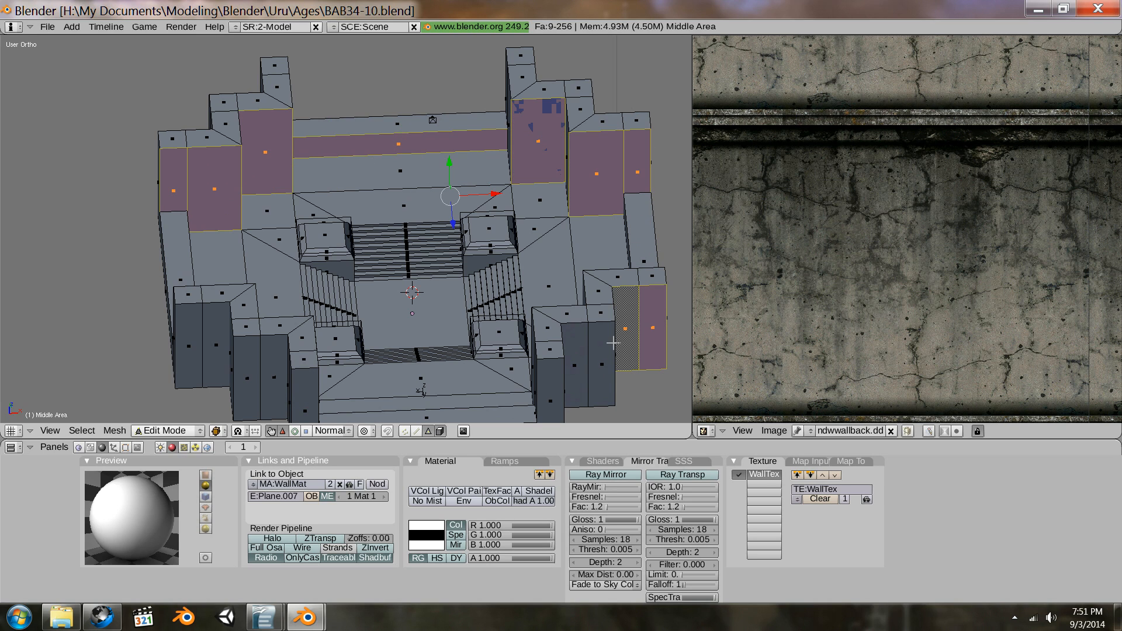
pyautogui.keyDown('shift'); pyautogui.rightClick(596, 350); pyautogui.keyUp('shift')
pyautogui.keyDown('shift'); pyautogui.rightClick(576, 350); pyautogui.keyUp('shift')
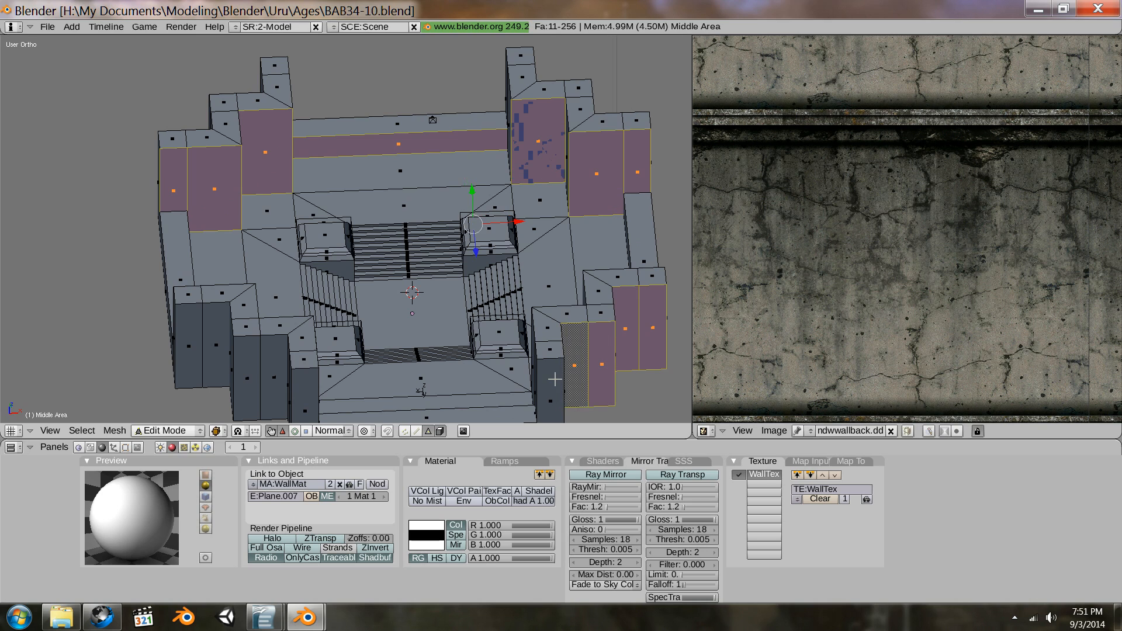
pyautogui.keyDown('shift'); pyautogui.rightClick(555, 379); pyautogui.keyUp('shift')
# Step: Add the five outer faces of the near left stepped wall section and the near low wall's outer face to the selection
pyautogui.keyDown('shift'); pyautogui.rightClick(305, 389); pyautogui.keyUp('shift')
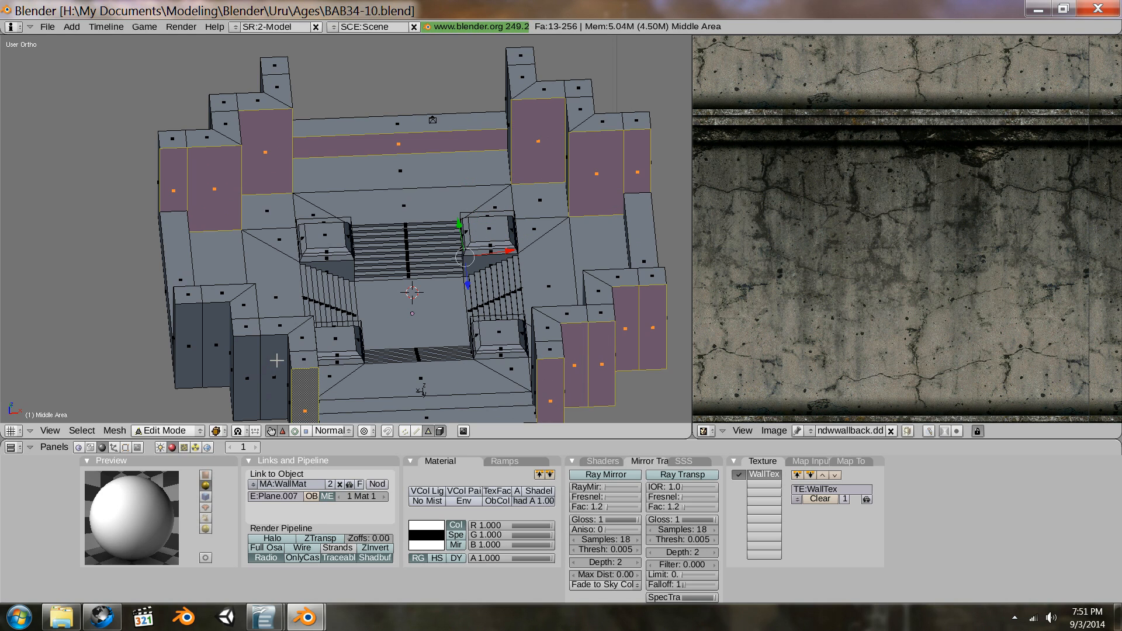
pyautogui.keyDown('shift'); pyautogui.rightClick(276, 360); pyautogui.keyUp('shift')
pyautogui.keyDown('shift'); pyautogui.rightClick(249, 362); pyautogui.keyUp('shift')
pyautogui.keyDown('shift'); pyautogui.rightClick(214, 324); pyautogui.keyUp('shift')
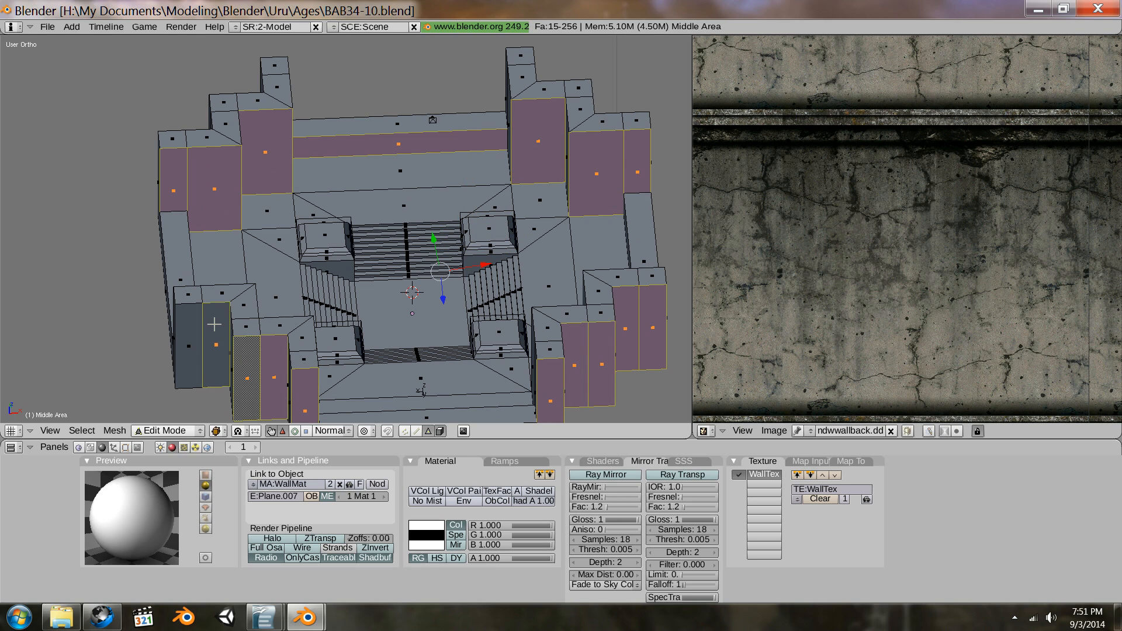
pyautogui.keyDown('shift'); pyautogui.rightClick(188, 323); pyautogui.keyUp('shift')
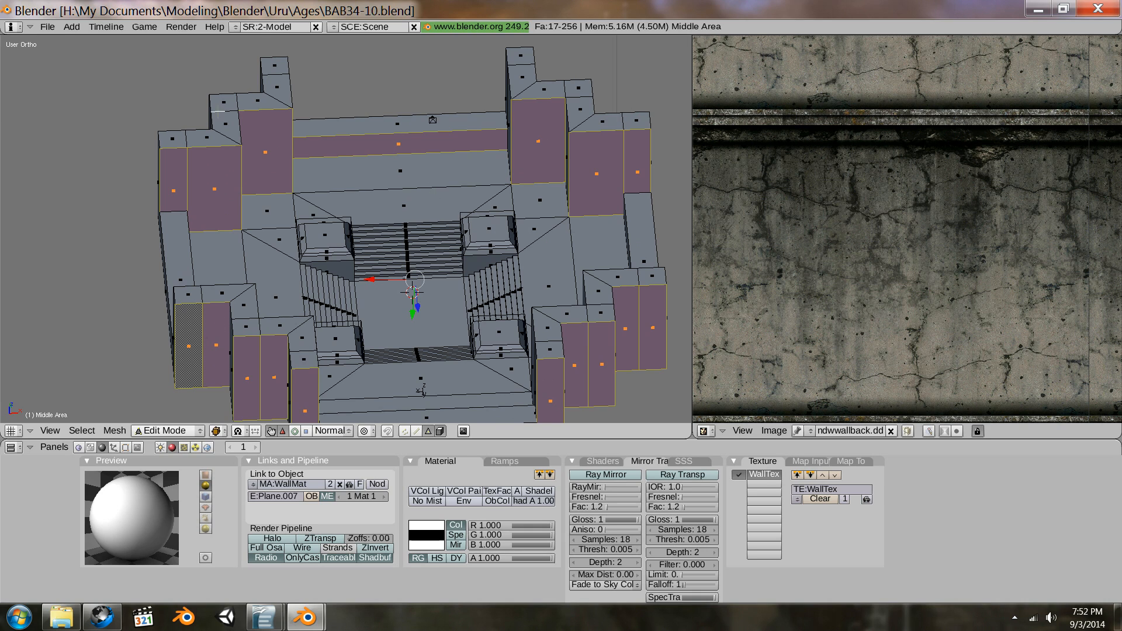
pyautogui.keyDown('ctrl'); pyautogui.moveTo(403, 316); pyautogui.dragTo(401, 377, button='middle'); pyautogui.keyUp('ctrl')
pyautogui.keyDown('shift'); pyautogui.rightClick(402, 385); pyautogui.keyUp('shift')
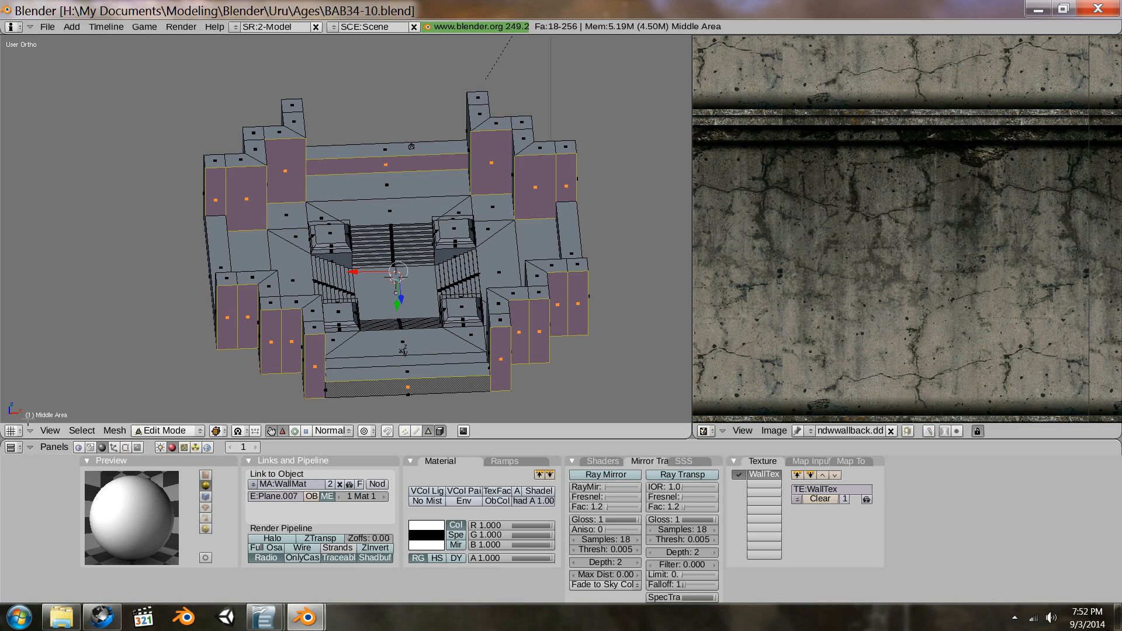
# Step: From the opposite side of the model, add the seven far vertical wall faces, including the low middle wall, to the selection
pyautogui.moveTo(99, 309); pyautogui.dragTo(359, 310, button='middle')
pyautogui.keyDown('shift'); pyautogui.rightClick(118, 206); pyautogui.keyUp('shift')
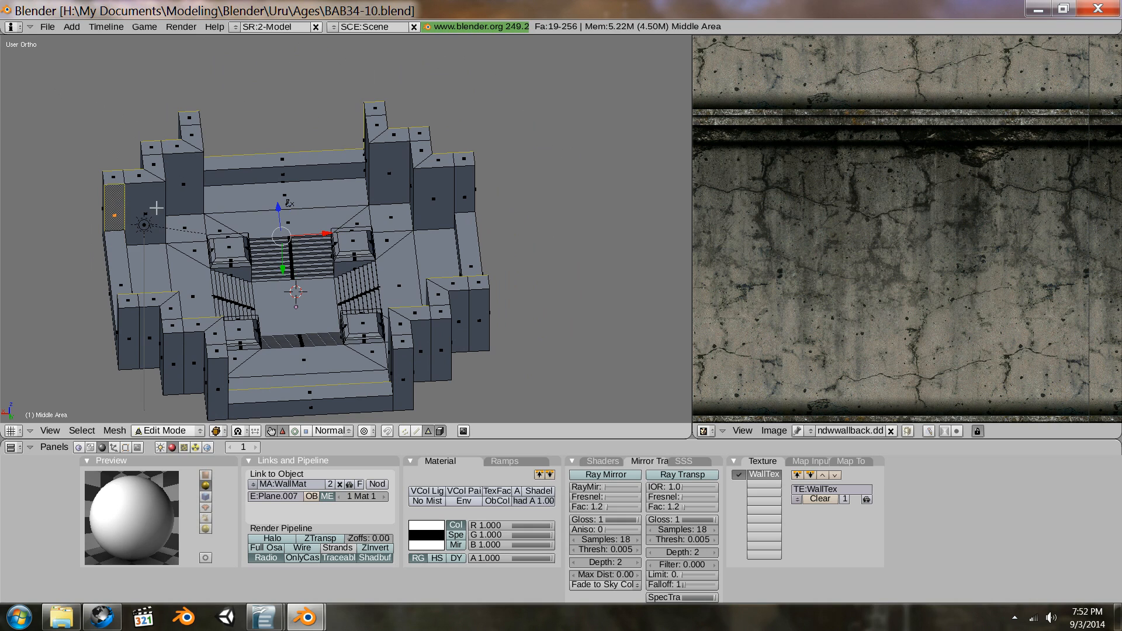
pyautogui.keyDown('shift'); pyautogui.rightClick(146, 208); pyautogui.keyUp('shift')
pyautogui.keyDown('shift'); pyautogui.rightClick(184, 179); pyautogui.keyUp('shift')
pyautogui.keyDown('shift'); pyautogui.rightClick(261, 172); pyautogui.keyUp('shift')
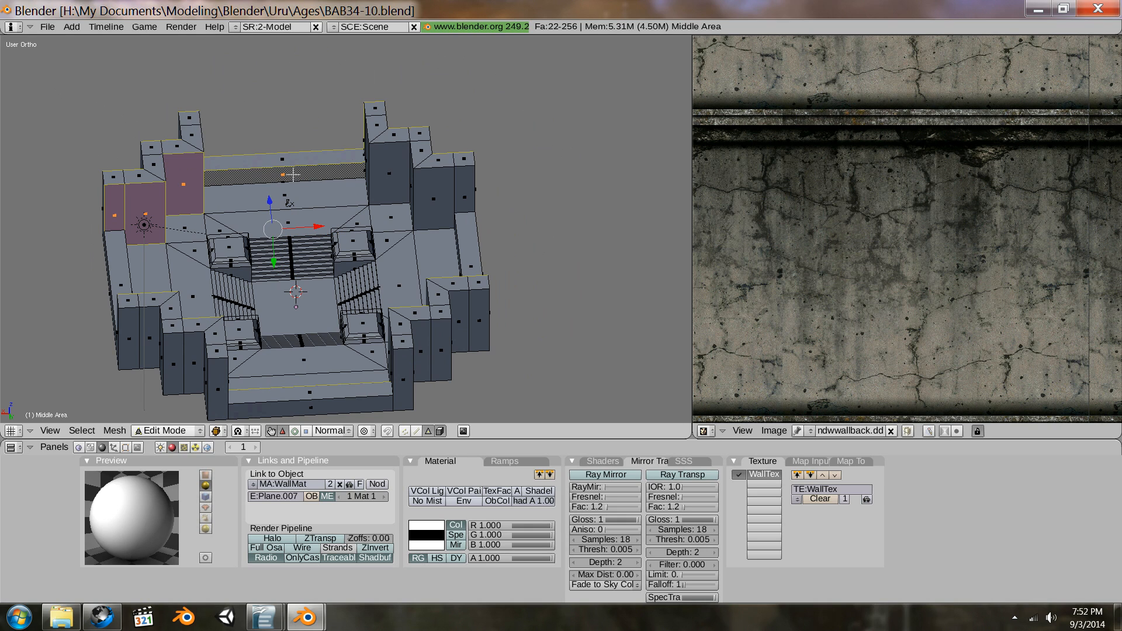
pyautogui.keyDown('shift'); pyautogui.rightClick(389, 171); pyautogui.keyUp('shift')
pyautogui.keyDown('shift'); pyautogui.rightClick(448, 192); pyautogui.keyUp('shift')
pyautogui.keyDown('shift'); pyautogui.rightClick(464, 192); pyautogui.keyUp('shift')
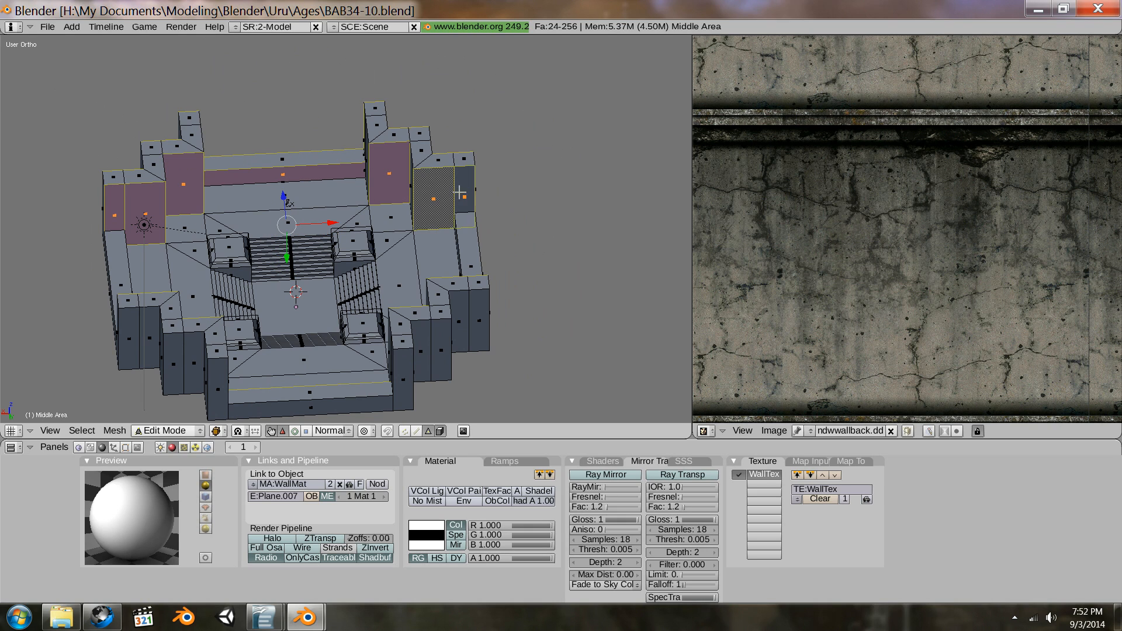
# Step: From this opposite side, extend the selection with the five outer faces of the near right stepped wall
pyautogui.keyDown('shift'); pyautogui.rightClick(478, 321); pyautogui.keyUp('shift')
pyautogui.keyDown('shift'); pyautogui.rightClick(459, 319); pyautogui.keyUp('shift')
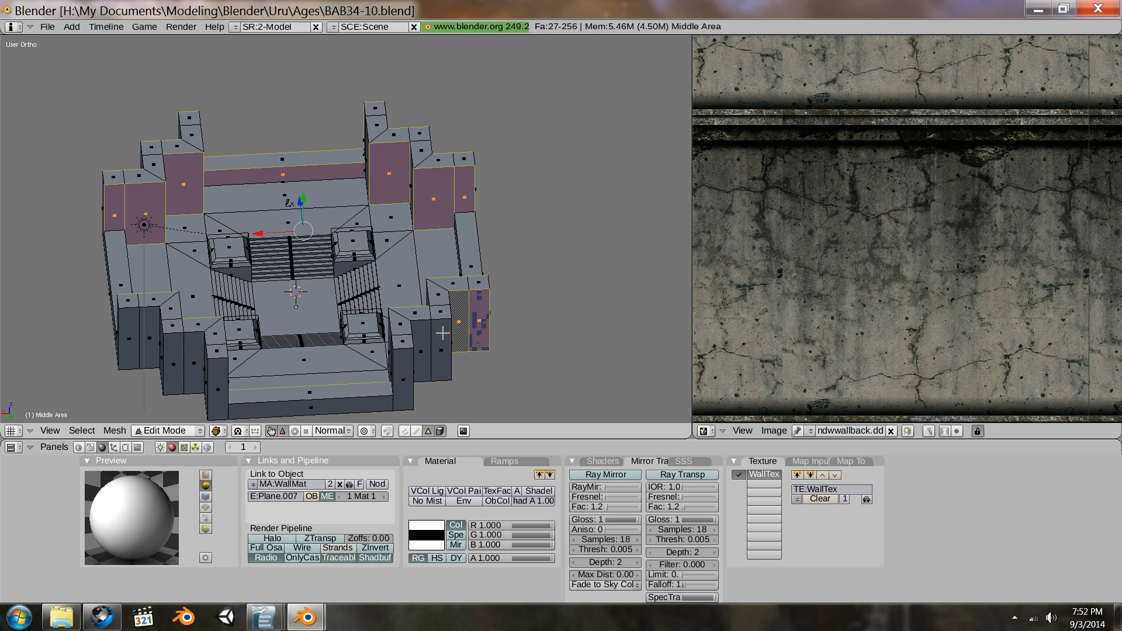
pyautogui.keyDown('shift'); pyautogui.rightClick(441, 346); pyautogui.keyUp('shift')
pyautogui.keyDown('shift'); pyautogui.rightClick(419, 358); pyautogui.keyUp('shift')
pyautogui.keyDown('shift'); pyautogui.rightClick(402, 372); pyautogui.keyUp('shift')
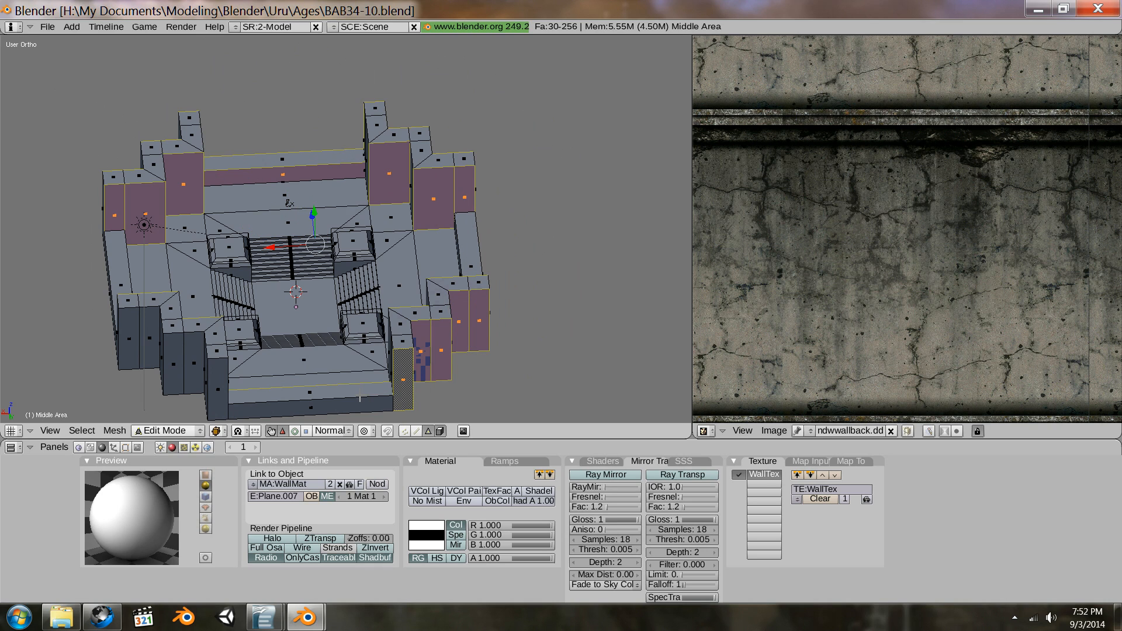
# Step: Complete the selection with this side's near low wall and the five outer faces of the near left stepped wall
pyautogui.keyDown('shift'); pyautogui.rightClick(286, 406); pyautogui.keyUp('shift')
pyautogui.keyDown('shift'); pyautogui.rightClick(217, 381); pyautogui.keyUp('shift')
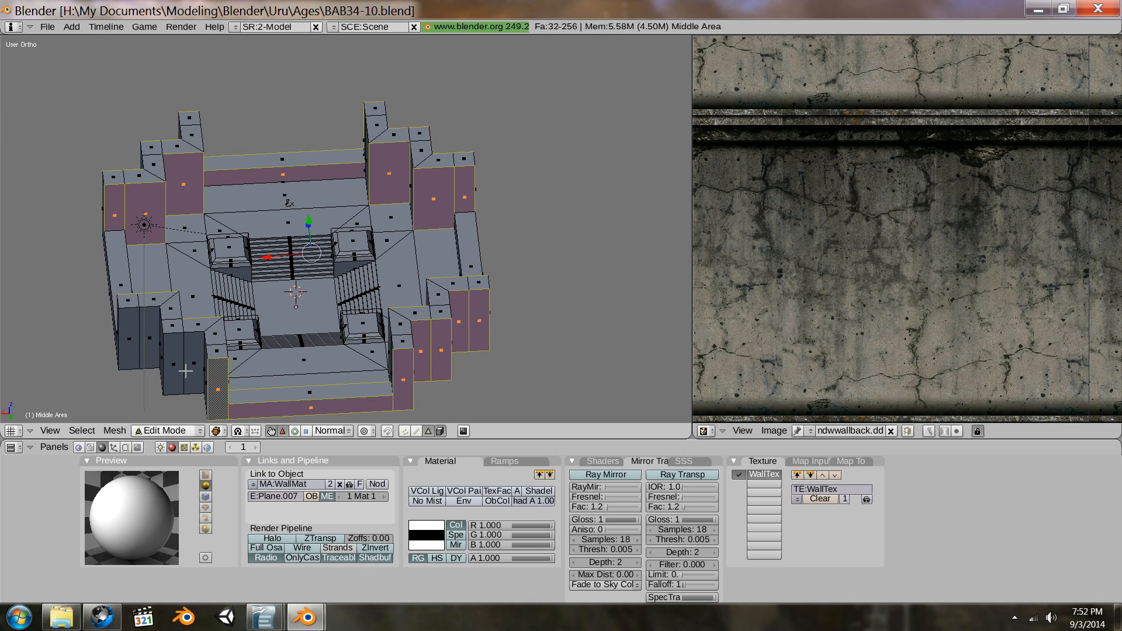
pyautogui.keyDown('shift'); pyautogui.rightClick(194, 361); pyautogui.keyUp('shift')
pyautogui.keyDown('shift'); pyautogui.rightClick(173, 359); pyautogui.keyUp('shift')
pyautogui.keyDown('shift'); pyautogui.rightClick(152, 349); pyautogui.keyUp('shift')
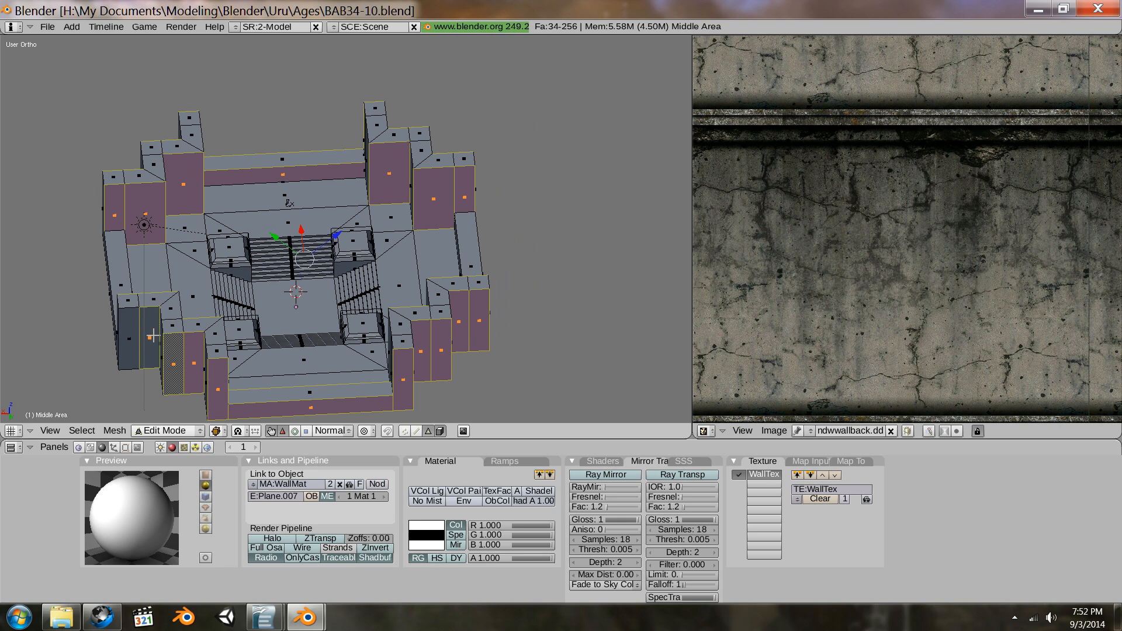
pyautogui.keyDown('shift'); pyautogui.rightClick(129, 336); pyautogui.keyUp('shift')
# Step: Project the selected wall faces' UVs onto the wall texture with Project From View, using the front orthographic view
pyautogui.moveTo(288, 247); pyautogui.dragTo(523, 316, button='middle')
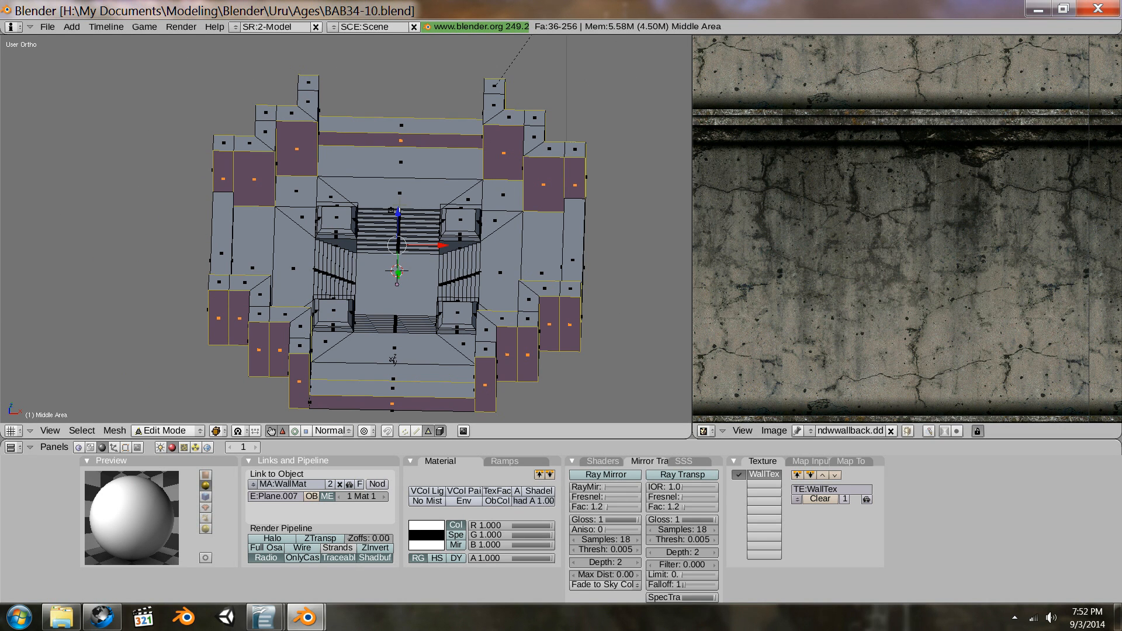
pyautogui.moveTo(301, 134); pyautogui.dragTo(167, 236, button='middle')
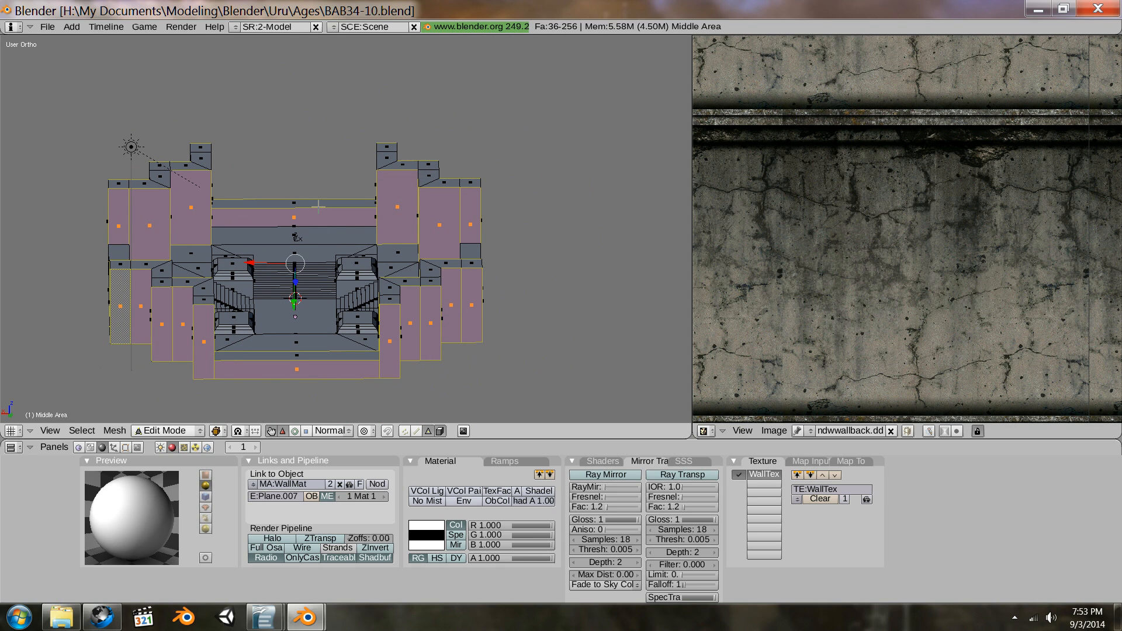
pyautogui.press('KP_1')
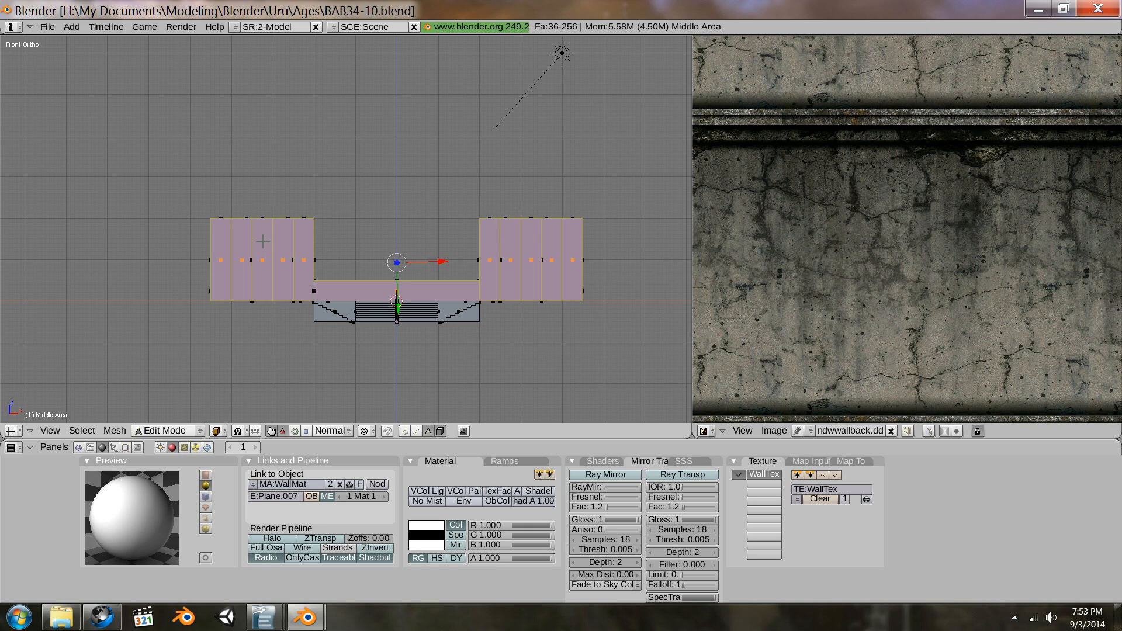
pyautogui.press('u')
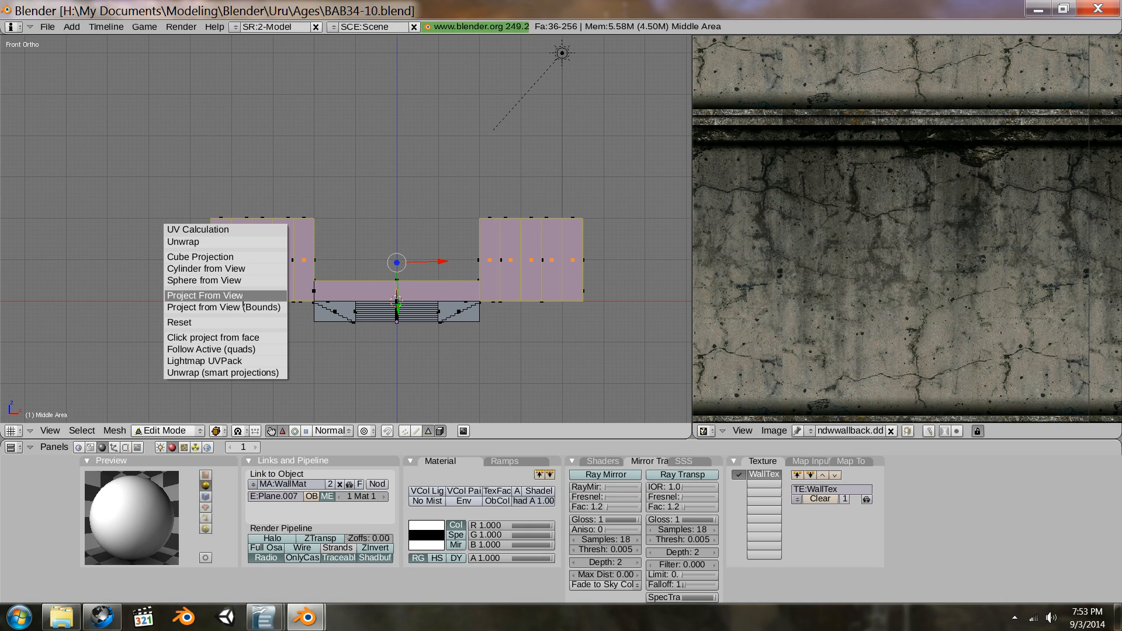
pyautogui.click(240, 296)
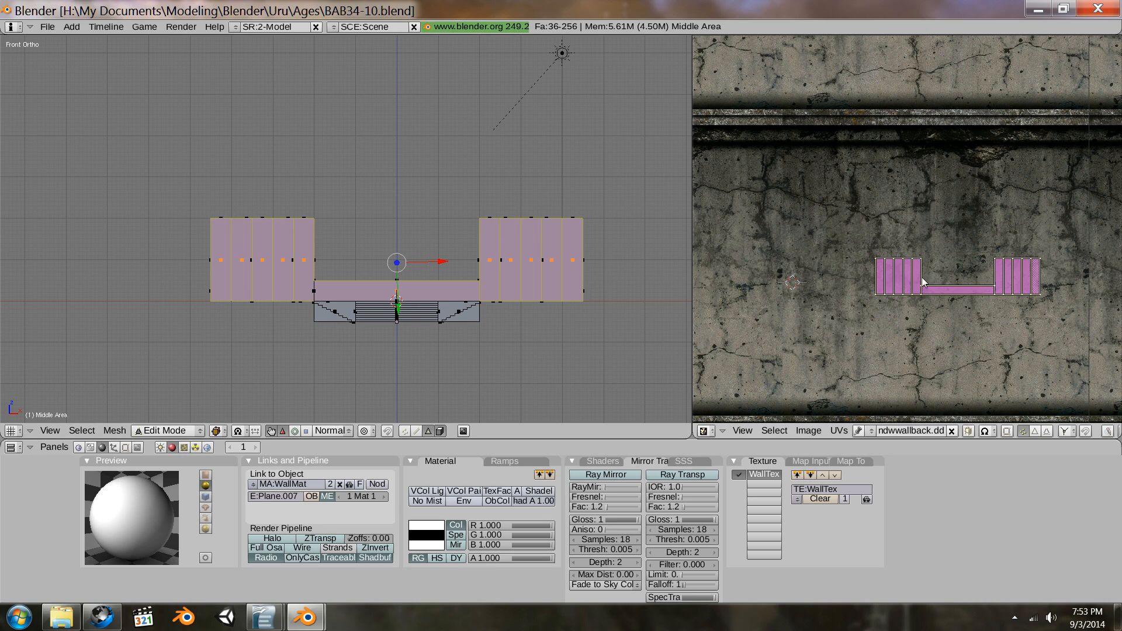
# Step: Enlarge the projected wall UVs by about 4.19 and again by about 1.96, to roughly one texture tile's height
pyautogui.scroll(-2, 920, 278)
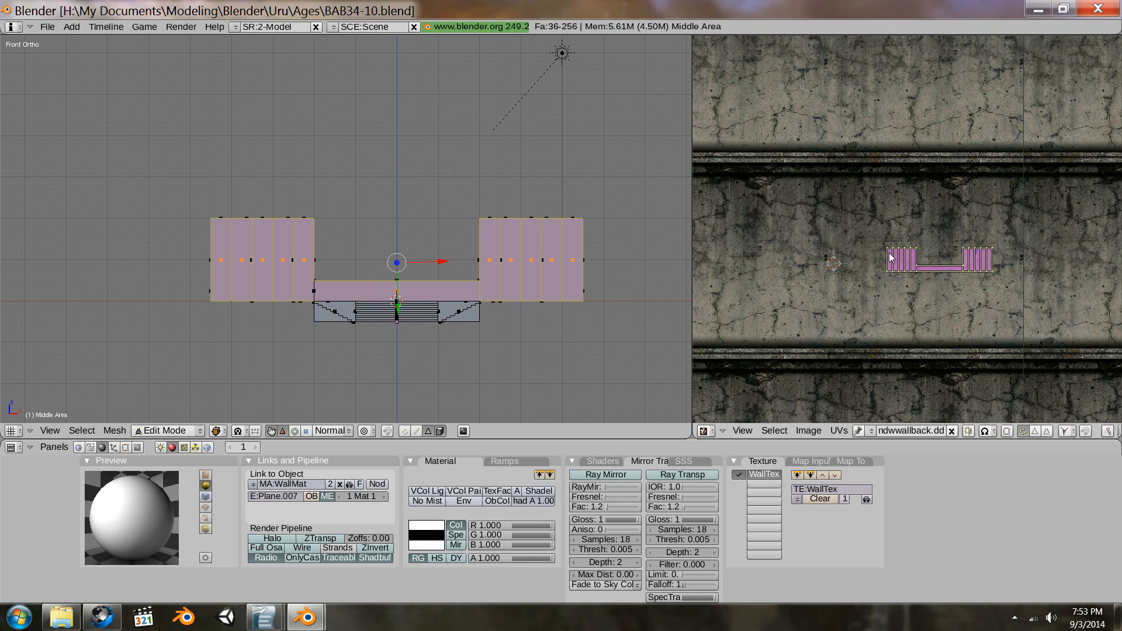
pyautogui.press('s')
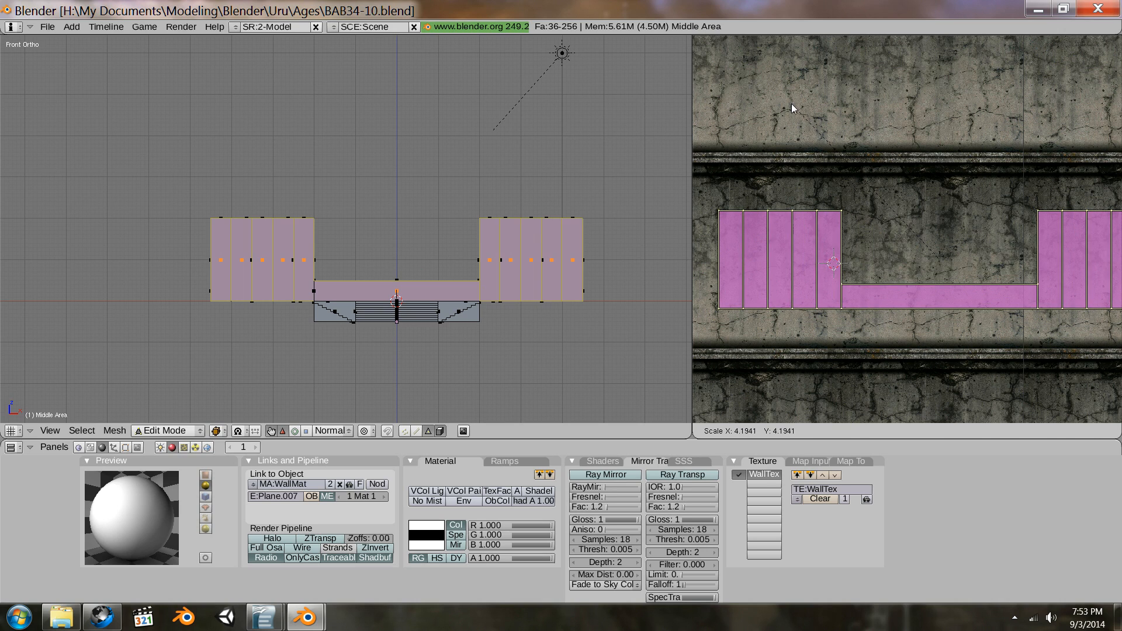
pyautogui.click(792, 105)
pyautogui.scroll(-4, 878, 277)
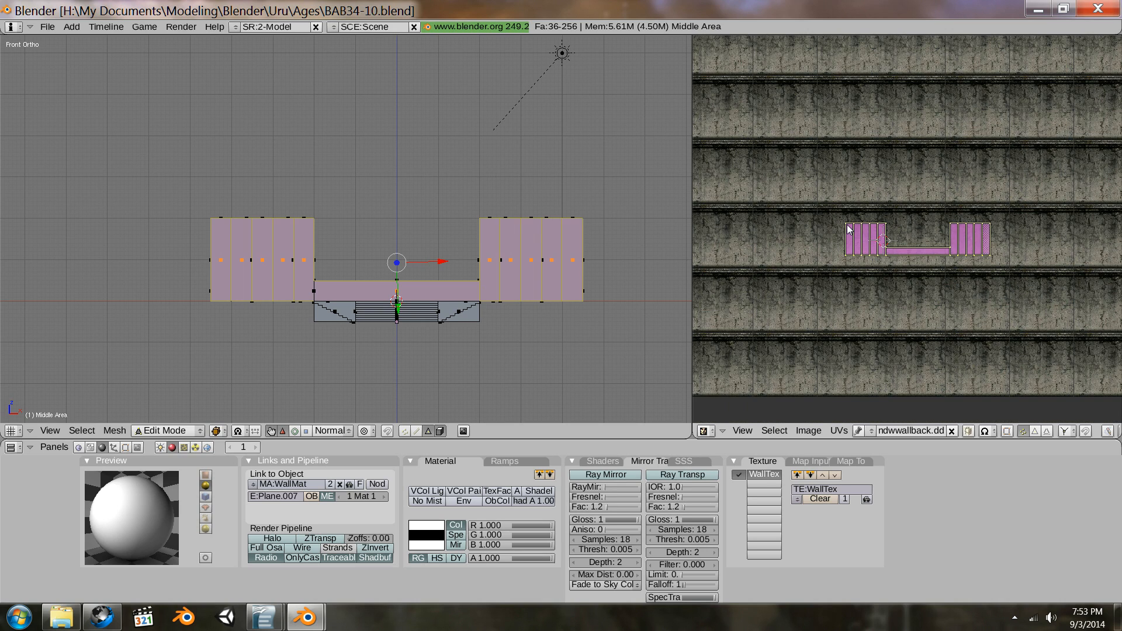
pyautogui.press('s')
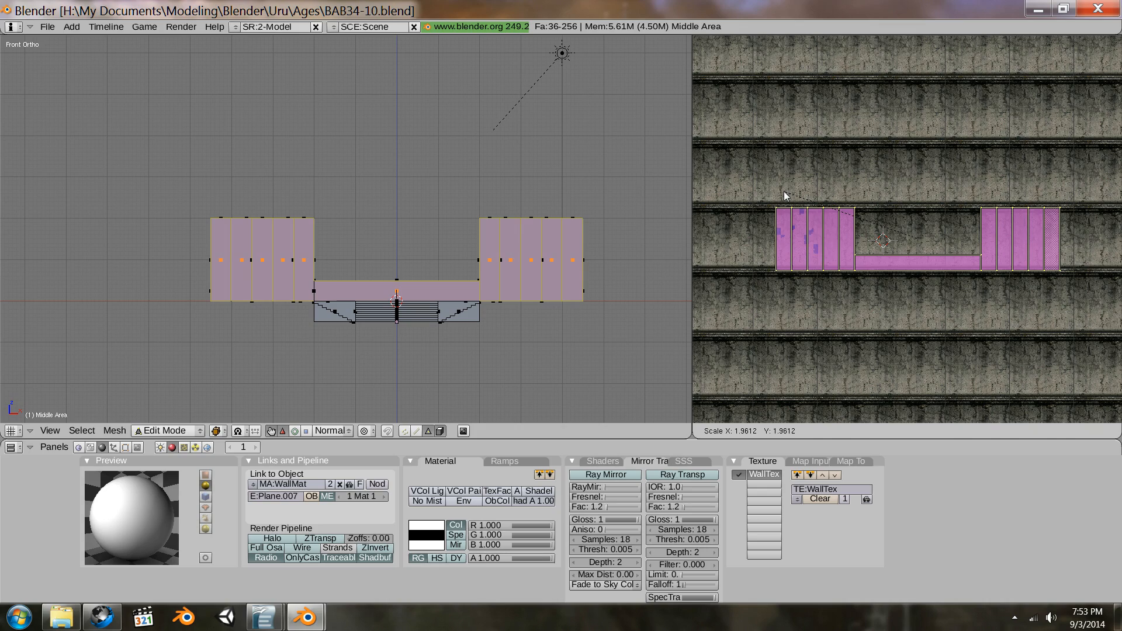
pyautogui.click(784, 191)
# Step: Move the wall UV layout up so its upper edge lies near the top of the texture's trim band
pyautogui.scroll(3, 833, 273)
pyautogui.moveTo(782, 262); pyautogui.dragTo(1032, 298, button='middle')
pyautogui.scroll(2, 957, 291)
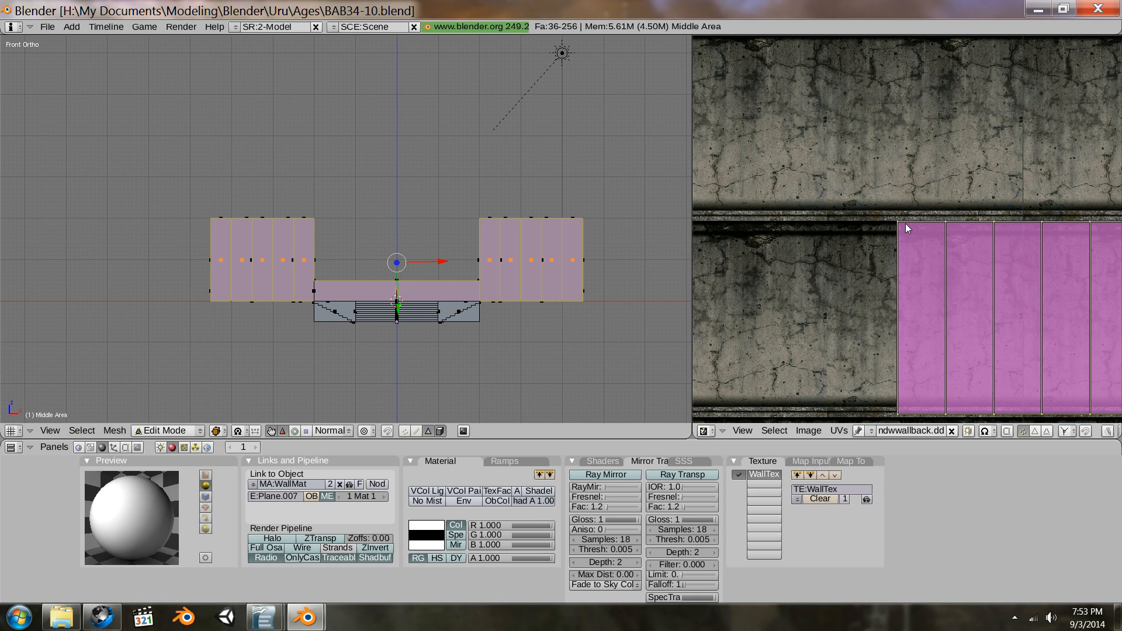
pyautogui.press('g')
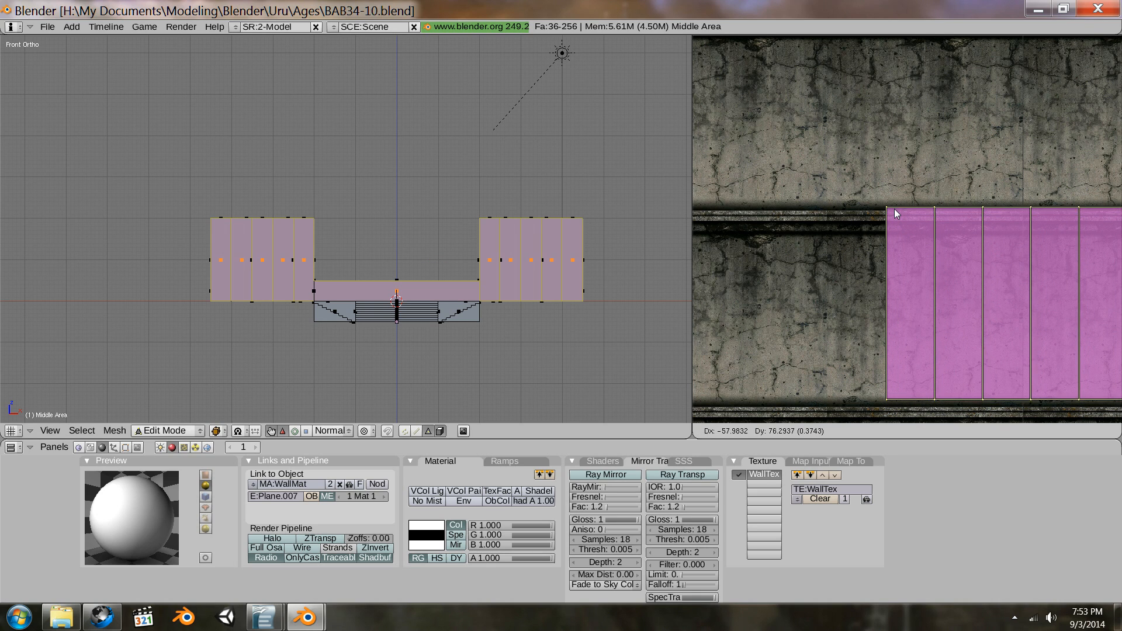
pyautogui.click(889, 212)
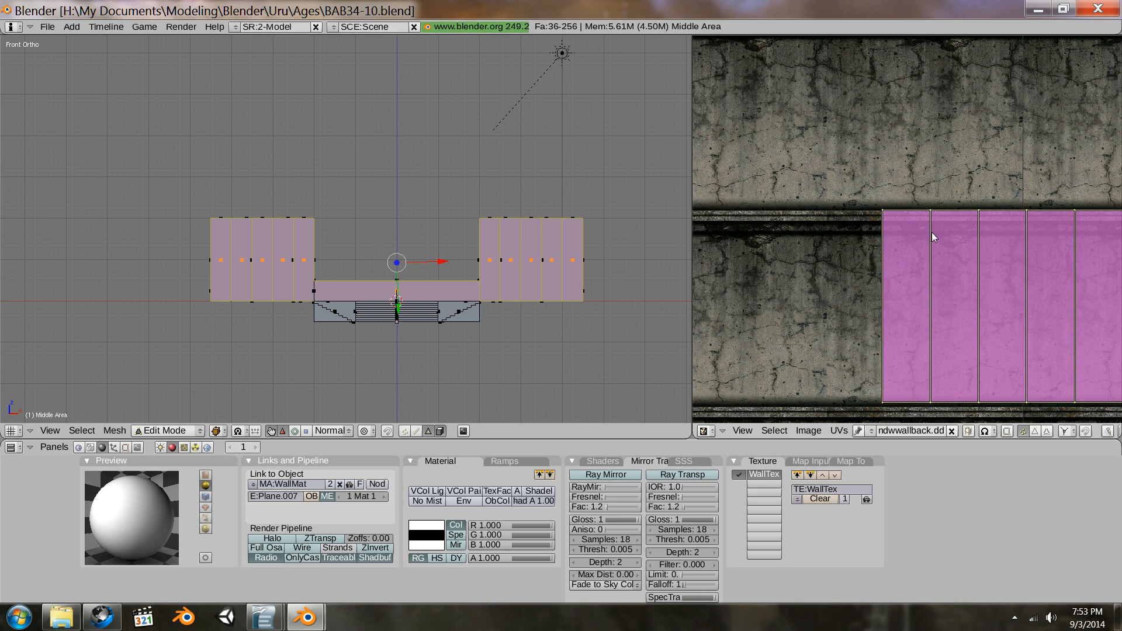
# Step: Scale the wall UVs by about 1.03 and move them down until their upper edge meets the top of the trim band
pyautogui.press('s')
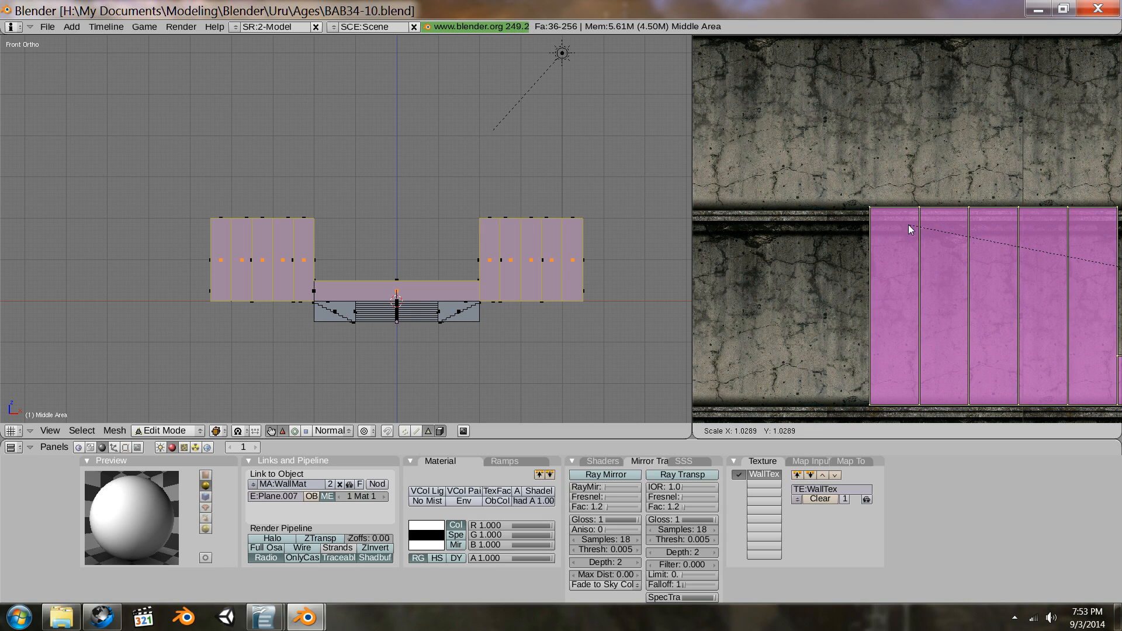
pyautogui.click(908, 225)
pyautogui.scroll(3, 913, 251)
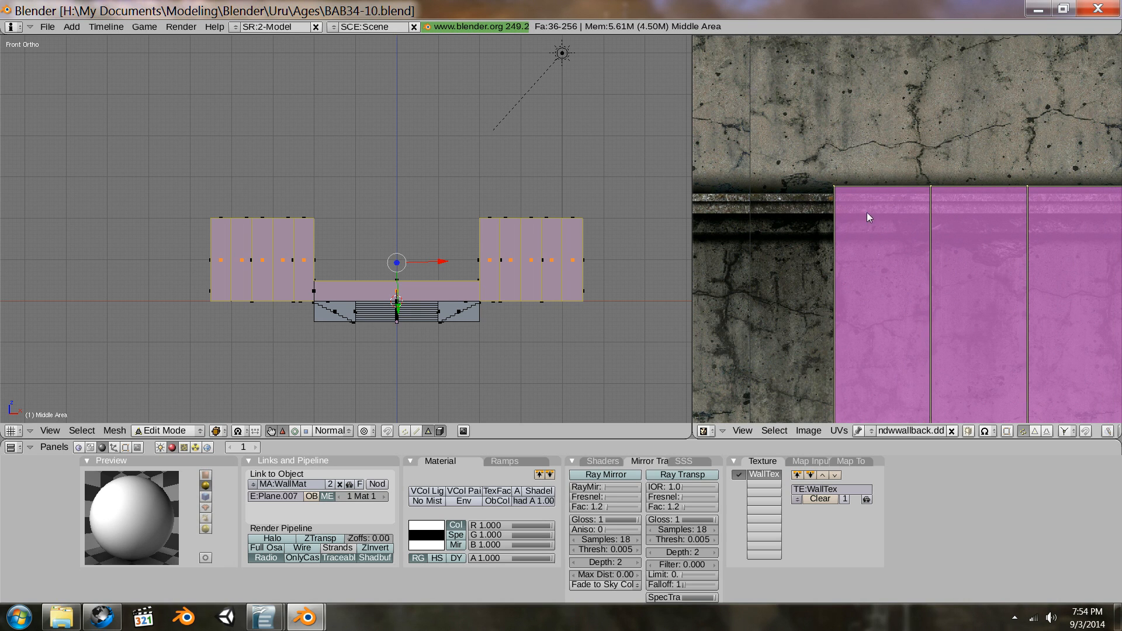
pyautogui.press('g')
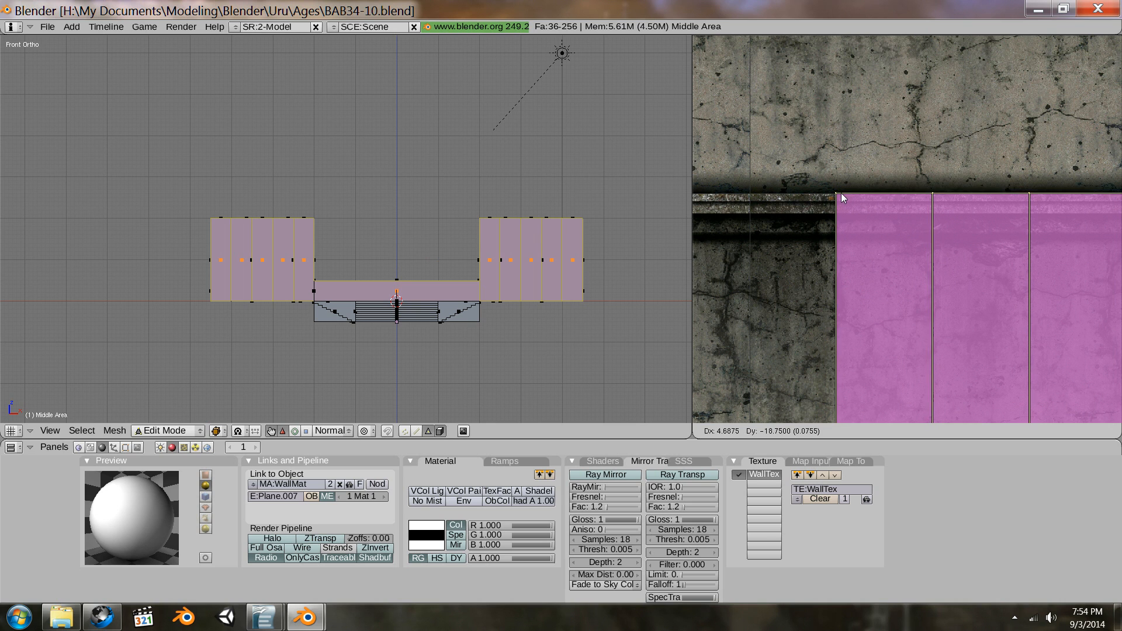
pyautogui.click(840, 192)
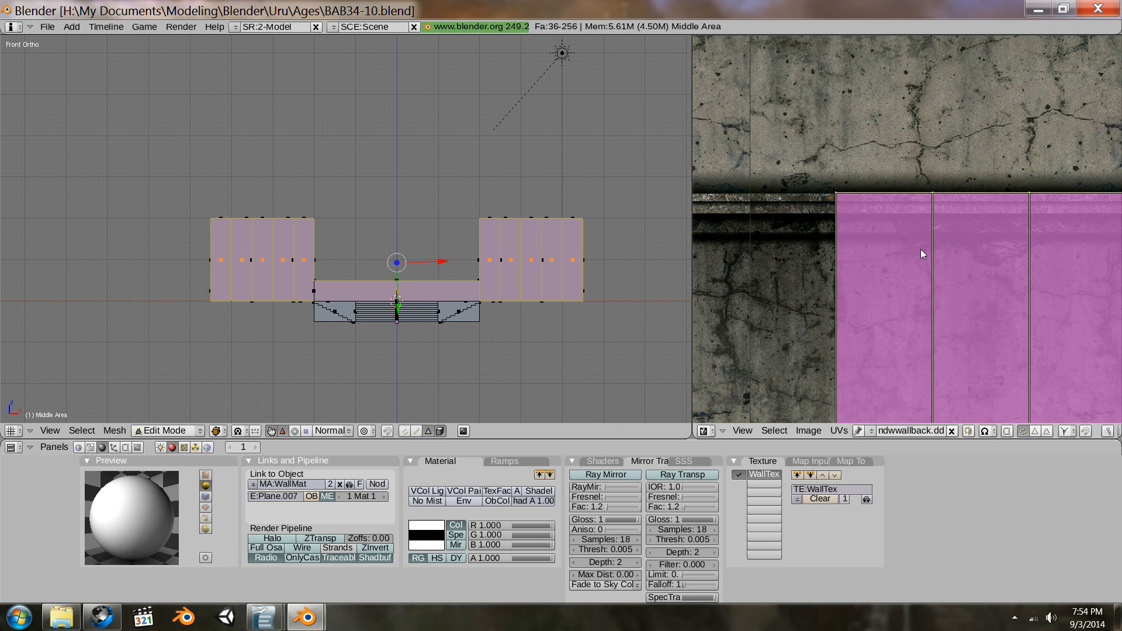
# Step: Scale the wall UV layout down by about 0.99 to match the height of one wall texture tile
pyautogui.scroll(-4, 920, 249)
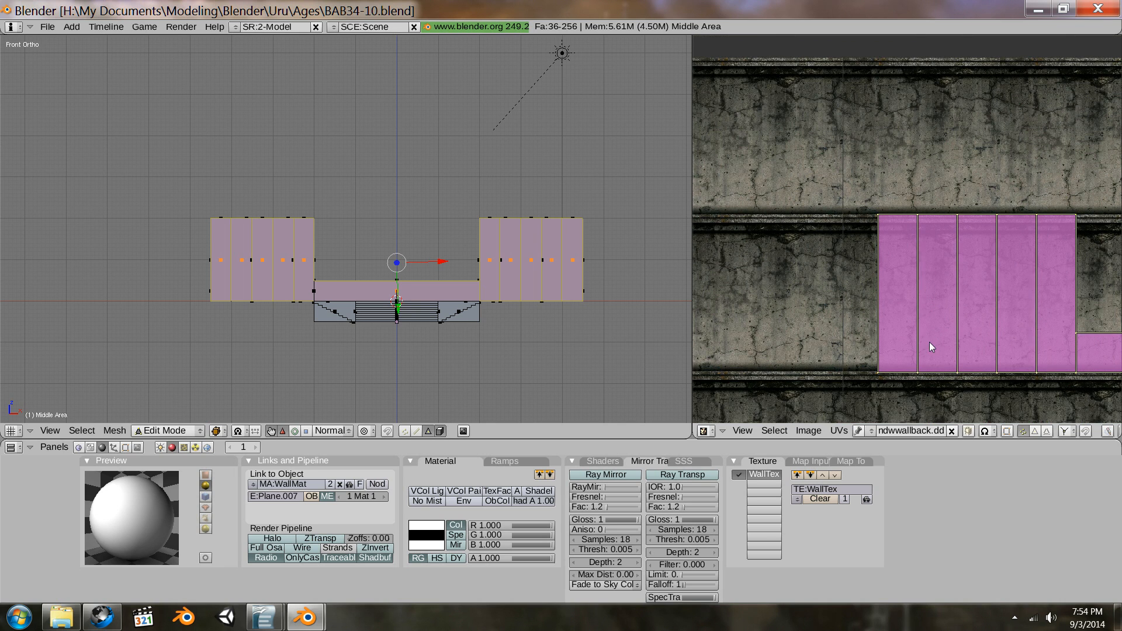
pyautogui.scroll(4, 930, 342)
pyautogui.scroll(-3, 906, 310)
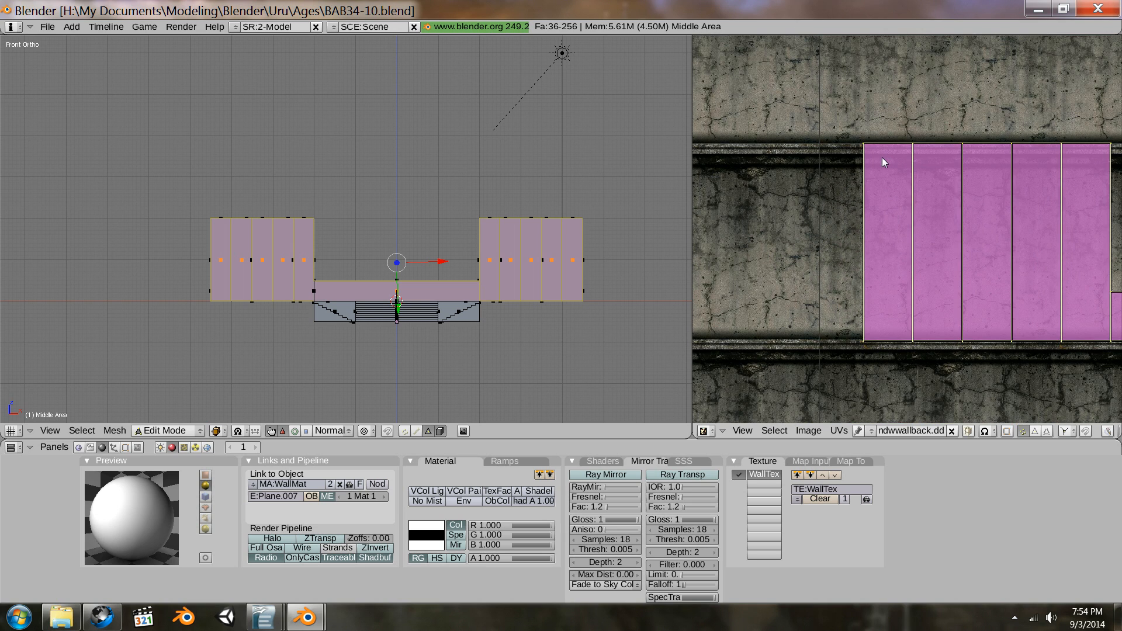
pyautogui.press('g')
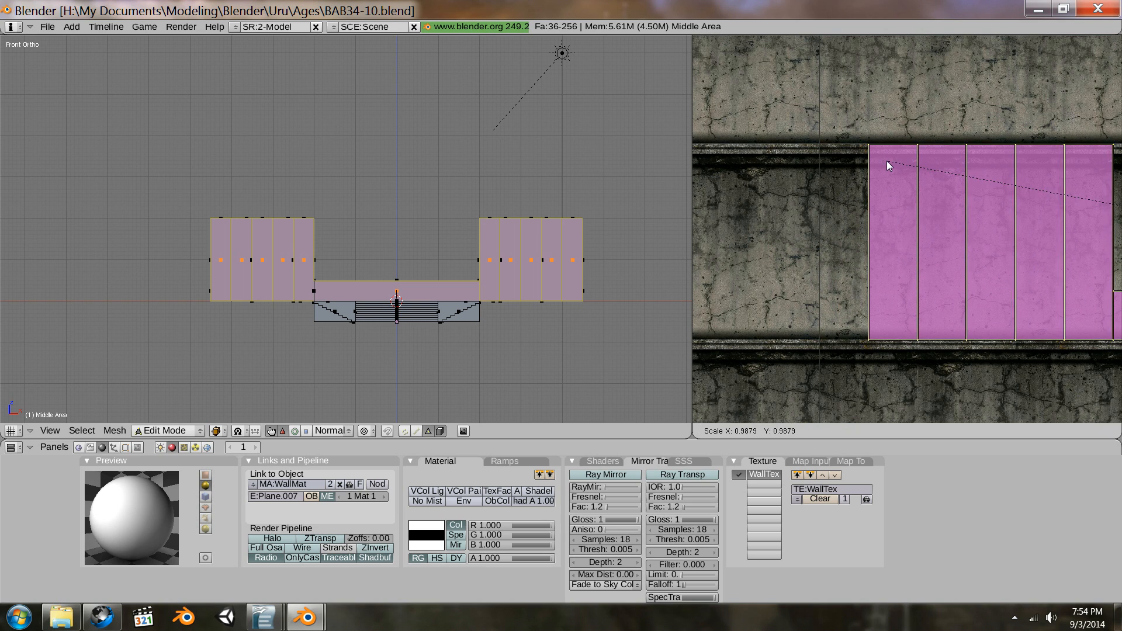
pyautogui.click(887, 161)
# Step: Move the wall UV layout up slightly so its upper edge meets the top of the texture's trim band
pyautogui.scroll(3, 917, 184)
pyautogui.moveTo(891, 177); pyautogui.dragTo(861, 276, button='middle')
pyautogui.scroll(3, 816, 166)
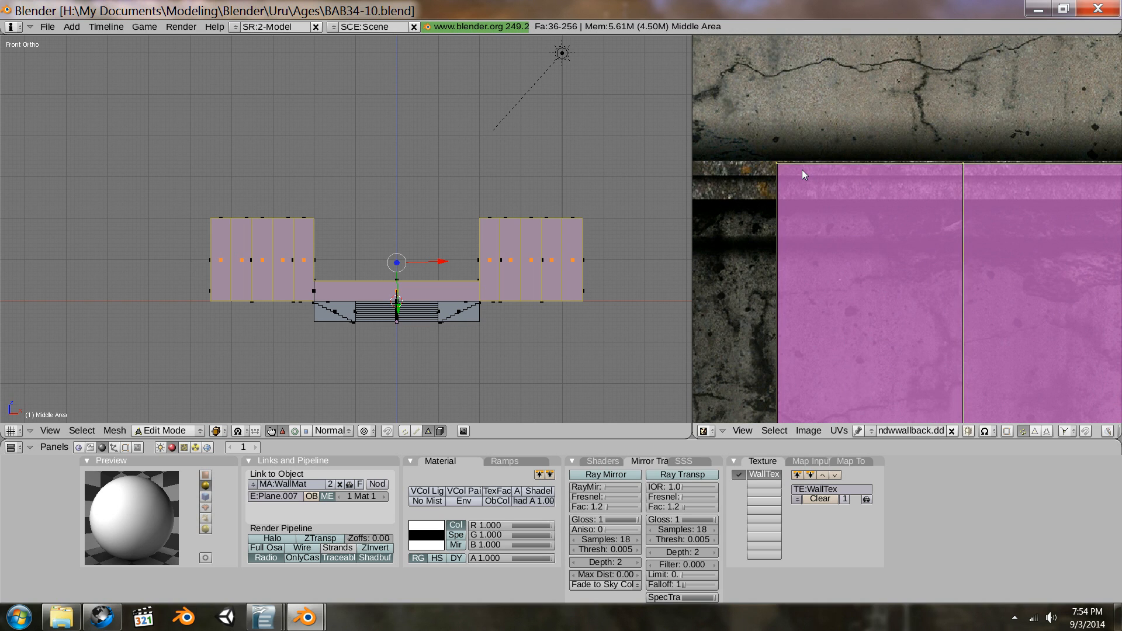
pyautogui.press('g')
pyautogui.click(802, 167)
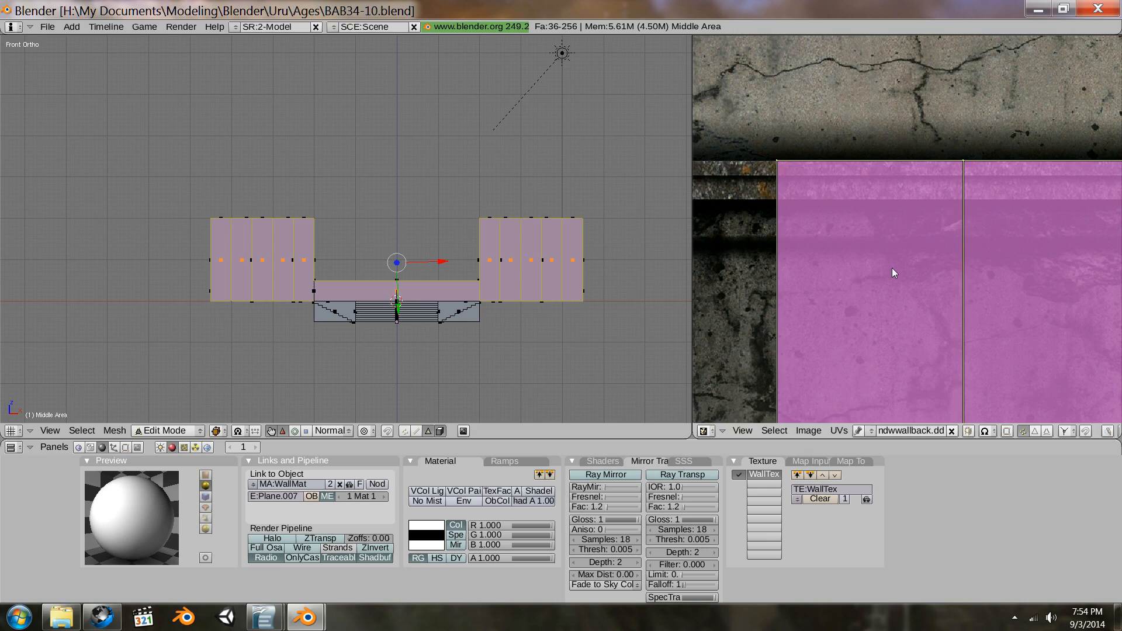
# Step: Examine how the wall UV layout's upper and lower edges line up with the texture tile, from the side walls across the low middle strip
pyautogui.scroll(-6, 892, 270)
pyautogui.scroll(3, 901, 285)
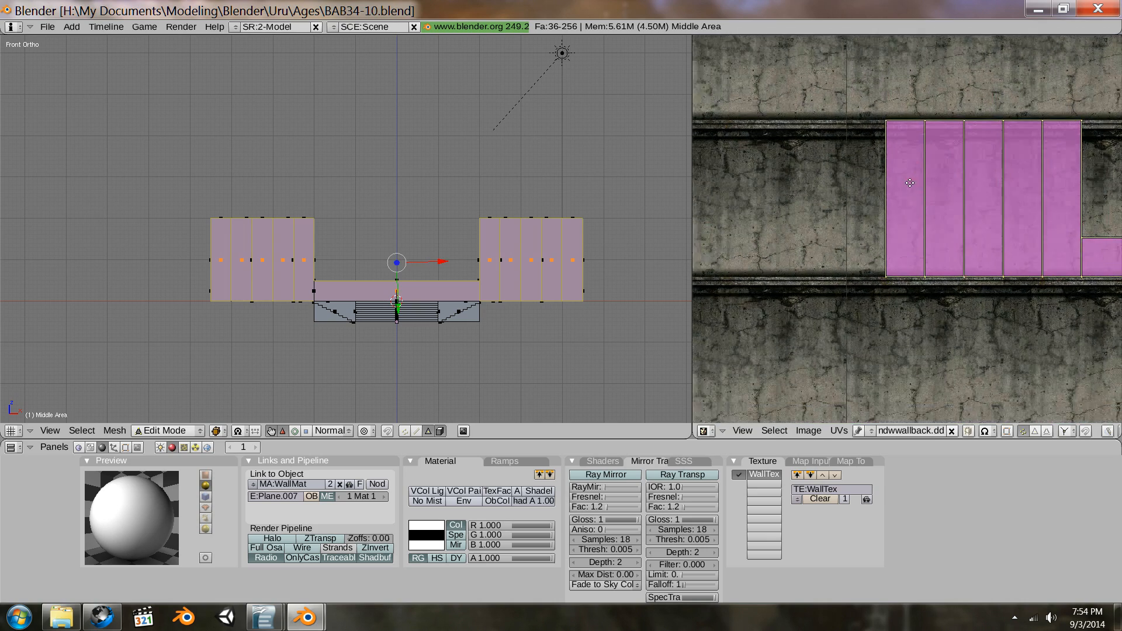
pyautogui.scroll(3, 899, 285)
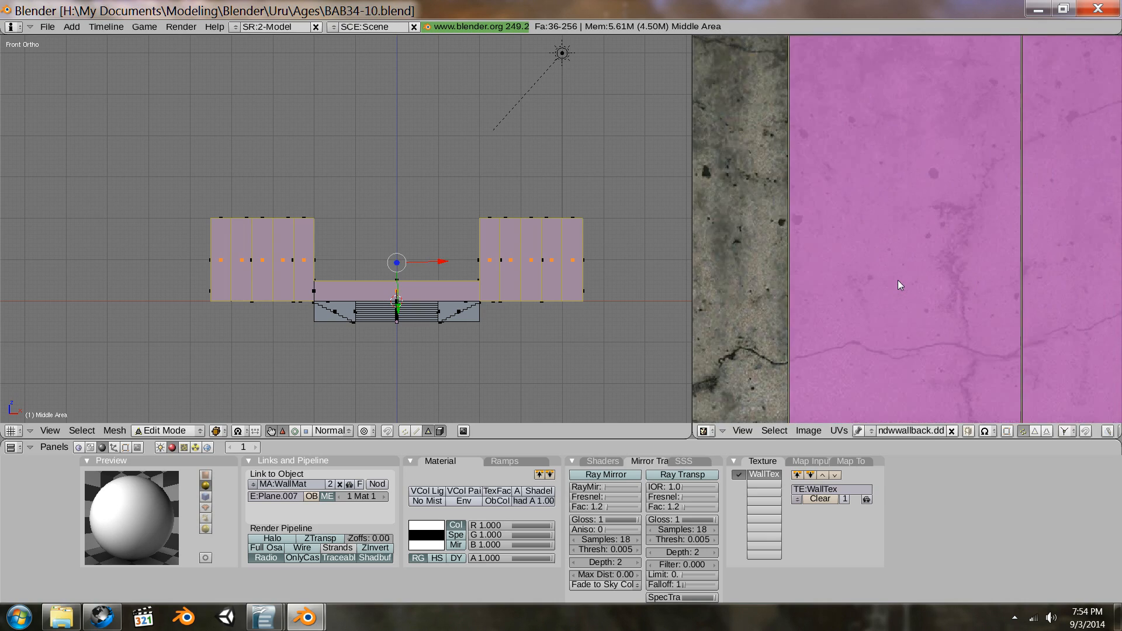
pyautogui.scroll(-7, 898, 279)
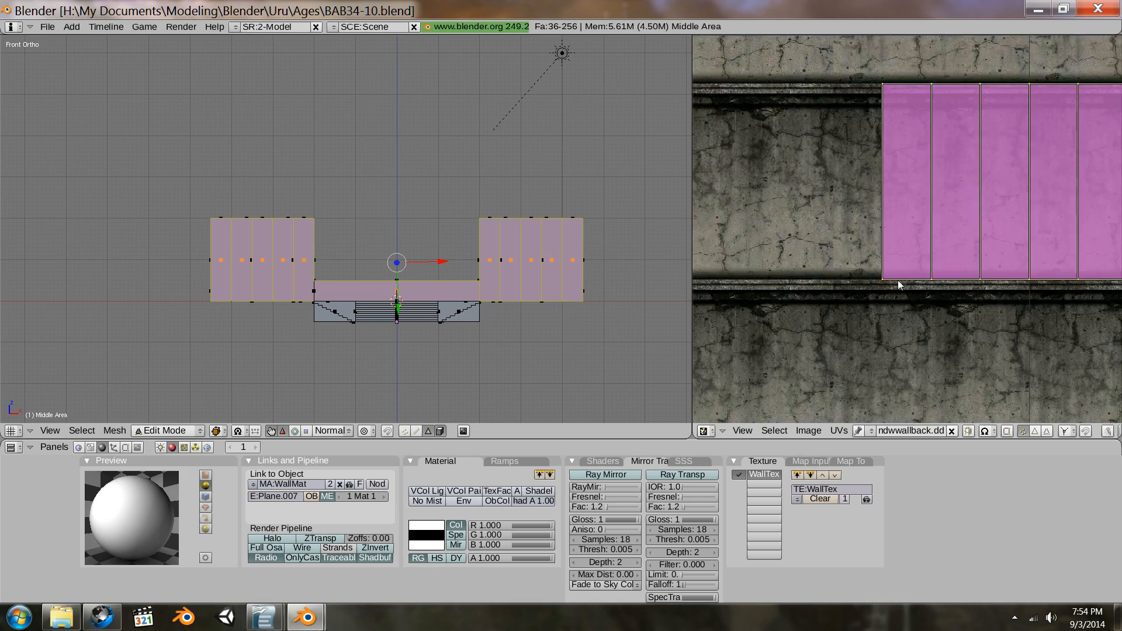
pyautogui.scroll(1, 931, 183)
pyautogui.moveTo(932, 183); pyautogui.dragTo(883, 248, button='middle')
pyautogui.scroll(-2, 967, 240)
pyautogui.scroll(-2, 992, 243)
pyautogui.scroll(1, 882, 247)
pyautogui.scroll(5, 882, 248)
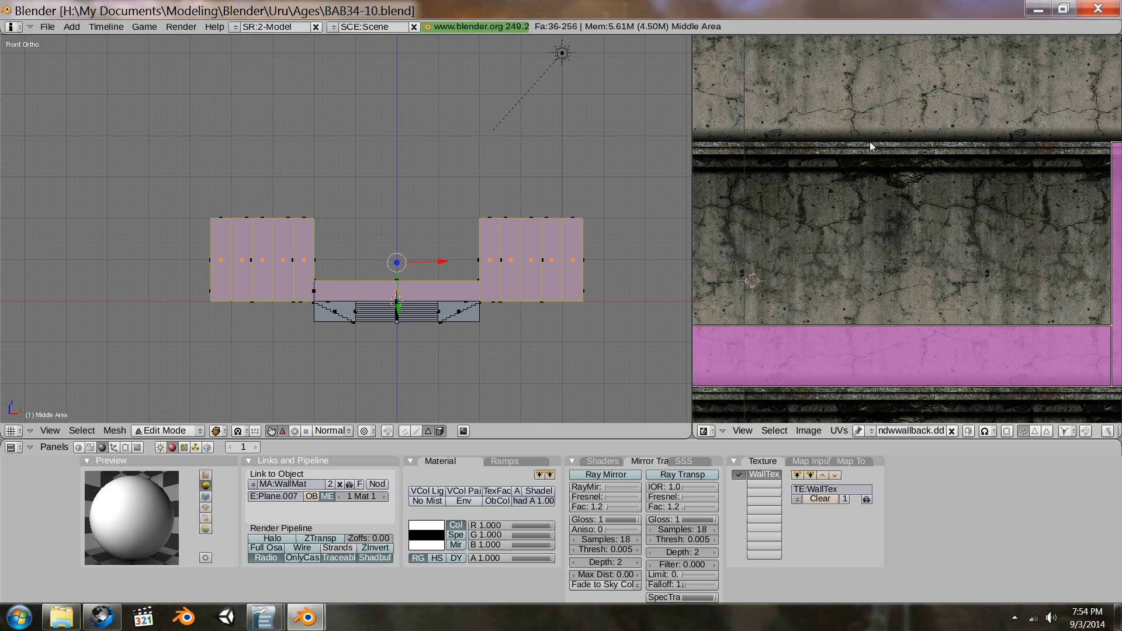
pyautogui.scroll(-2, 886, 150)
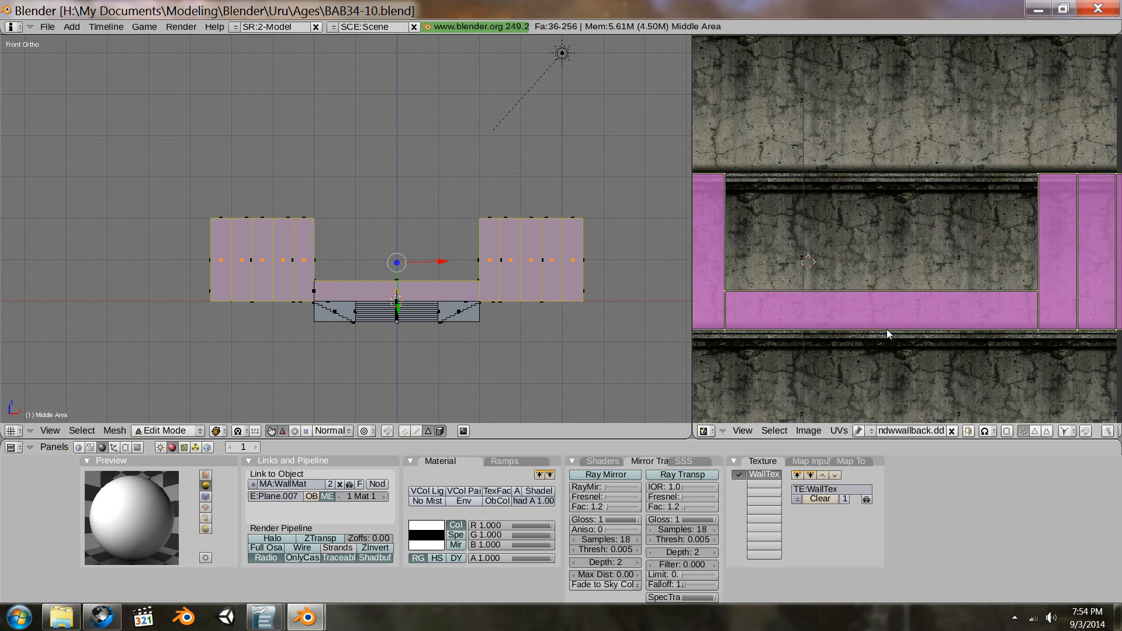
pyautogui.scroll(-3, 888, 240)
pyautogui.scroll(-2, 889, 239)
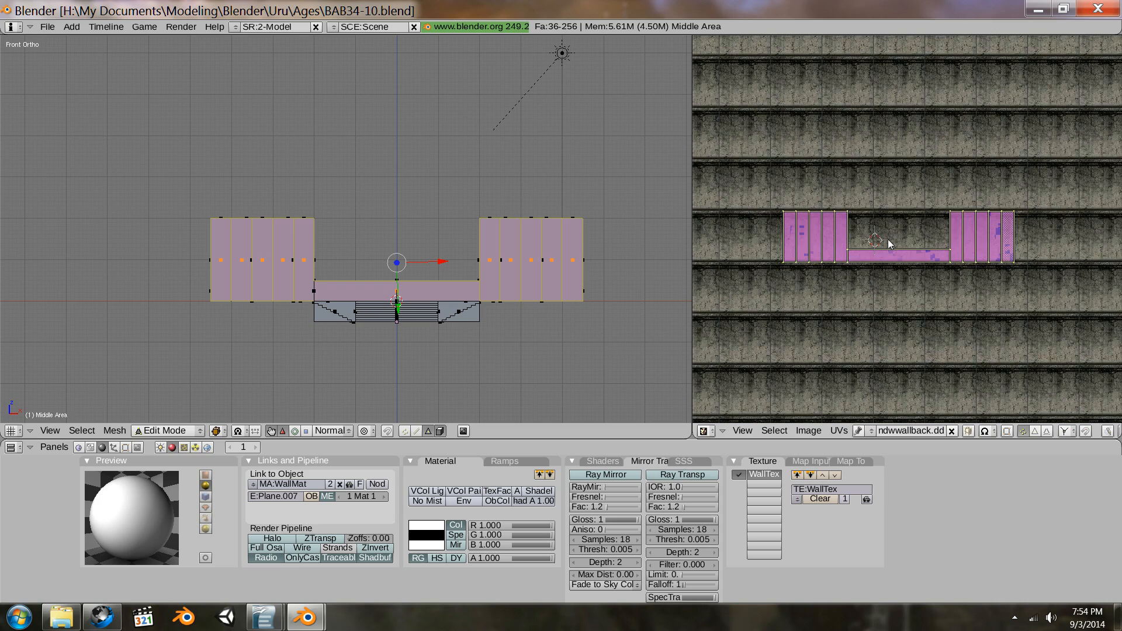
pyautogui.scroll(7, 888, 239)
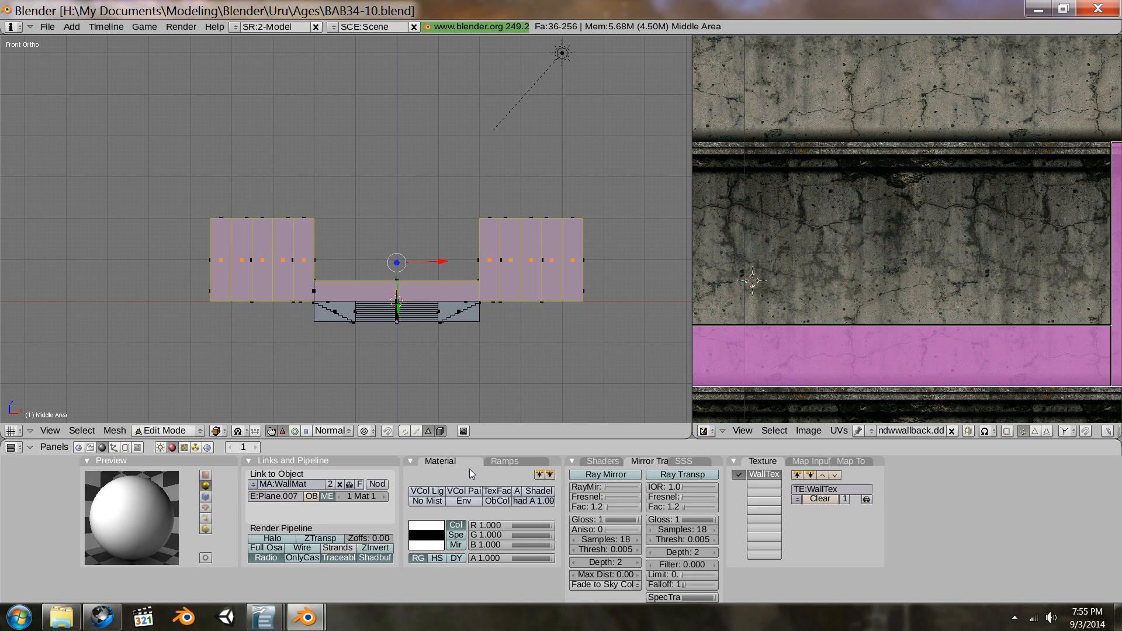
# Step: Check the wall image name among the loaded images and set the WallTex texture's type to Image
pyautogui.click(185, 447)
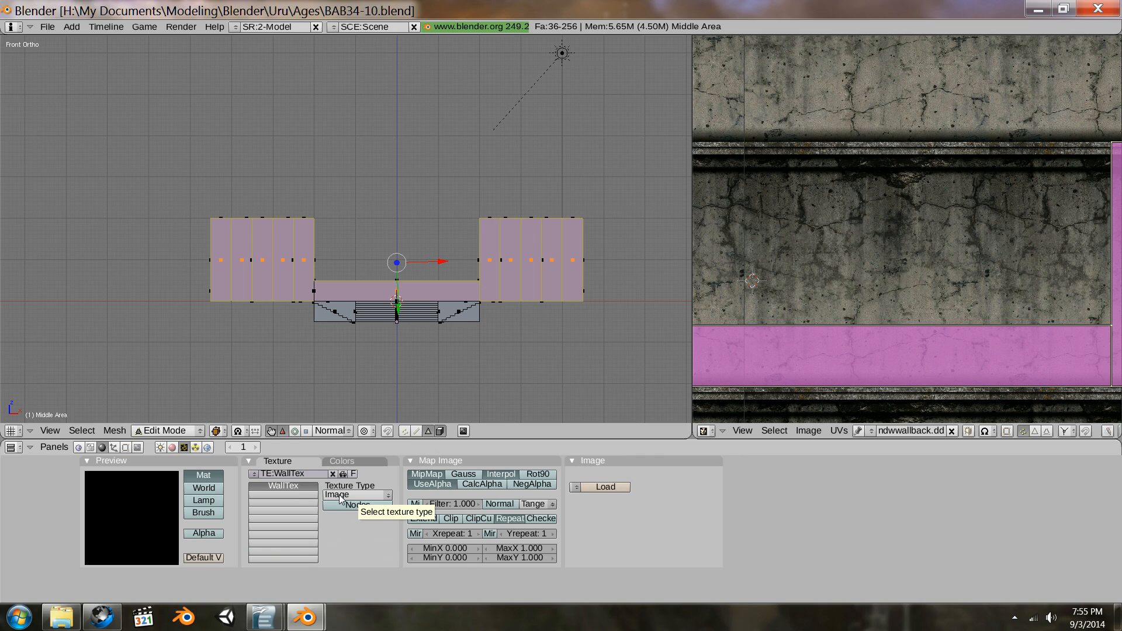
pyautogui.click(920, 429)
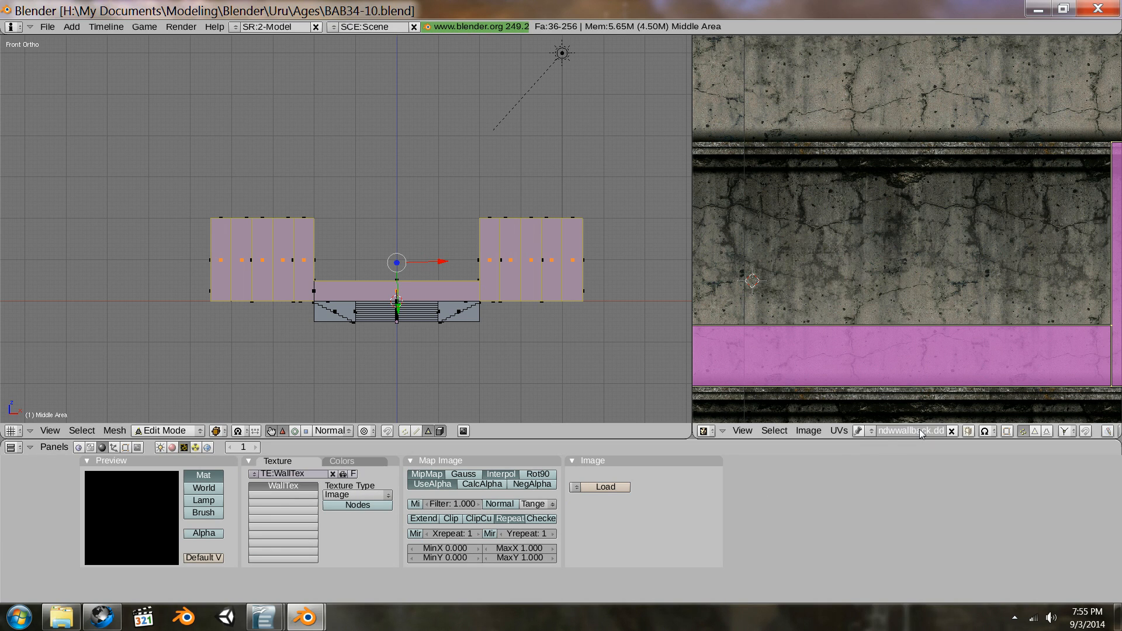
pyautogui.click(870, 431)
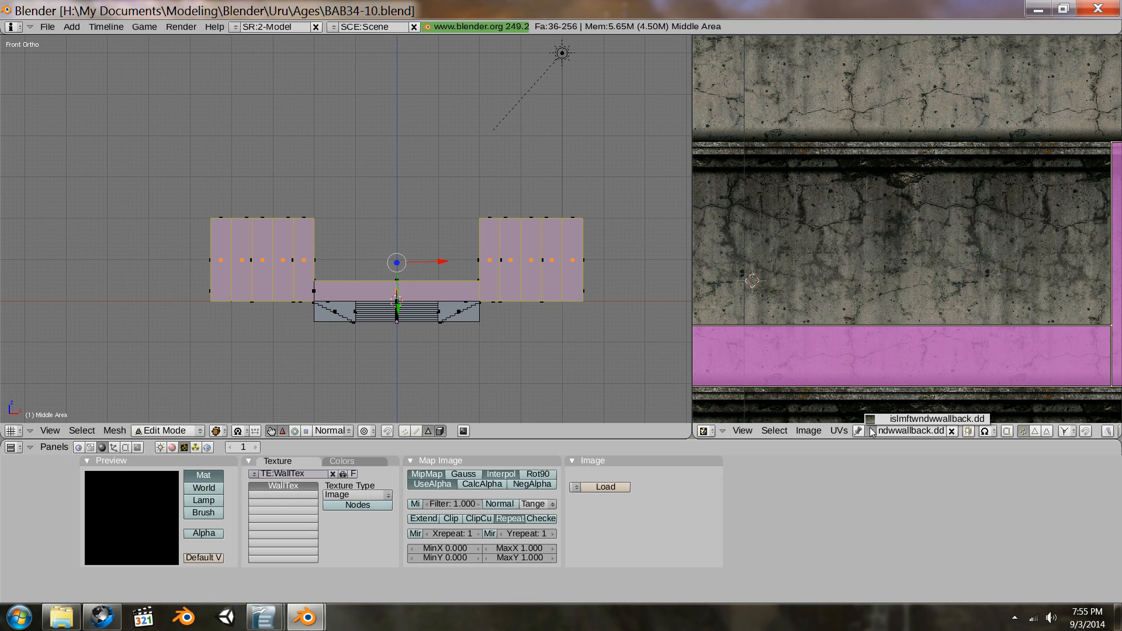
pyautogui.click(353, 496)
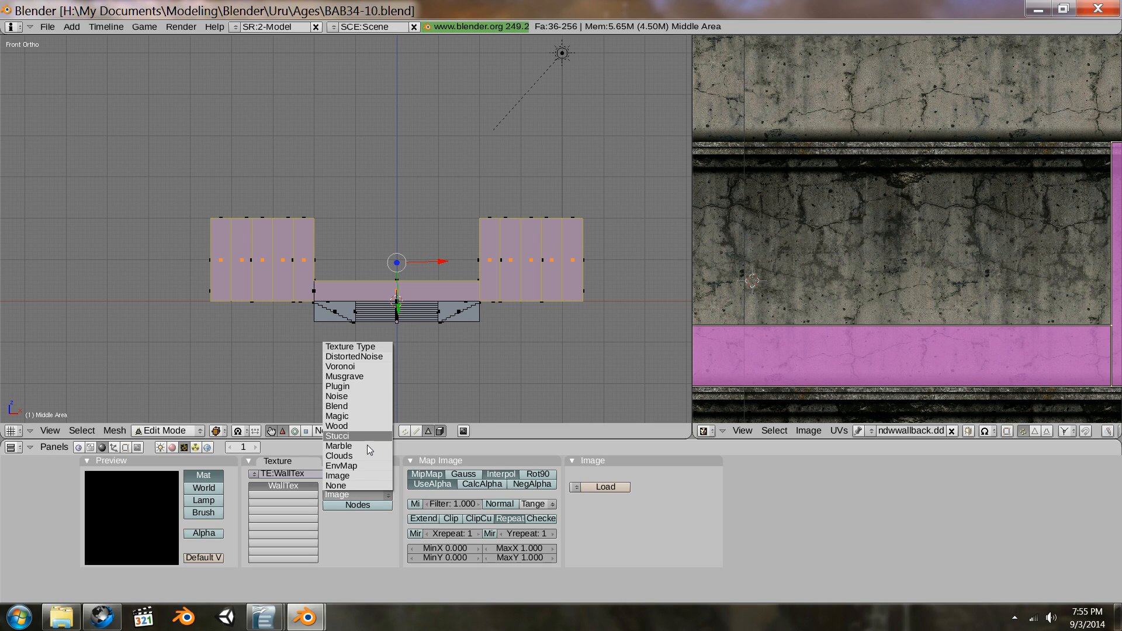
pyautogui.click(352, 475)
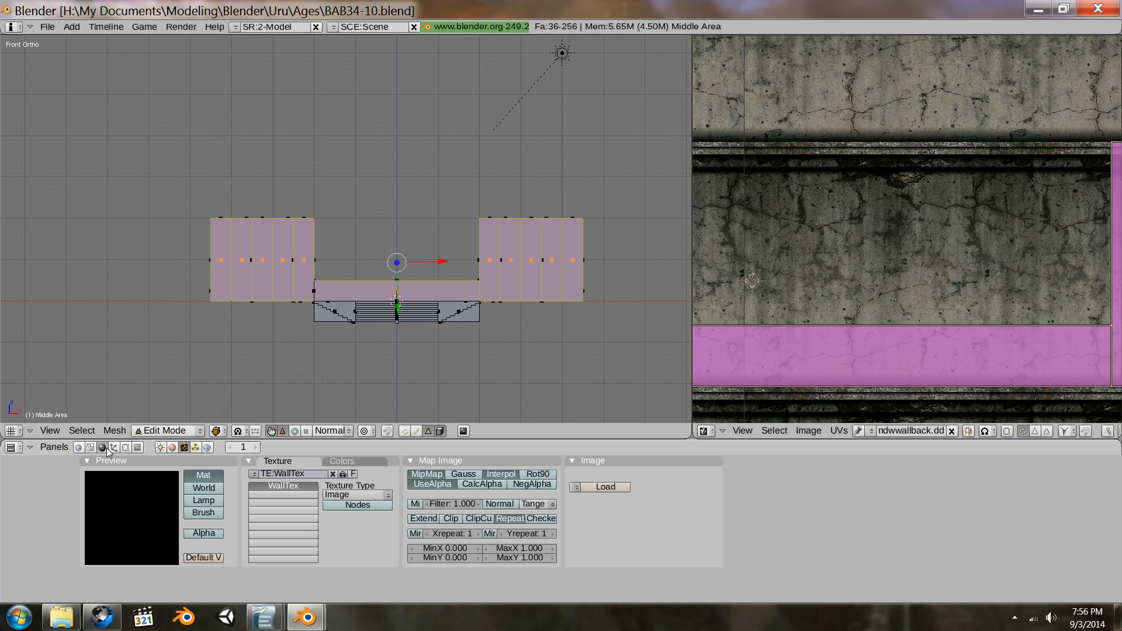
# Step: Add a new texture in the second texture slot of WallMat and set its type to Image
pyautogui.click(174, 447)
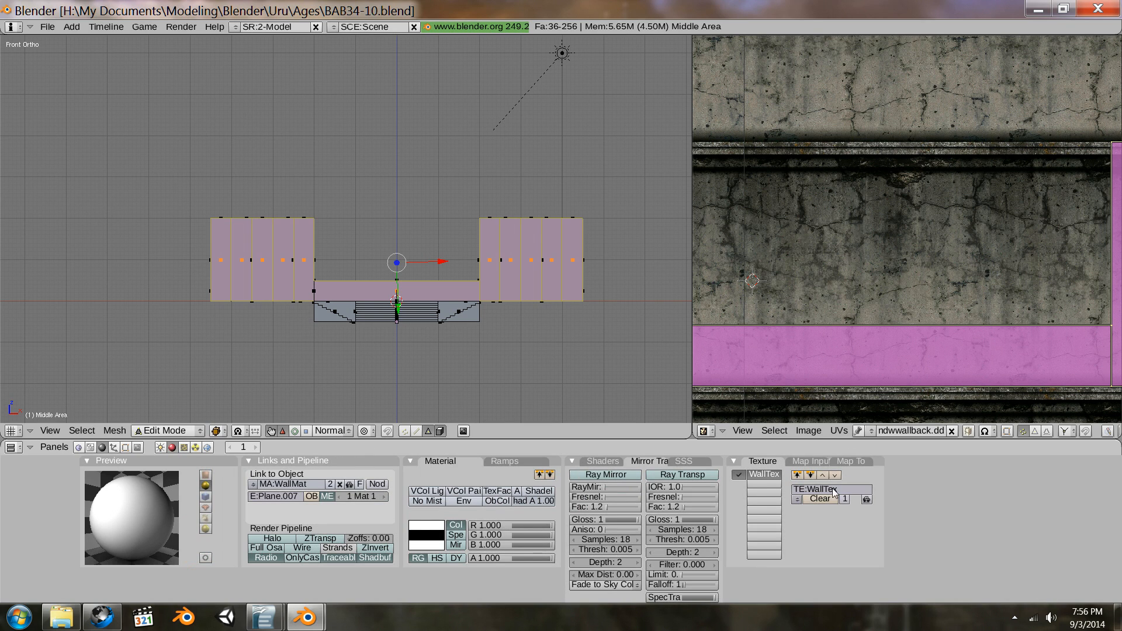
pyautogui.click(762, 482)
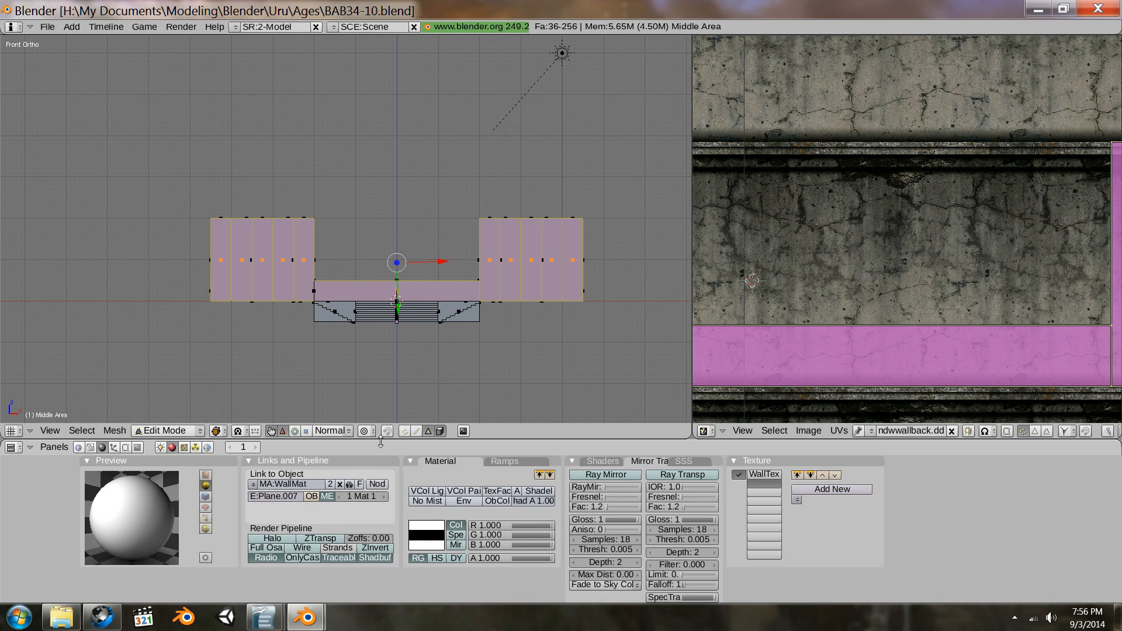
pyautogui.click(186, 447)
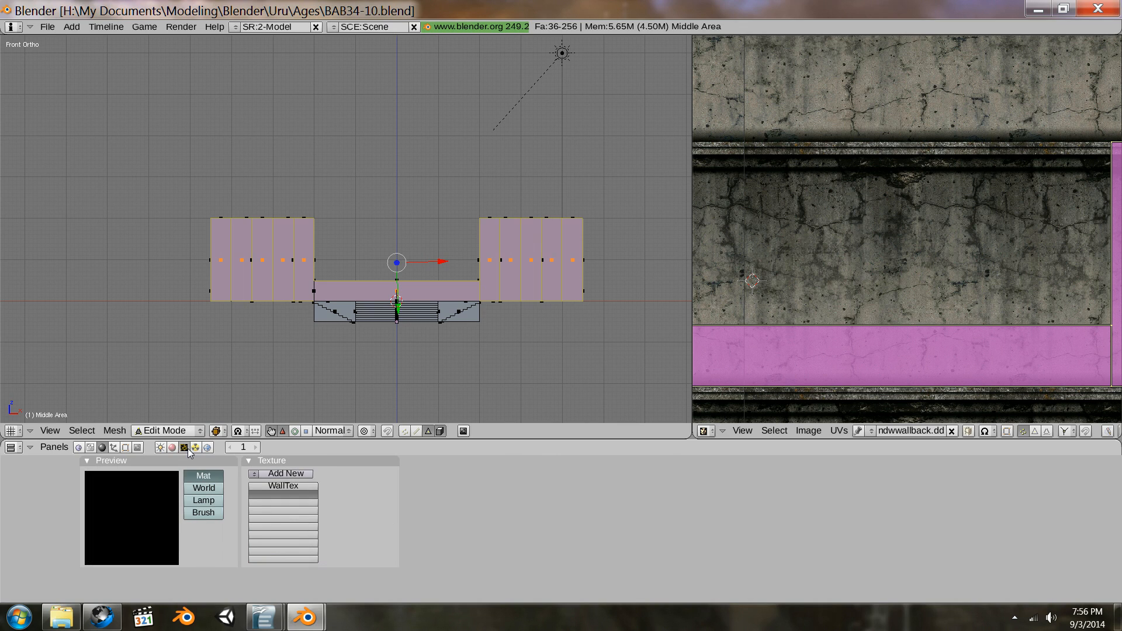
pyautogui.click(281, 474)
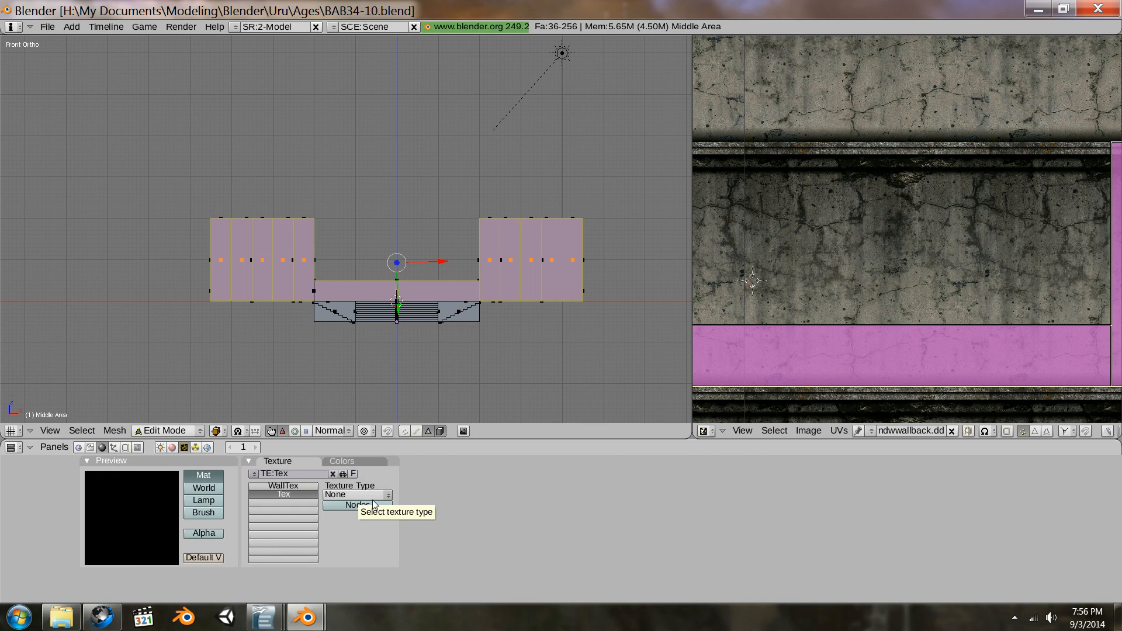
pyautogui.click(370, 497)
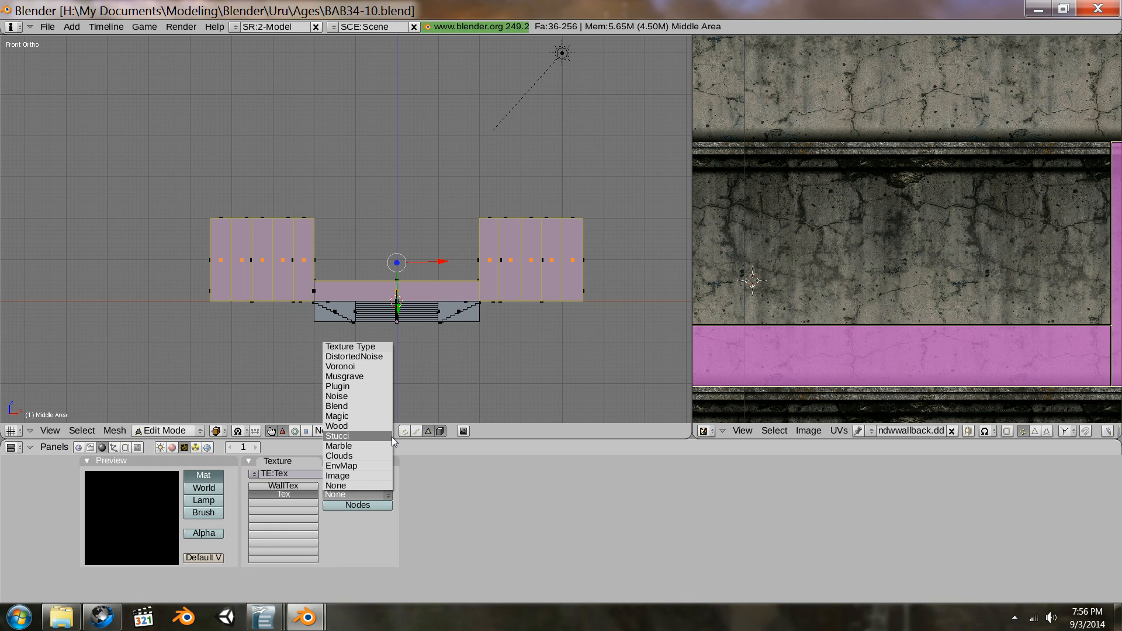
pyautogui.click(381, 476)
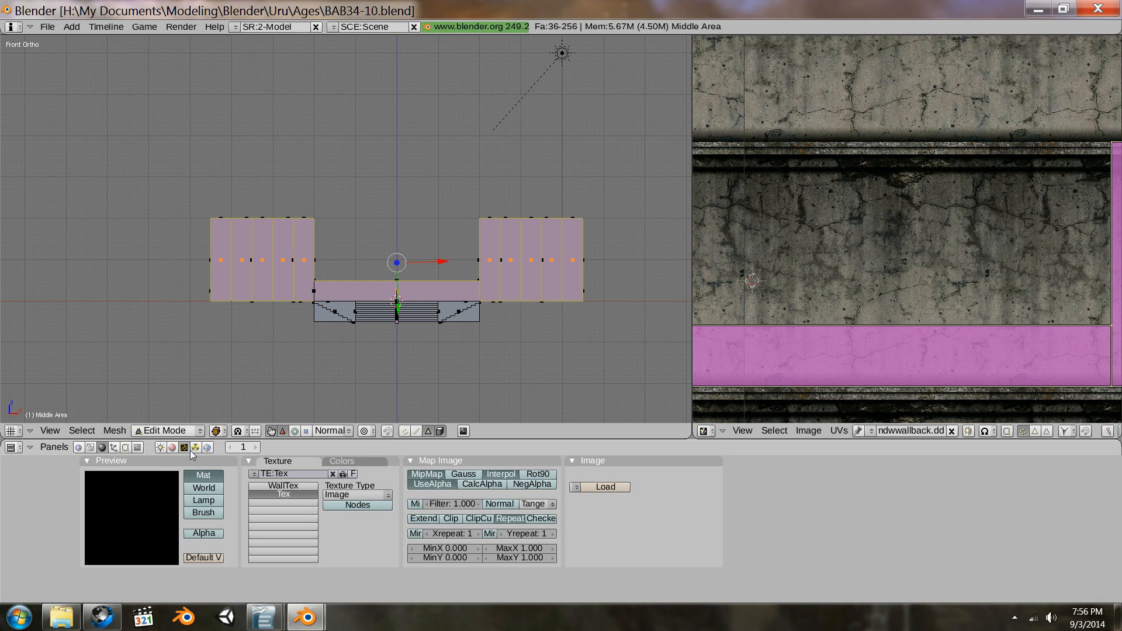
# Step: Clear the texture from WallMat's second slot and return to the settings of the WallTex texture
pyautogui.click(172, 447)
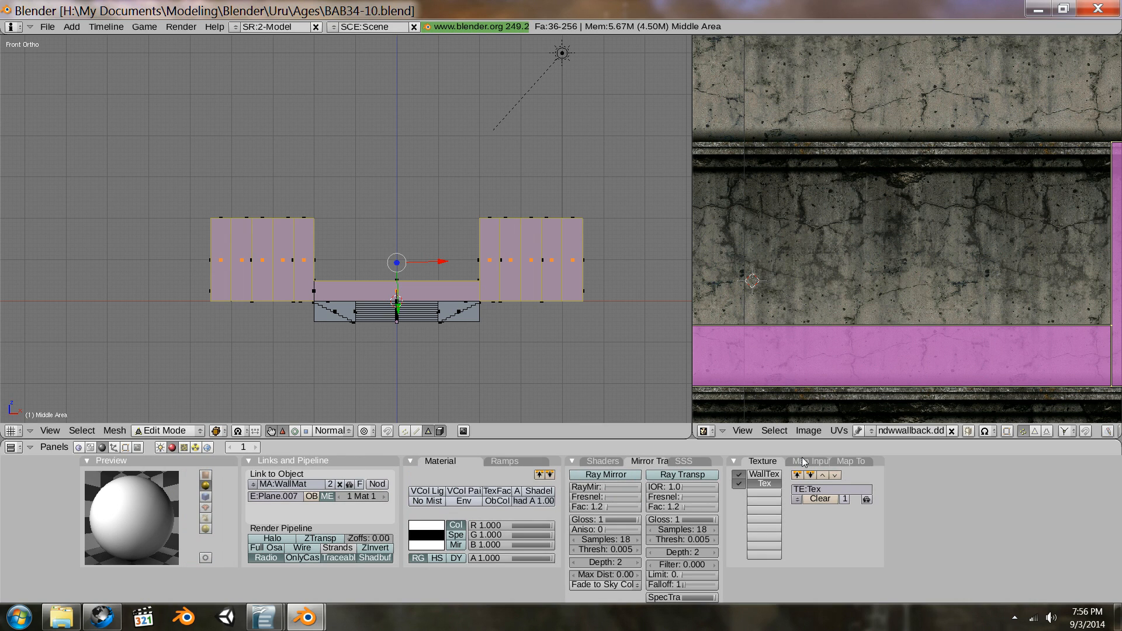
pyautogui.click(821, 500)
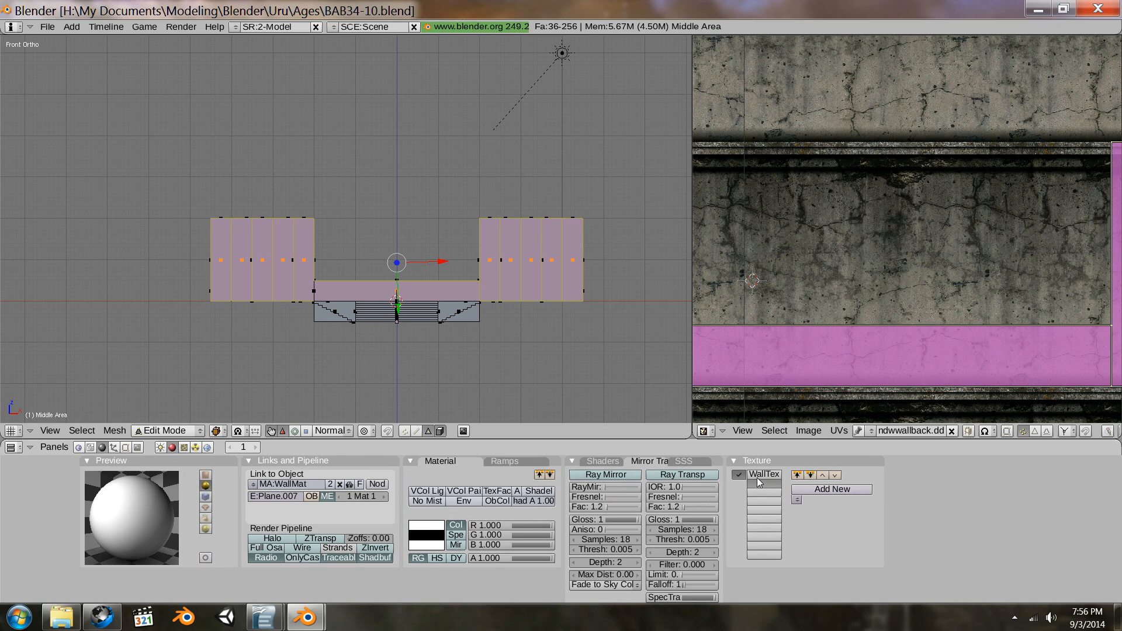
pyautogui.click(758, 475)
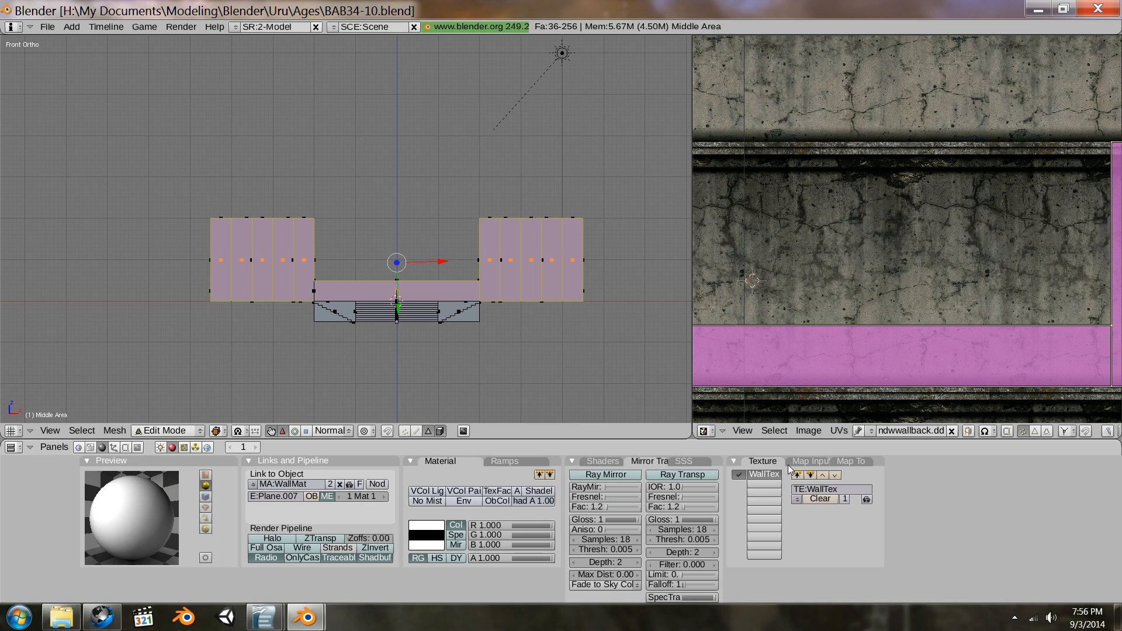
pyautogui.click(183, 447)
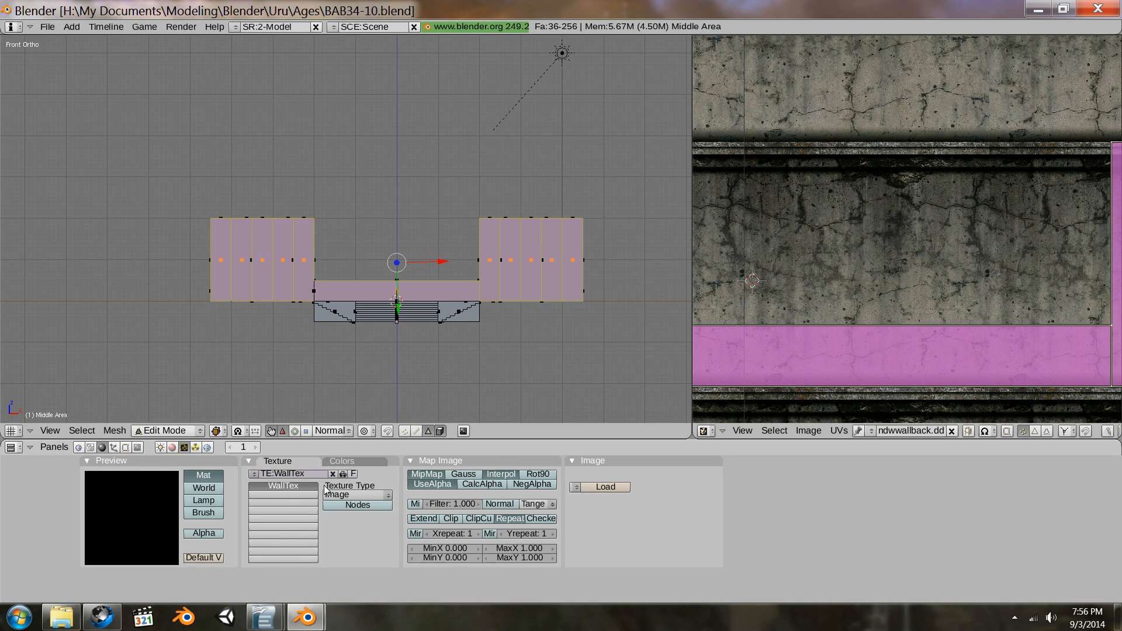
# Step: Browse for the WallTex image with thumbnails, going to the folder H:\My Documents\Textures\MOUL
pyautogui.click(596, 487)
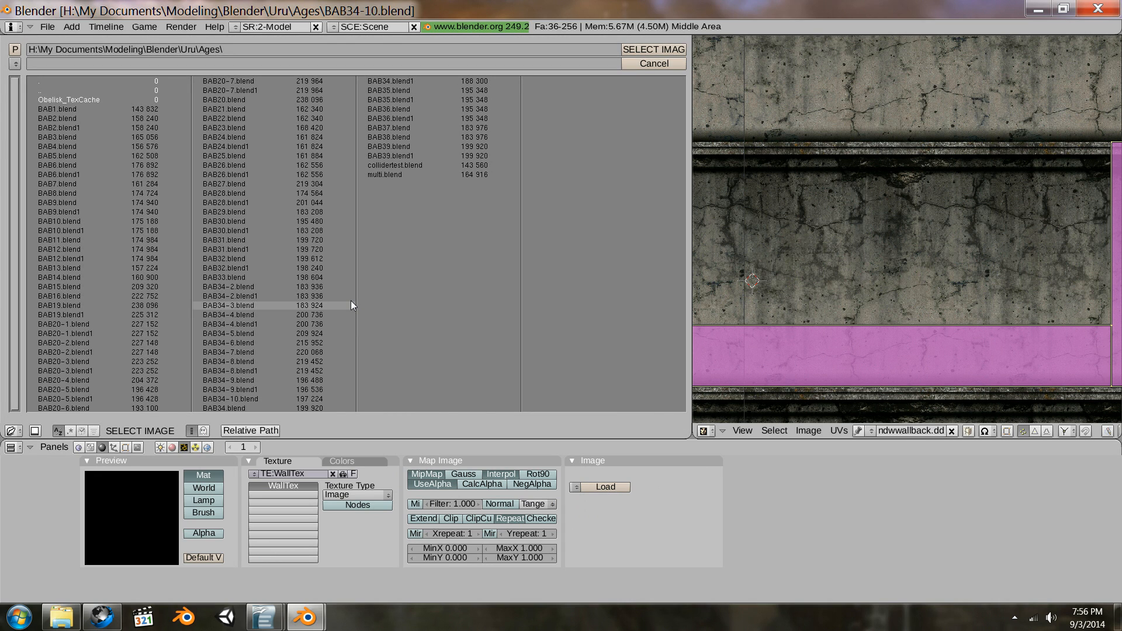
pyautogui.click(654, 65)
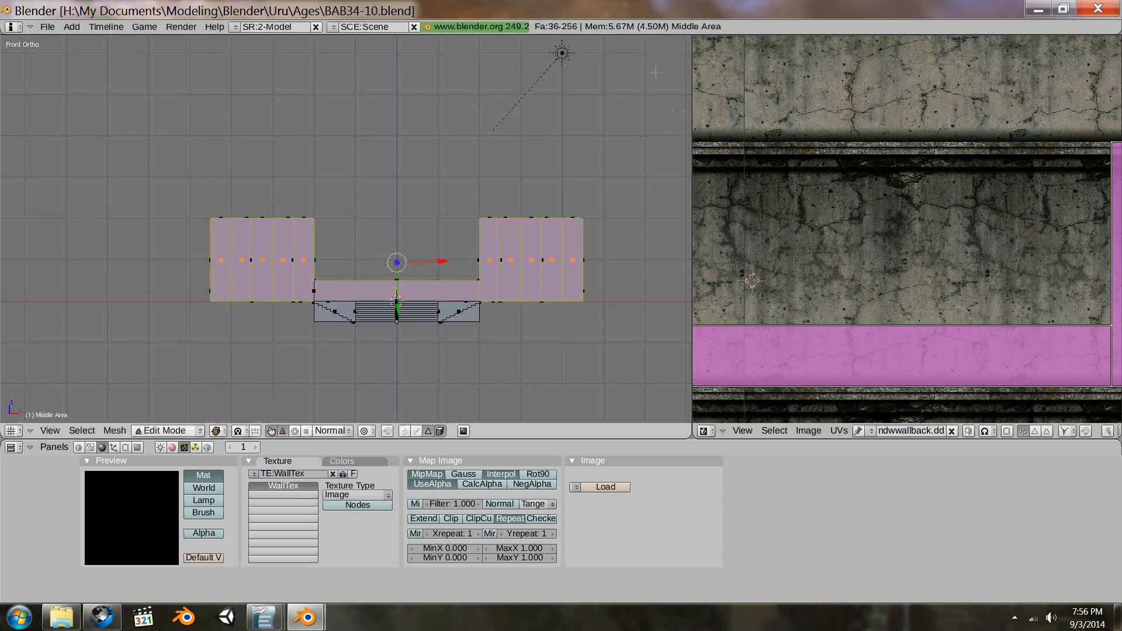
pyautogui.click(606, 488)
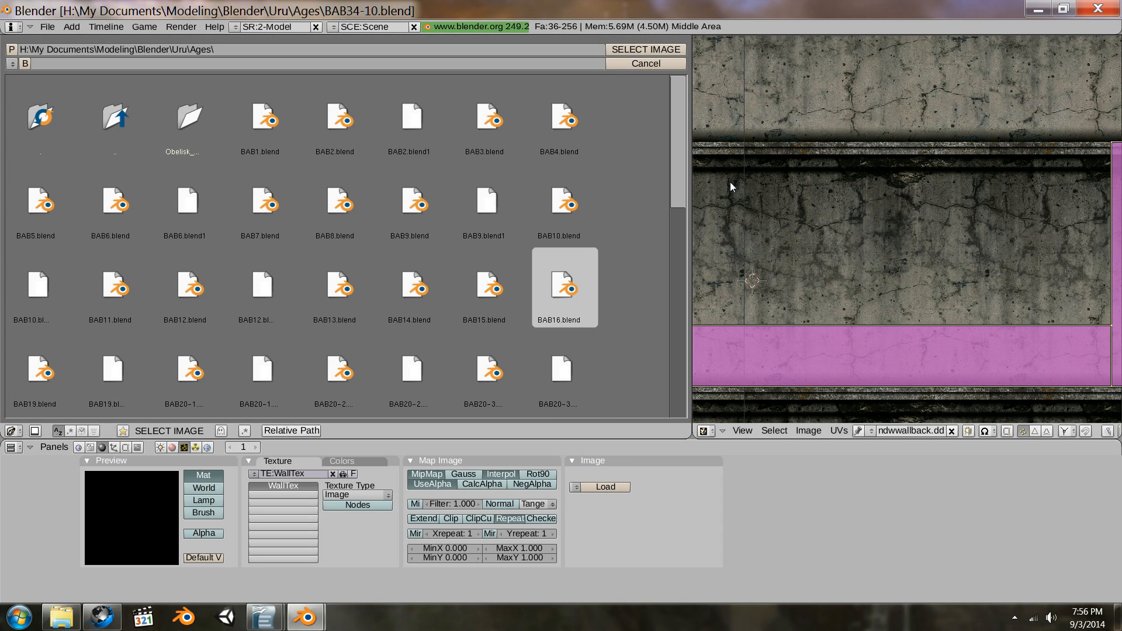
pyautogui.click(11, 50)
pyautogui.click(11, 49)
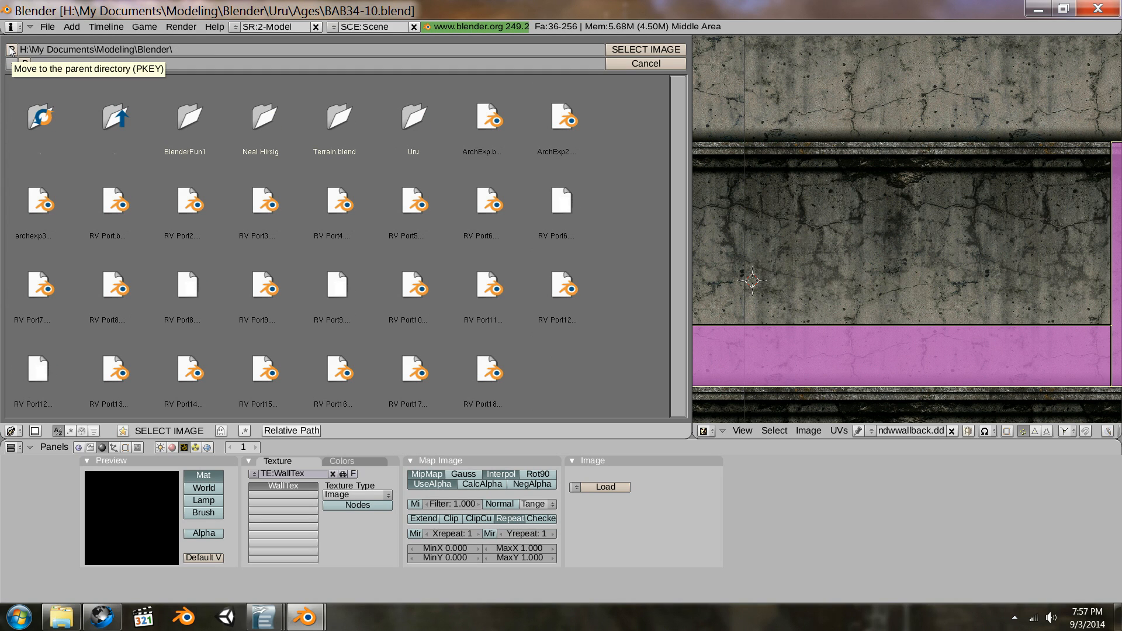
pyautogui.click(11, 49)
pyautogui.click(11, 50)
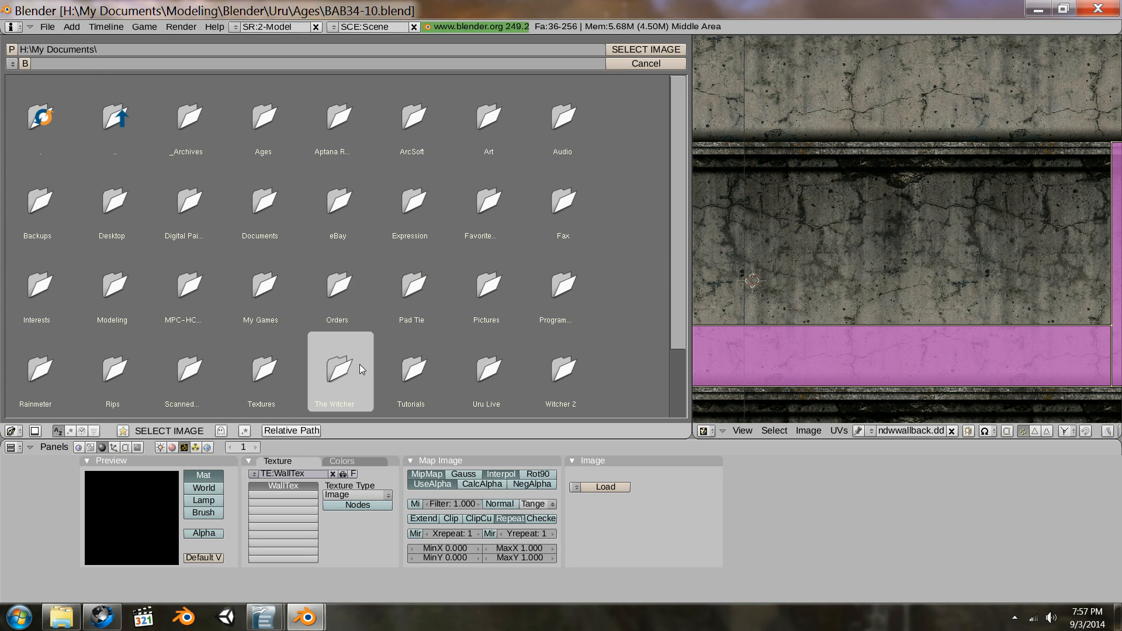
pyautogui.click(278, 368)
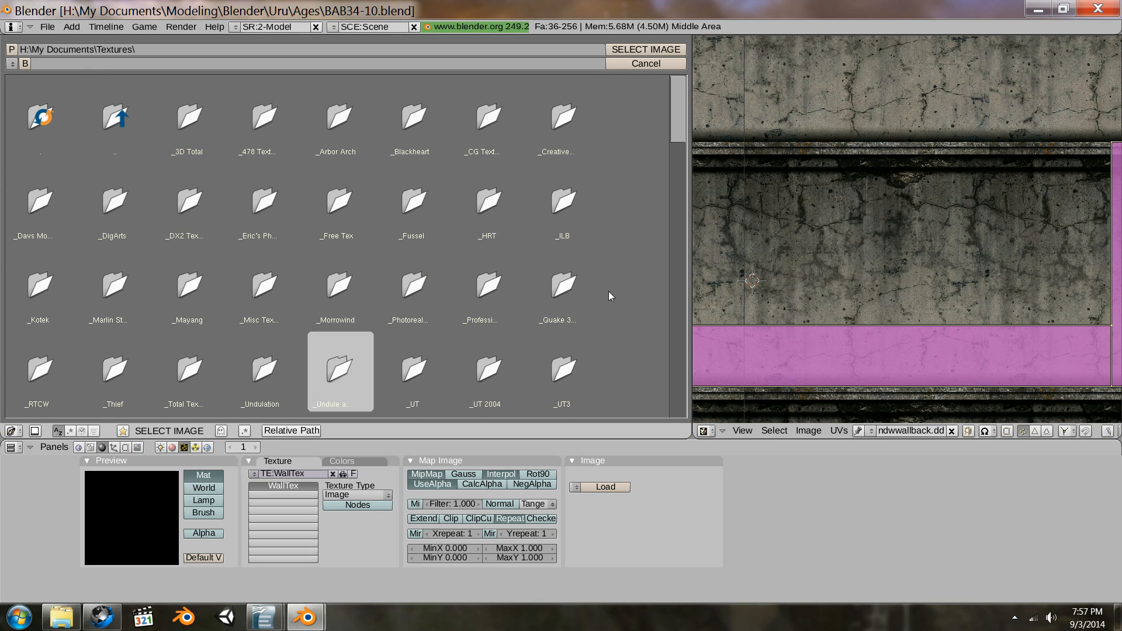
pyautogui.moveTo(677, 121); pyautogui.dragTo(669, 148)
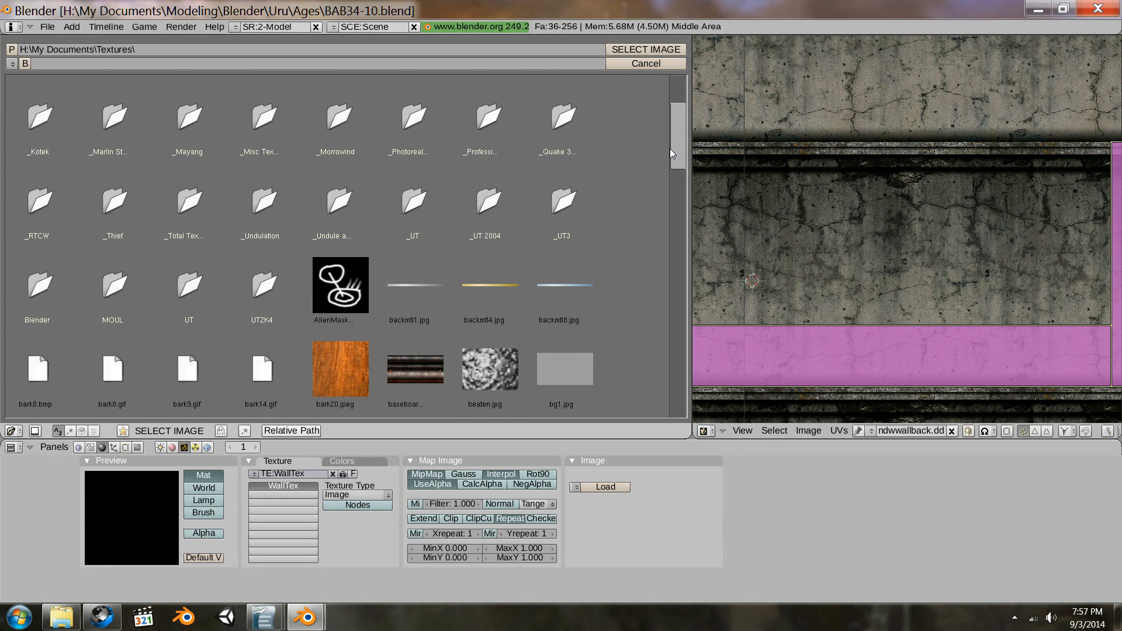
pyautogui.click(111, 293)
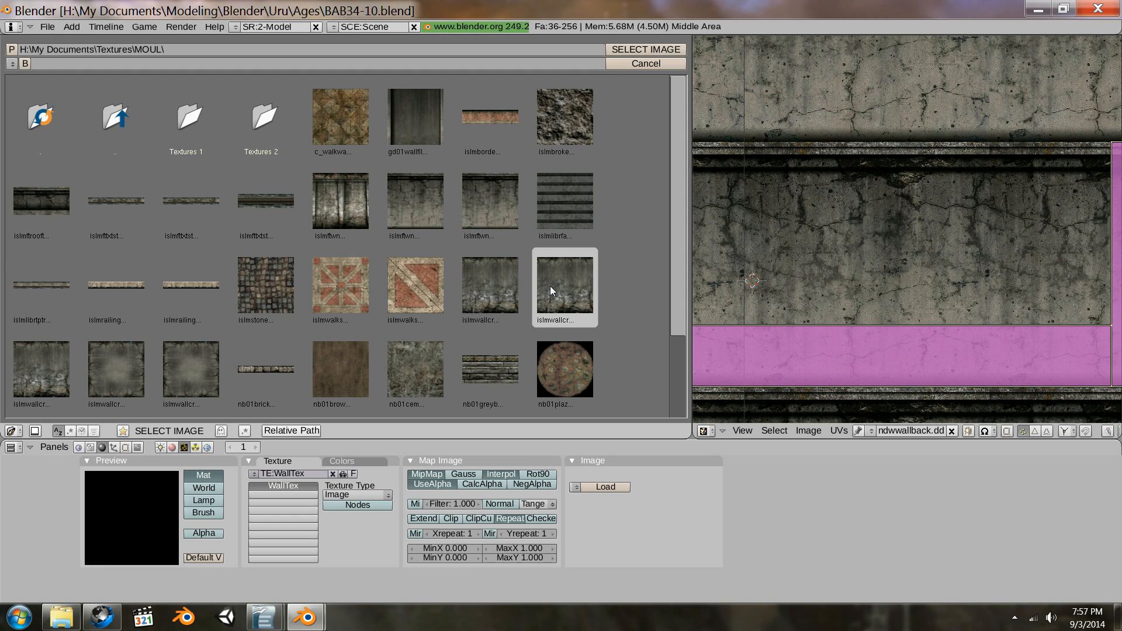
# Step: Load islmftwndwwallback.dds into the WallTex texture, return to the WallMat settings and check the texture's mapping coordinates
pyautogui.click(507, 216)
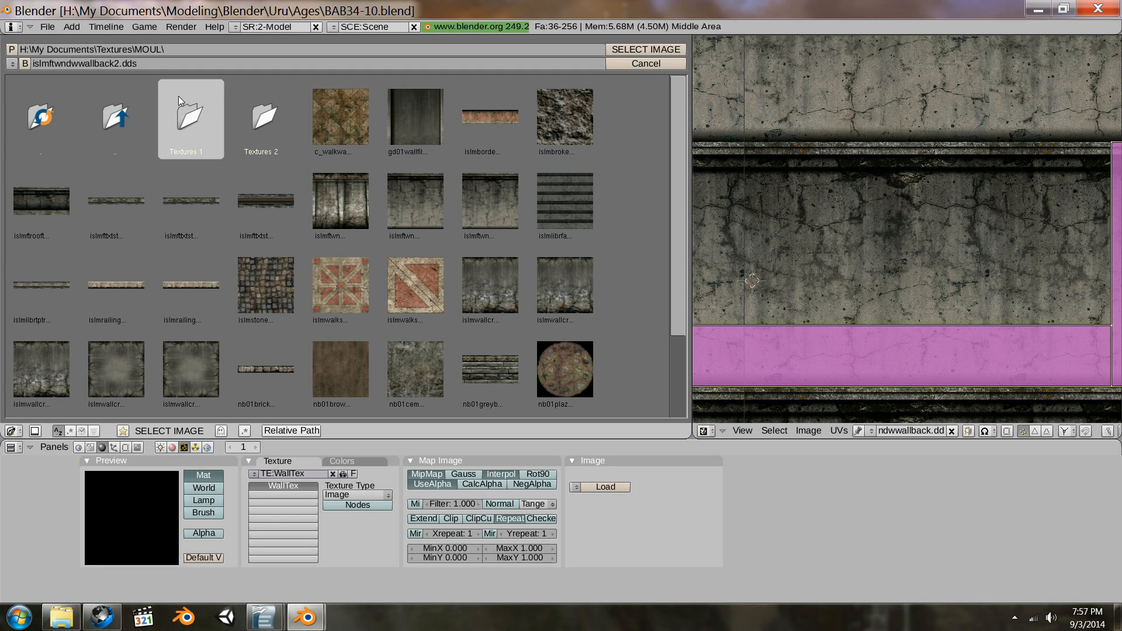
pyautogui.click(397, 208)
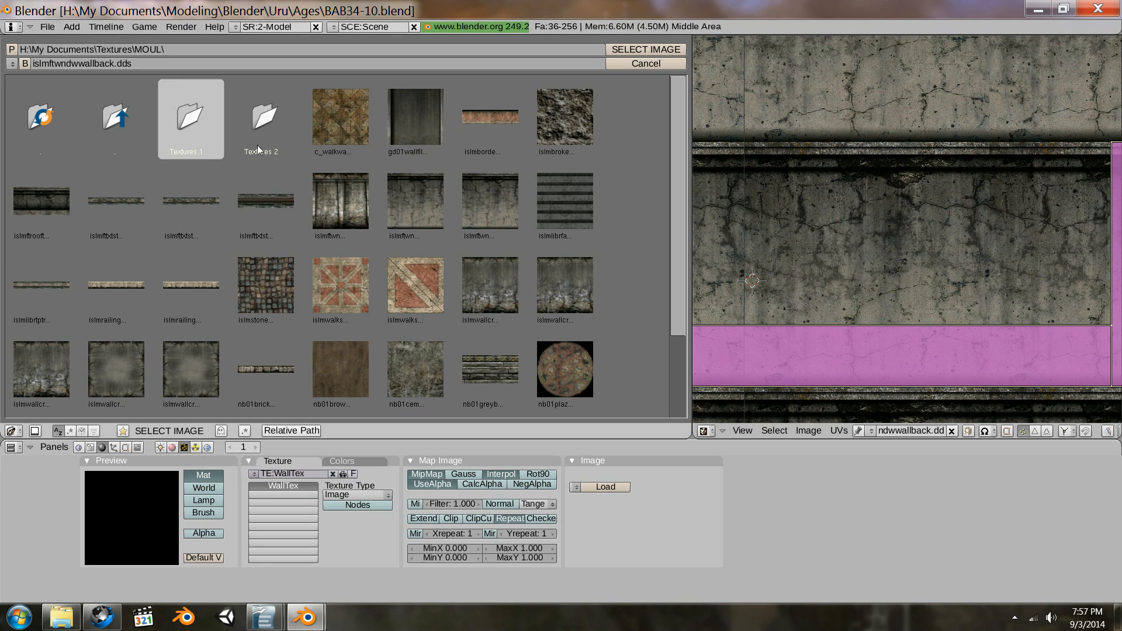
pyautogui.click(638, 51)
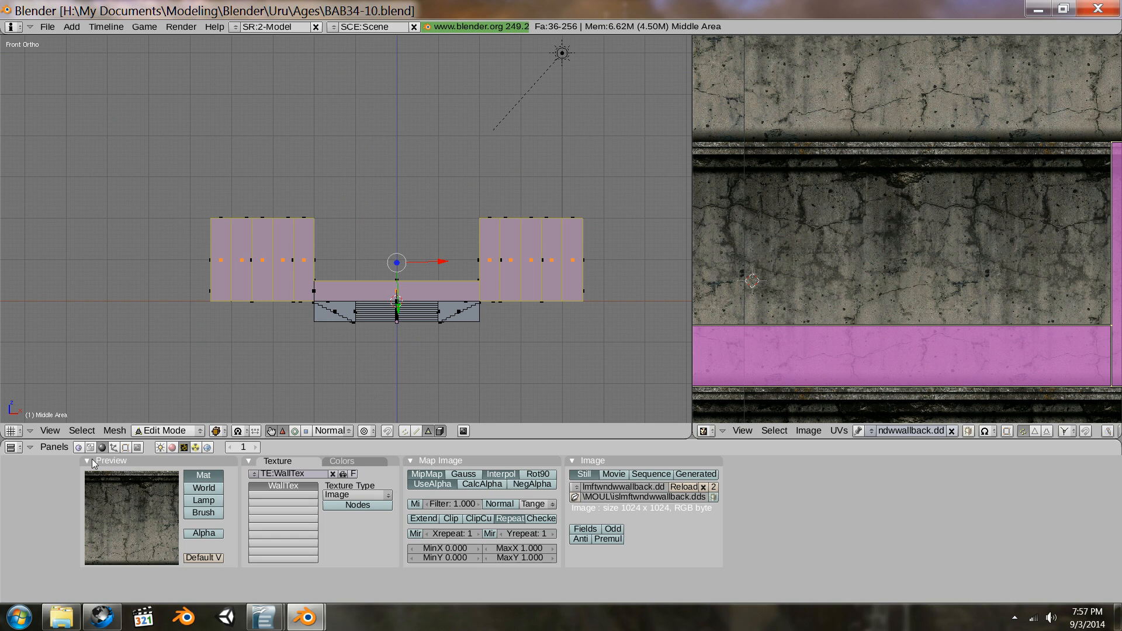
pyautogui.click(173, 448)
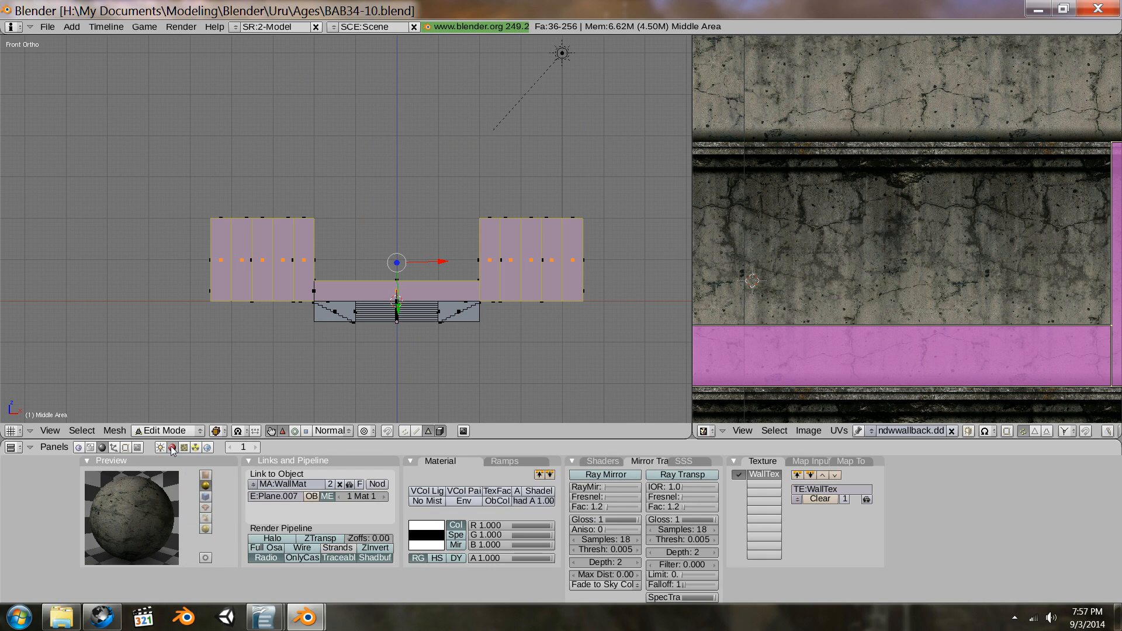
pyautogui.click(811, 462)
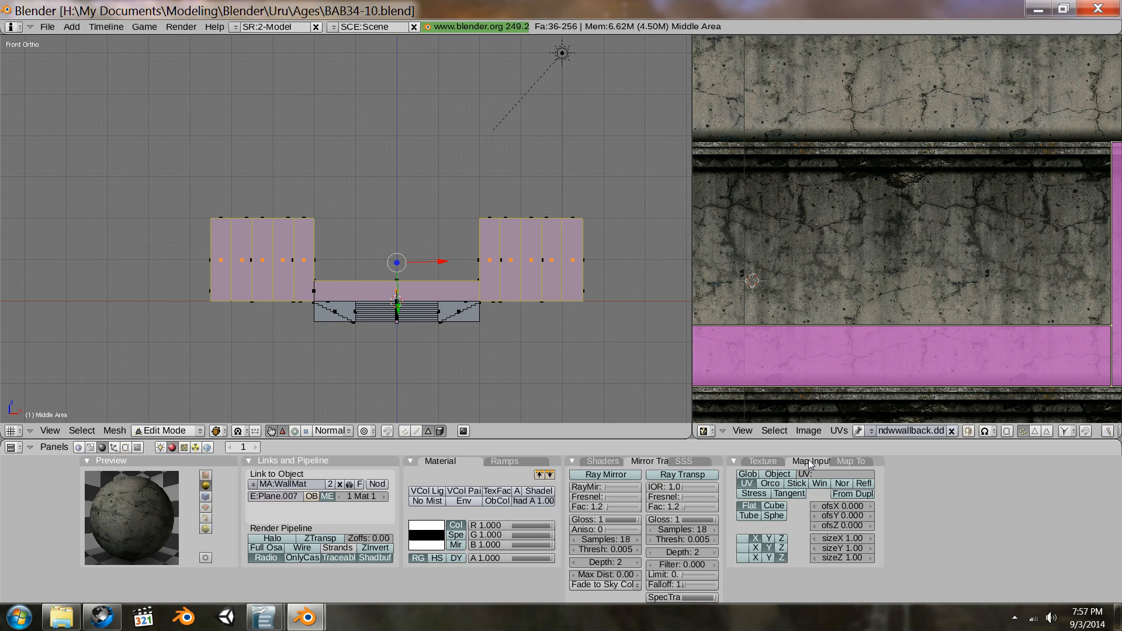
pyautogui.click(769, 462)
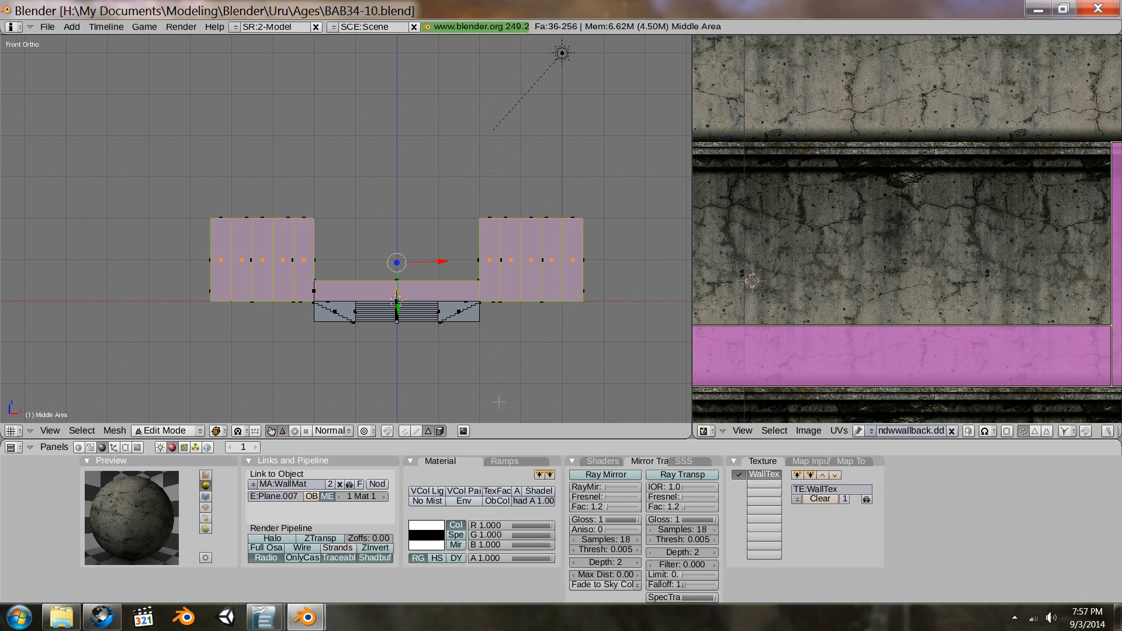
# Step: Set the 3D view's draw type to Textured and deselect all faces of the Middle Area
pyautogui.click(215, 432)
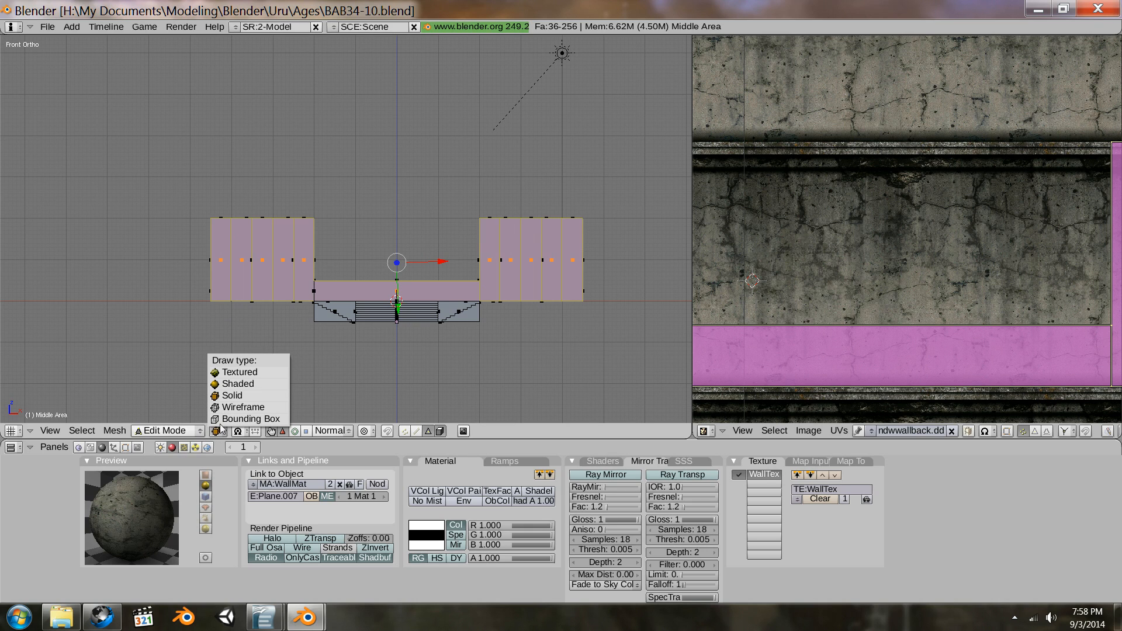
pyautogui.click(239, 372)
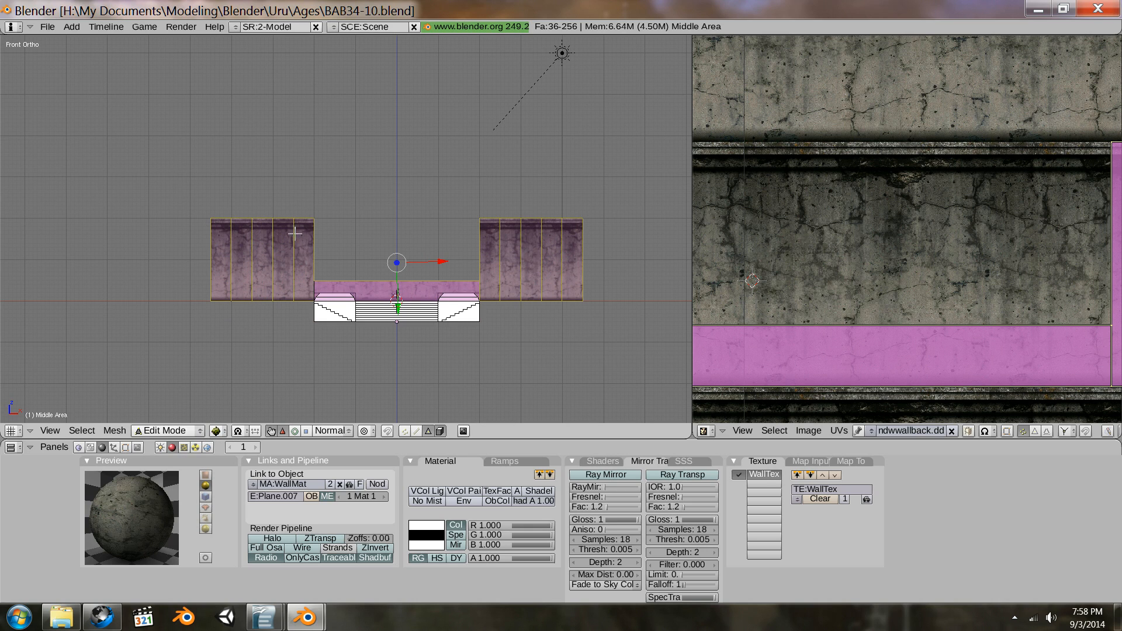
pyautogui.scroll(2, 307, 257)
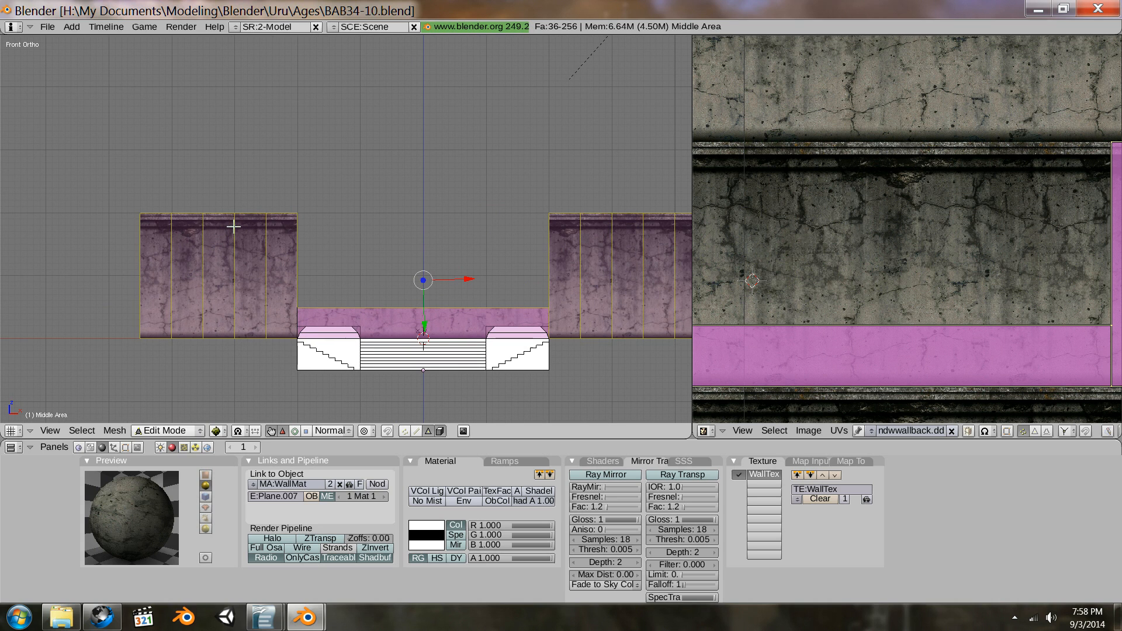
pyautogui.keyDown('shift'); pyautogui.moveTo(228, 230); pyautogui.dragTo(356, 261, button='middle'); pyautogui.keyUp('shift')
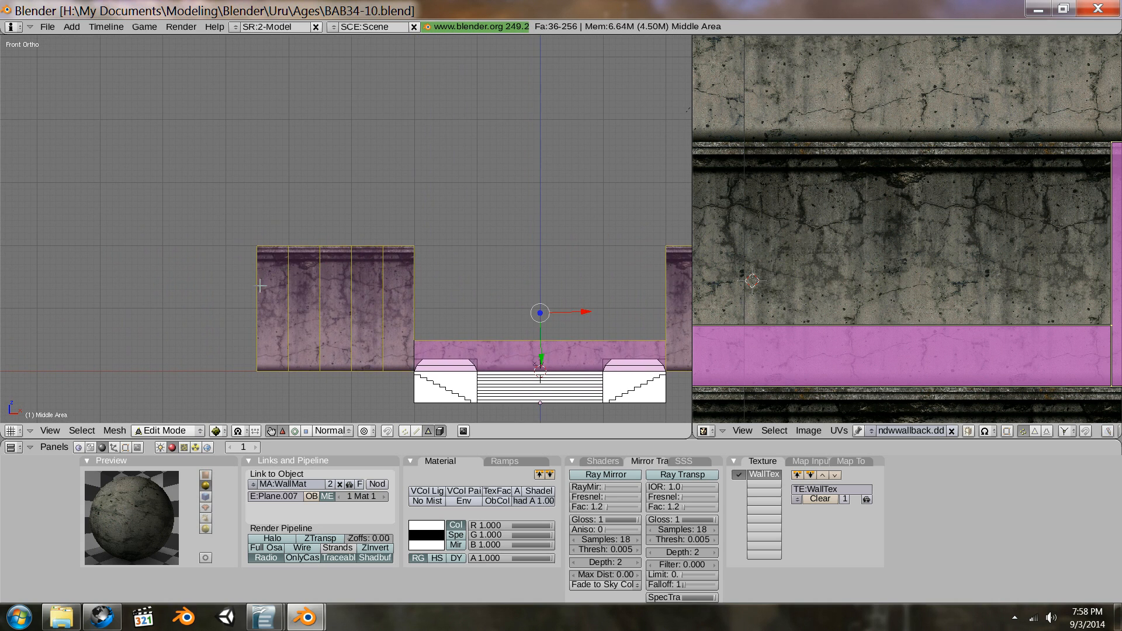
pyautogui.scroll(5, 281, 292)
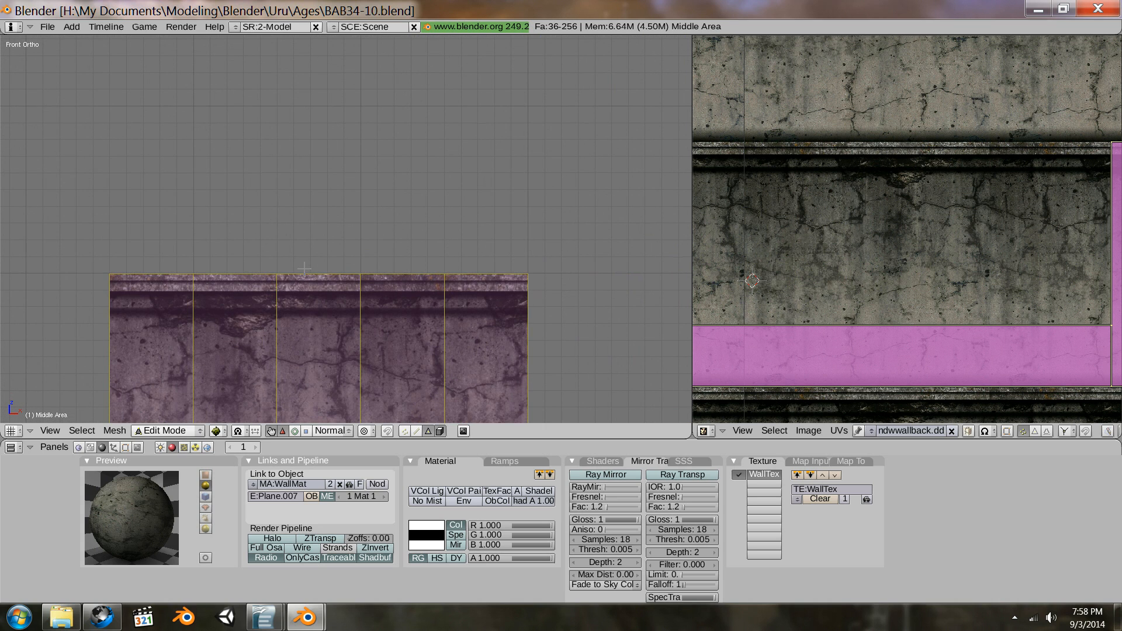
pyautogui.press('a')
# Step: Examine how the wall texture fits the top trim, base and stepped sections of the Middle Area walls
pyautogui.moveTo(343, 275); pyautogui.dragTo(344, 257, button='middle')
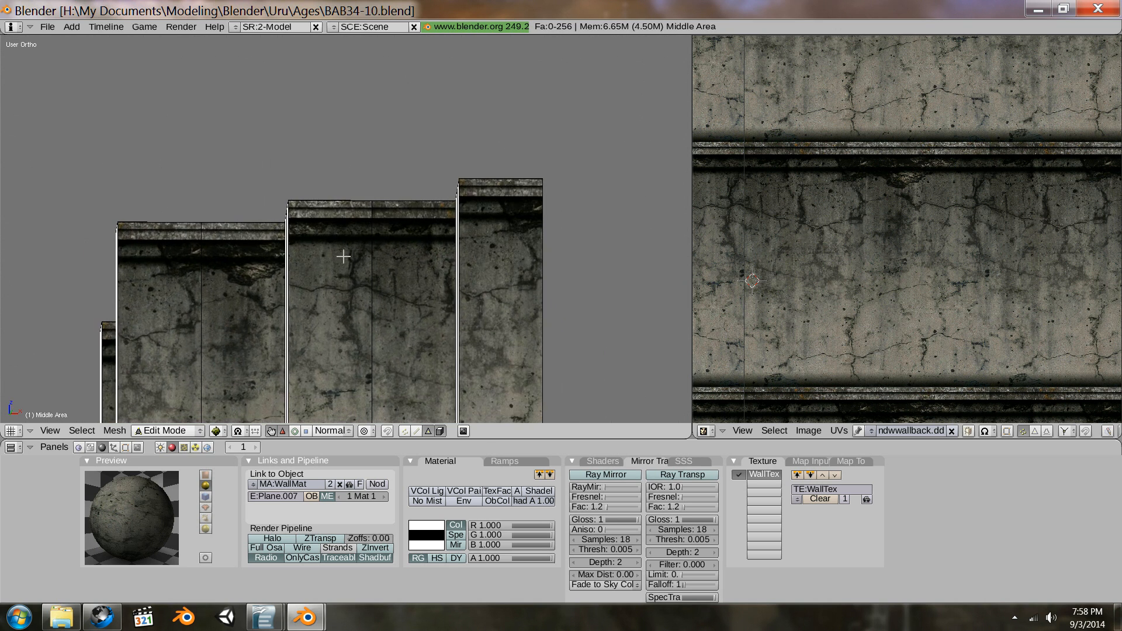
pyautogui.keyDown('shift'); pyautogui.moveTo(413, 305); pyautogui.dragTo(381, 175, button='middle'); pyautogui.keyUp('shift')
pyautogui.keyDown('shift'); pyautogui.moveTo(384, 244); pyautogui.dragTo(389, 135, button='middle'); pyautogui.keyUp('shift')
pyautogui.scroll(2, 386, 137)
pyautogui.moveTo(386, 195); pyautogui.dragTo(328, 68, button='middle')
pyautogui.scroll(2, 314, 250)
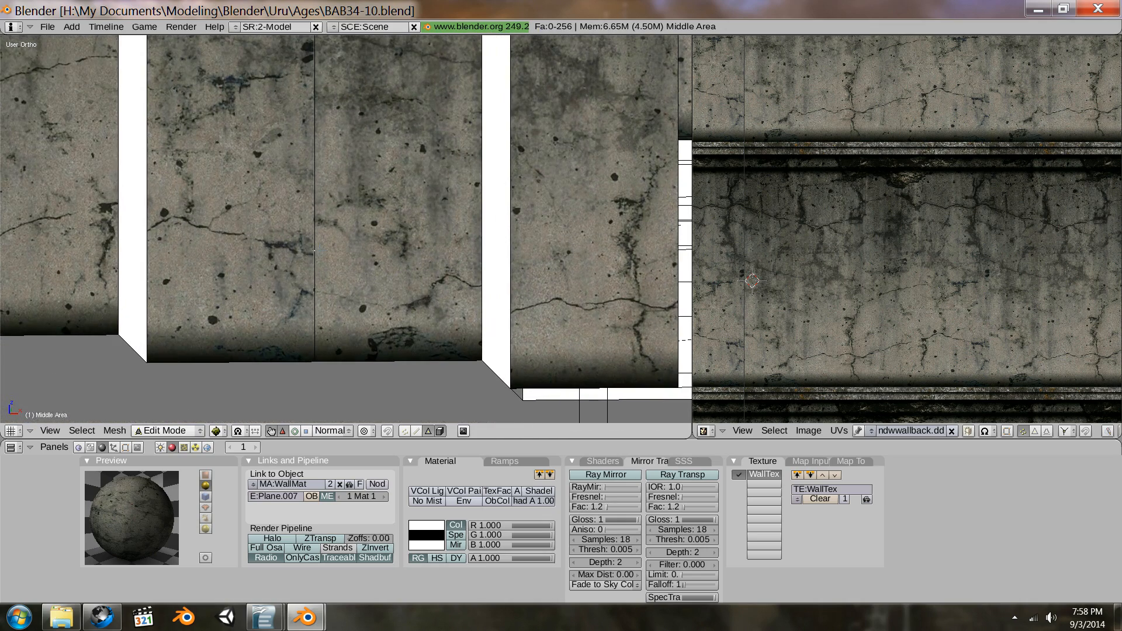
pyautogui.keyDown('ctrl'); pyautogui.moveTo(319, 251); pyautogui.dragTo(351, 179, button='middle'); pyautogui.keyUp('ctrl')
pyautogui.keyDown('shift'); pyautogui.moveTo(364, 57); pyautogui.dragTo(336, 272, button='middle'); pyautogui.keyUp('shift')
pyautogui.scroll(3, 300, 218)
pyautogui.scroll(1, 308, 112)
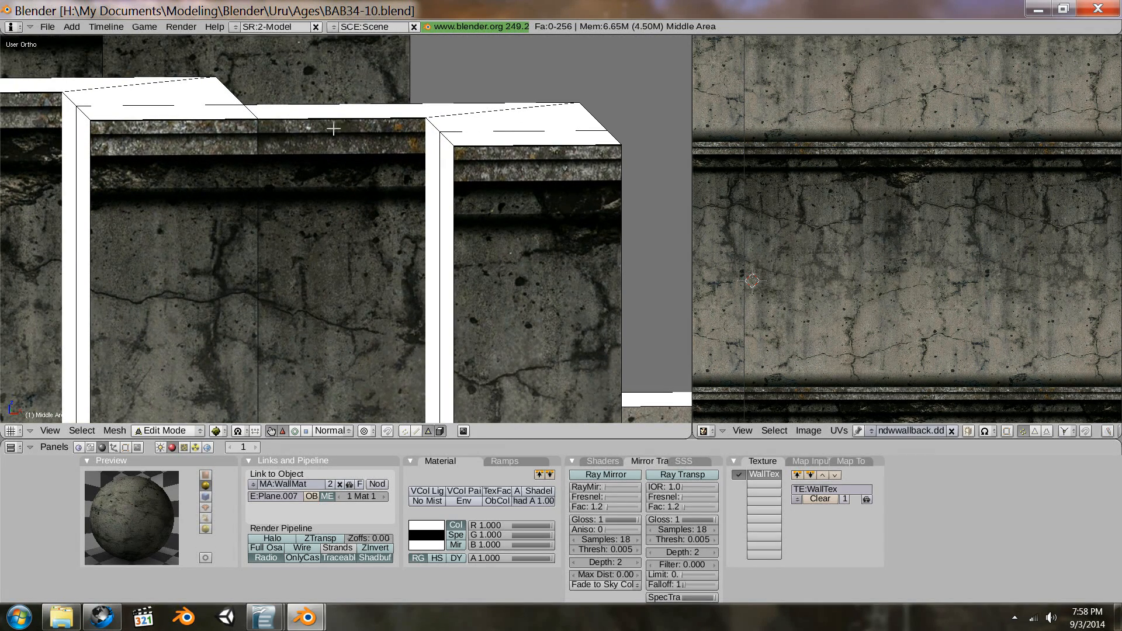
pyautogui.scroll(-6, 462, 220)
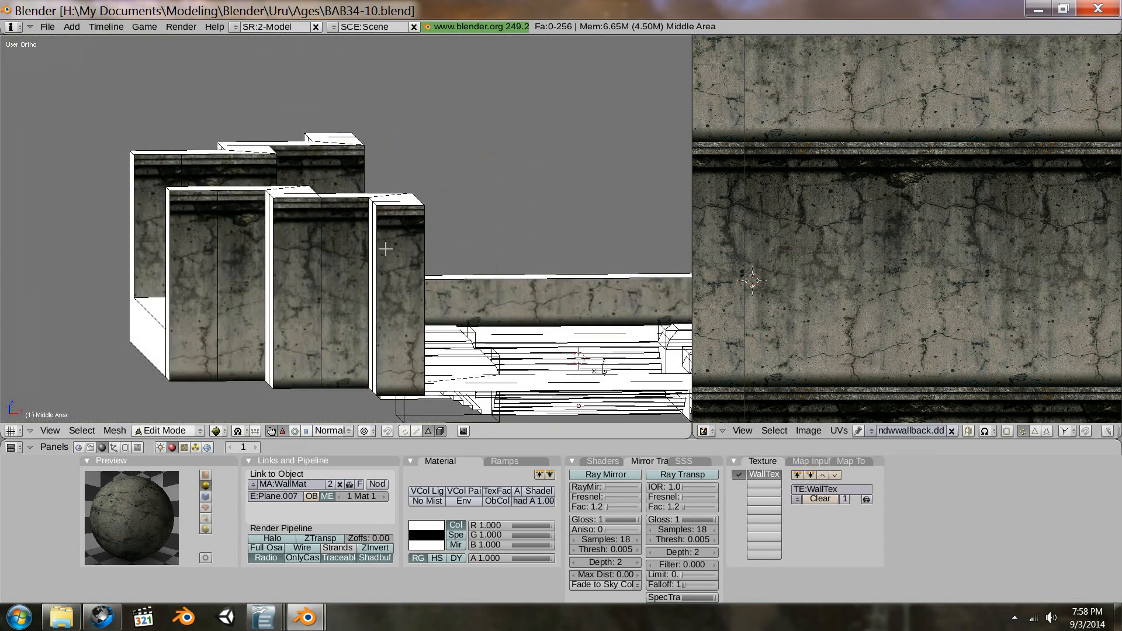
pyautogui.scroll(-2, 427, 247)
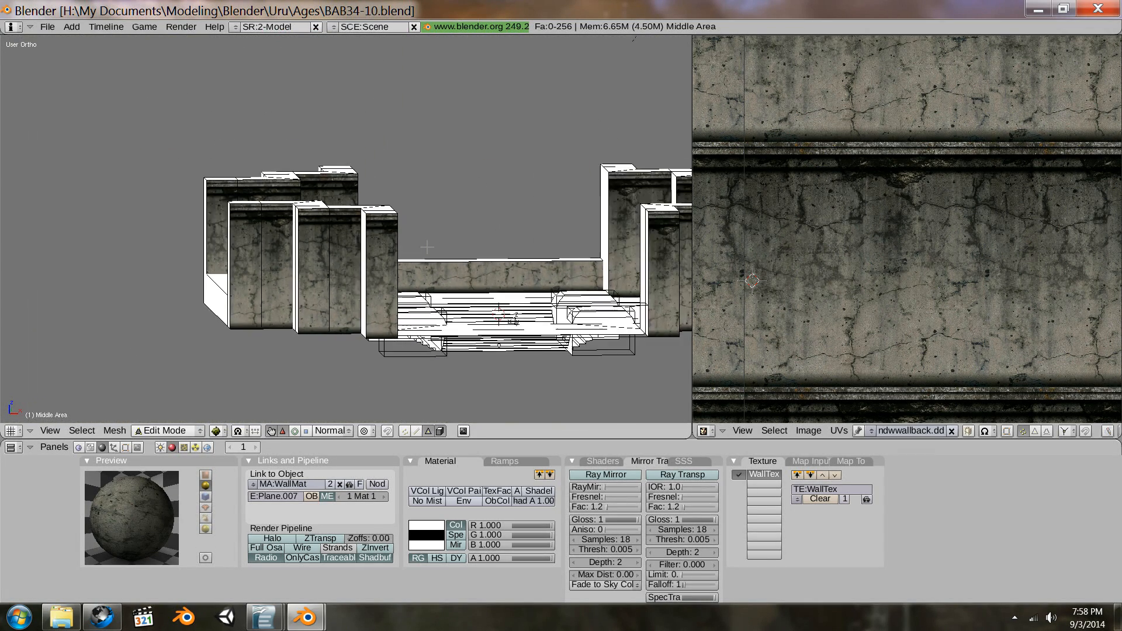
pyautogui.keyDown('shift'); pyautogui.moveTo(501, 257); pyautogui.dragTo(480, 272, button='middle'); pyautogui.keyUp('shift')
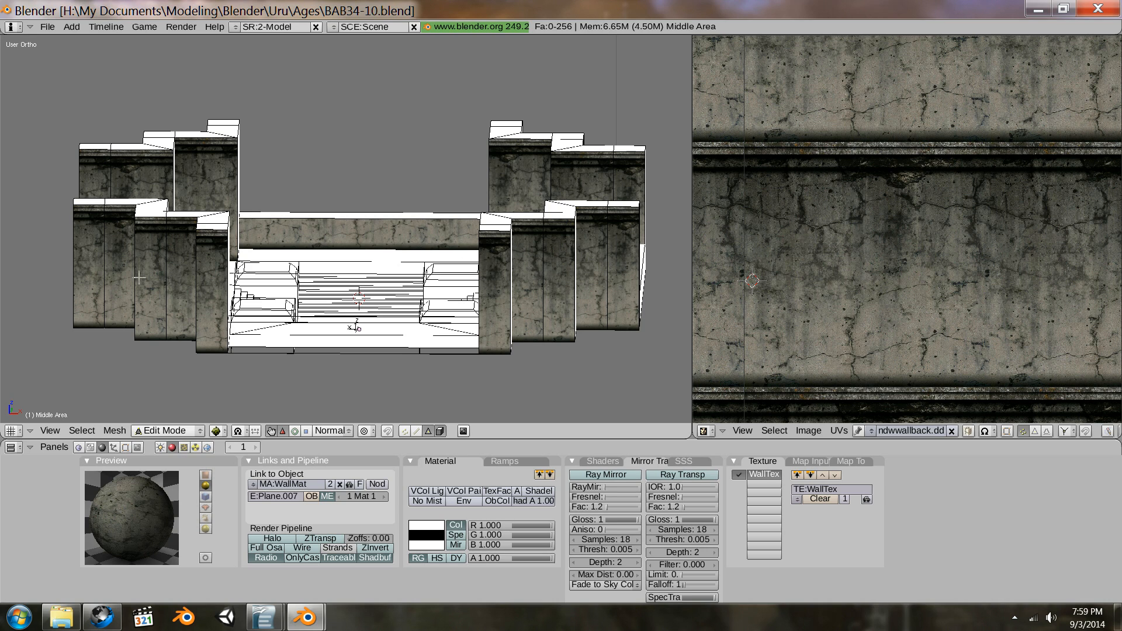
# Step: Select the outermost front wall face and inspect where its UVs lie on the wall texture
pyautogui.rightClick(99, 241)
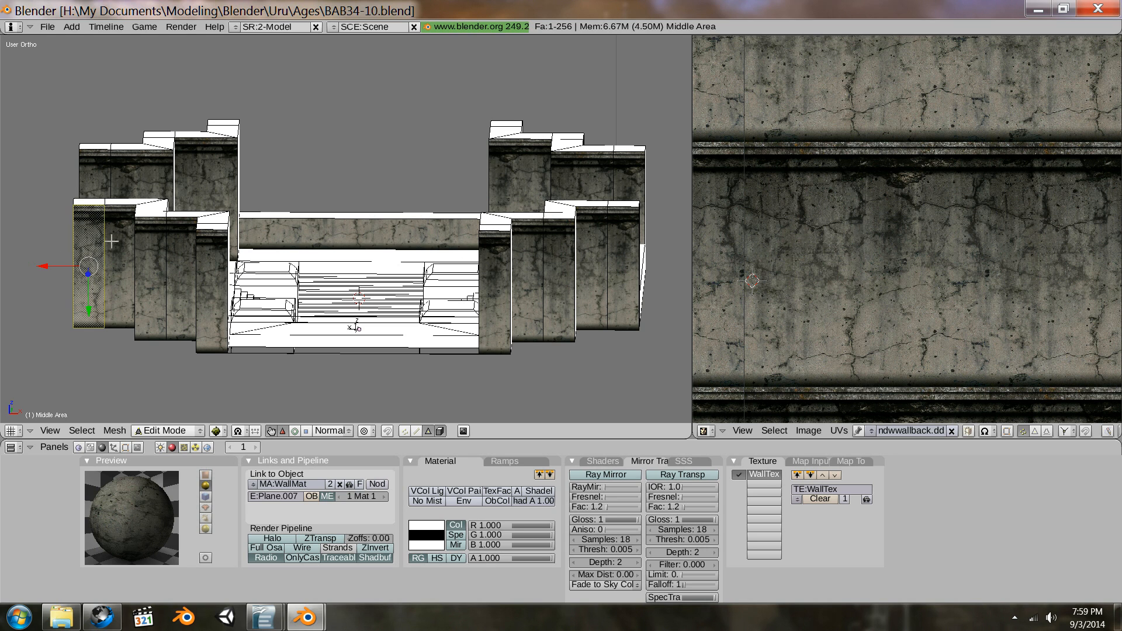
pyautogui.scroll(-1, 812, 271)
pyautogui.scroll(-2, 844, 291)
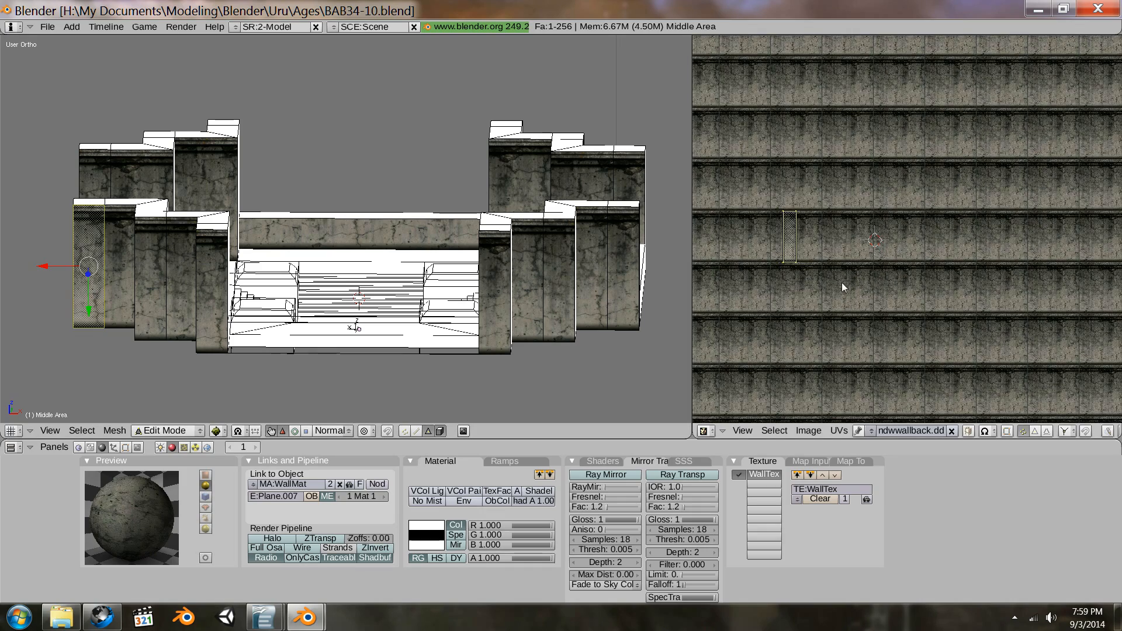
pyautogui.moveTo(829, 283); pyautogui.dragTo(926, 272, button='middle')
pyautogui.scroll(1, 910, 270)
pyautogui.scroll(5, 910, 274)
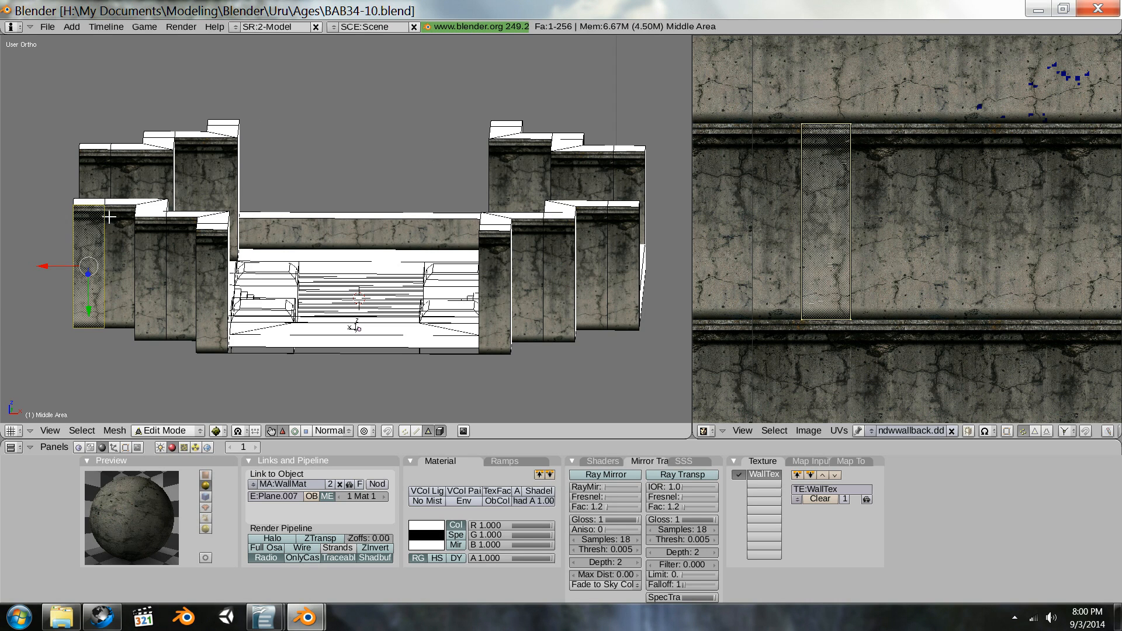
pyautogui.press('u')
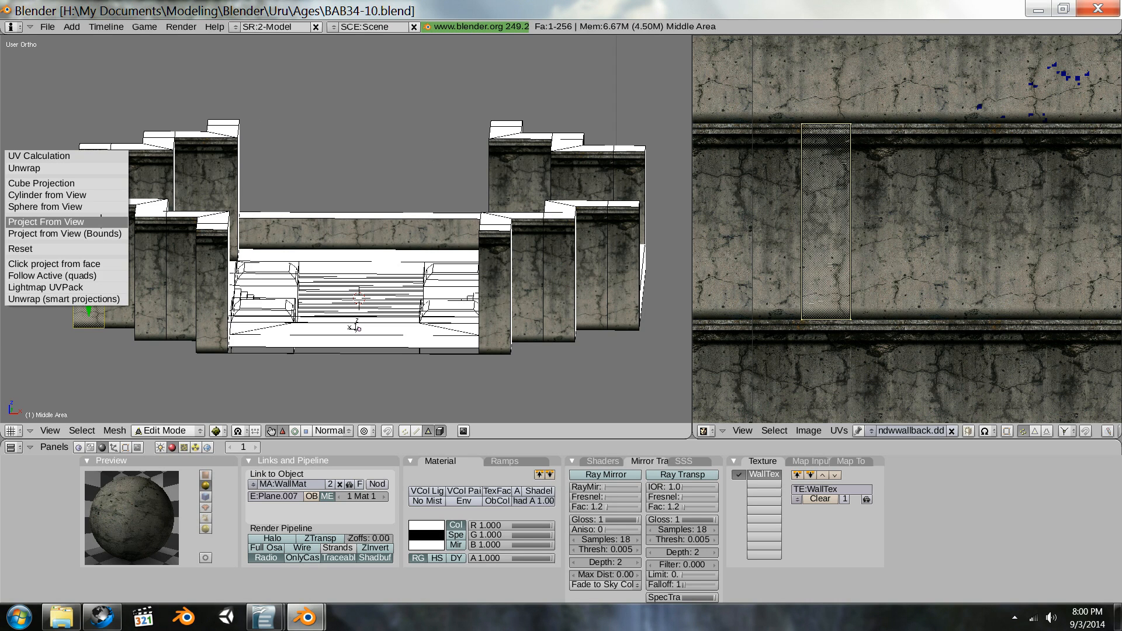
pyautogui.click(101, 222)
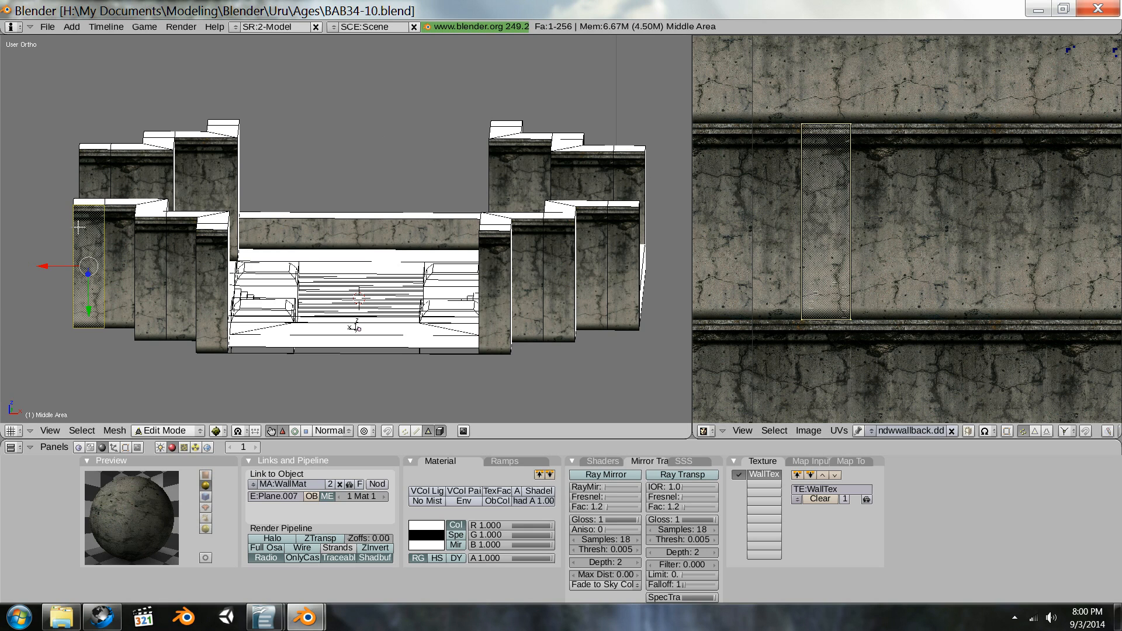
pyautogui.press('u')
# Step: From the untextured side, select the large faces of both far stepped walls and the low wall between them
pyautogui.moveTo(210, 137); pyautogui.dragTo(347, 155, button='middle')
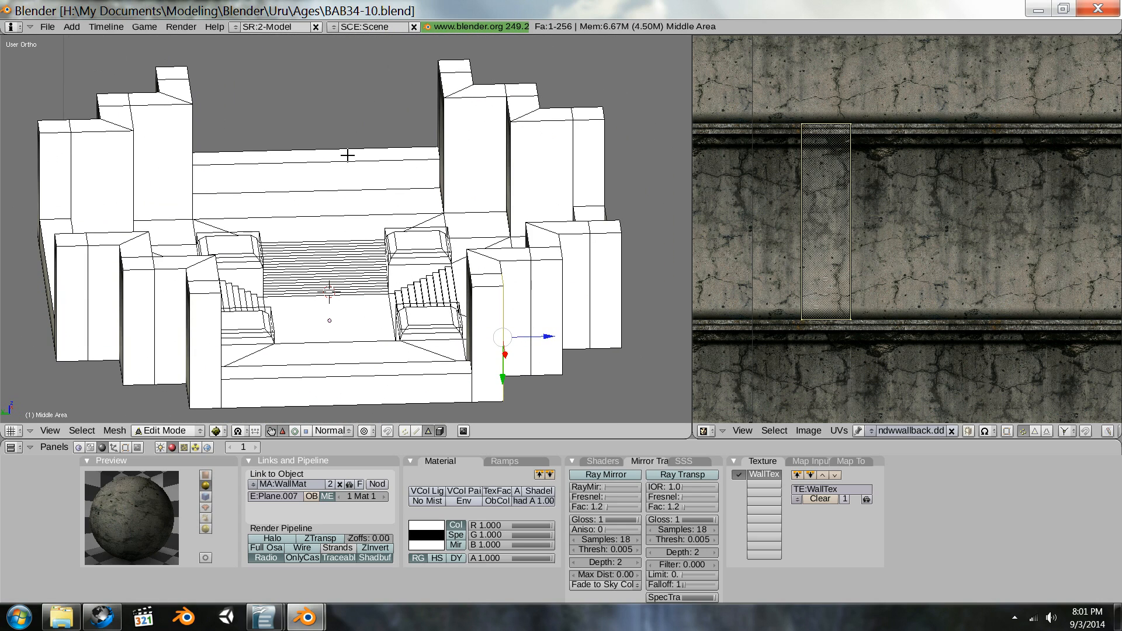
pyautogui.rightClick(57, 159)
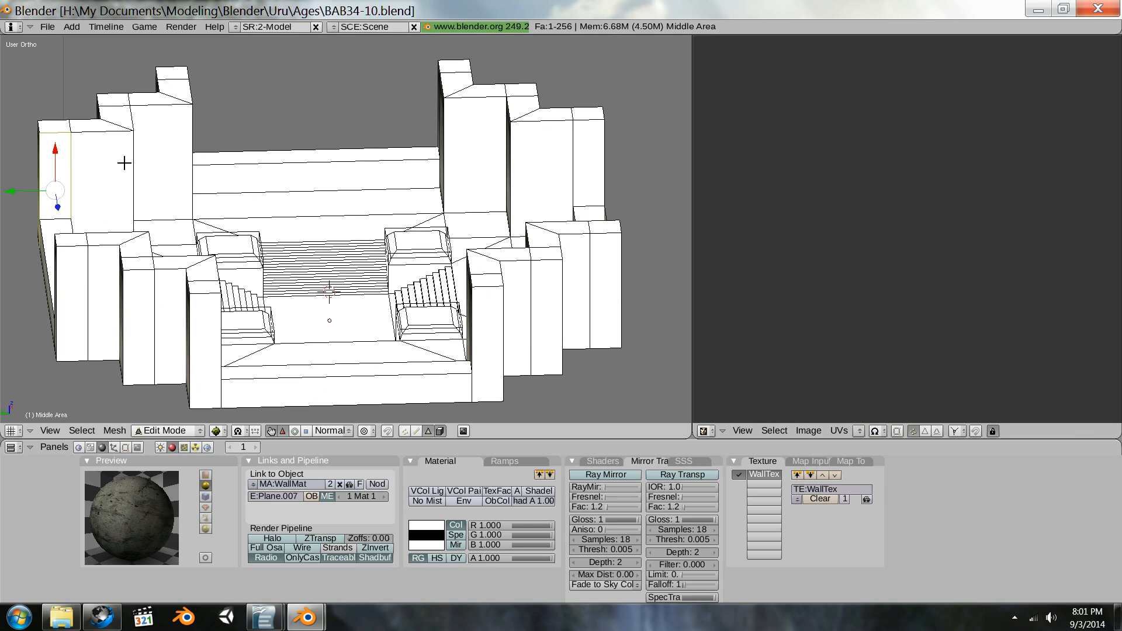
pyautogui.keyDown('shift'); pyautogui.rightClick(174, 139); pyautogui.keyUp('shift')
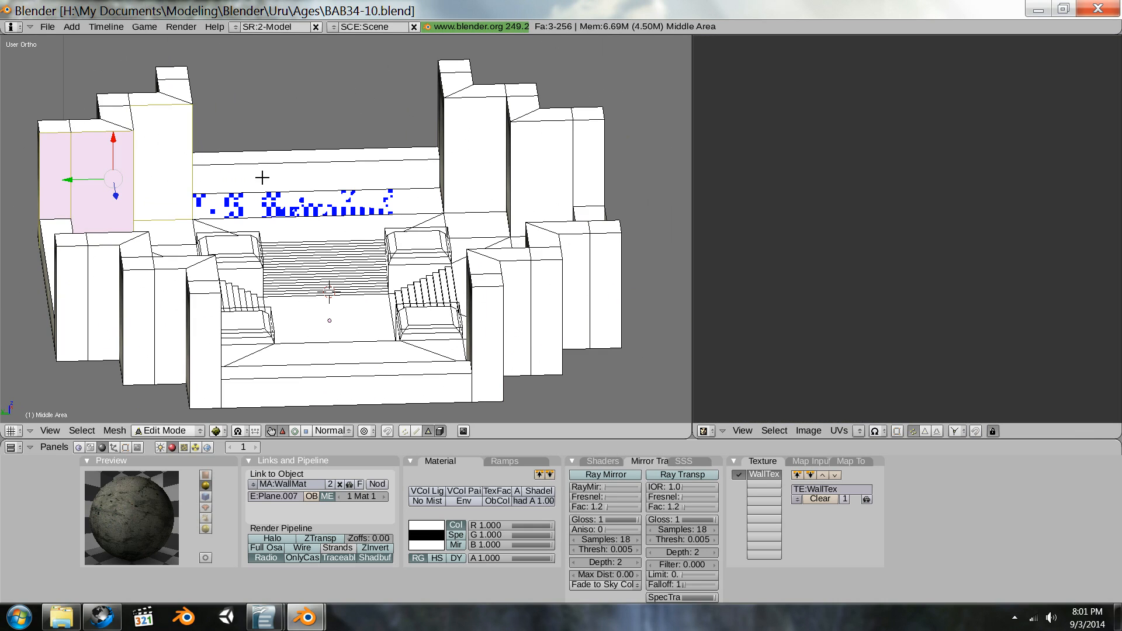
pyautogui.keyDown('shift'); pyautogui.rightClick(265, 173); pyautogui.keyUp('shift')
pyautogui.keyDown('shift'); pyautogui.rightClick(482, 156); pyautogui.keyUp('shift')
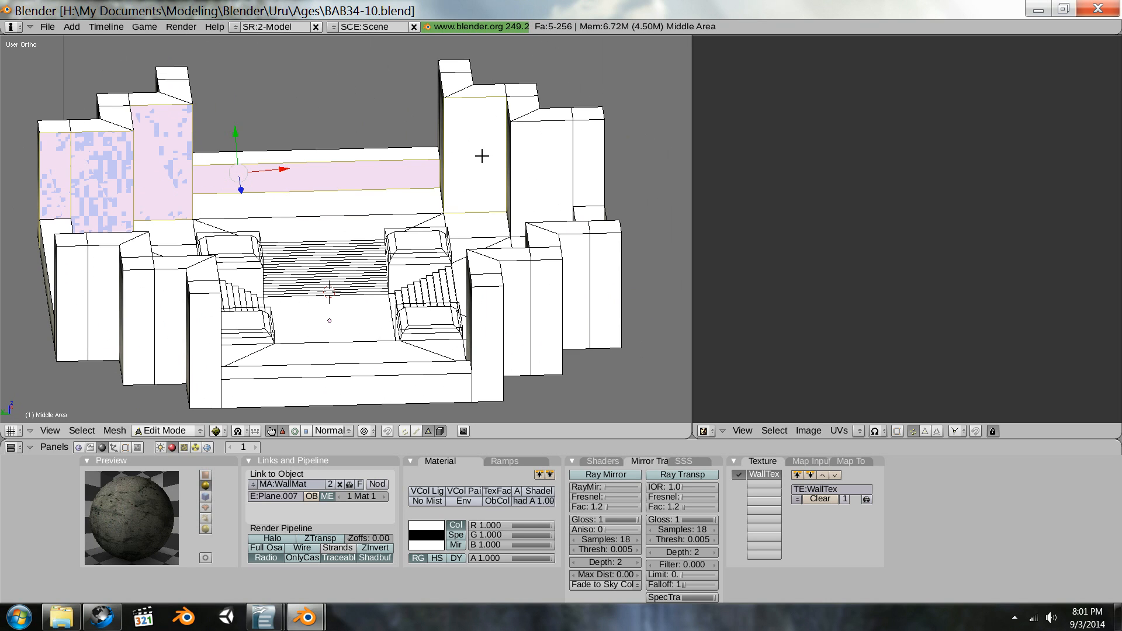
pyautogui.keyDown('shift'); pyautogui.rightClick(528, 160); pyautogui.keyUp('shift')
pyautogui.keyDown('shift'); pyautogui.rightClick(597, 175); pyautogui.keyUp('shift')
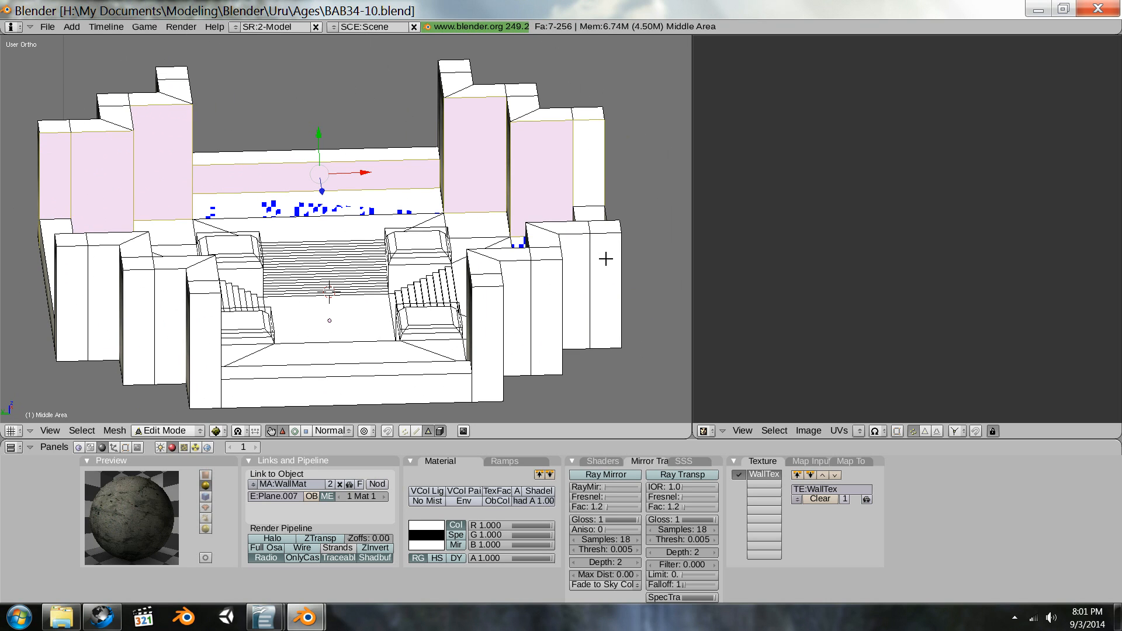
# Step: Add the large faces of the near right stepped wall and the low near wall to the selection
pyautogui.keyDown('shift'); pyautogui.rightClick(605, 258); pyautogui.keyUp('shift')
pyautogui.keyDown('shift'); pyautogui.rightClick(578, 253); pyautogui.keyUp('shift')
pyautogui.keyDown('shift'); pyautogui.rightClick(549, 276); pyautogui.keyUp('shift')
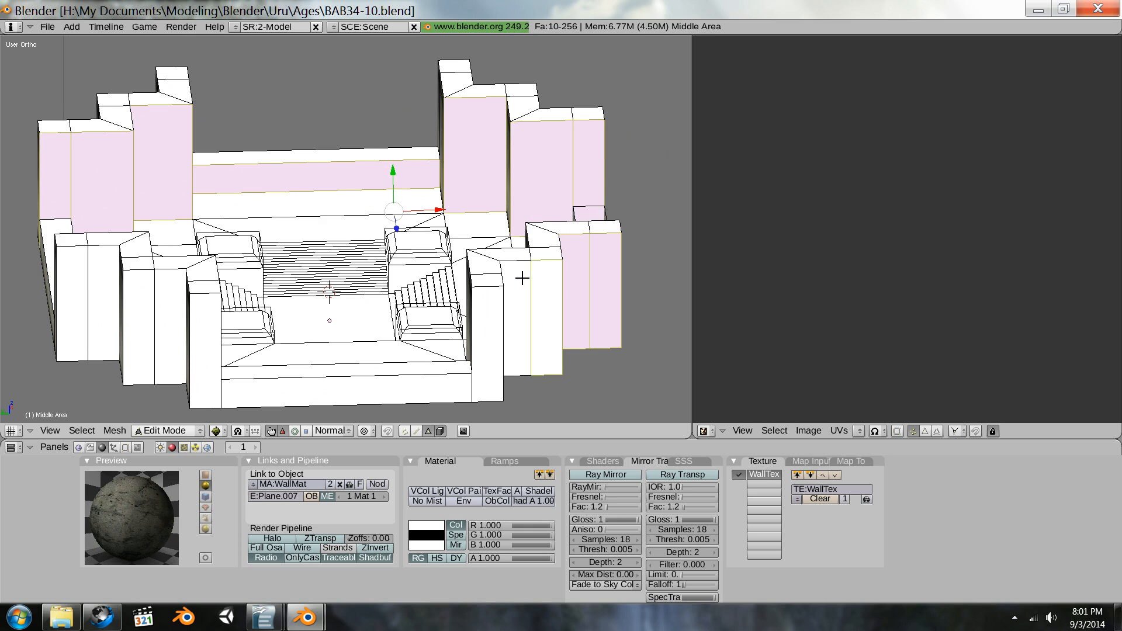
pyautogui.keyDown('shift'); pyautogui.rightClick(517, 276); pyautogui.keyUp('shift')
pyautogui.keyDown('shift'); pyautogui.rightClick(486, 316); pyautogui.keyUp('shift')
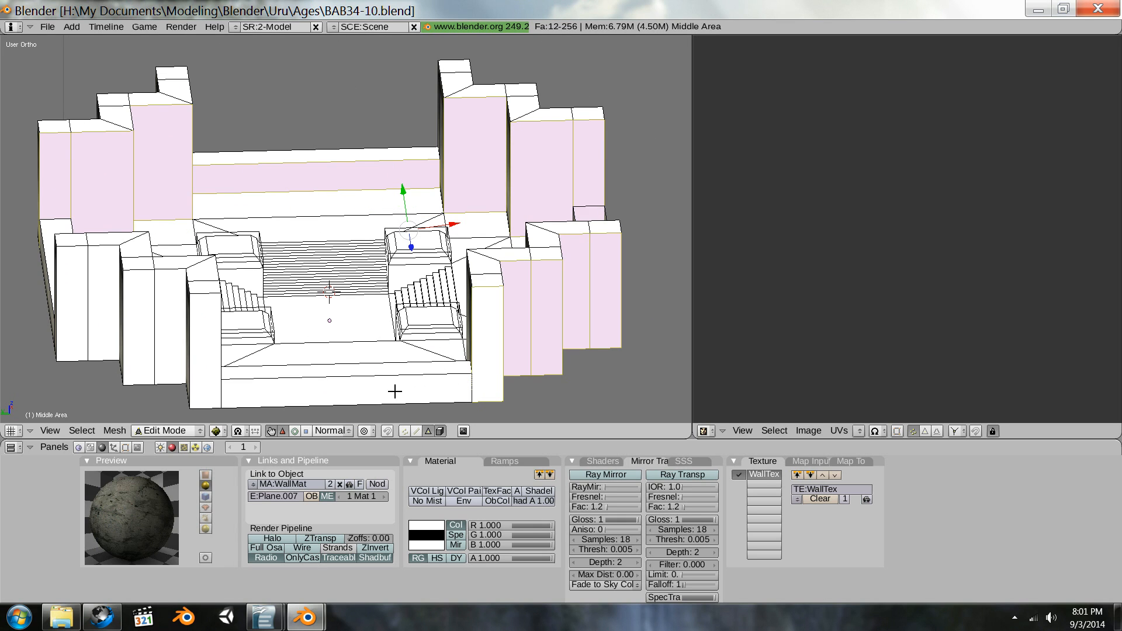
pyautogui.keyDown('shift'); pyautogui.rightClick(355, 389); pyautogui.keyUp('shift')
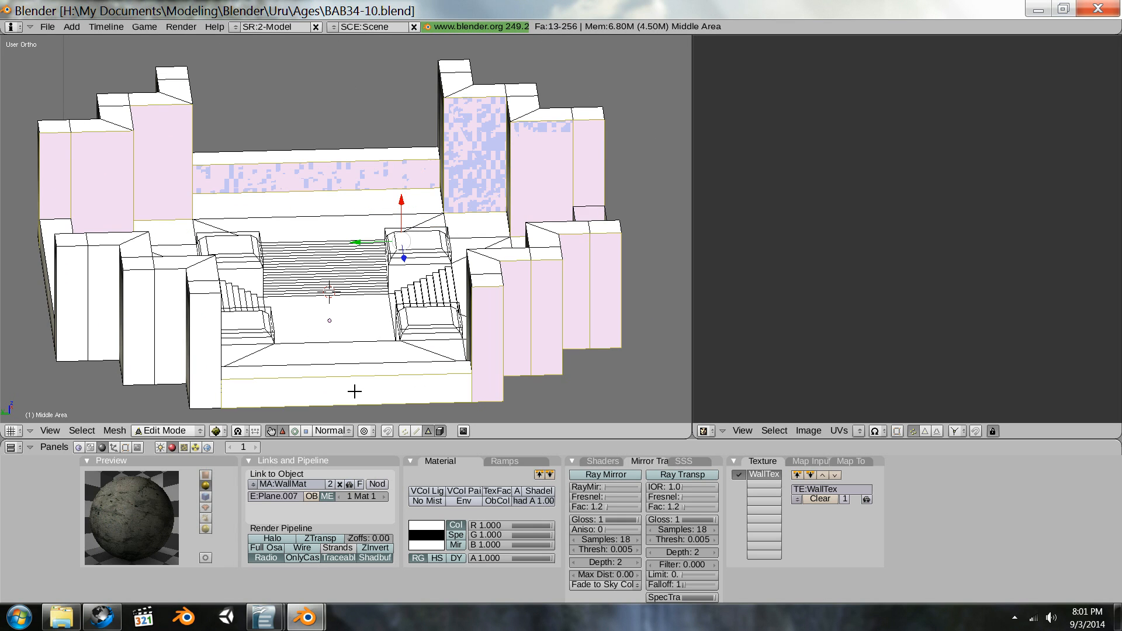
# Step: Add the large faces of the near left stepped wall to the selection
pyautogui.keyDown('shift'); pyautogui.rightClick(205, 333); pyautogui.keyUp('shift')
pyautogui.keyDown('shift'); pyautogui.rightClick(168, 311); pyautogui.keyUp('shift')
pyautogui.keyDown('shift'); pyautogui.rightClick(137, 306); pyautogui.keyUp('shift')
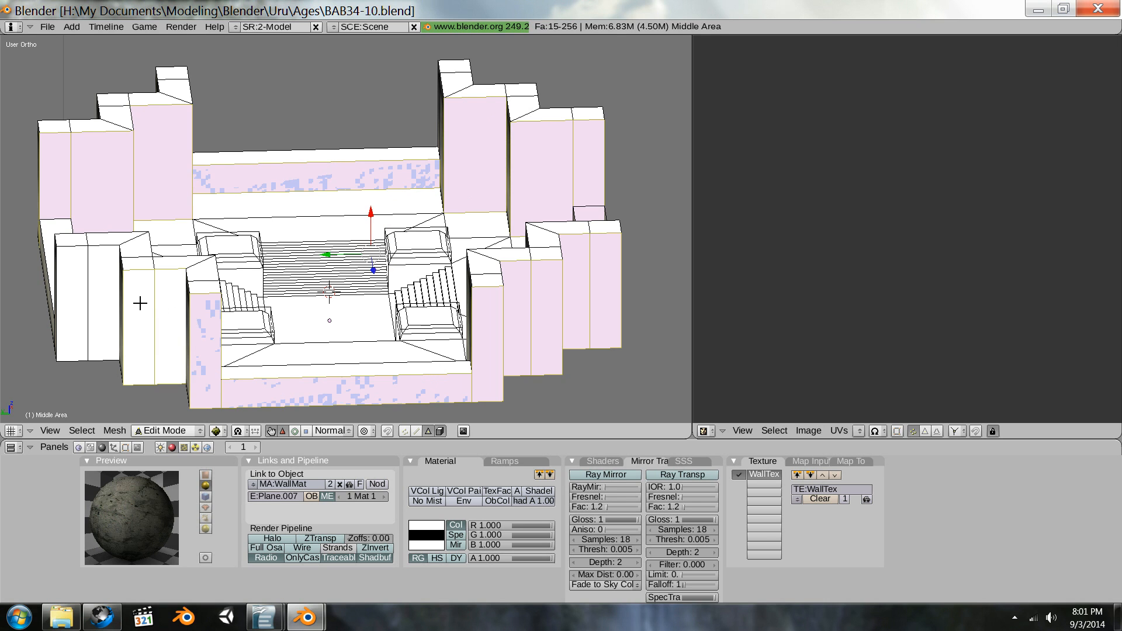
pyautogui.keyDown('shift'); pyautogui.rightClick(98, 281); pyautogui.keyUp('shift')
pyautogui.keyDown('shift'); pyautogui.rightClick(111, 256); pyautogui.keyUp('shift')
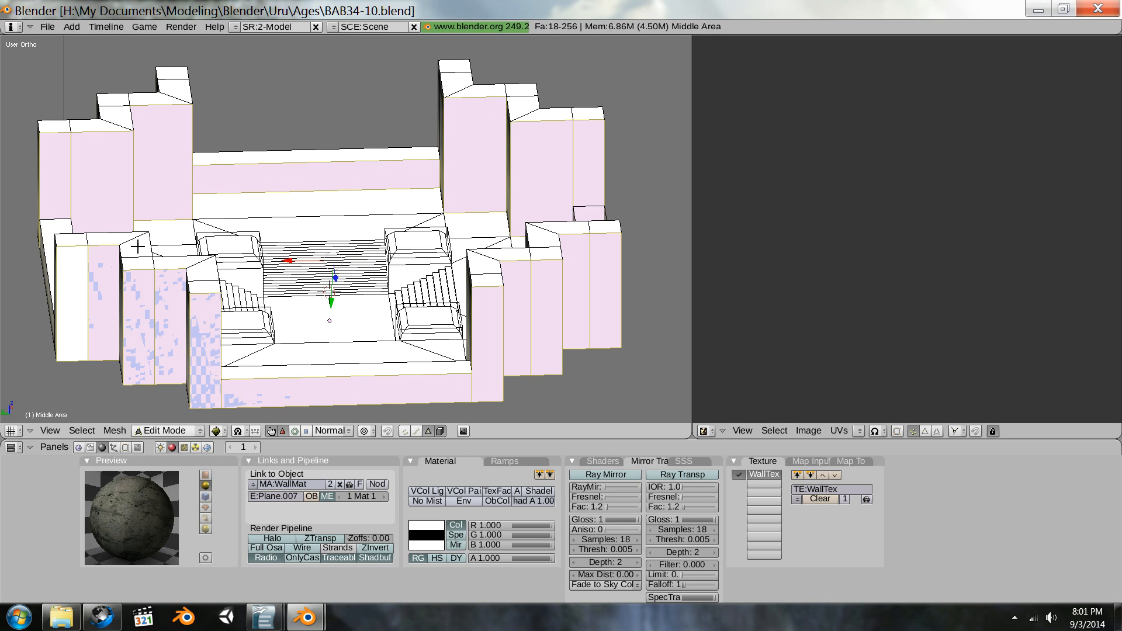
# Step: From the opposite side, add the large faces of both far stepped walls and the low wall between them to the selection
pyautogui.moveTo(176, 247); pyautogui.dragTo(354, 218, button='middle')
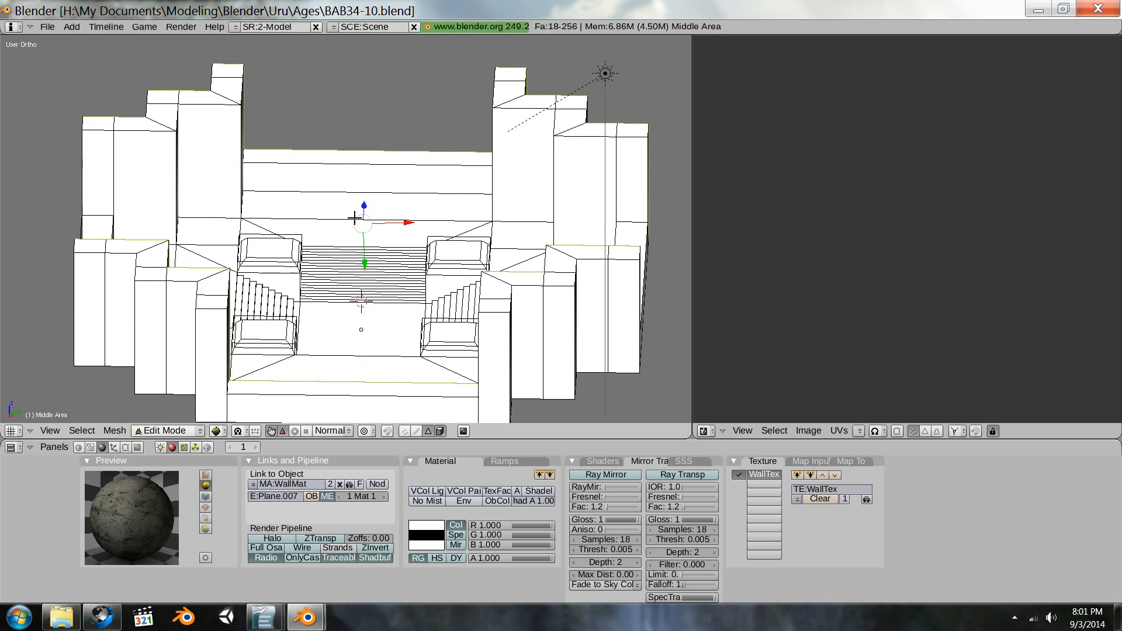
pyautogui.keyDown('shift'); pyautogui.rightClick(101, 155); pyautogui.keyUp('shift')
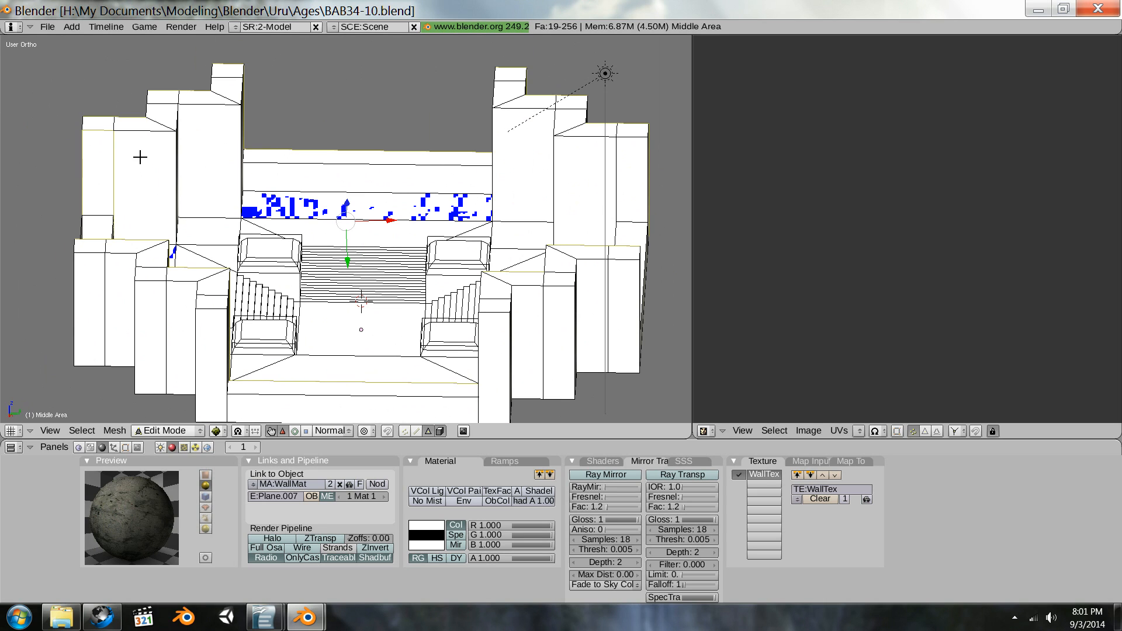
pyautogui.keyDown('shift'); pyautogui.rightClick(140, 157); pyautogui.keyUp('shift')
pyautogui.keyDown('shift'); pyautogui.rightClick(209, 142); pyautogui.keyUp('shift')
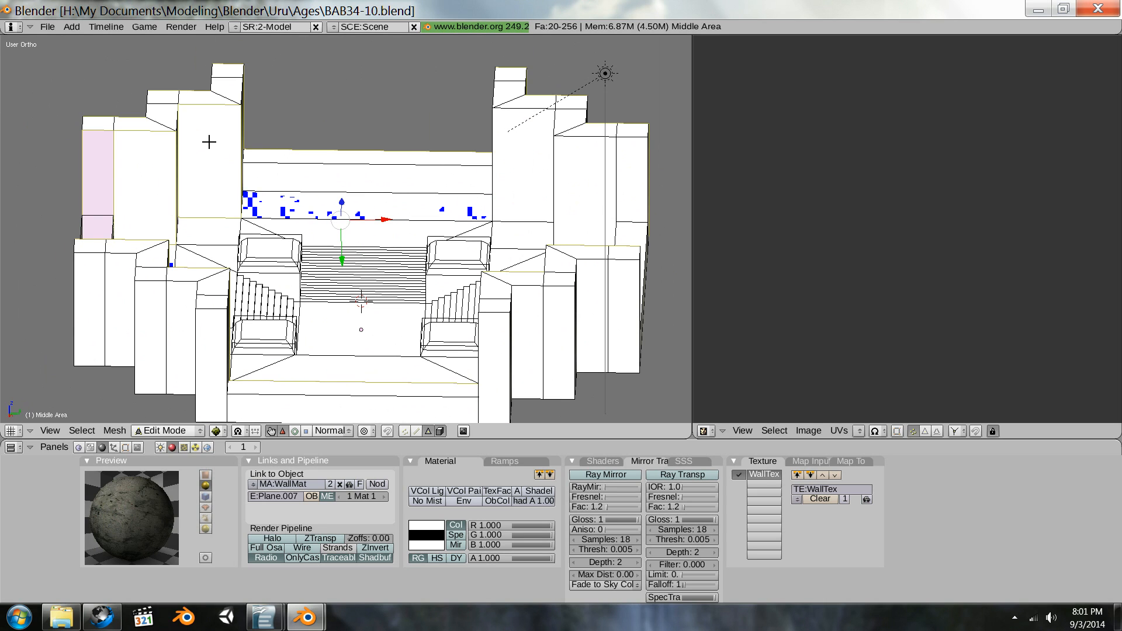
pyautogui.keyDown('shift'); pyautogui.rightClick(530, 149); pyautogui.keyUp('shift')
pyautogui.keyDown('shift'); pyautogui.rightClick(351, 182); pyautogui.keyUp('shift')
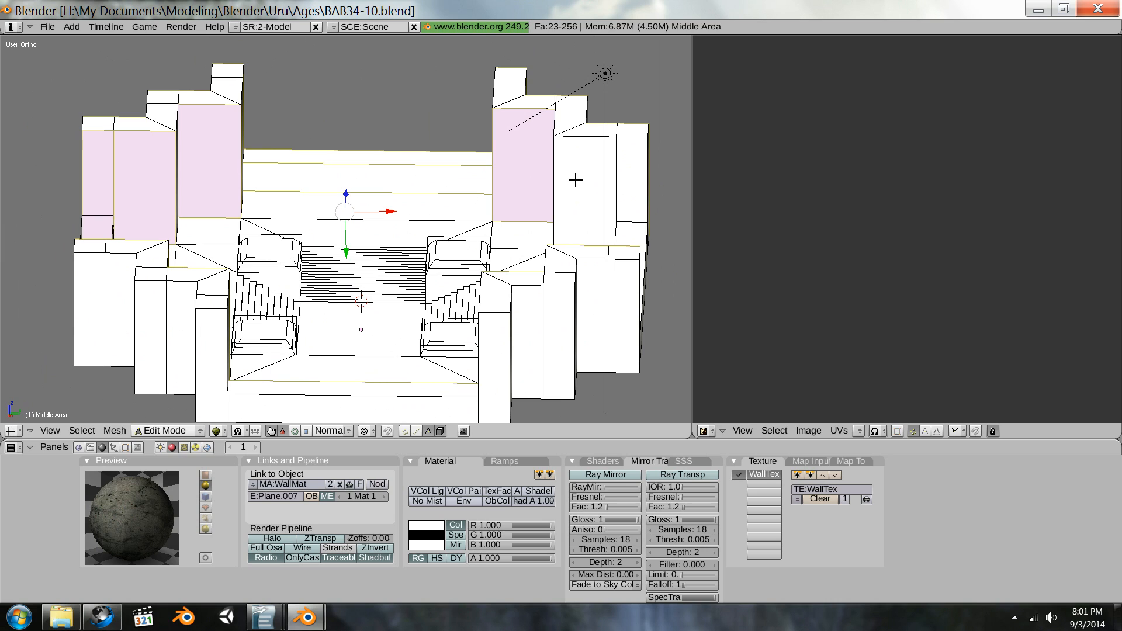
pyautogui.keyDown('shift'); pyautogui.rightClick(578, 178); pyautogui.keyUp('shift')
pyautogui.keyDown('shift'); pyautogui.rightClick(627, 178); pyautogui.keyUp('shift')
# Step: On this side, extend the selection with the large faces of the near right stepped wall
pyautogui.keyDown('shift'); pyautogui.rightClick(623, 308); pyautogui.keyUp('shift')
pyautogui.keyDown('shift'); pyautogui.rightClick(598, 303); pyautogui.keyUp('shift')
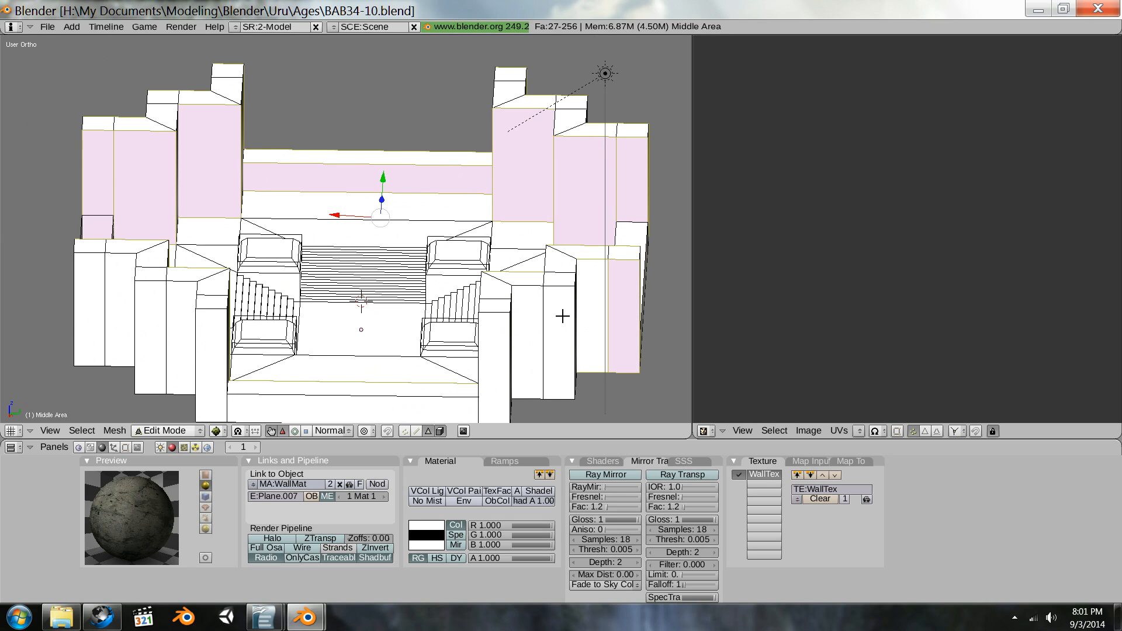
pyautogui.keyDown('shift'); pyautogui.rightClick(539, 317); pyautogui.keyUp('shift')
pyautogui.keyDown('shift'); pyautogui.rightClick(534, 315); pyautogui.keyUp('shift')
pyautogui.keyDown('shift'); pyautogui.rightClick(500, 368); pyautogui.keyUp('shift')
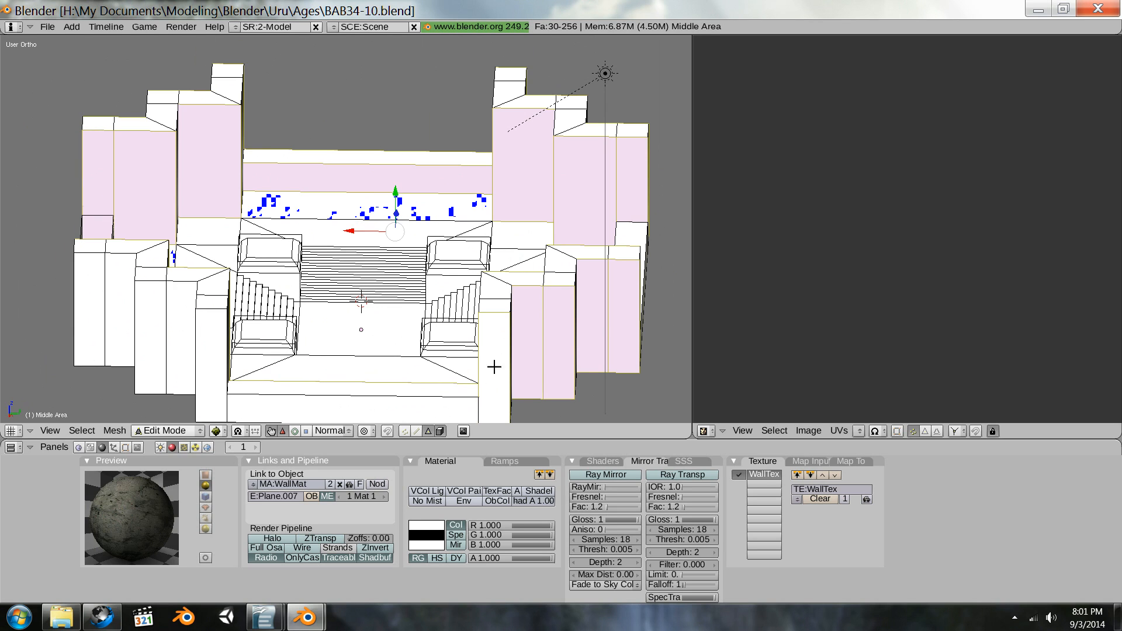
# Step: Add the faces of the low near wall and the near left stepped wall to the selection
pyautogui.keyDown('shift'); pyautogui.rightClick(357, 410); pyautogui.keyUp('shift')
pyautogui.keyDown('shift'); pyautogui.rightClick(211, 351); pyautogui.keyUp('shift')
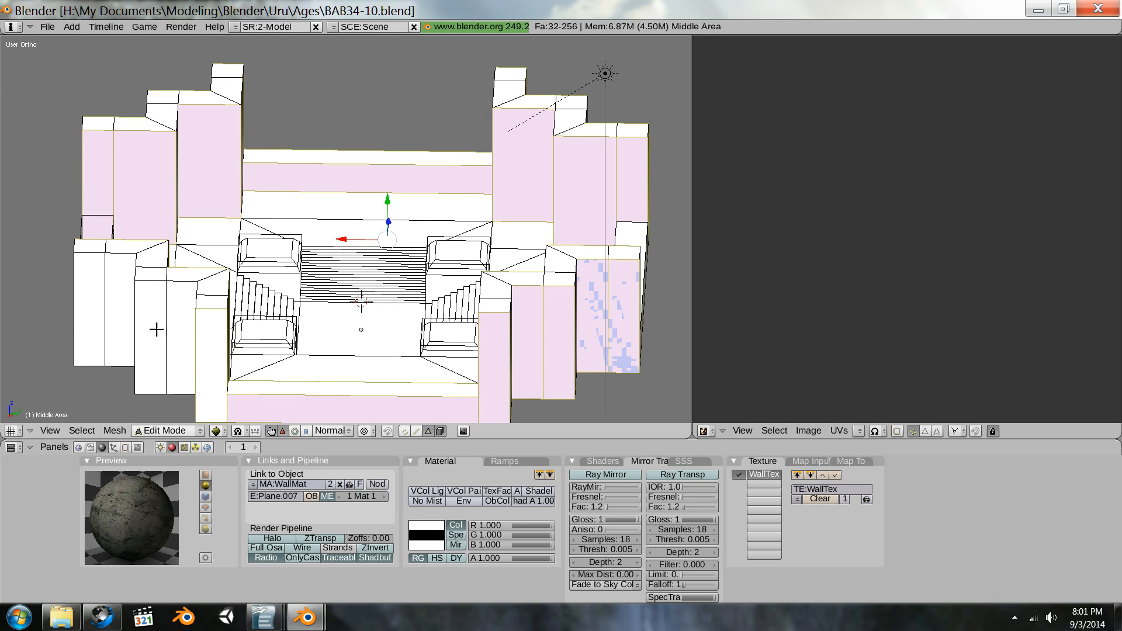
pyautogui.keyDown('shift'); pyautogui.rightClick(165, 314); pyautogui.keyUp('shift')
pyautogui.keyDown('shift'); pyautogui.rightClick(153, 314); pyautogui.keyUp('shift')
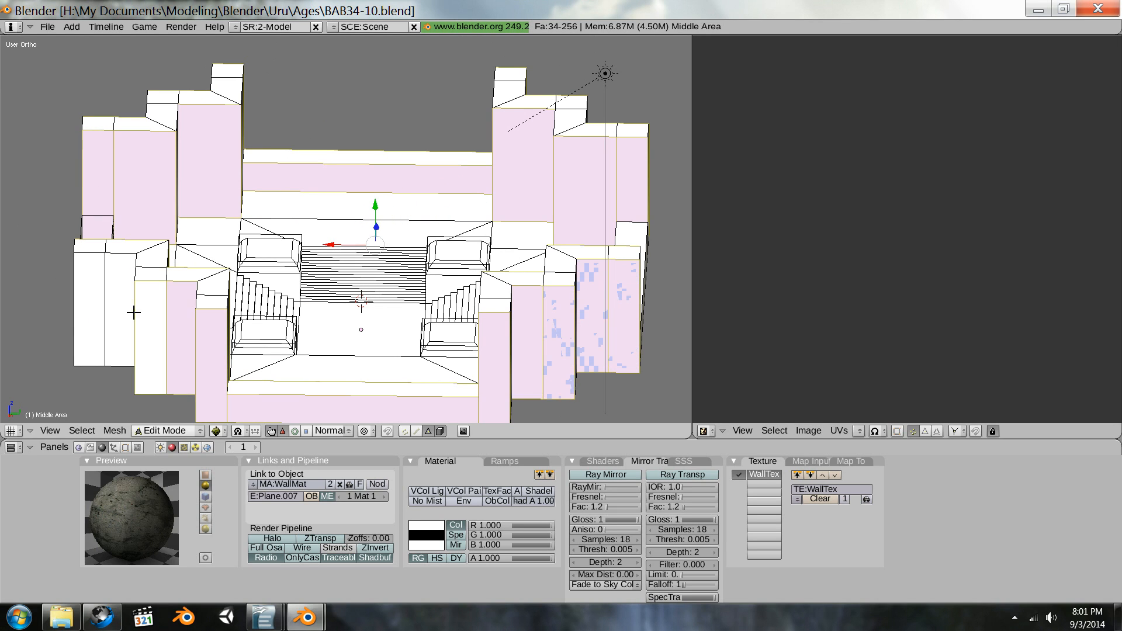
pyautogui.keyDown('shift'); pyautogui.rightClick(120, 290); pyautogui.keyUp('shift')
pyautogui.keyDown('shift'); pyautogui.rightClick(83, 287); pyautogui.keyUp('shift')
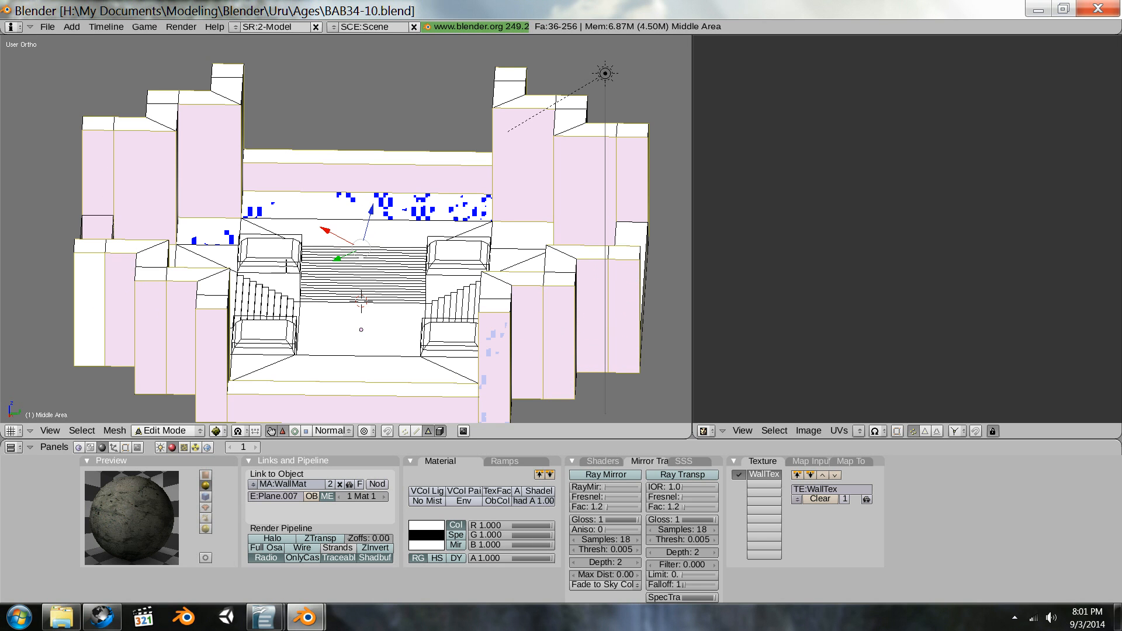
# Step: Unwrap the selected wall faces with Project From View in the right side view and assign islmftwndwwallback.dds to them
pyautogui.moveTo(315, 263); pyautogui.dragTo(319, 342, button='middle')
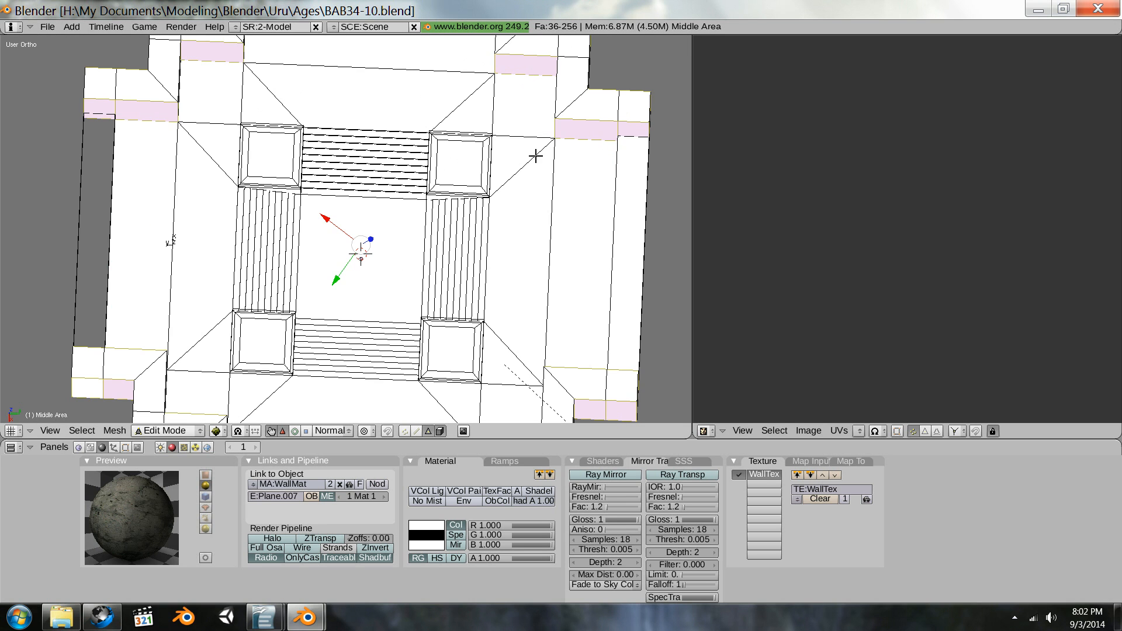
pyautogui.moveTo(505, 242); pyautogui.dragTo(498, 143, button='middle')
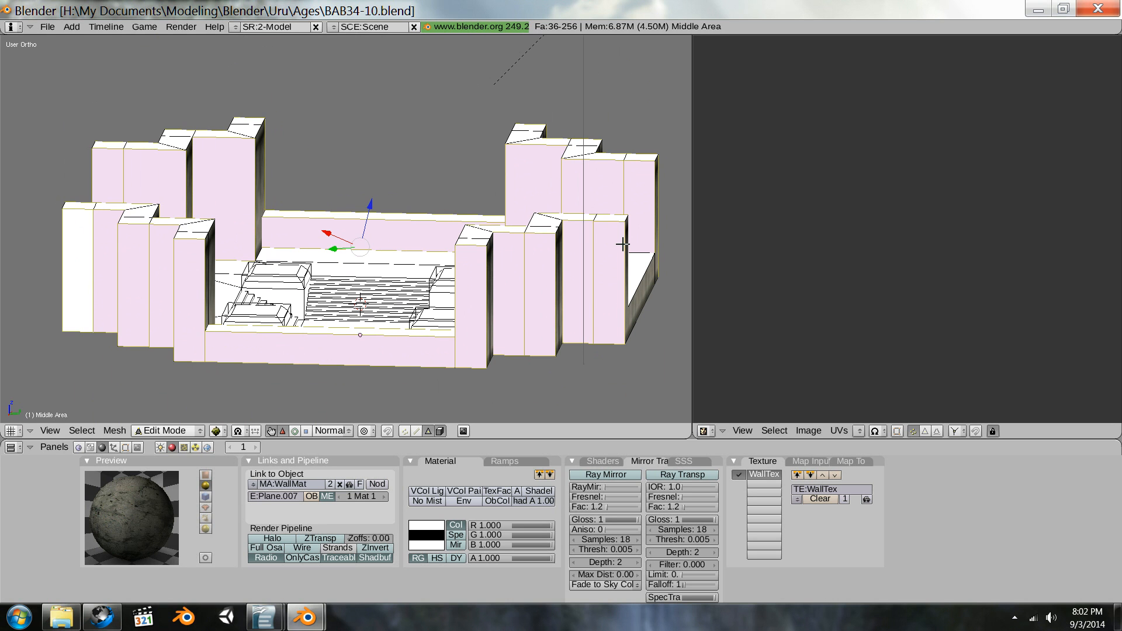
pyautogui.moveTo(602, 247); pyautogui.dragTo(347, 240, button='middle')
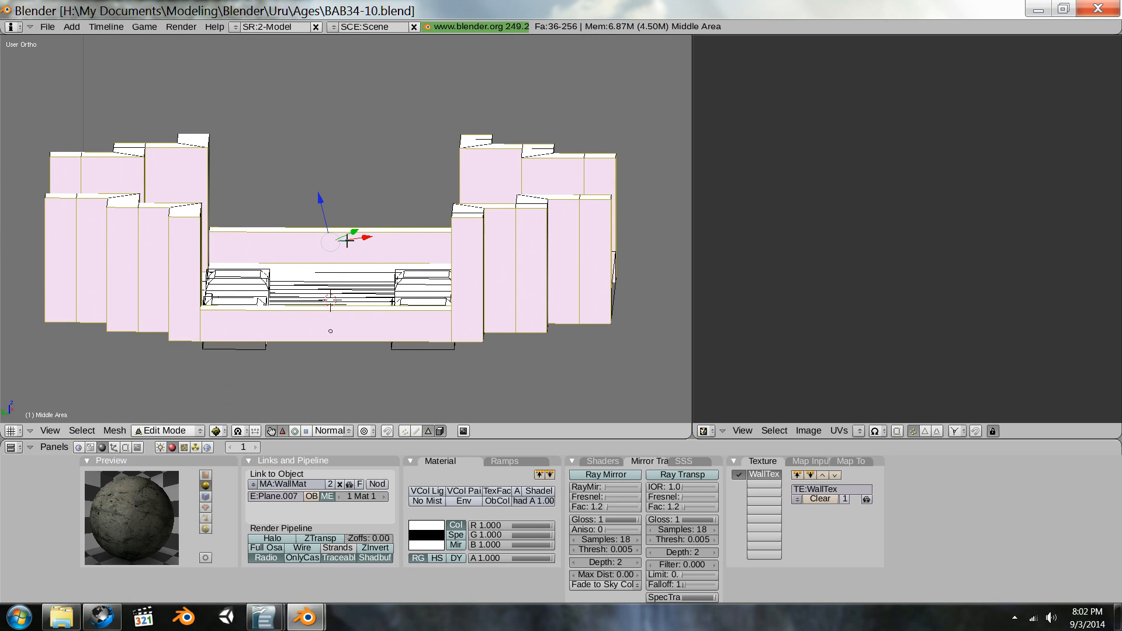
pyautogui.moveTo(348, 239); pyautogui.dragTo(353, 261, button='middle')
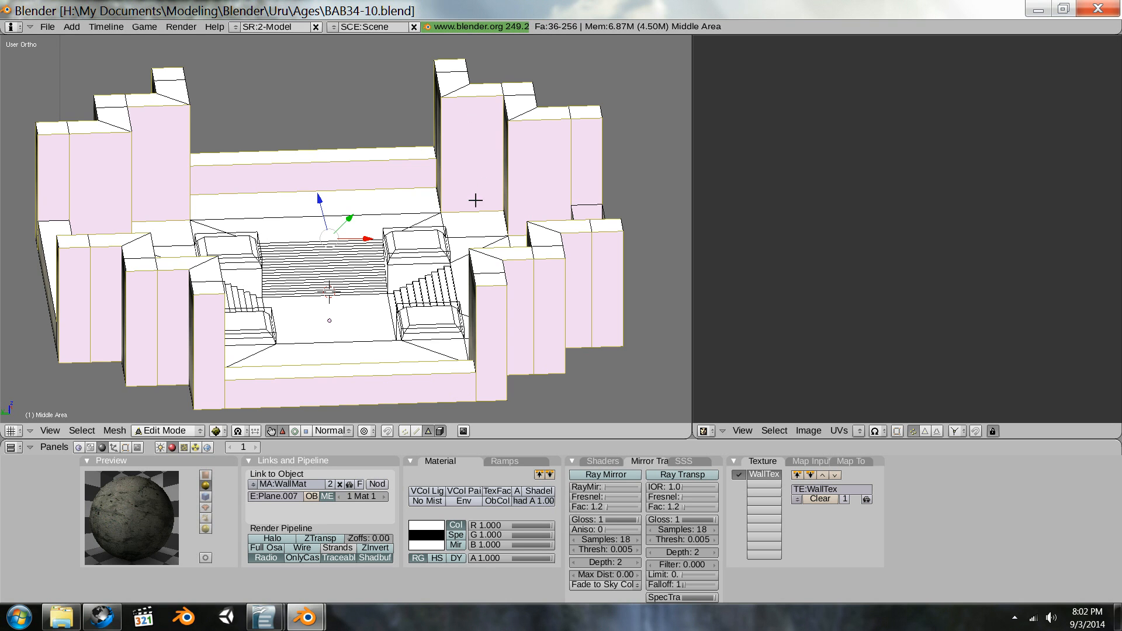
pyautogui.scroll(-1, 400, 210)
pyautogui.moveTo(485, 237)
pyautogui.mouseDown(button='middle')
pyautogui.moveTo(459, 242)
pyautogui.moveTo(480, 236)
pyautogui.mouseUp(button='middle')
pyautogui.press('KP_3')
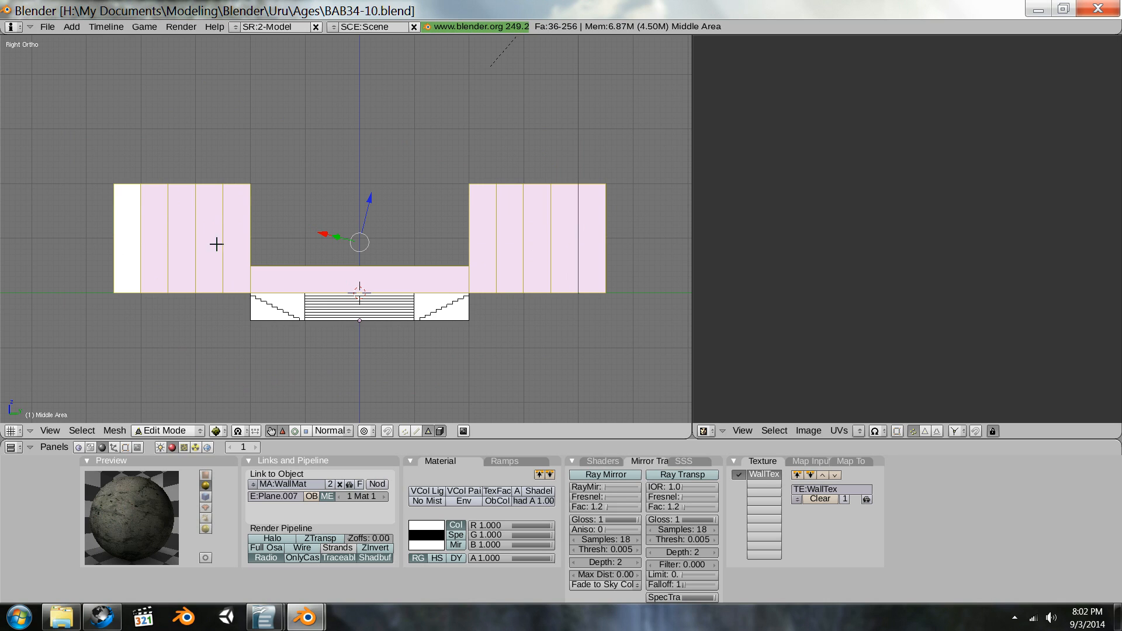
pyautogui.press('u')
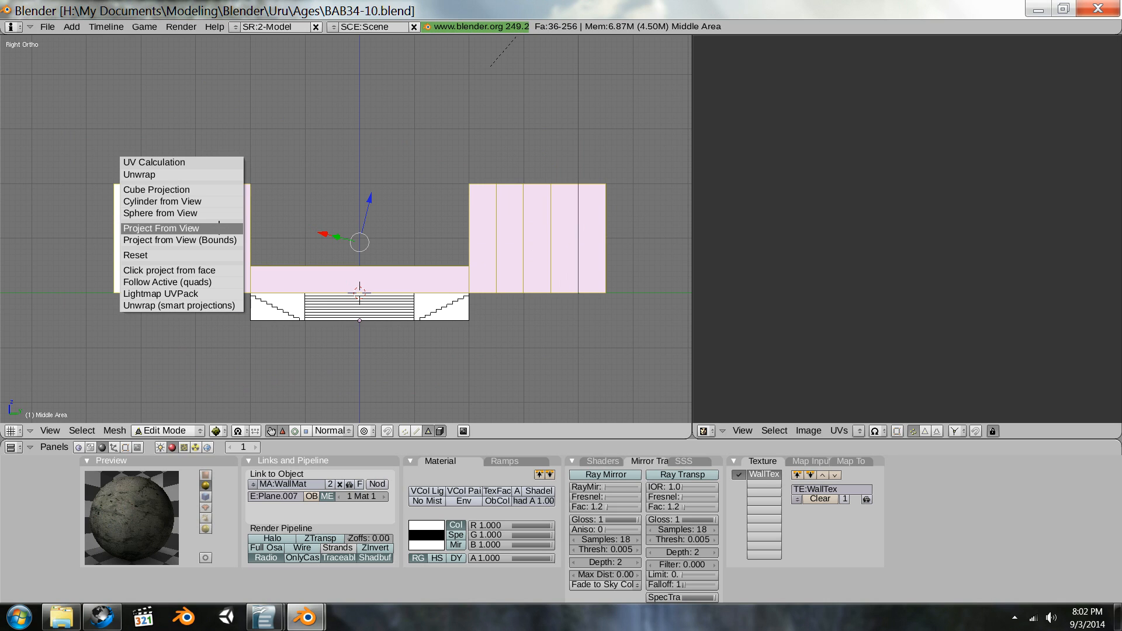
pyautogui.click(191, 228)
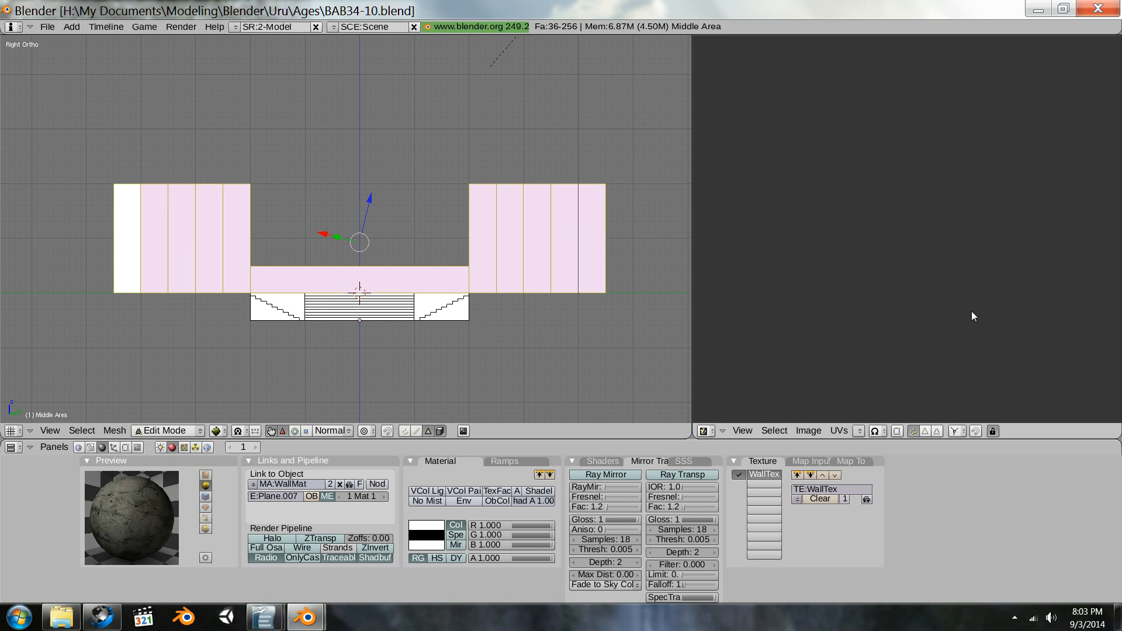
pyautogui.click(861, 431)
pyautogui.click(872, 419)
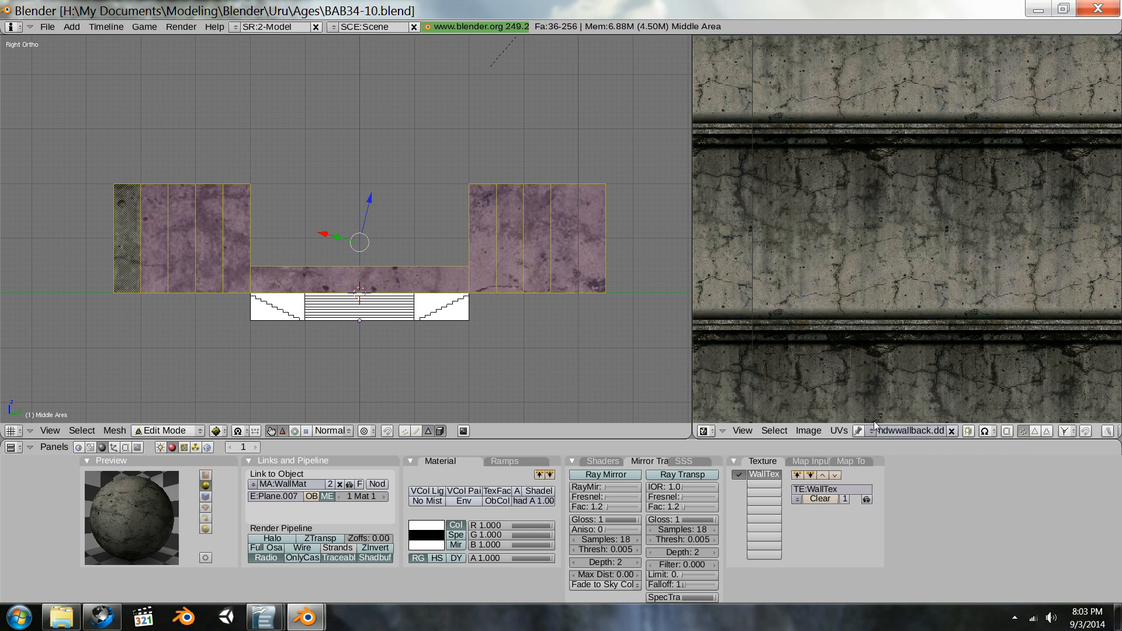
# Step: Scale the wall UVs up by about 6.4 so they span the height of one texture repeat
pyautogui.scroll(-3, 878, 214)
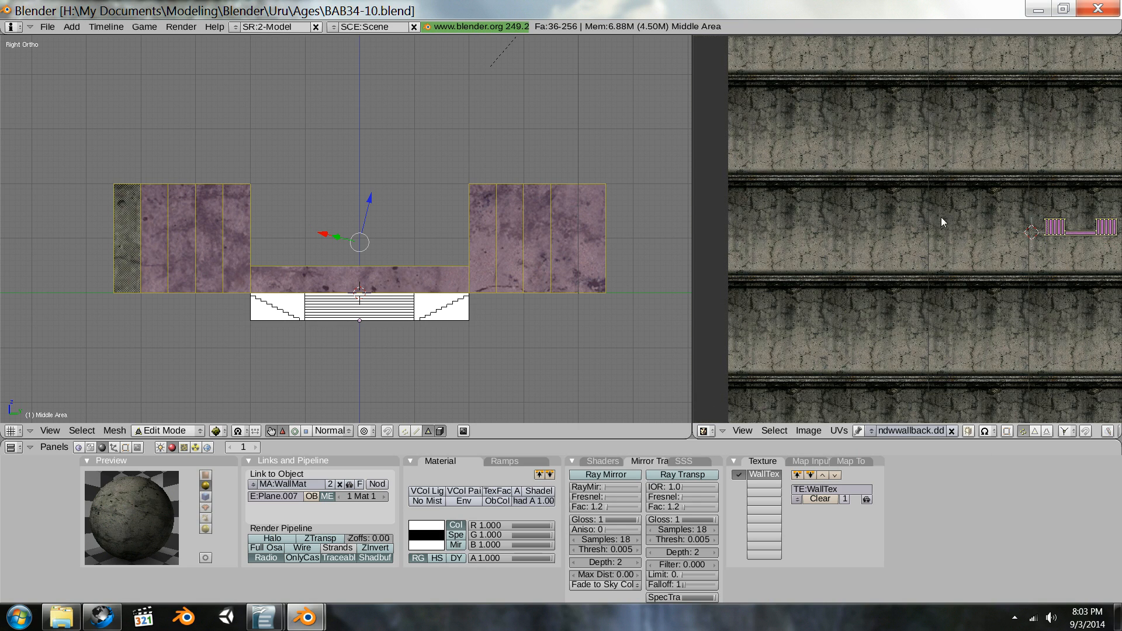
pyautogui.moveTo(1001, 216); pyautogui.dragTo(812, 238, button='middle')
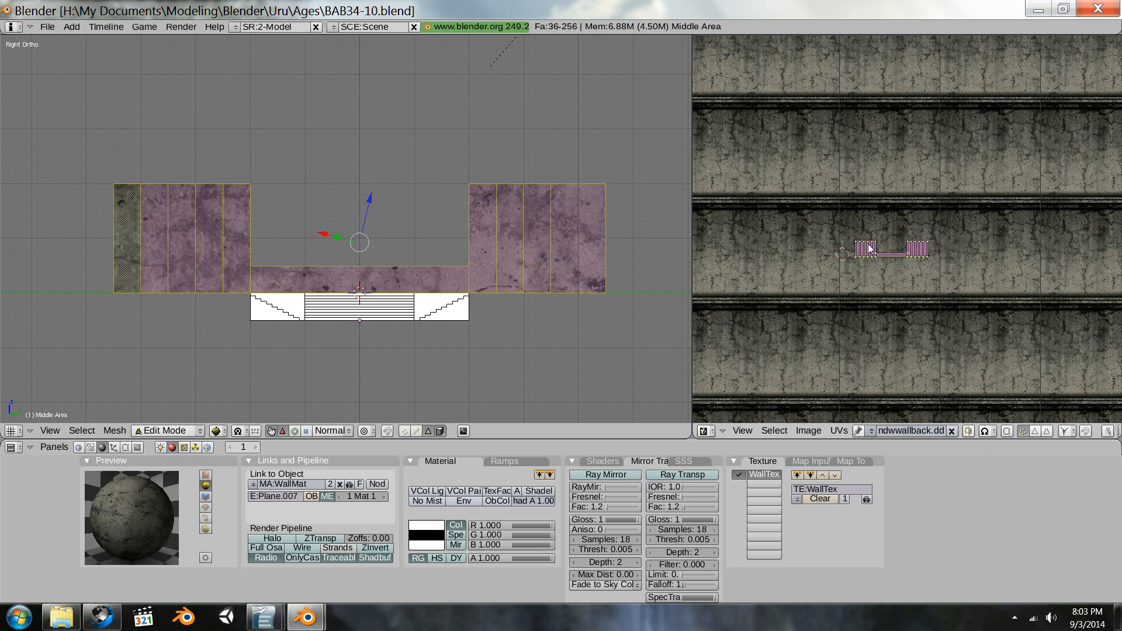
pyautogui.press('s')
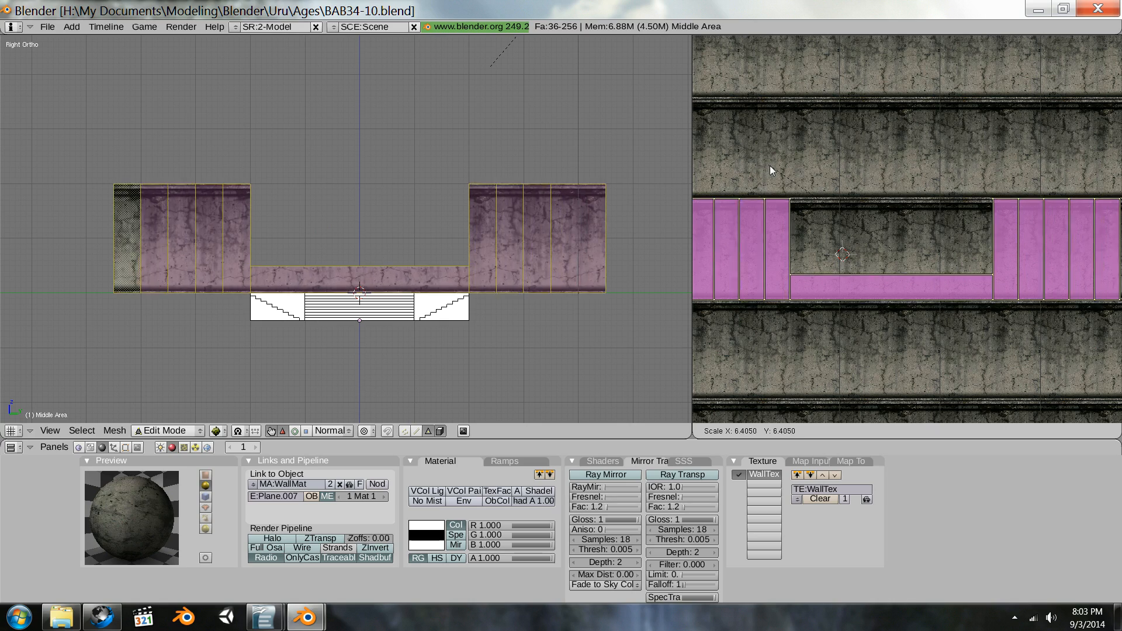
pyautogui.click(770, 166)
# Step: Move the wall UVs up so their top edge meets the upper edge of the texture's trim
pyautogui.moveTo(719, 227); pyautogui.dragTo(914, 257, button='middle')
pyautogui.scroll(1, 876, 212)
pyautogui.scroll(1, 875, 212)
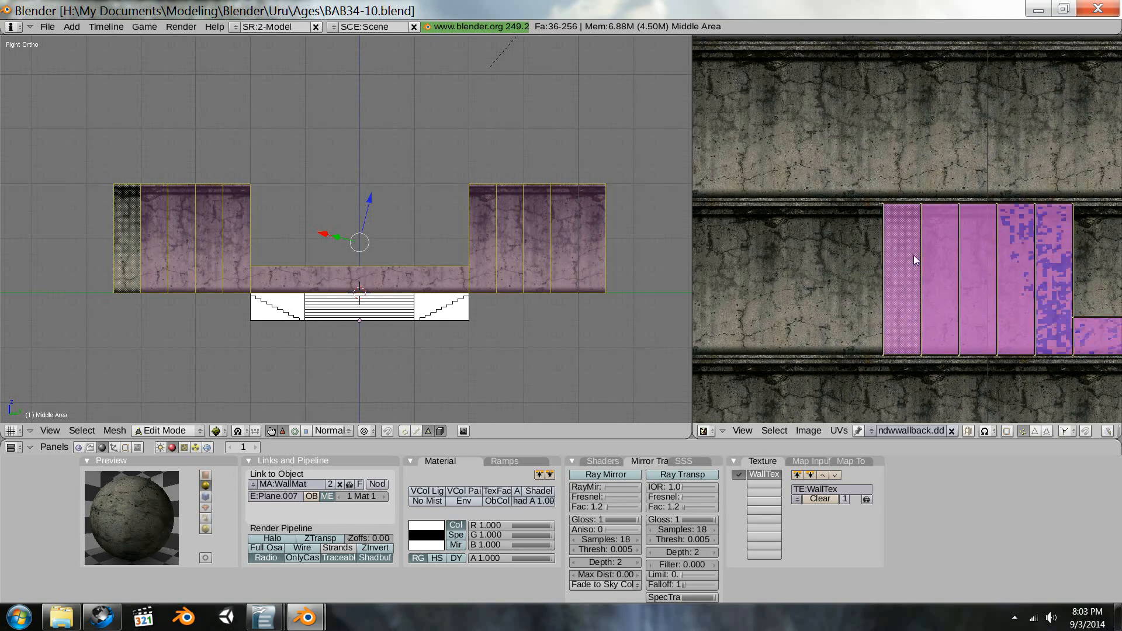
pyautogui.scroll(6, 895, 248)
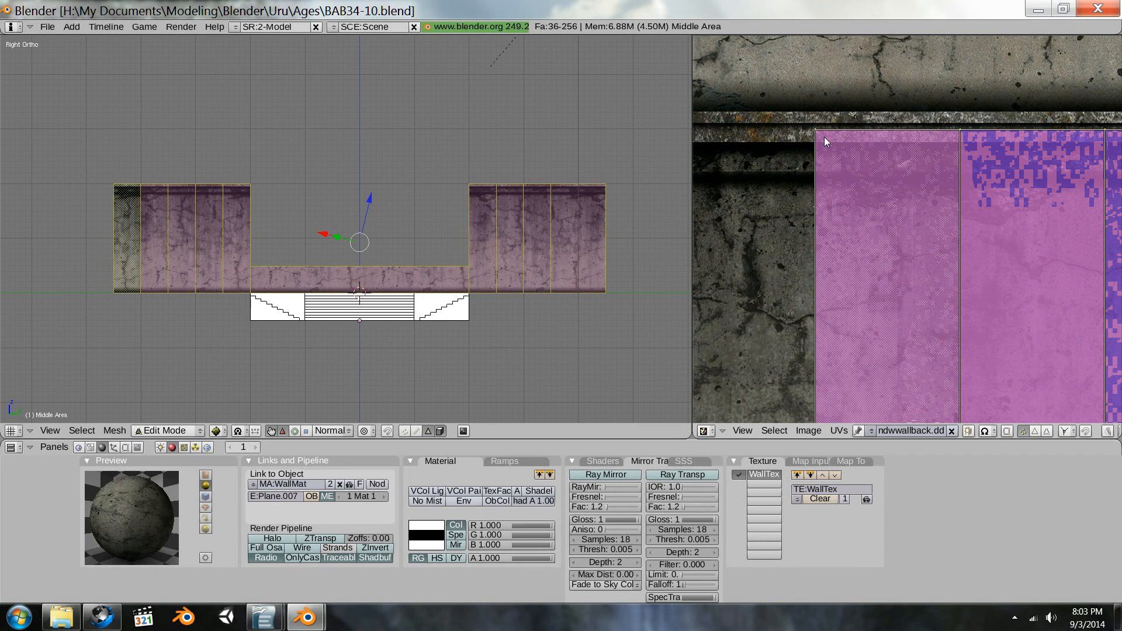
pyautogui.press('g')
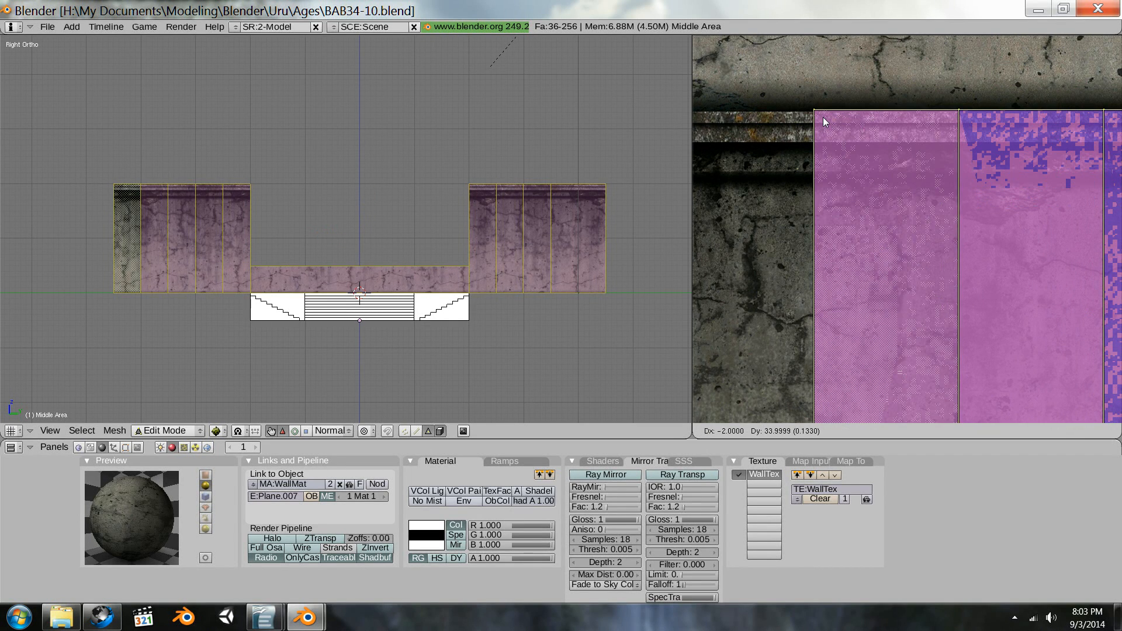
pyautogui.click(821, 118)
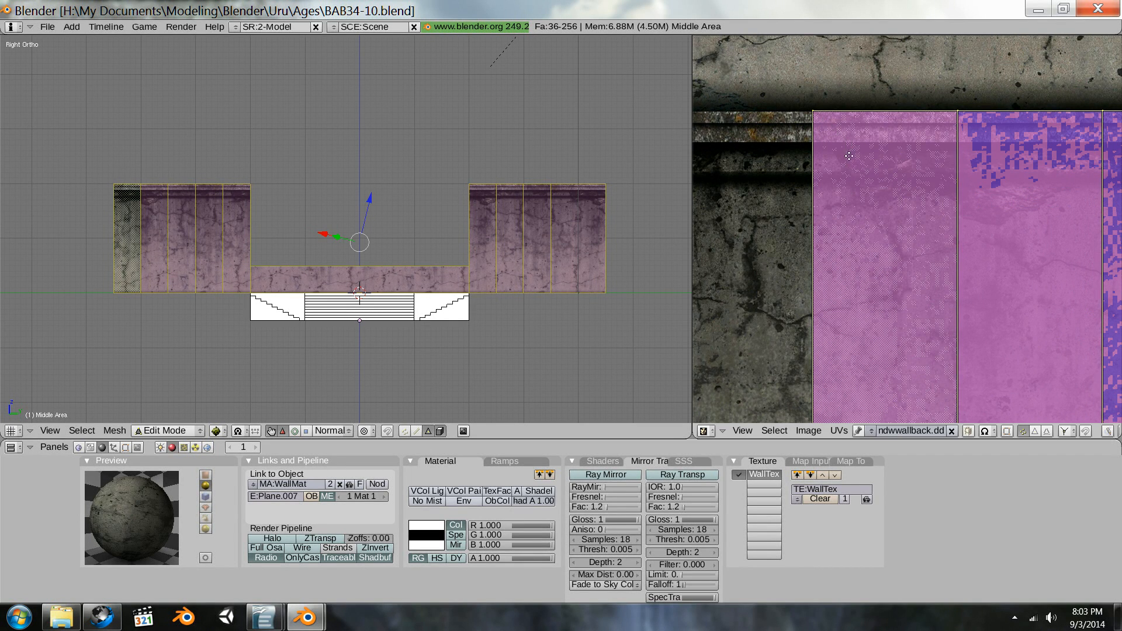
# Step: Fine-tune the UV position so the top edge sits exactly on the trim's upper boundary
pyautogui.moveTo(850, 156); pyautogui.dragTo(867, 233, button='middle')
pyautogui.scroll(3, 854, 222)
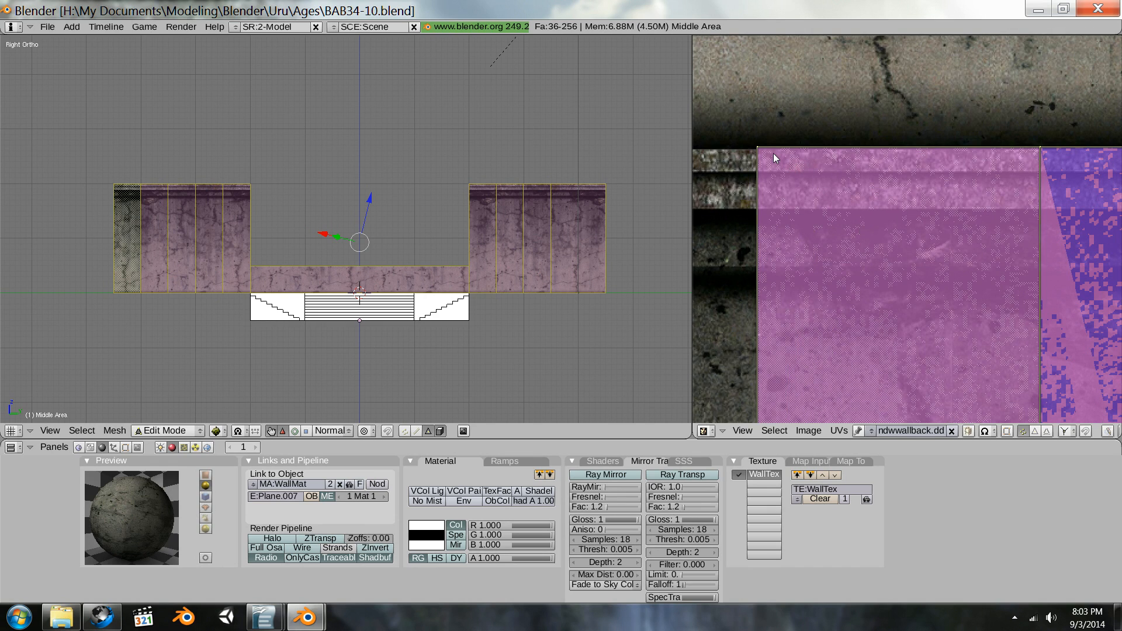
pyautogui.press('g')
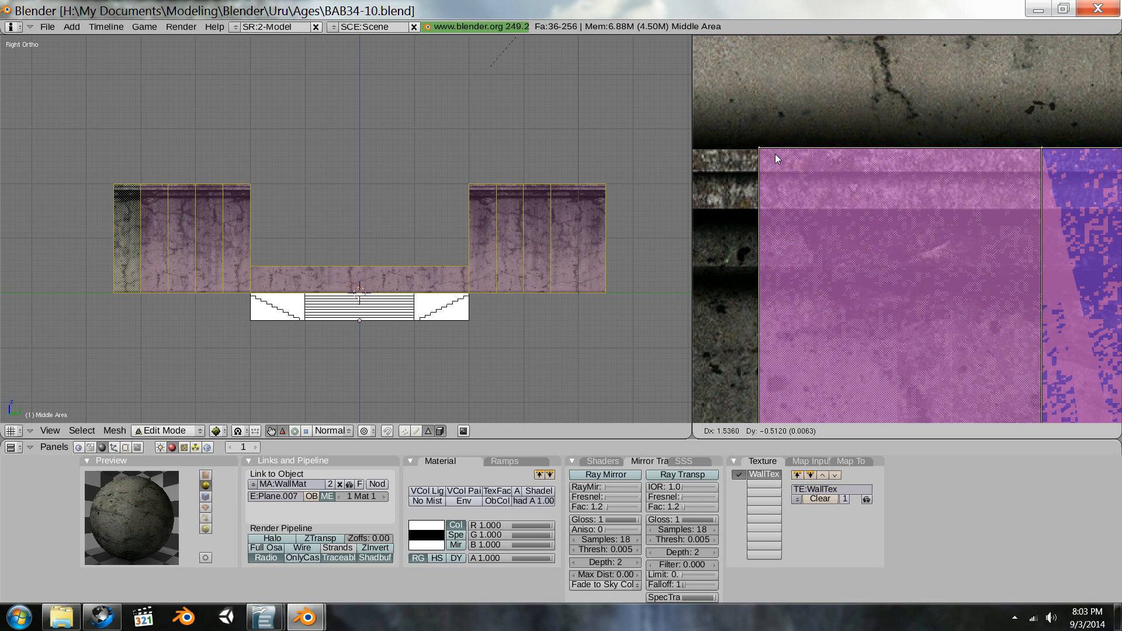
pyautogui.click(778, 161)
# Step: Scale the wall UVs up slightly to bring their bottom edge closer to the next trim
pyautogui.scroll(-5, 824, 240)
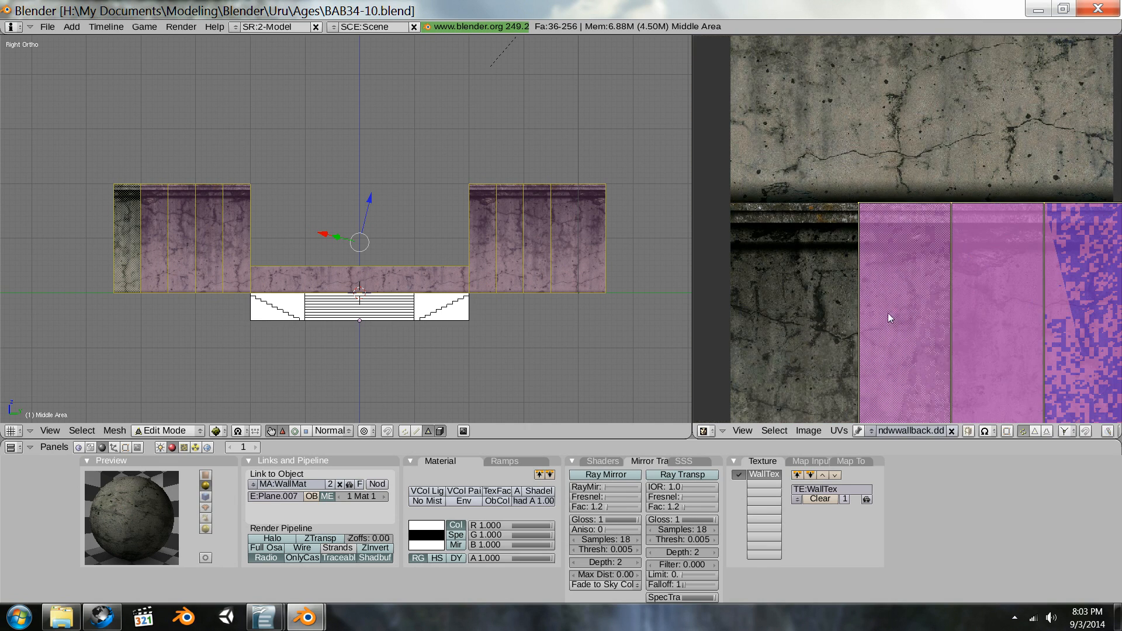
pyautogui.moveTo(884, 307); pyautogui.dragTo(842, 101, button='middle')
pyautogui.scroll(1, 866, 300)
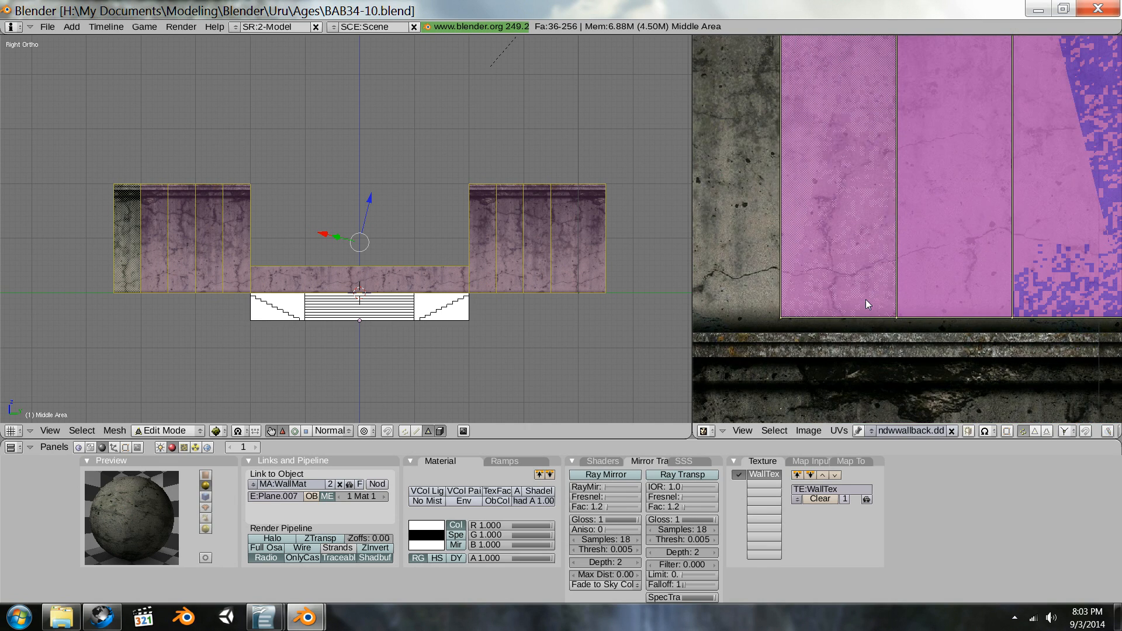
pyautogui.press('s')
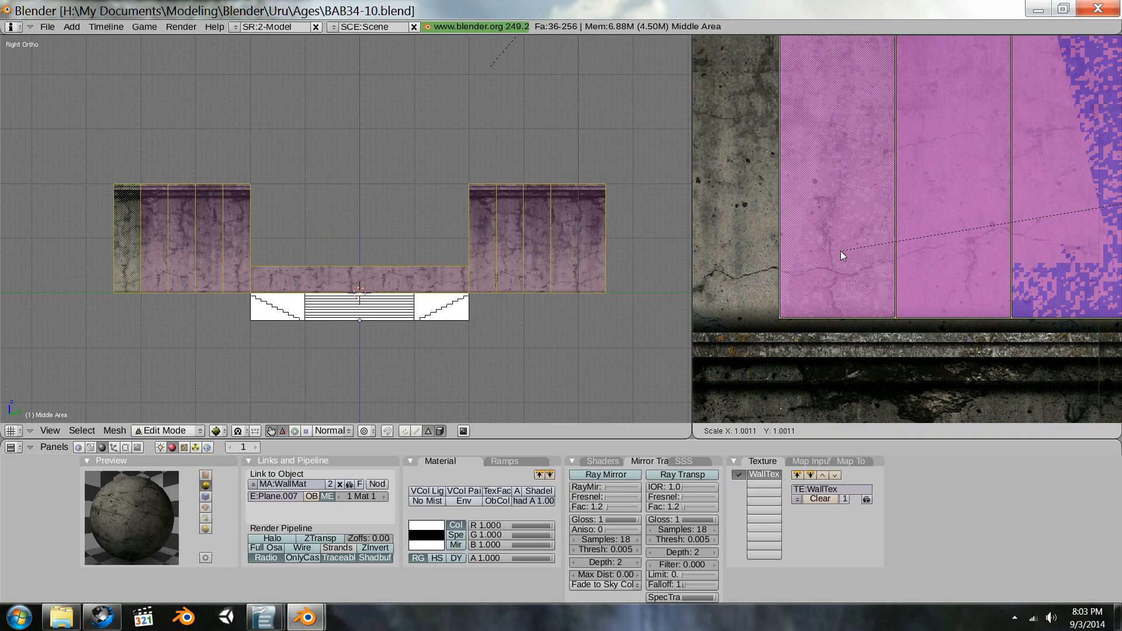
# Step: Move the enlarged UVs down slightly to realign their top edge with the trim's upper boundary
pyautogui.scroll(-3, 867, 245)
pyautogui.moveTo(842, 92); pyautogui.dragTo(881, 251, button='middle')
pyautogui.scroll(4, 882, 251)
pyautogui.scroll(2, 847, 178)
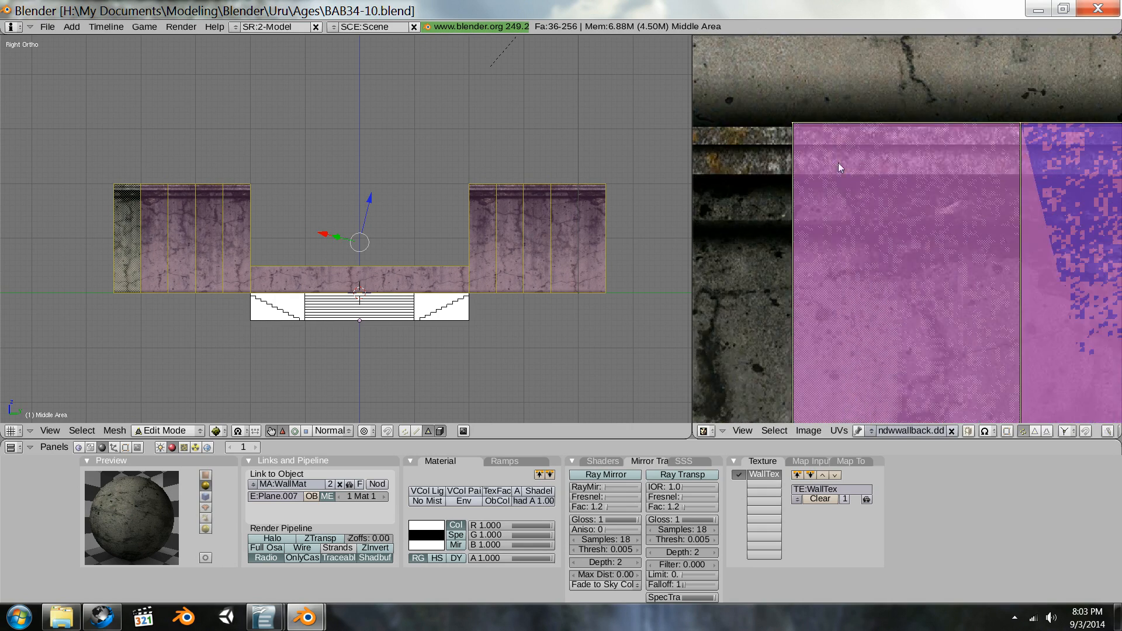
pyautogui.press('g')
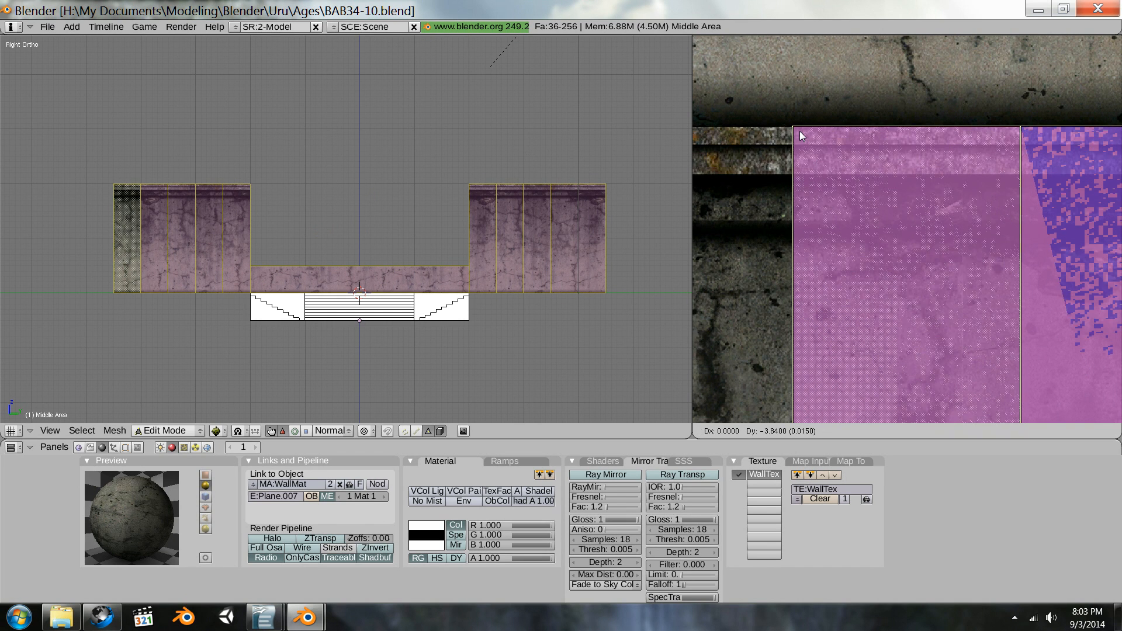
pyautogui.click(864, 187)
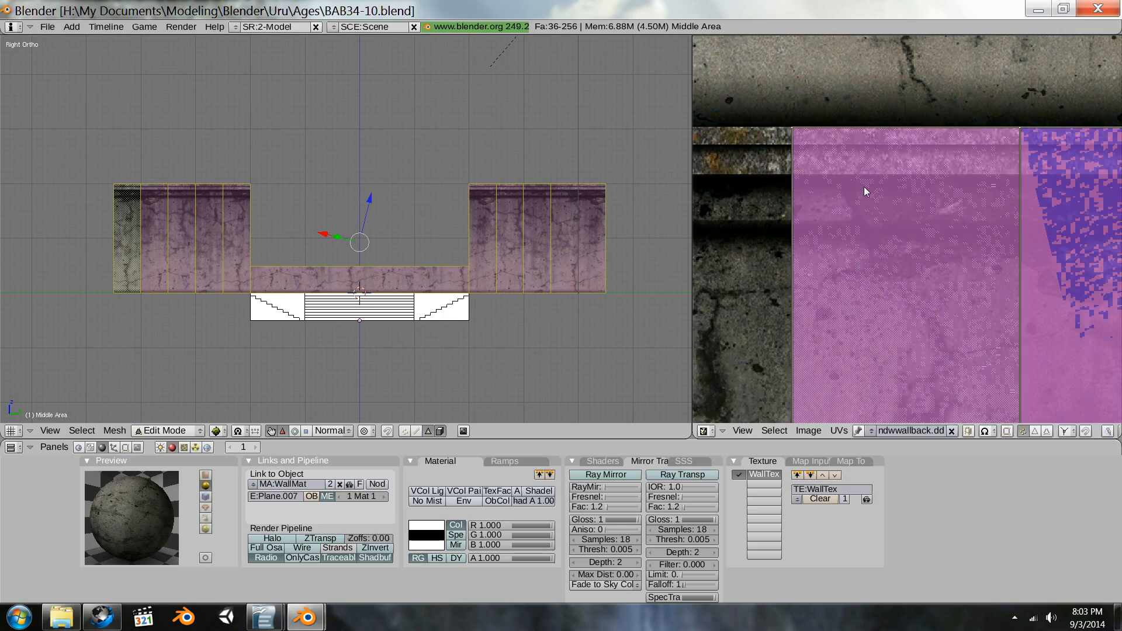
# Step: Check the UVs' bottom edge against the lower trim and scale the UVs up by about 1.008
pyautogui.scroll(-8, 876, 234)
pyautogui.moveTo(931, 283); pyautogui.dragTo(942, 39, button='middle')
pyautogui.scroll(7, 906, 208)
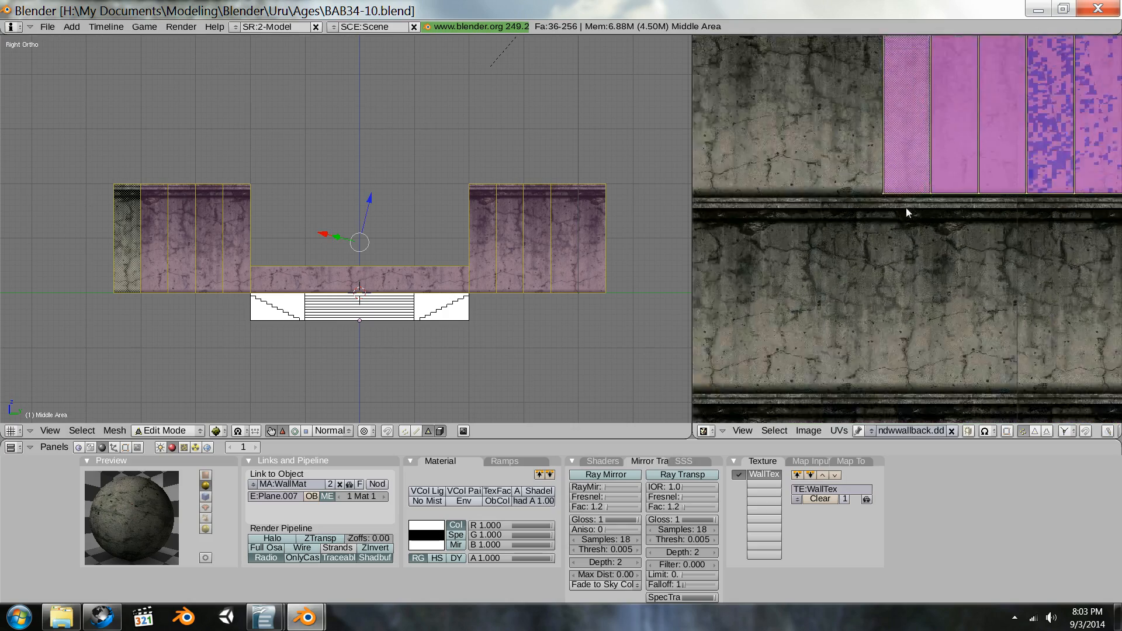
pyautogui.scroll(-6, 906, 208)
pyautogui.scroll(4, 906, 208)
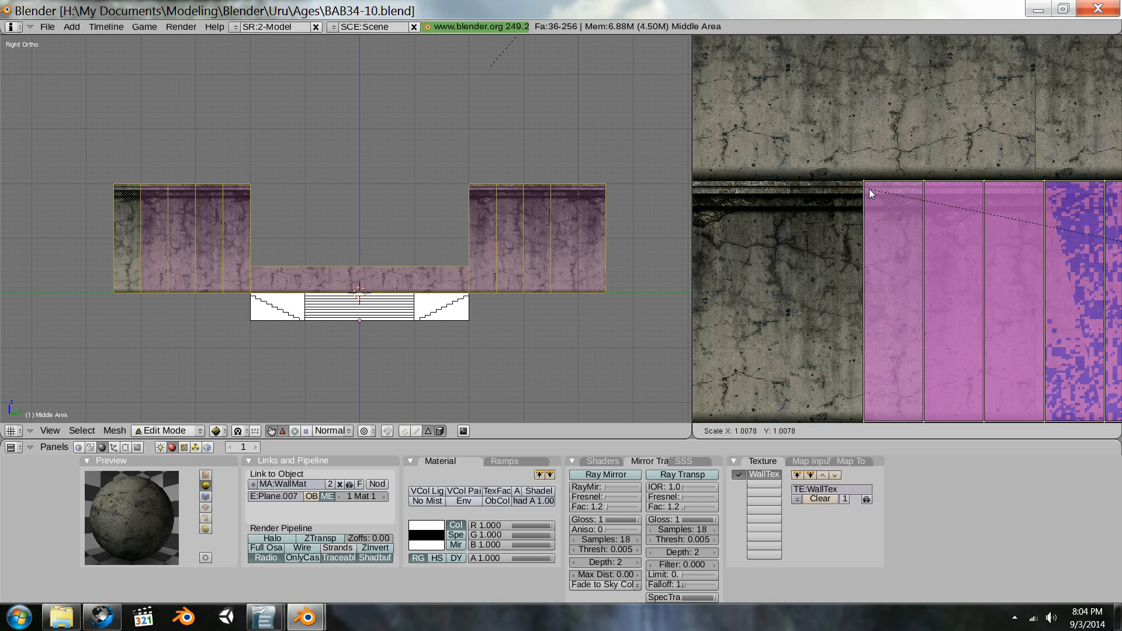
pyautogui.scroll(-2, 897, 237)
pyautogui.scroll(-1, 912, 257)
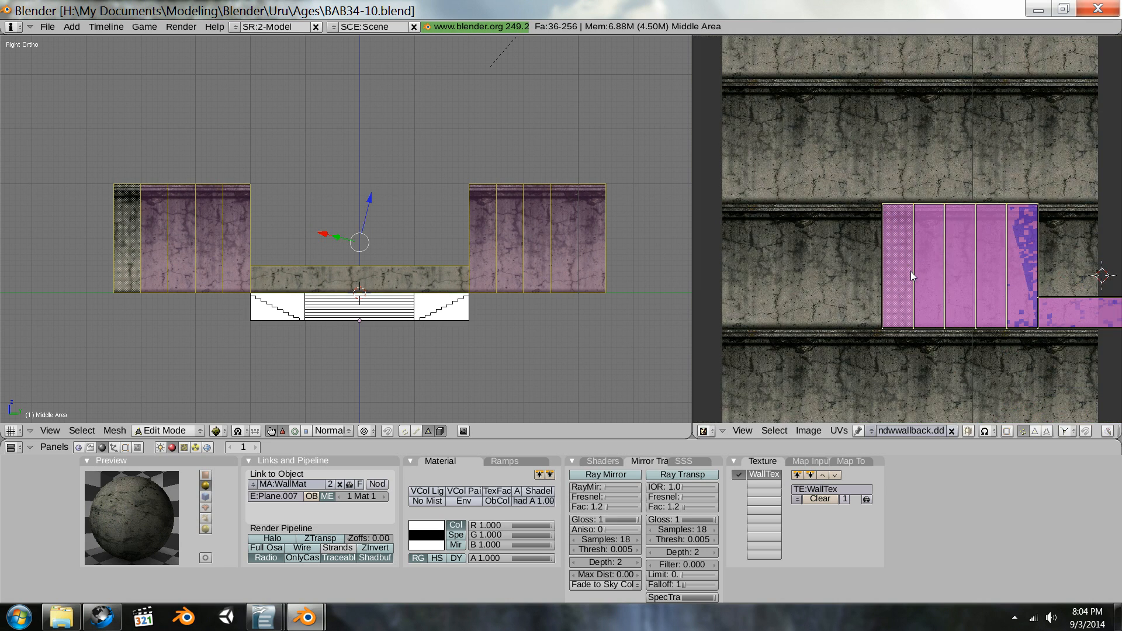
# Step: Check the wall UVs' bottom edge against the lower trim and scale the UVs up slightly so it reaches that trim
pyautogui.moveTo(911, 287); pyautogui.dragTo(910, 191, button='middle')
pyautogui.scroll(8, 897, 221)
pyautogui.scroll(-3, 885, 213)
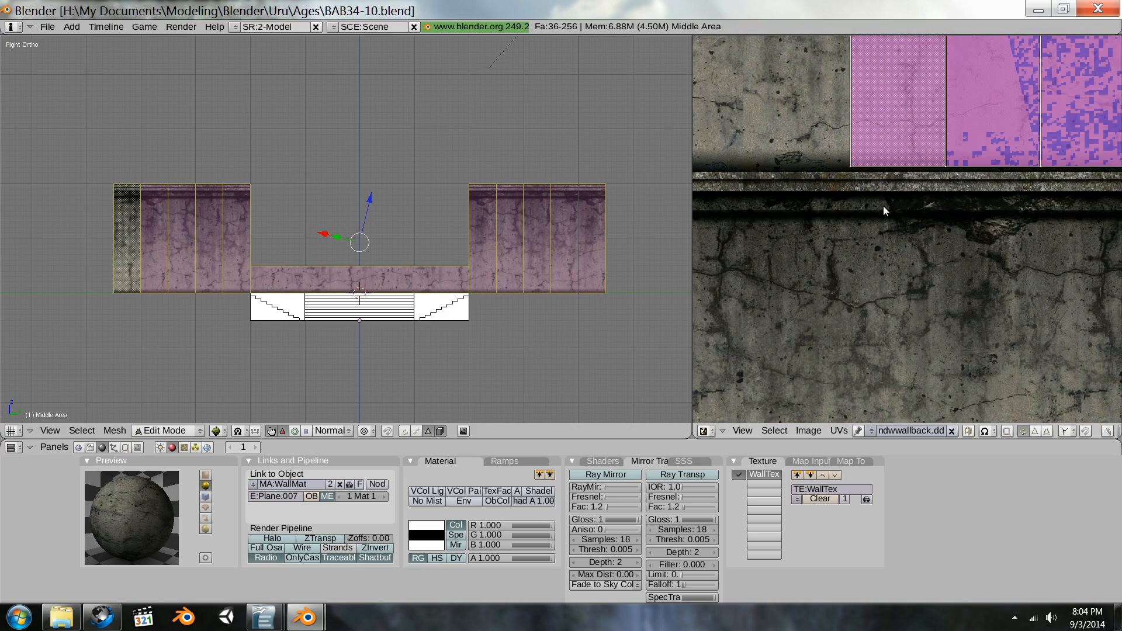
pyautogui.scroll(-3, 883, 176)
pyautogui.moveTo(943, 70); pyautogui.dragTo(945, 269, button='middle')
pyautogui.press('s')
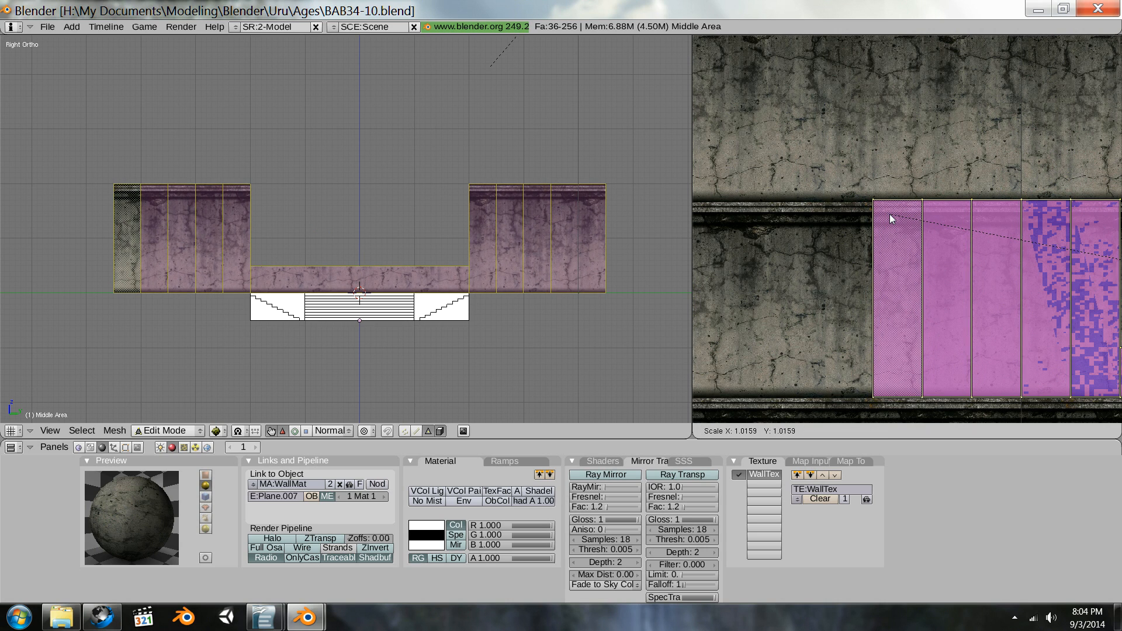
pyautogui.click(889, 214)
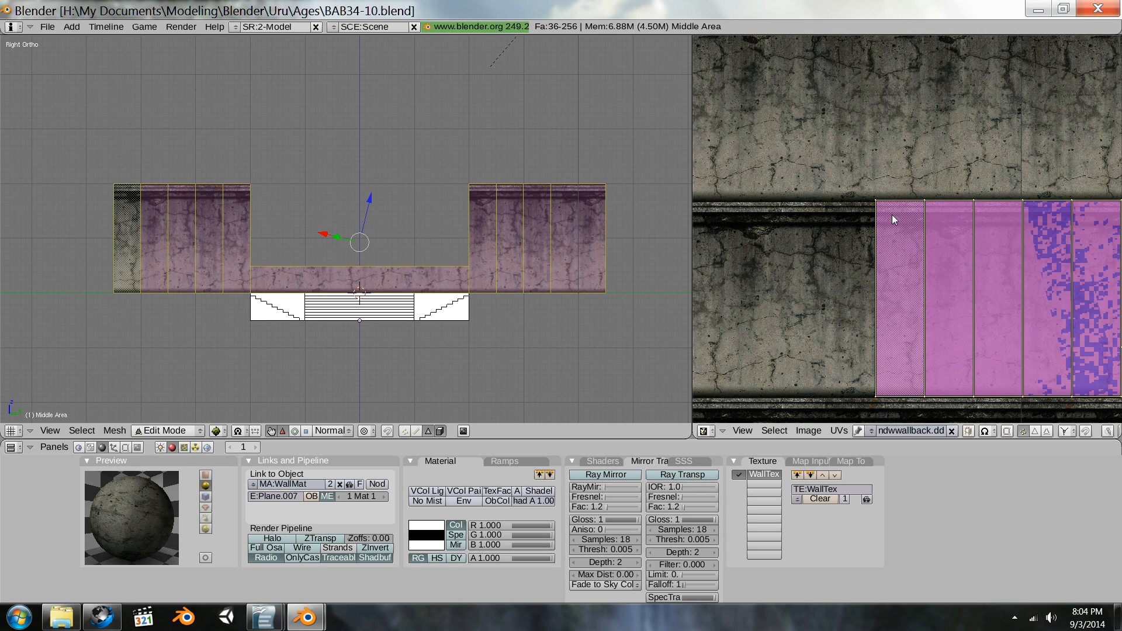
# Step: Move the enlarged wall UVs down so their top edge lies on the trim's upper boundary
pyautogui.scroll(-1, 918, 246)
pyautogui.scroll(-1, 912, 246)
pyautogui.scroll(8, 912, 246)
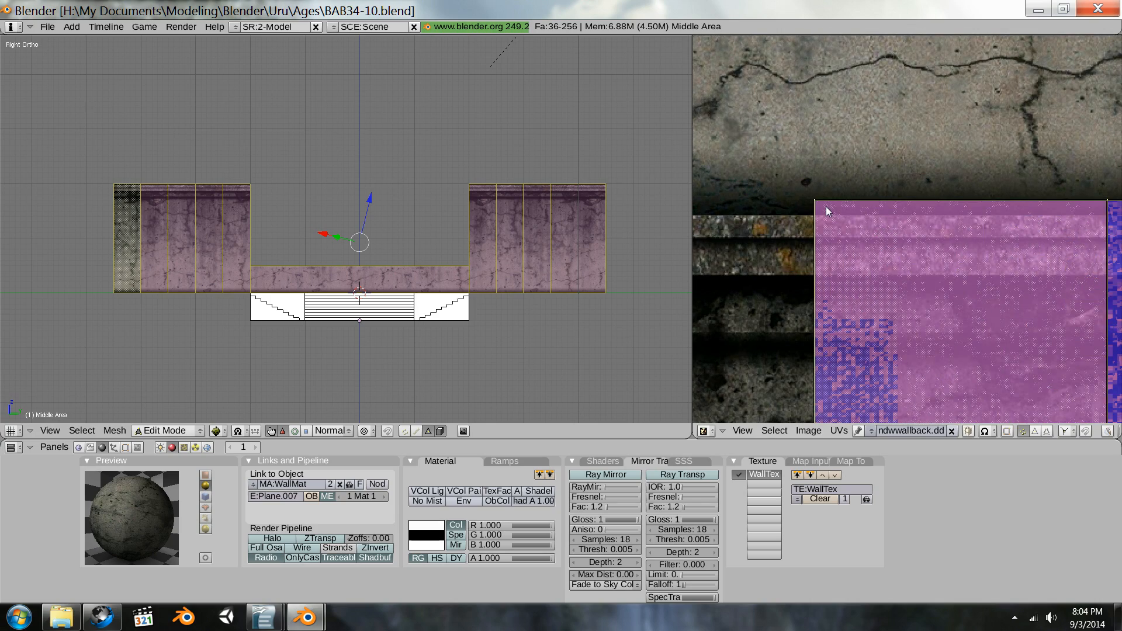
pyautogui.press('g')
pyautogui.click(831, 221)
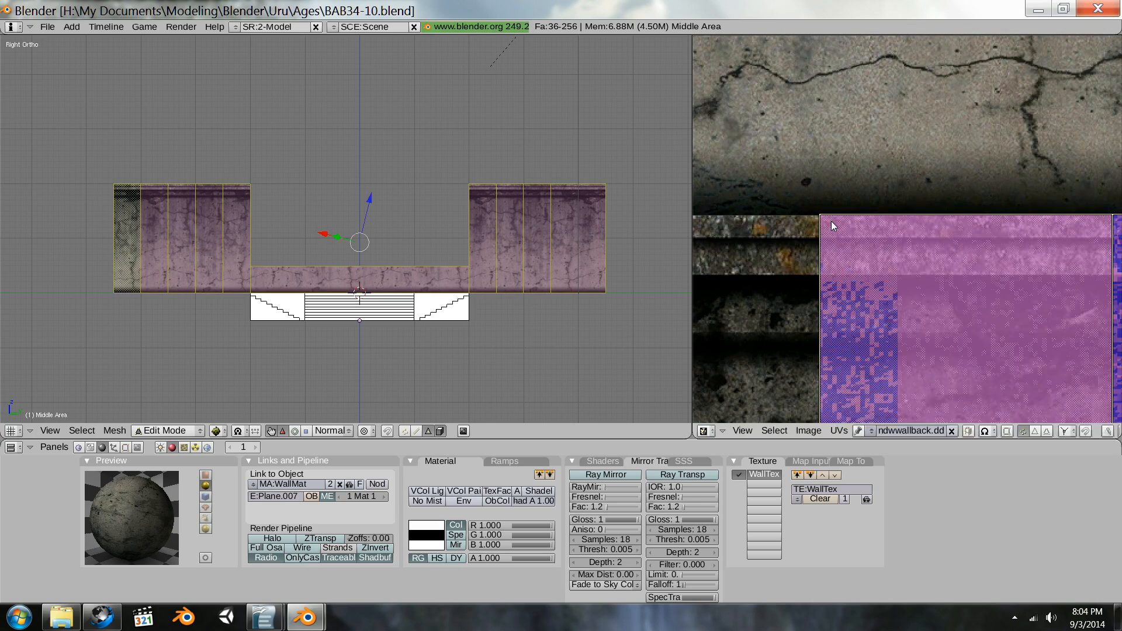
pyautogui.scroll(-6, 831, 221)
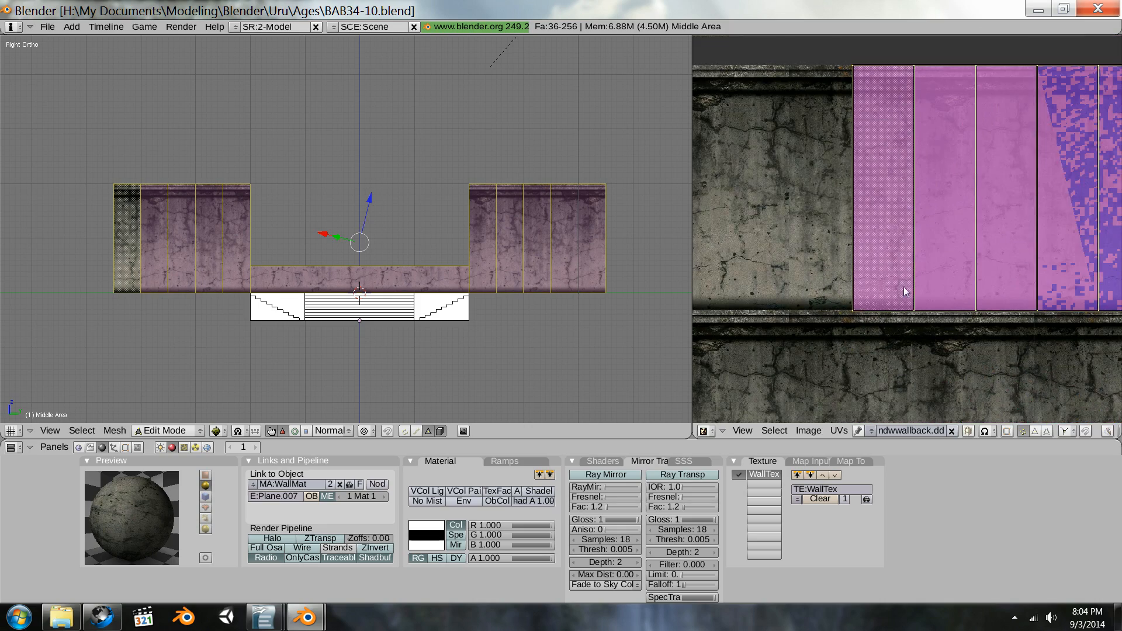
# Step: Scale the wall UVs to about 0.997 so their bottom edge meets the lower trim's upper boundary
pyautogui.scroll(6, 907, 279)
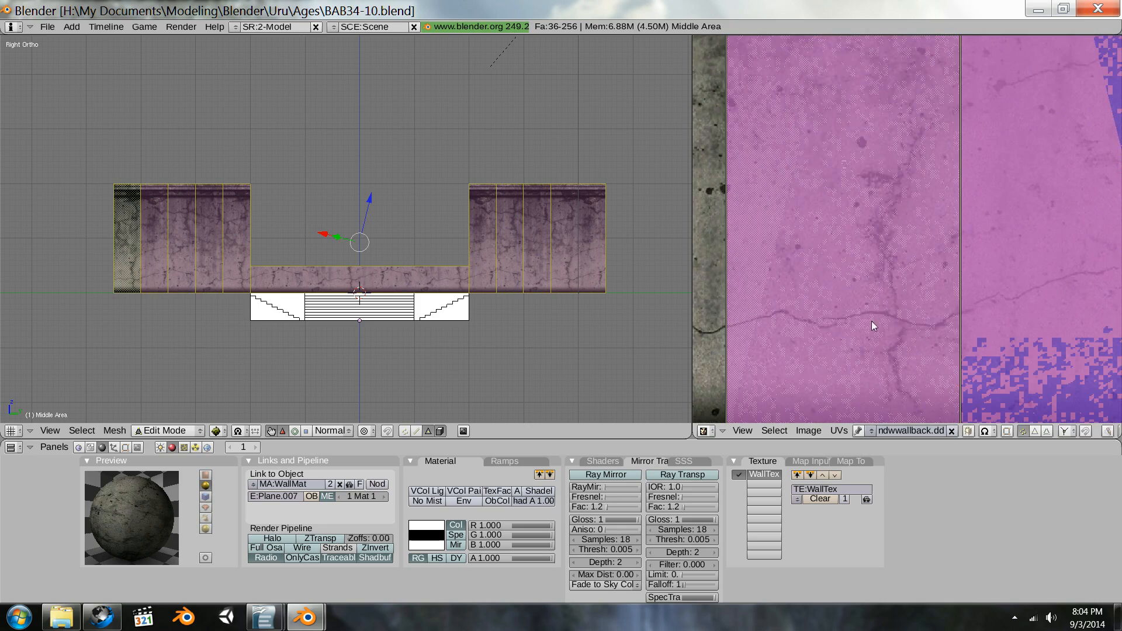
pyautogui.moveTo(905, 213); pyautogui.dragTo(927, 167, button='middle')
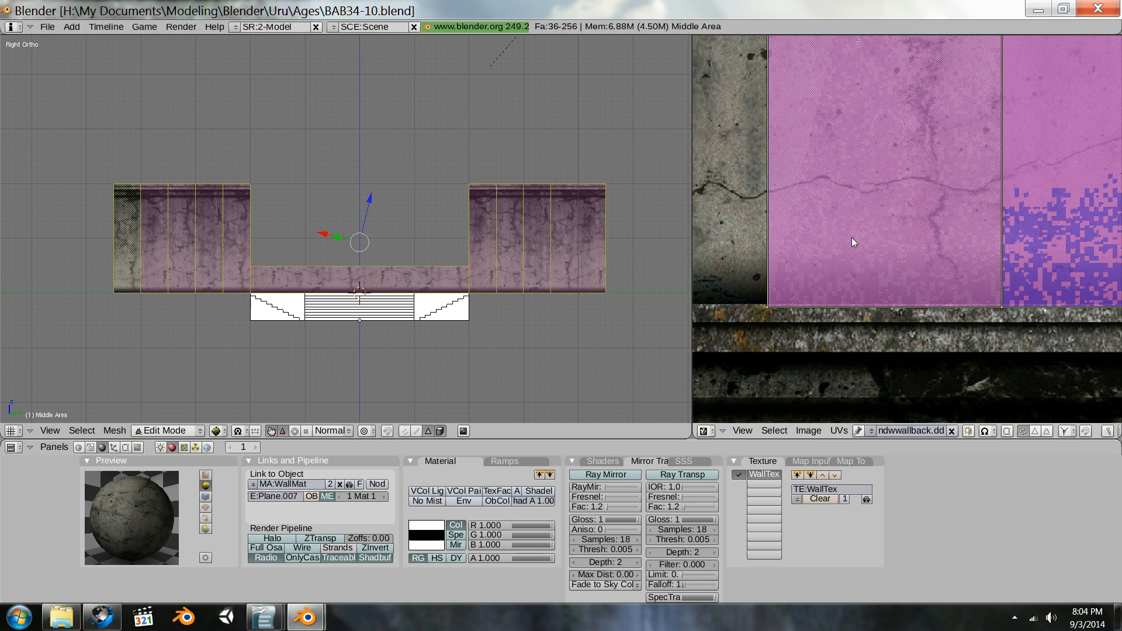
pyautogui.press('s')
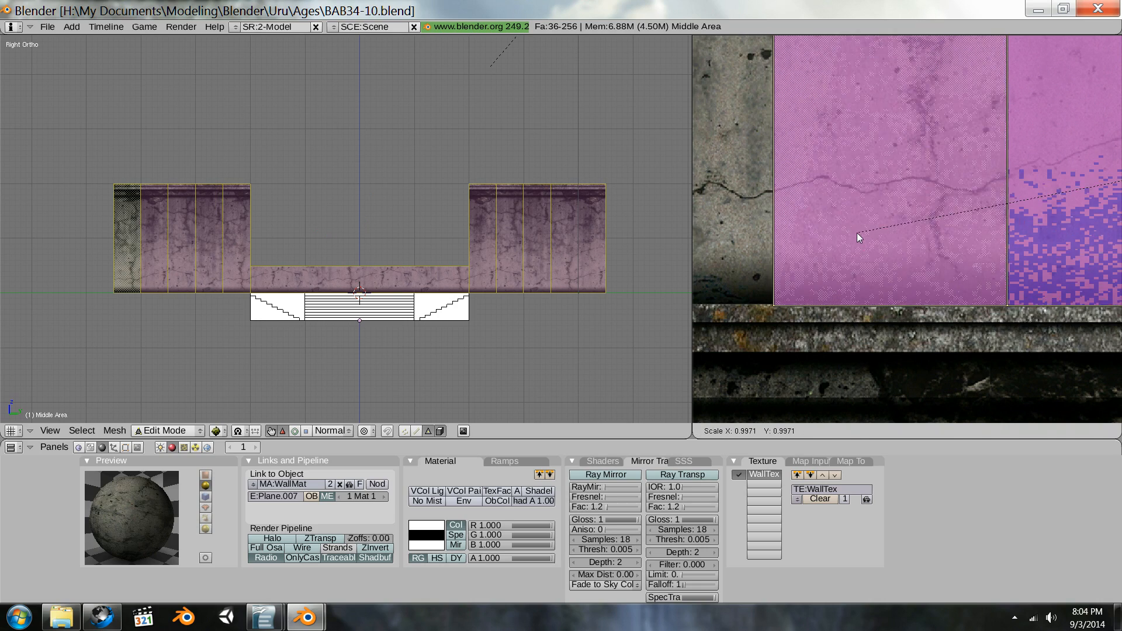
pyautogui.click(857, 232)
# Step: Move the wall UVs up by 1.6 to realign their top edge with the trim, and check the bottom edge against the lower trim
pyautogui.scroll(-6, 887, 257)
pyautogui.scroll(3, 948, 270)
pyautogui.scroll(1, 910, 233)
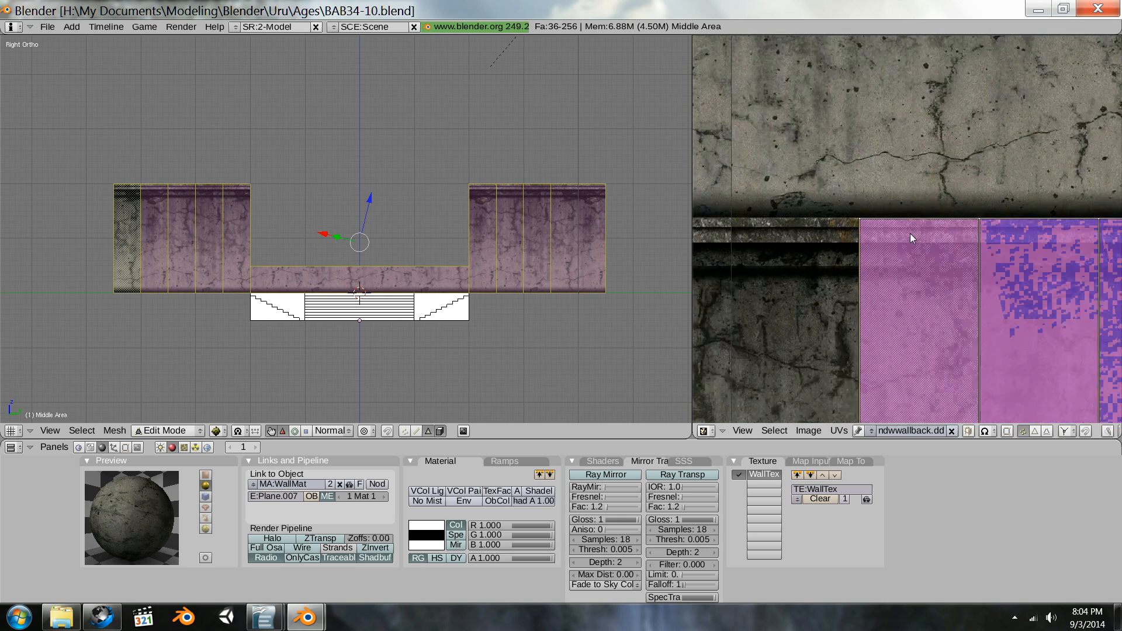
pyautogui.scroll(2, 909, 233)
pyautogui.press('g')
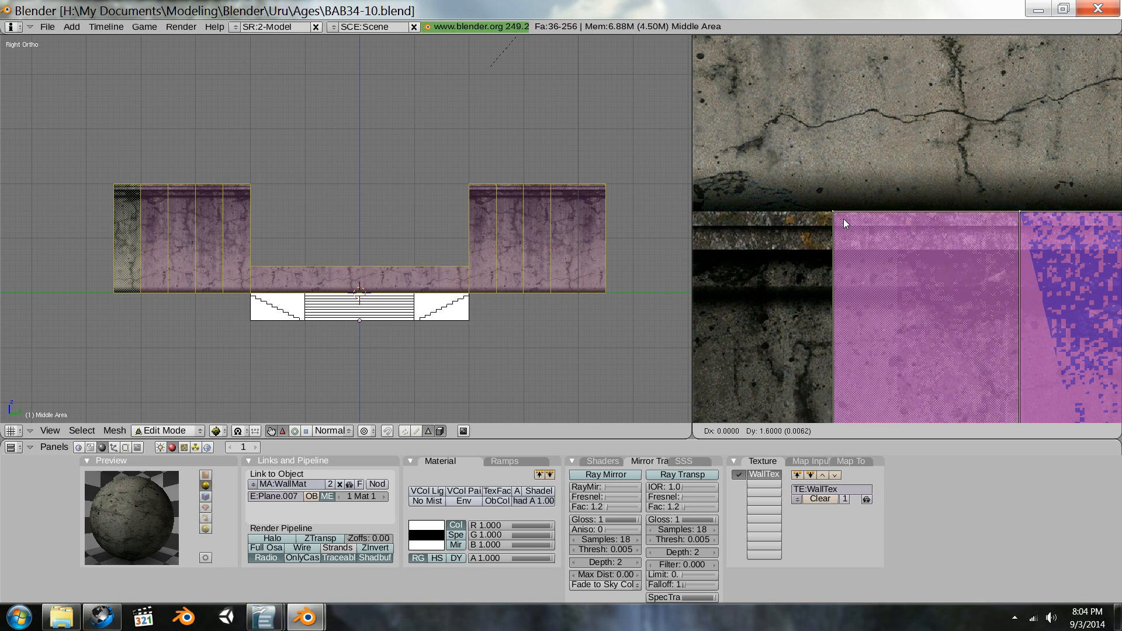
pyautogui.click(843, 218)
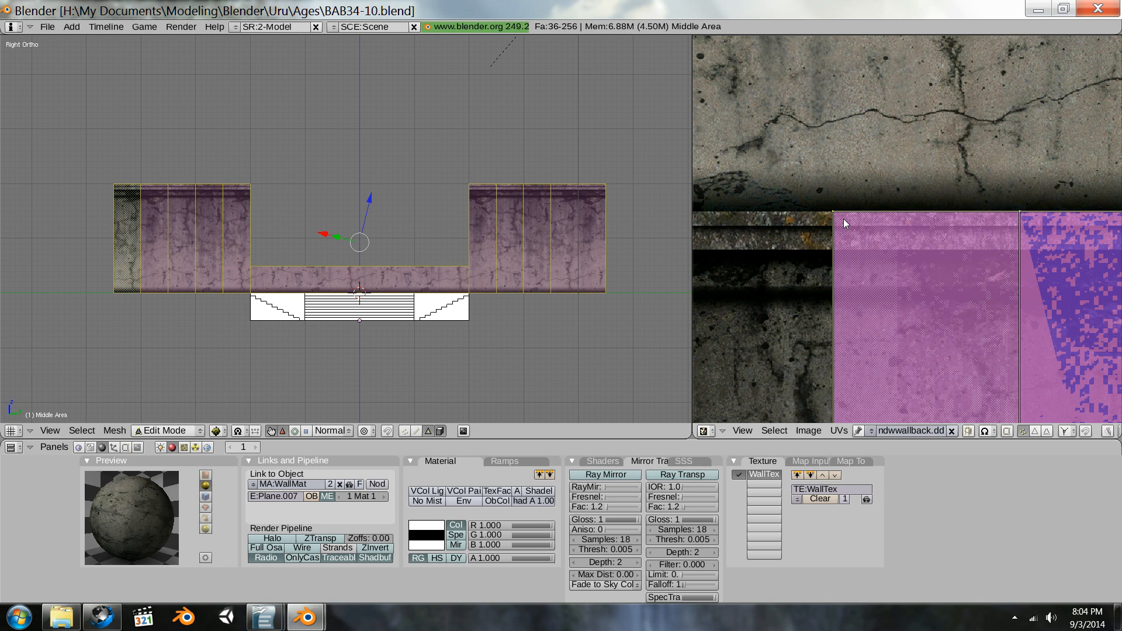
pyautogui.scroll(-5, 900, 274)
pyautogui.moveTo(938, 307); pyautogui.dragTo(946, 125, button='middle')
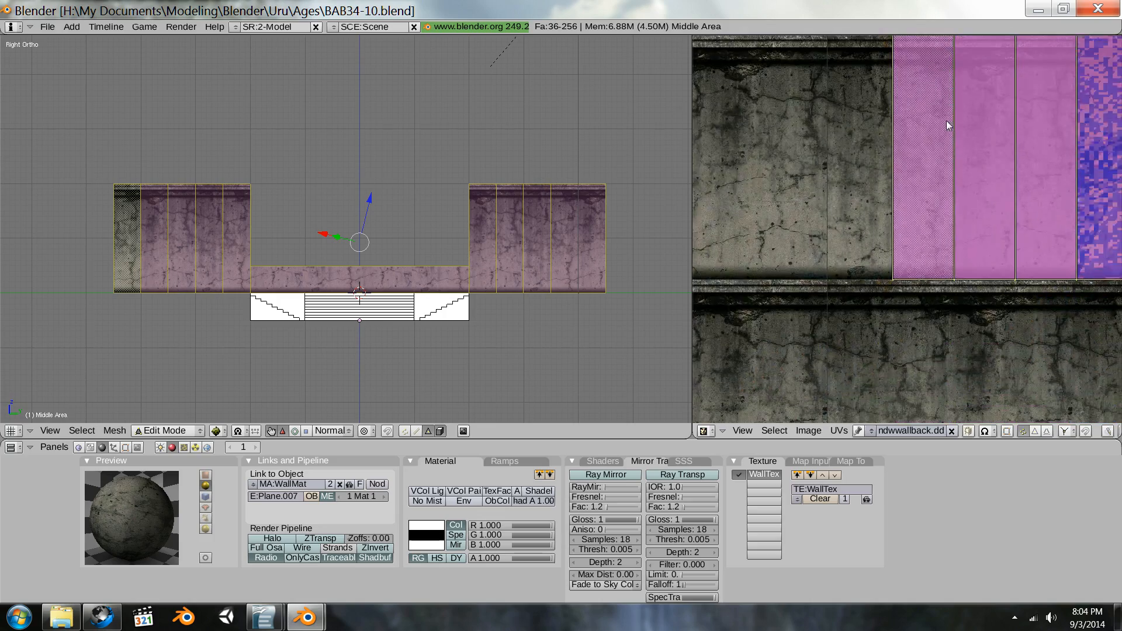
pyautogui.scroll(5, 907, 292)
pyautogui.moveTo(925, 282); pyautogui.dragTo(923, 201, button='middle')
pyautogui.scroll(2, 925, 241)
pyautogui.scroll(-5, 924, 242)
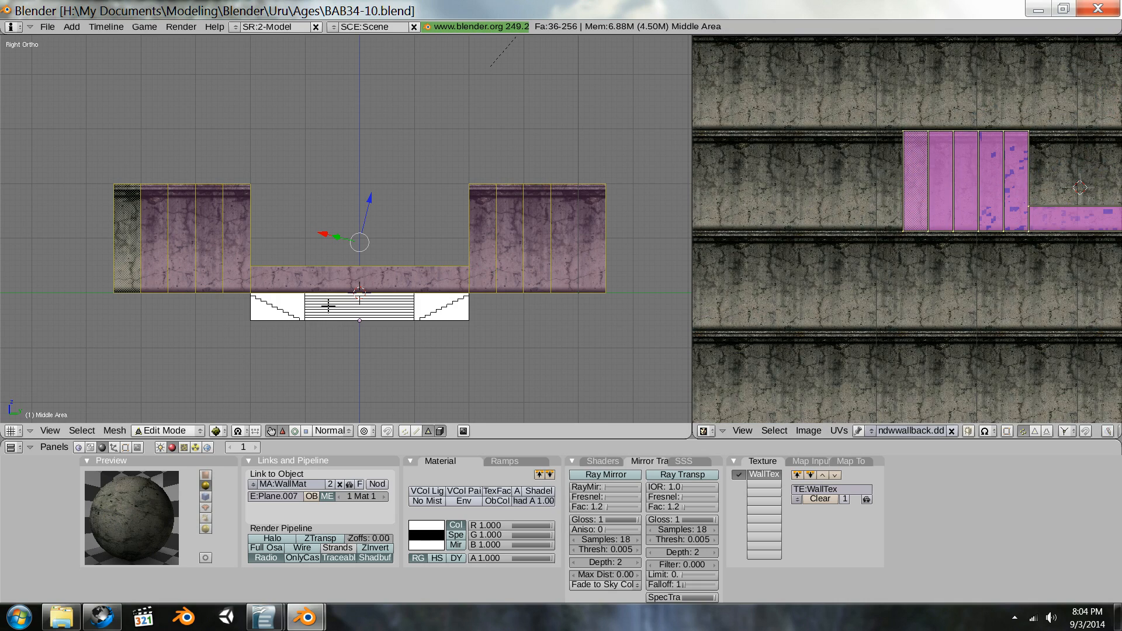
# Step: Examine how the texture lines up across the wall corners of the model, along both the top trim and the base
pyautogui.keyDown('shift'); pyautogui.moveTo(464, 304); pyautogui.dragTo(366, 311, button='middle'); pyautogui.keyUp('shift')
pyautogui.scroll(3, 564, 239)
pyautogui.moveTo(564, 238); pyautogui.dragTo(492, 240, button='middle')
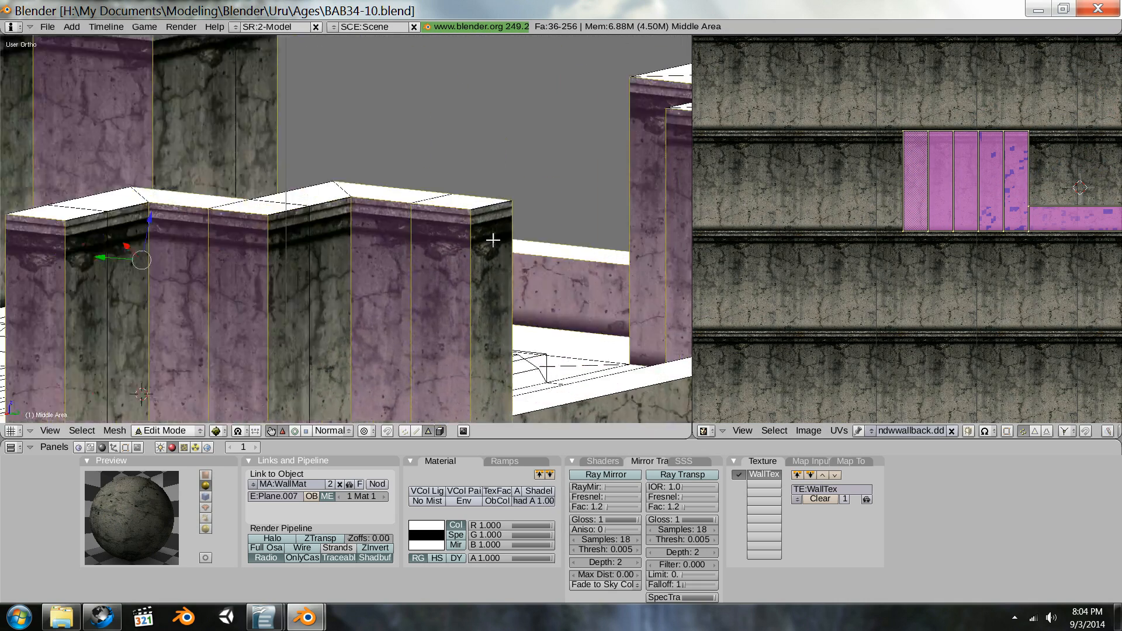
pyautogui.scroll(8, 493, 240)
pyautogui.keyDown('shift'); pyautogui.moveTo(299, 191); pyautogui.dragTo(488, 168, button='middle'); pyautogui.keyUp('shift')
pyautogui.scroll(3, 380, 184)
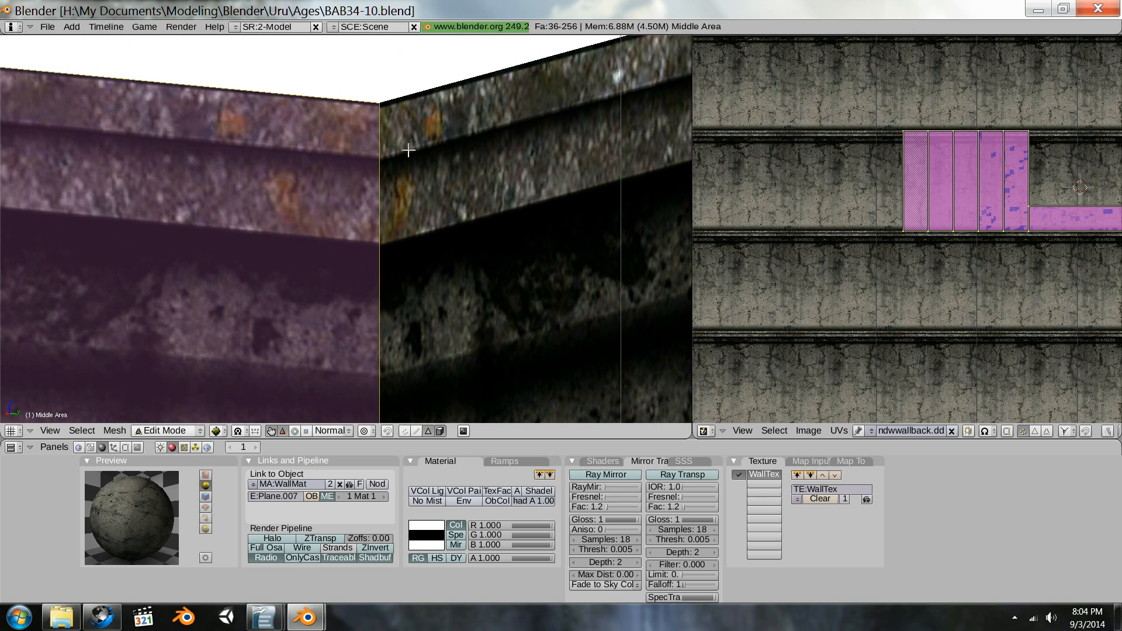
pyautogui.scroll(2, 402, 145)
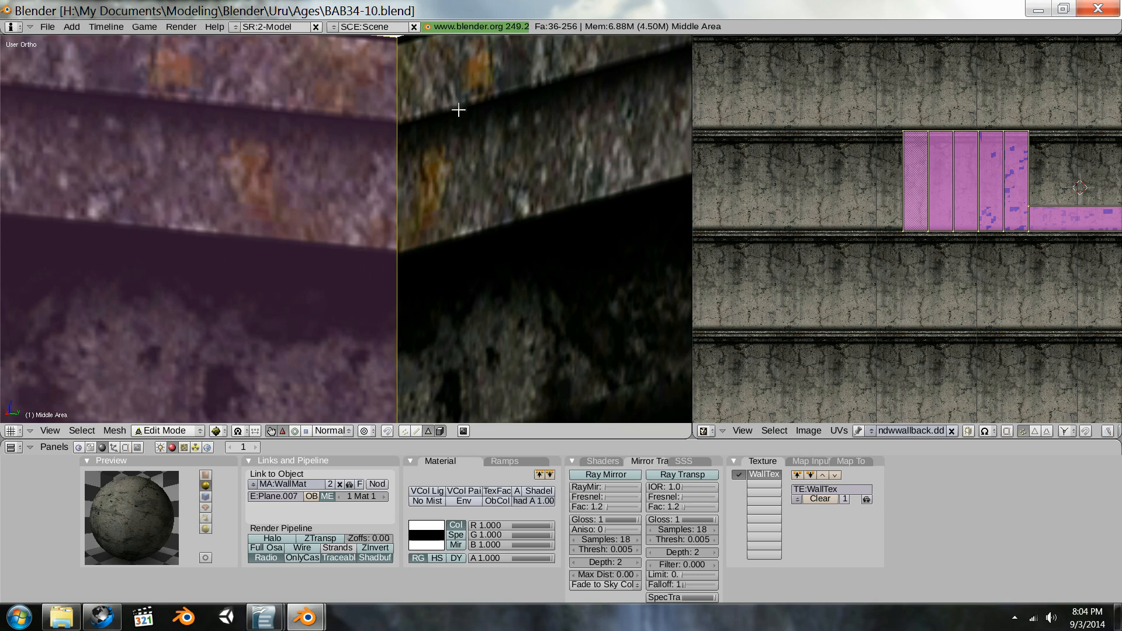
pyautogui.scroll(-6, 485, 234)
pyautogui.moveTo(484, 305); pyautogui.dragTo(476, 185, button='middle')
pyautogui.scroll(3, 477, 184)
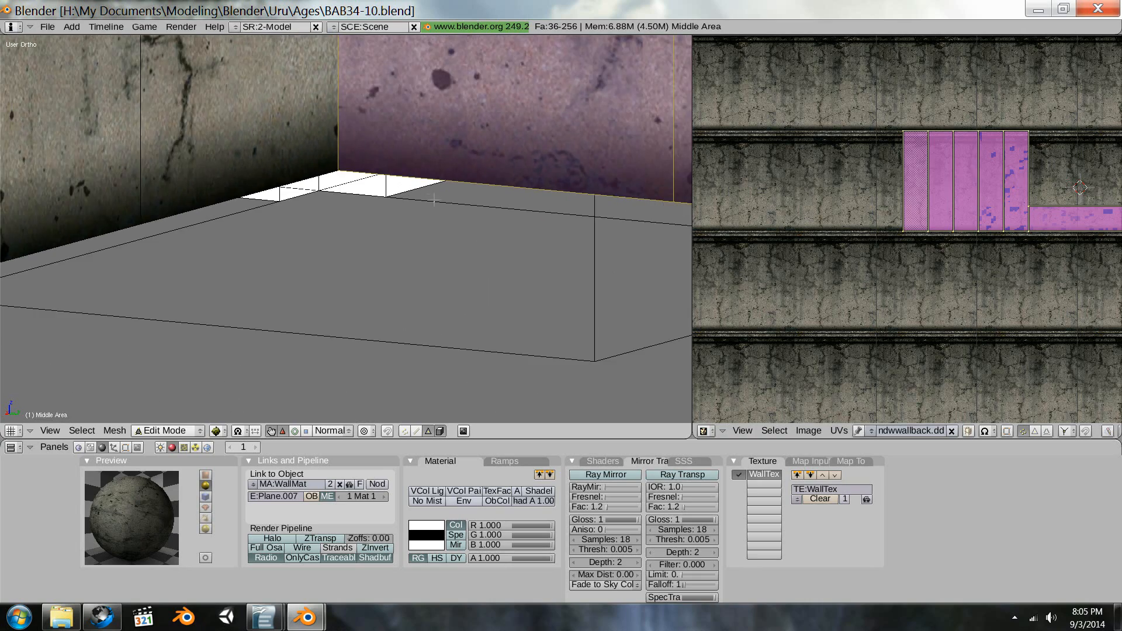
pyautogui.scroll(-6, 434, 193)
pyautogui.moveTo(377, 190); pyautogui.dragTo(377, 214, button='middle')
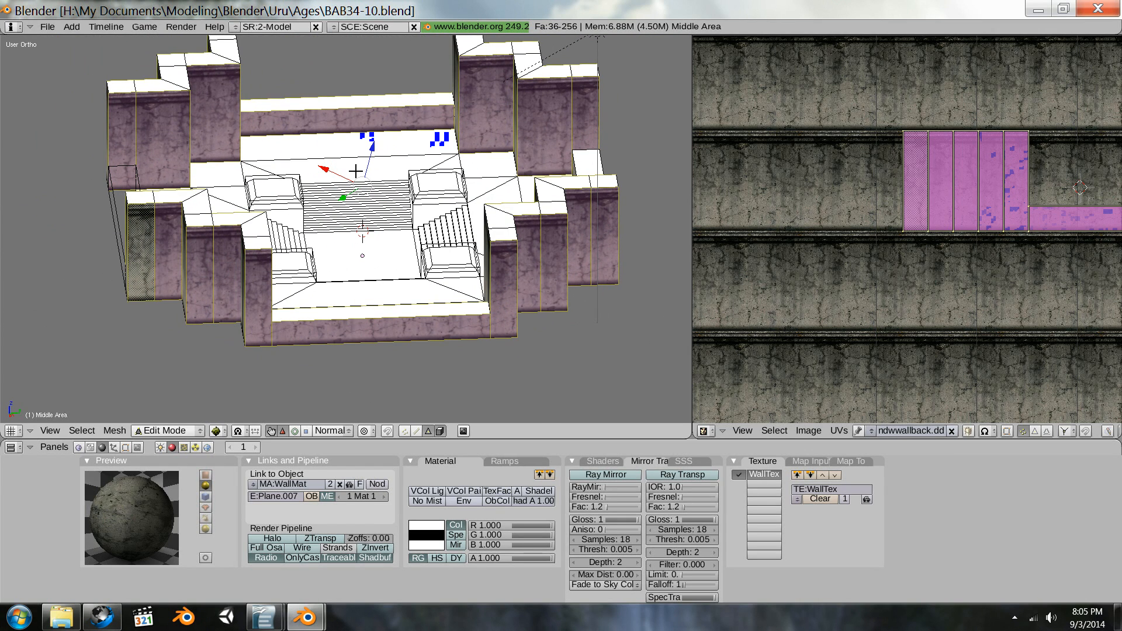
# Step: Deselect all faces and save over the existing BAB34-10.blend file
pyautogui.press('a')
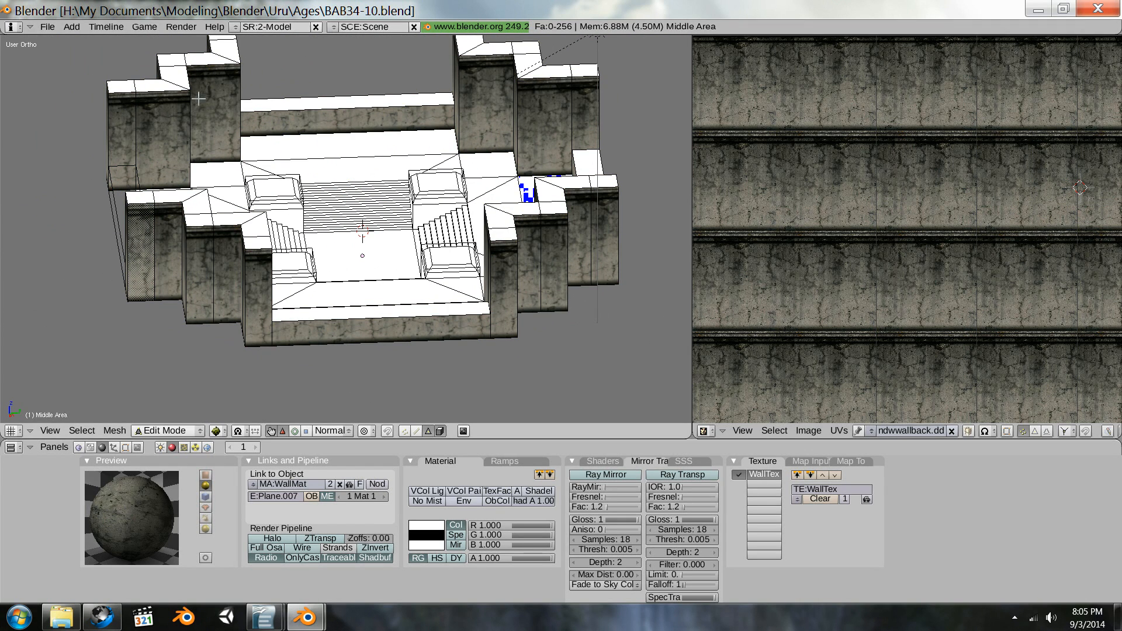
pyautogui.click(47, 27)
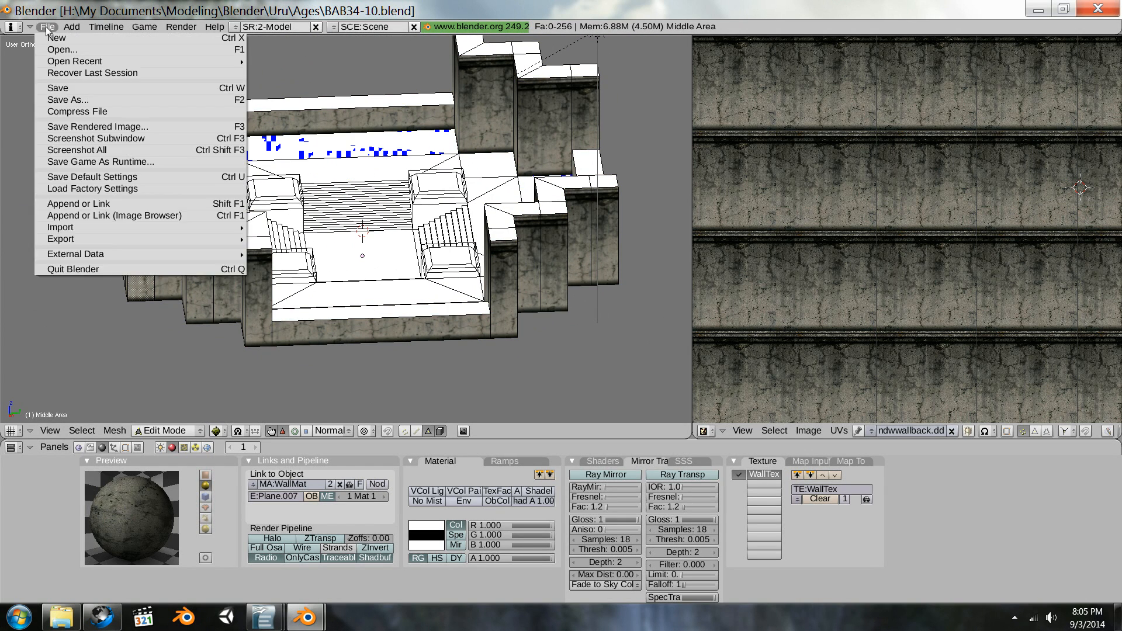
pyautogui.click(75, 88)
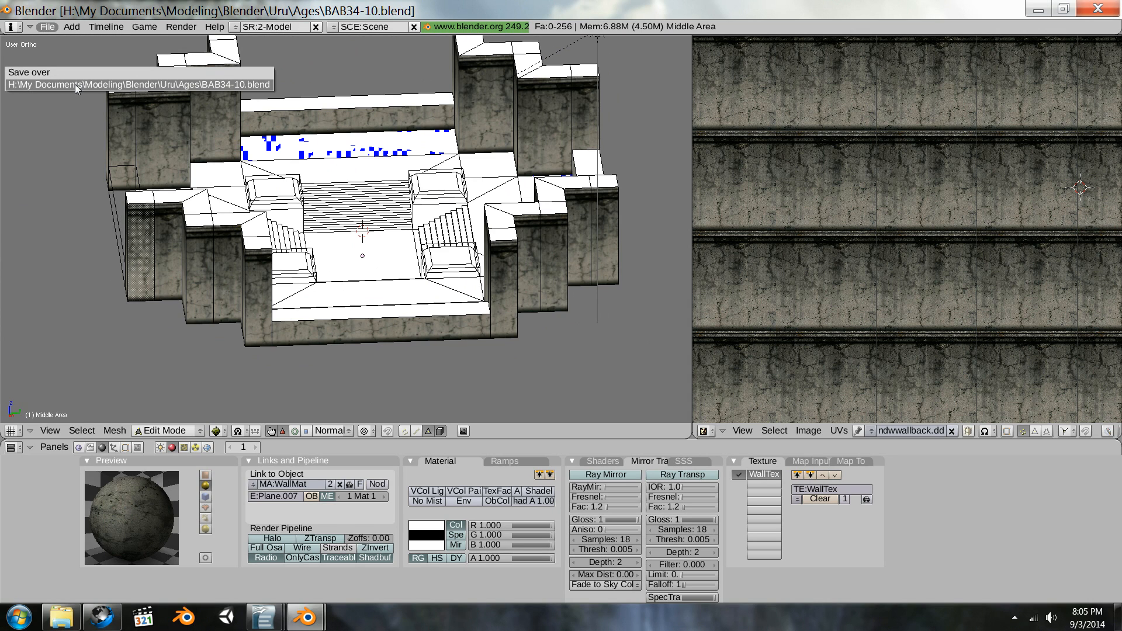
pyautogui.click(75, 85)
# Step: Save the scene as a new file named BAB34-11.blend in the same folder
pyautogui.click(47, 27)
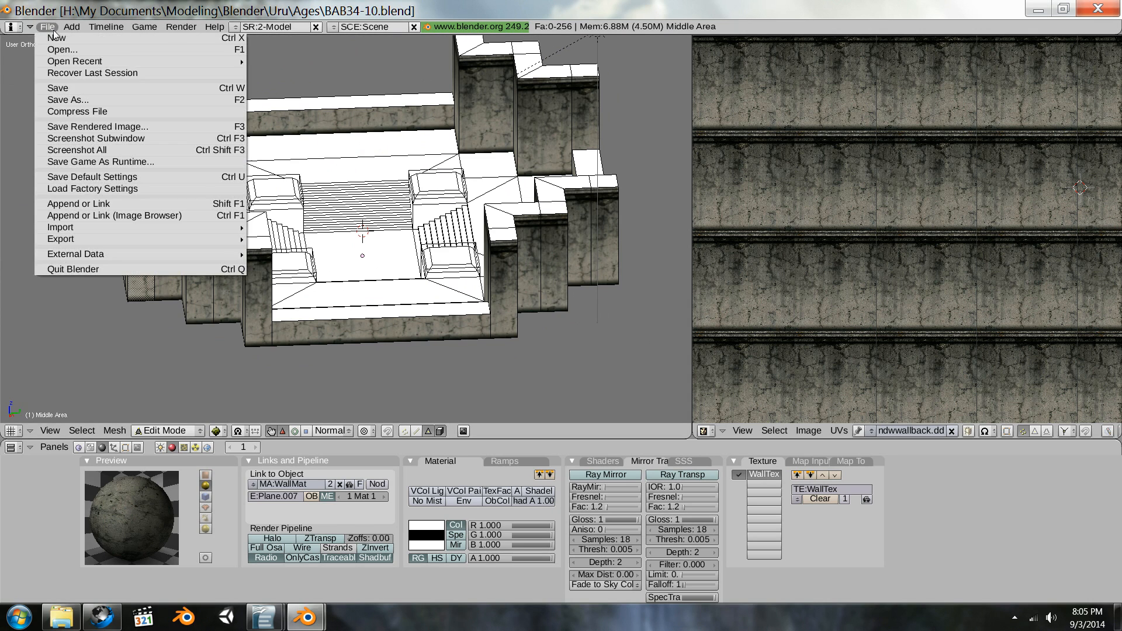
pyautogui.click(83, 97)
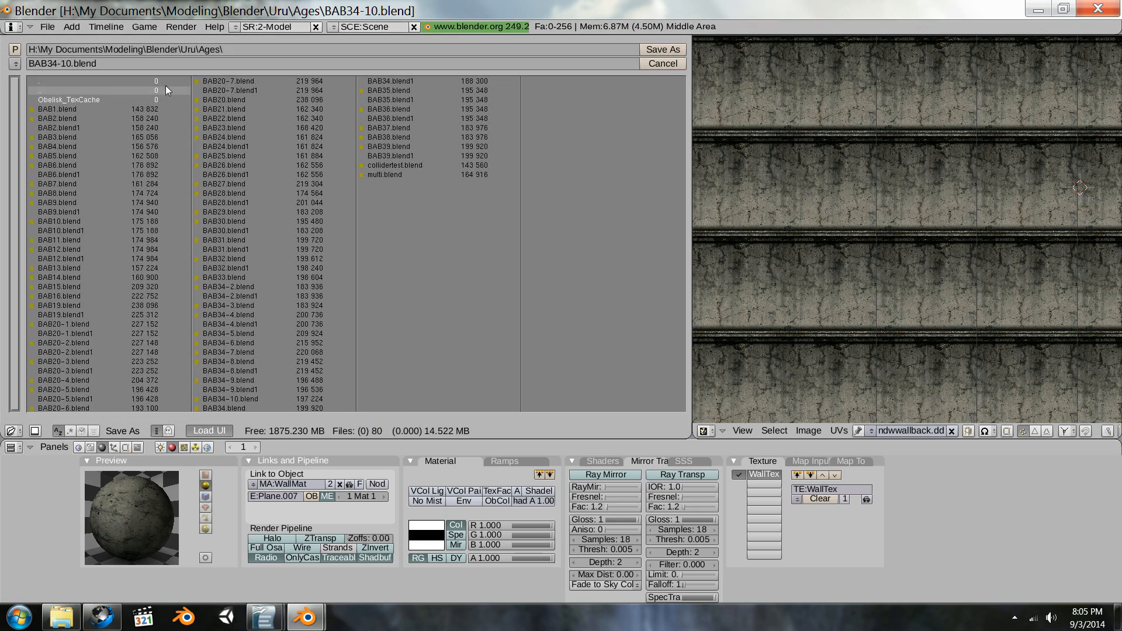
pyautogui.click(69, 62)
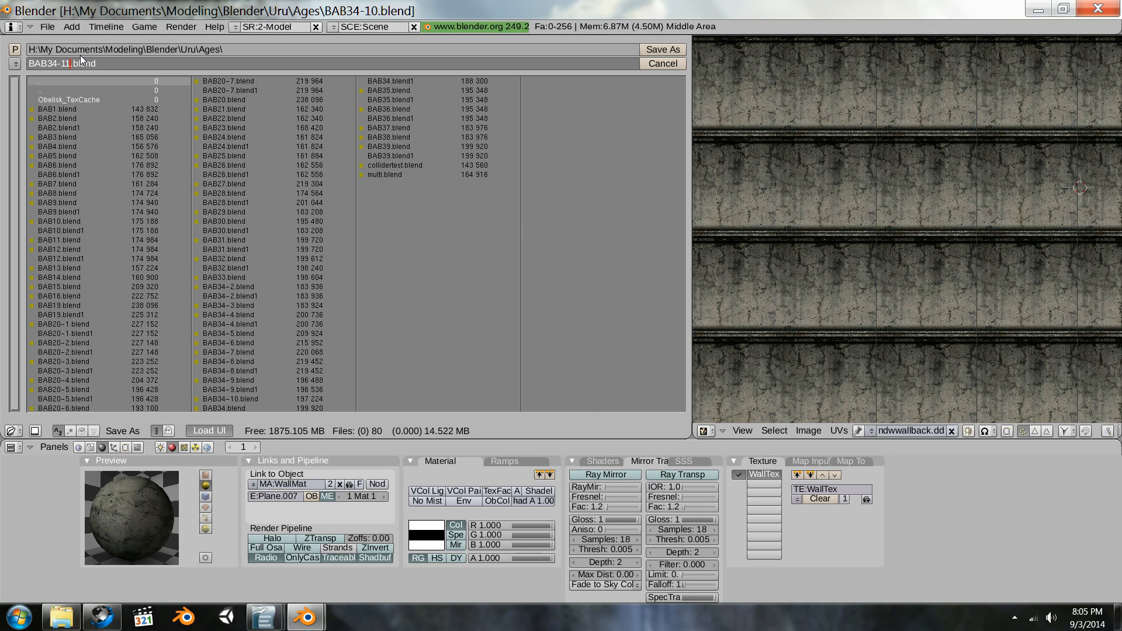
pyautogui.press('Return')
pyautogui.click(663, 50)
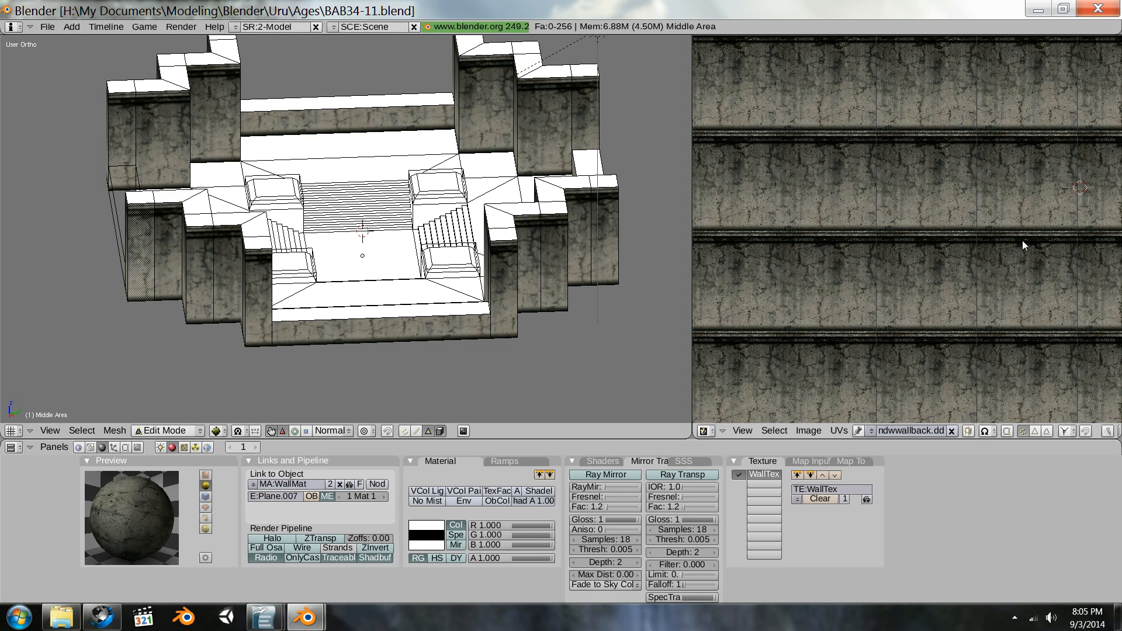
# Step: Switch the 3D view to Solid draw type and select the outer face of the low wall between the tall walls
pyautogui.scroll(-1, 445, 313)
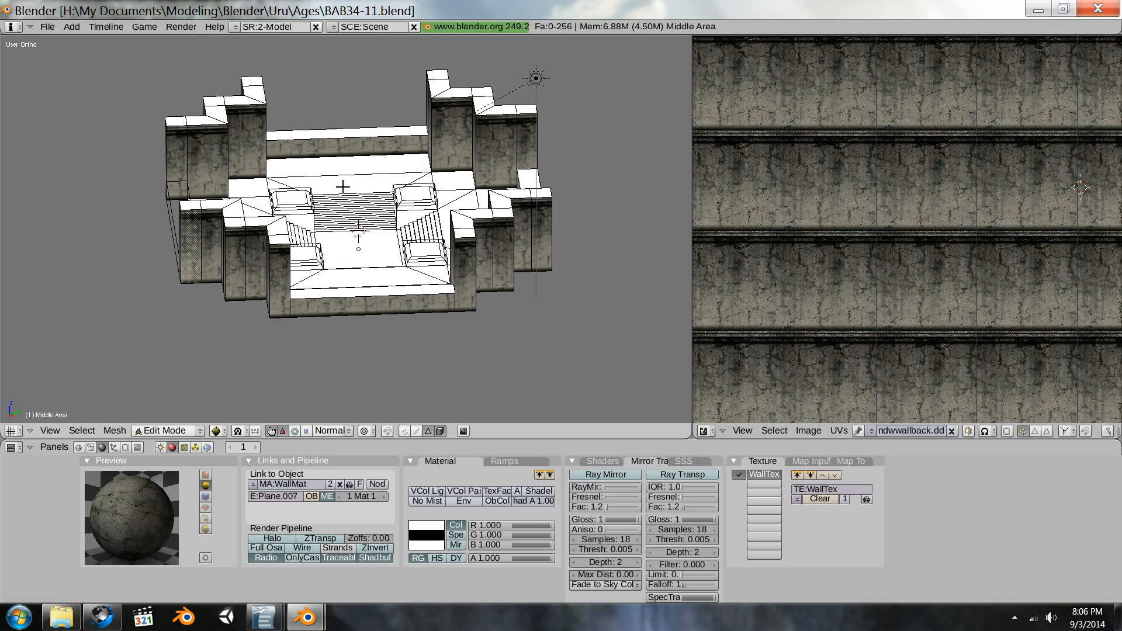
pyautogui.moveTo(343, 187); pyautogui.dragTo(324, 256, button='middle')
pyautogui.scroll(5, 317, 309)
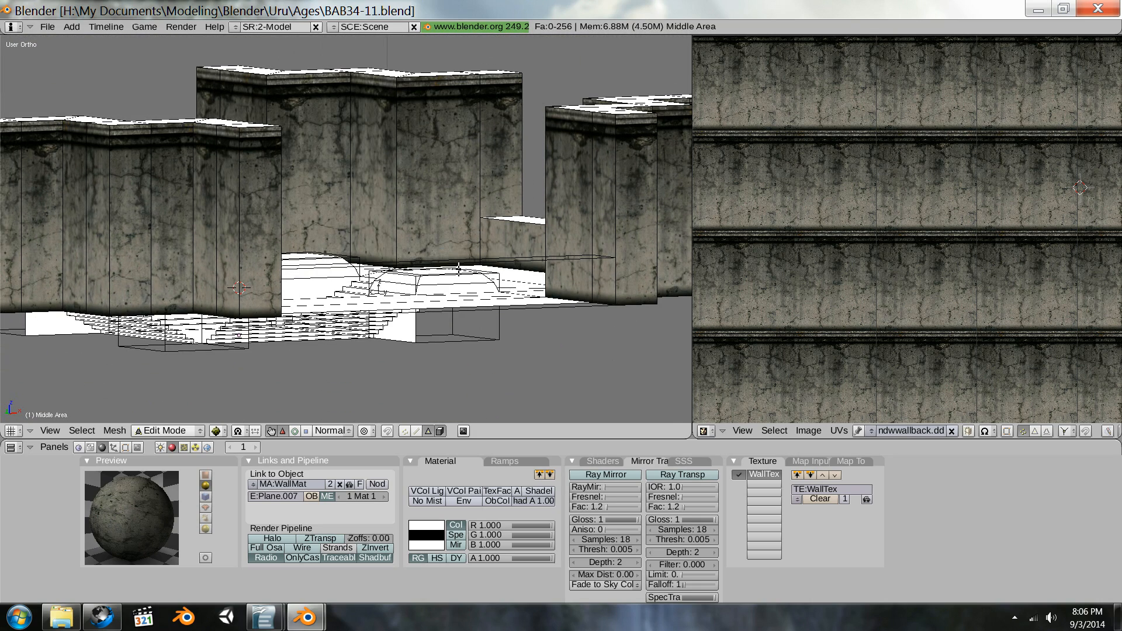
pyautogui.click(215, 431)
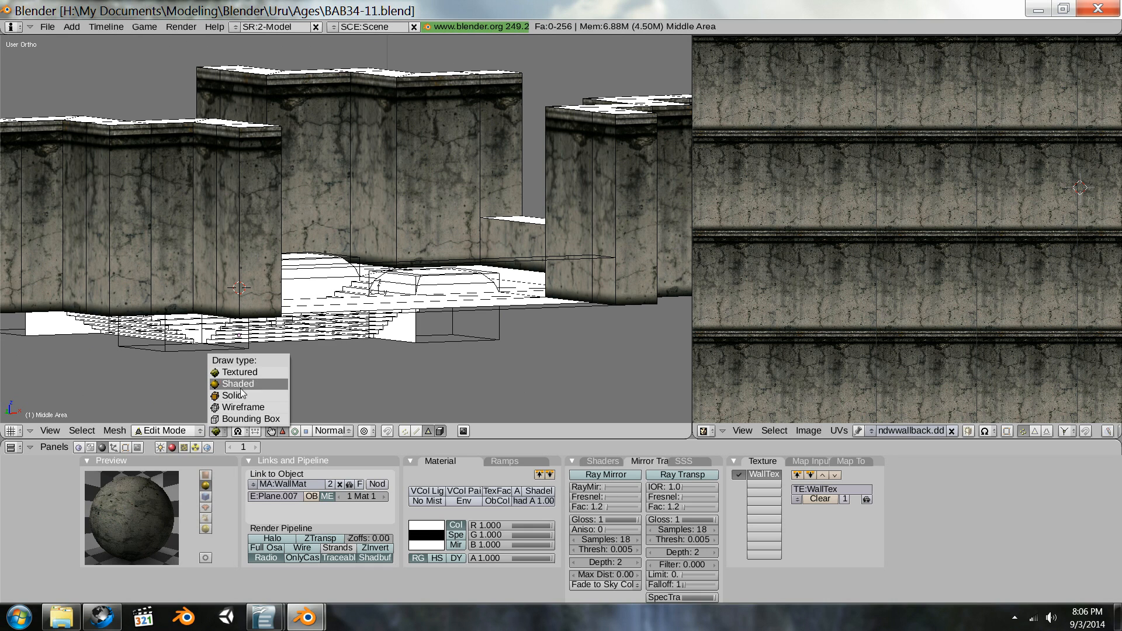
pyautogui.click(246, 397)
pyautogui.rightClick(475, 292)
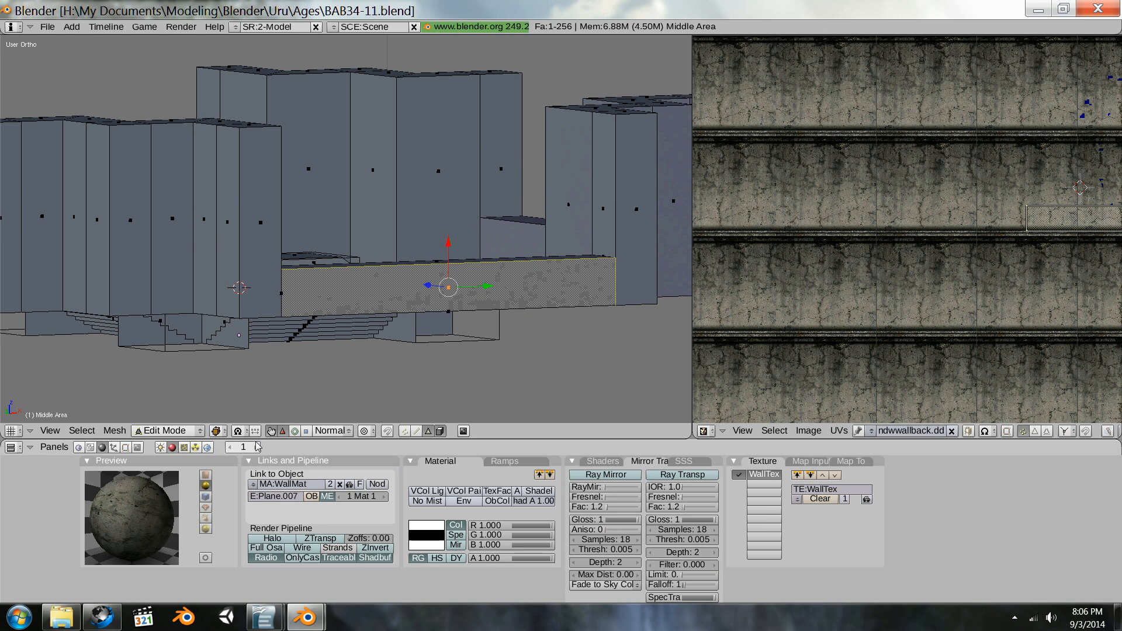
# Step: Display the mesh's face normals with a normal size of 0.500
pyautogui.click(125, 448)
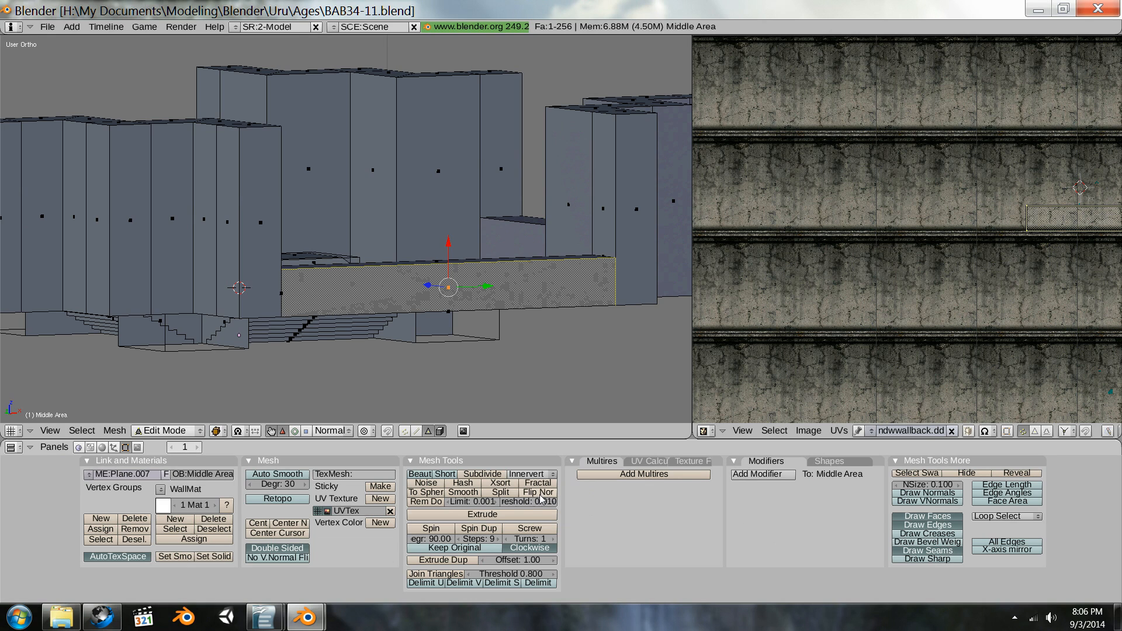
pyautogui.moveTo(529, 290); pyautogui.dragTo(509, 323, button='middle')
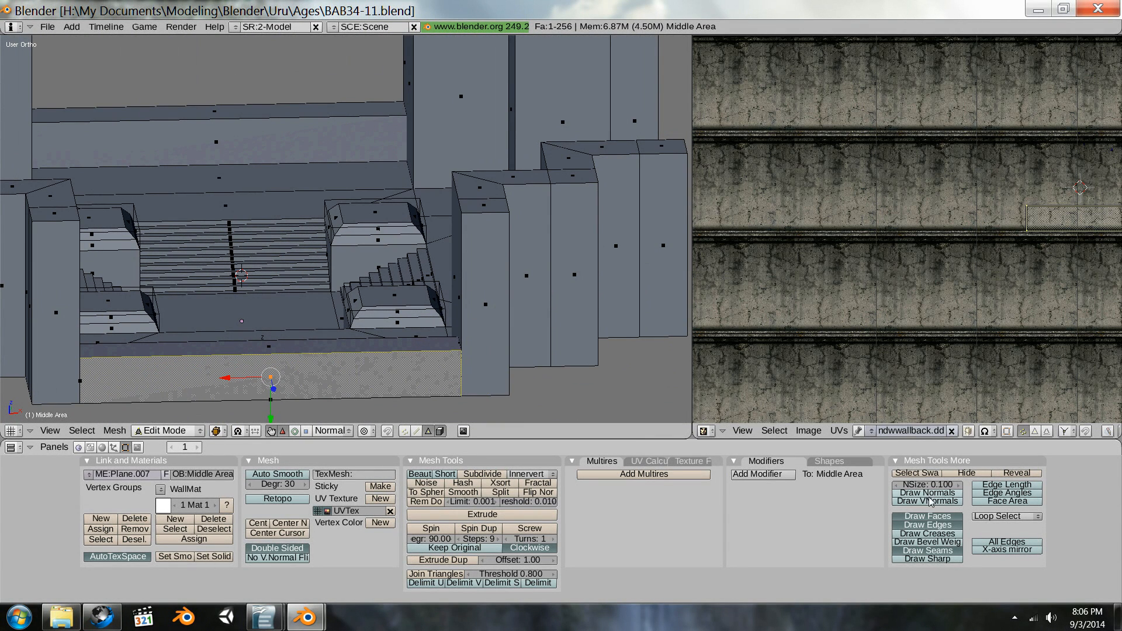
pyautogui.click(958, 485)
pyautogui.click(959, 485)
pyautogui.click(941, 494)
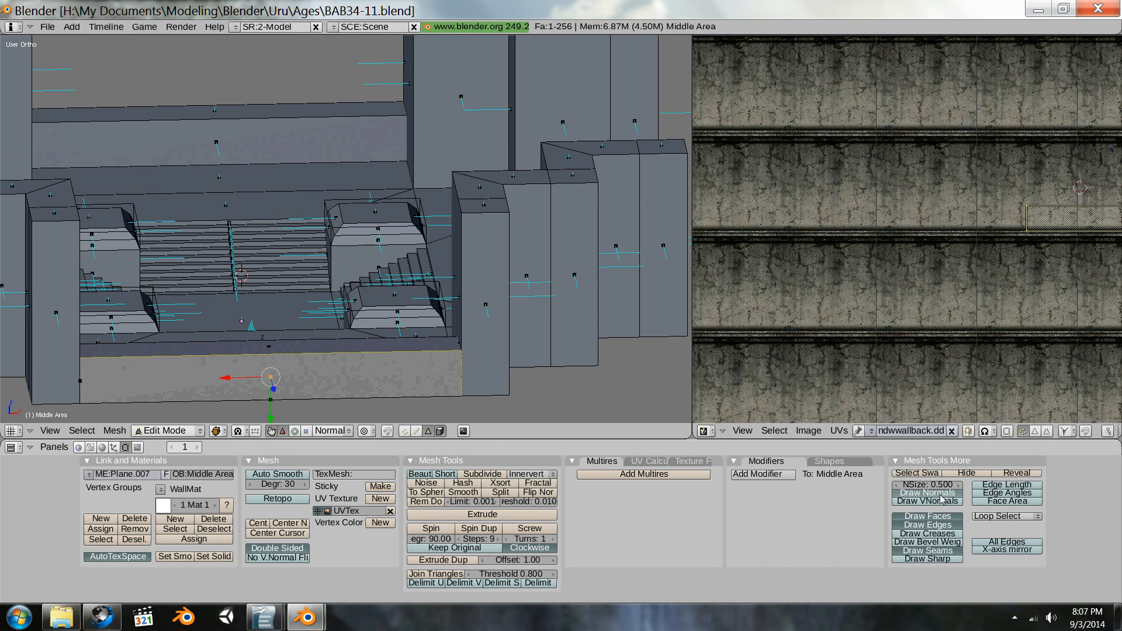
# Step: Select a tall wall face beside the low wall and examine which way the walls' face normals point
pyautogui.moveTo(444, 337); pyautogui.dragTo(420, 346, button='middle')
pyautogui.moveTo(355, 310); pyautogui.dragTo(456, 307, button='middle')
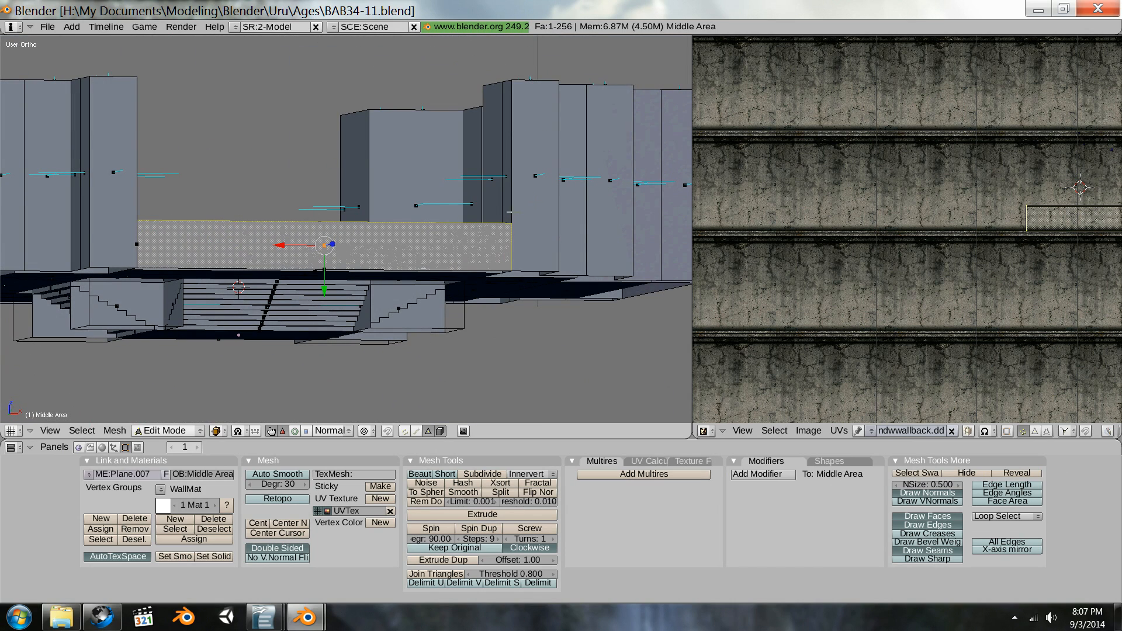
pyautogui.rightClick(531, 188)
pyautogui.moveTo(531, 188); pyautogui.dragTo(132, 259, button='middle')
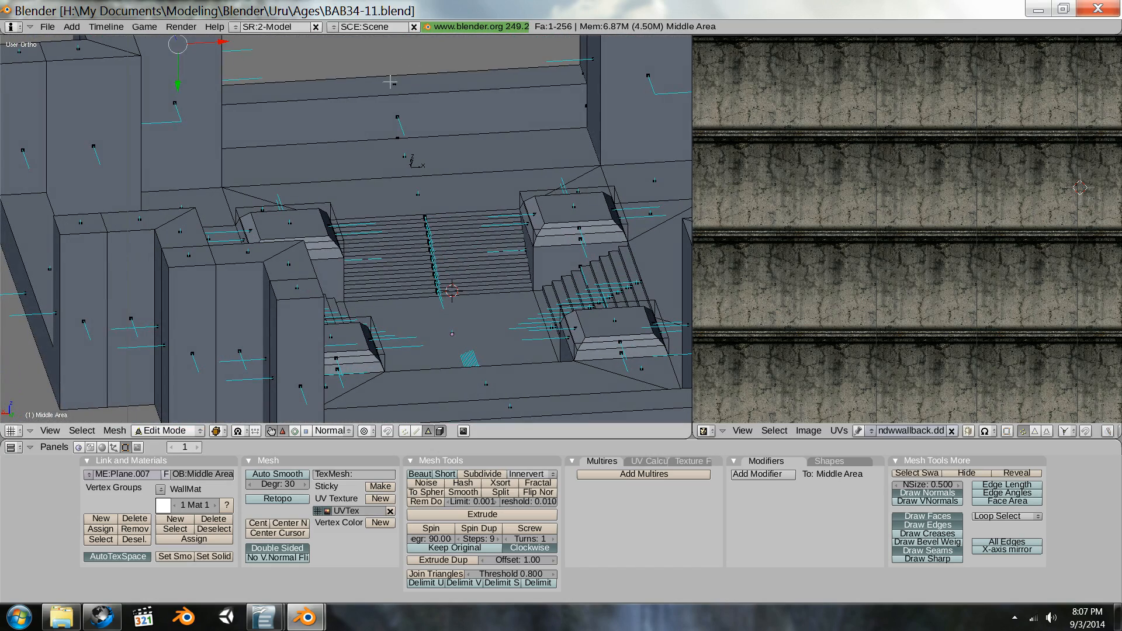
# Step: Select the top faces of the low walls between the tall walls one at a time and flip their normals to point upward
pyautogui.rightClick(391, 79)
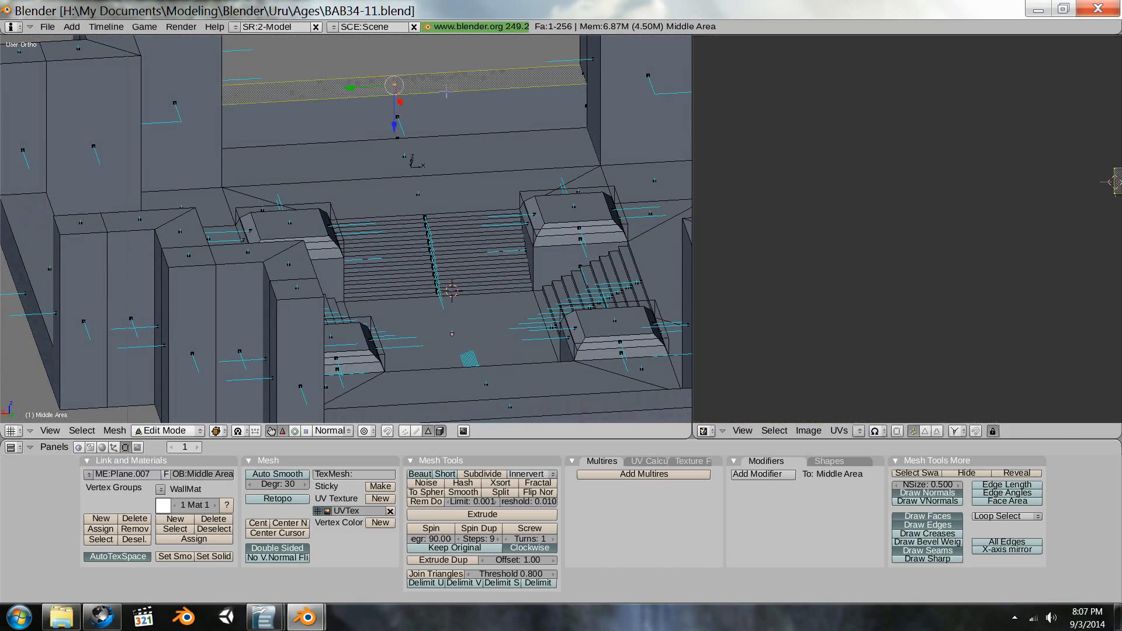
pyautogui.click(543, 496)
pyautogui.moveTo(399, 187); pyautogui.dragTo(575, 199, button='middle')
pyautogui.moveTo(519, 157); pyautogui.dragTo(433, 349, button='middle')
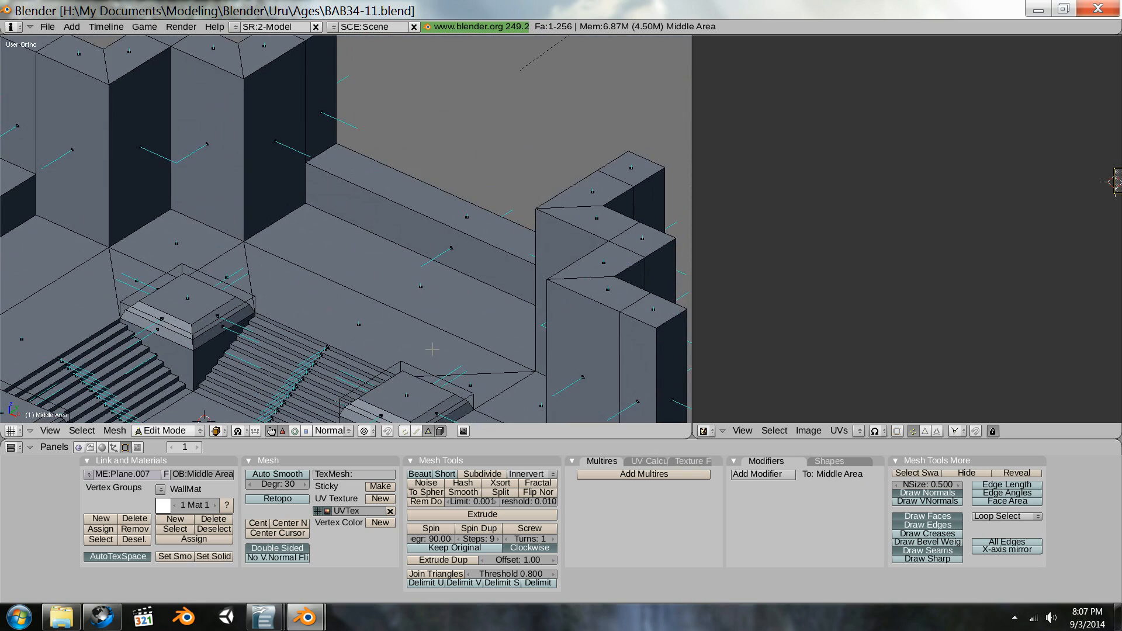
pyautogui.moveTo(472, 252); pyautogui.dragTo(226, 278, button='middle')
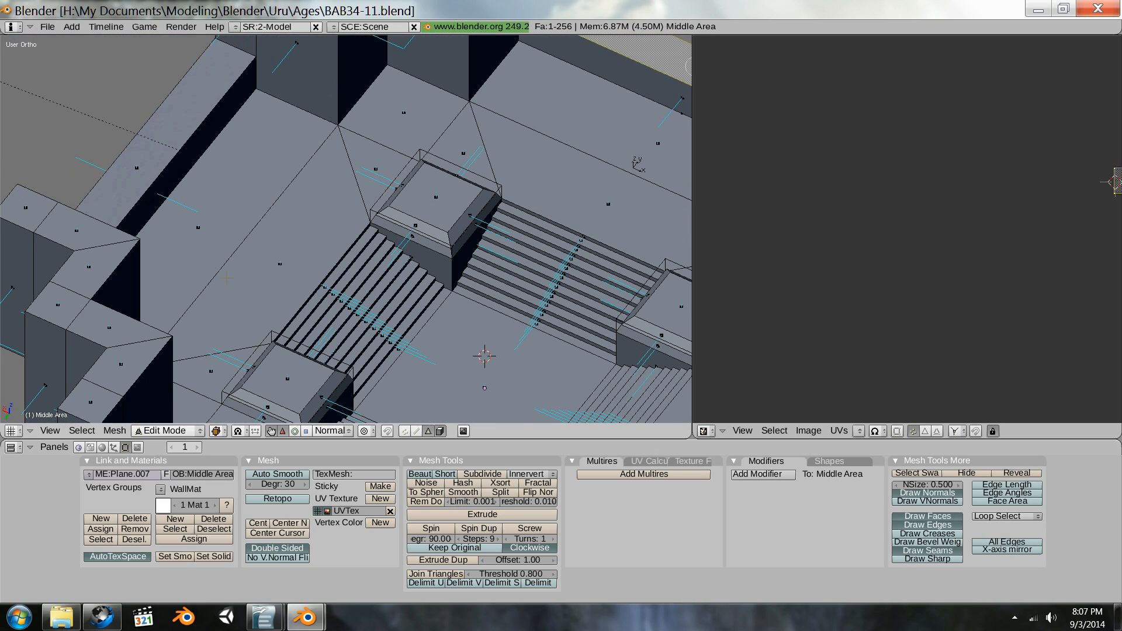
pyautogui.rightClick(130, 177)
pyautogui.click(537, 492)
pyautogui.moveTo(238, 248)
pyautogui.mouseDown(button='middle')
pyautogui.moveTo(268, 253)
pyautogui.moveTo(253, 250)
pyautogui.mouseUp(button='middle')
pyautogui.rightClick(456, 374)
pyautogui.click(545, 496)
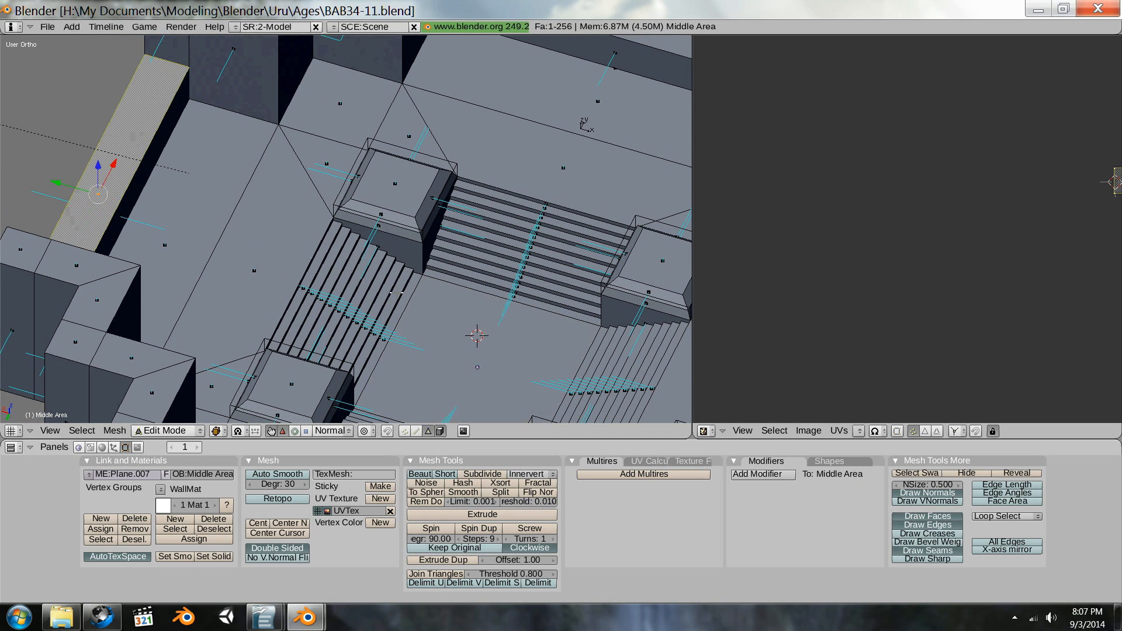
# Step: Select the inner face of the low wall and turn off the display of face normals
pyautogui.moveTo(368, 226); pyautogui.dragTo(252, 195, button='middle')
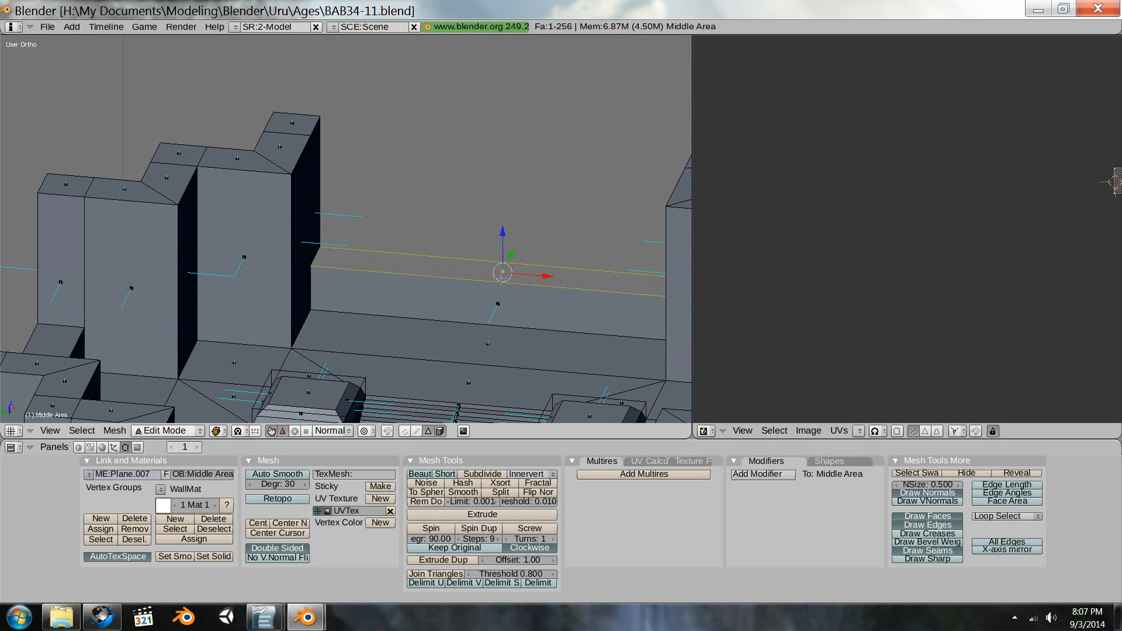
pyautogui.rightClick(536, 304)
pyautogui.moveTo(538, 301); pyautogui.dragTo(193, 303, button='middle')
pyautogui.click(940, 492)
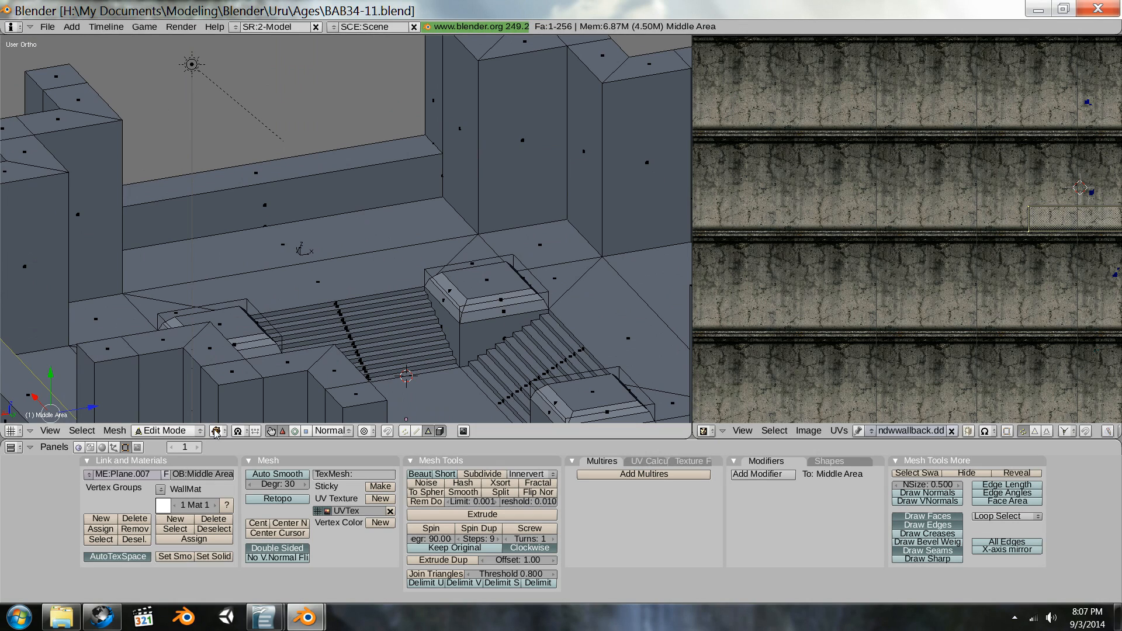
# Step: Set the 3D view to Textured draw type and examine the walls of the whole Middle Area
pyautogui.click(215, 431)
pyautogui.click(234, 380)
pyautogui.scroll(-5, 369, 232)
pyautogui.moveTo(369, 234); pyautogui.dragTo(79, 266, button='middle')
pyautogui.moveTo(400, 286); pyautogui.dragTo(222, 291, button='middle')
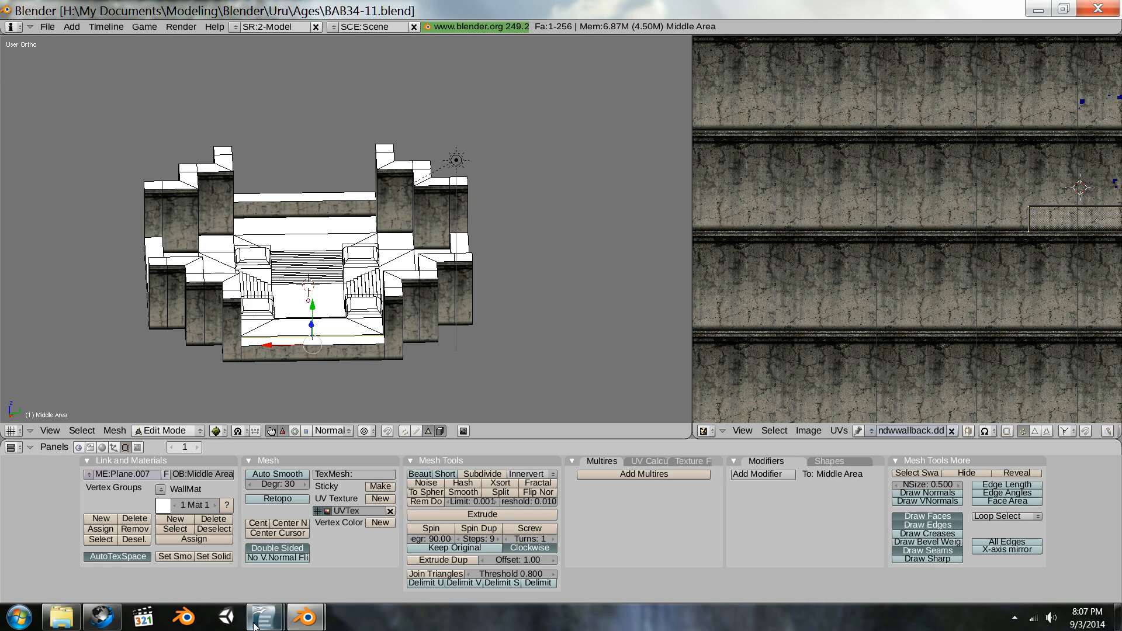
# Step: Read the Homework notes in Blender Age Builders.odt in OpenOffice Writer, and return to Blender to show WallMat's material settings
pyautogui.moveTo(254, 625)
pyautogui.click(345, 529)
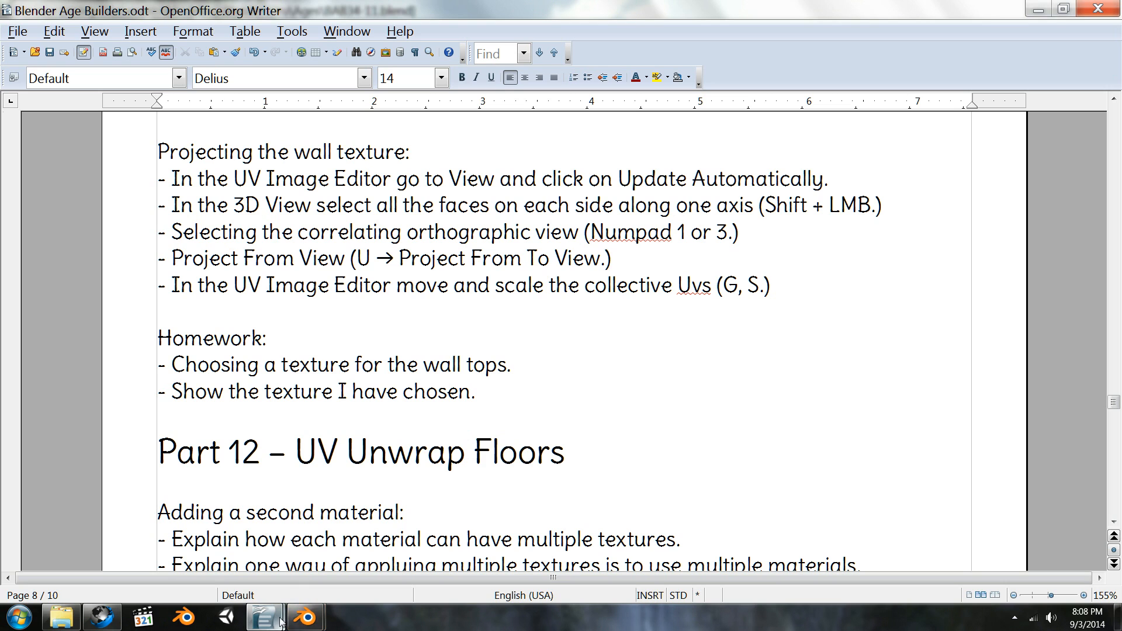
pyautogui.click(305, 617)
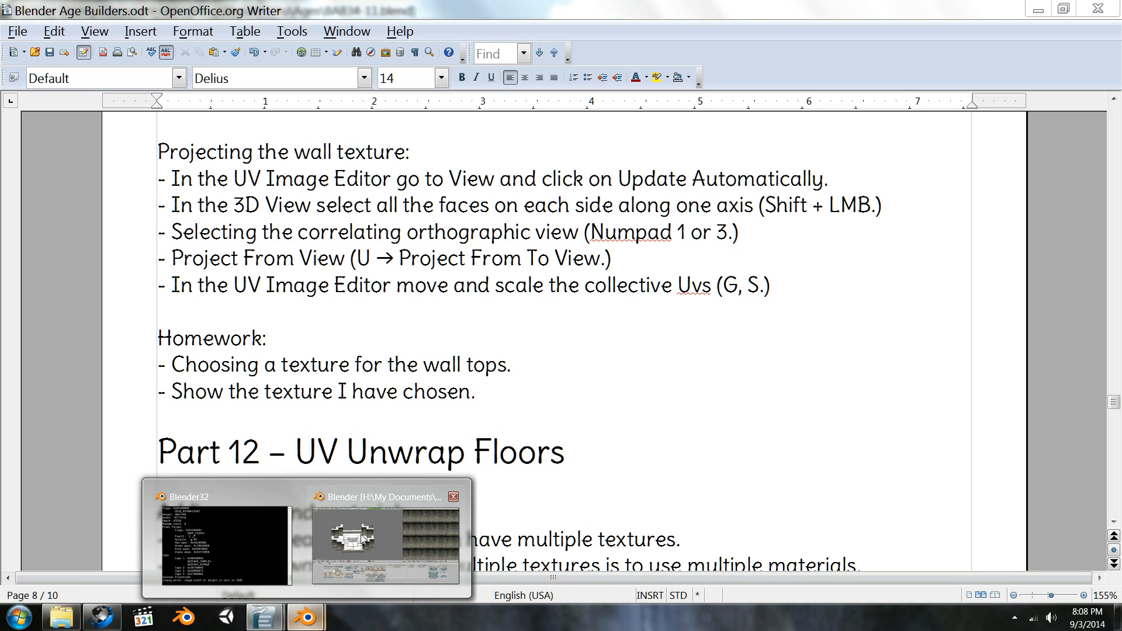
pyautogui.click(386, 544)
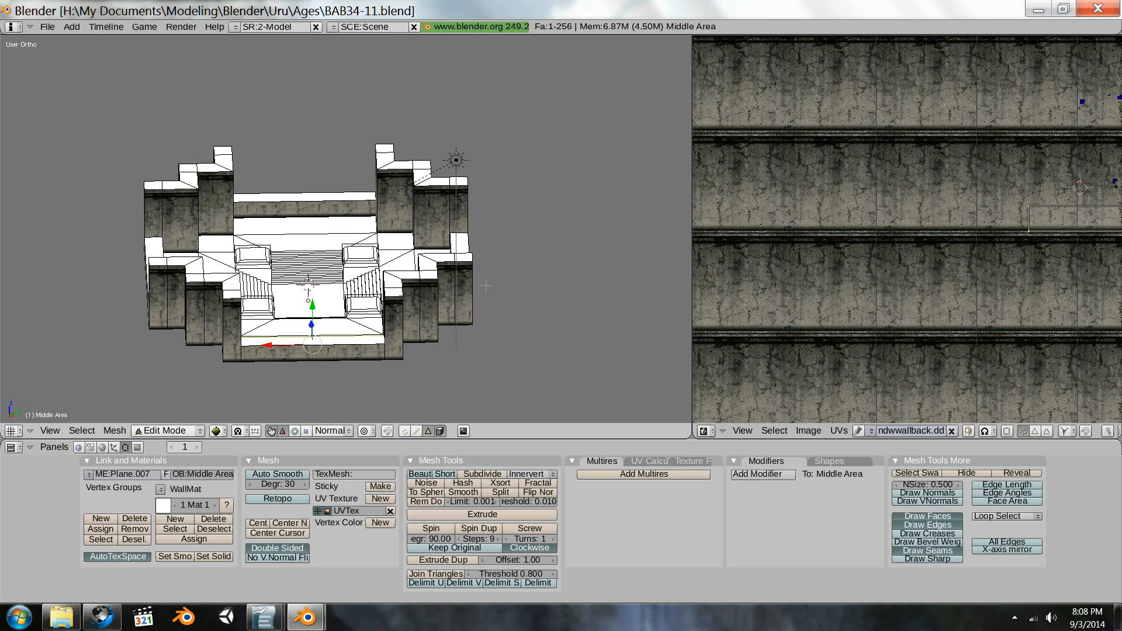
pyautogui.click(102, 447)
pyautogui.click(102, 448)
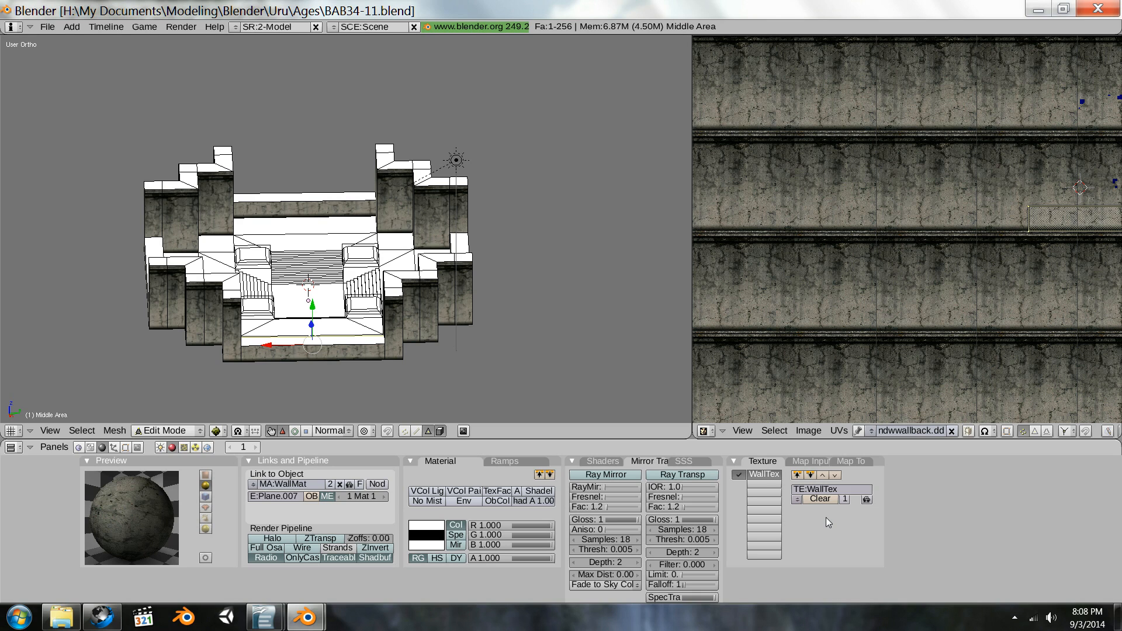
# Step: Save the scene over the existing BAB34-11.blend and minimize the Blender window
pyautogui.click(46, 28)
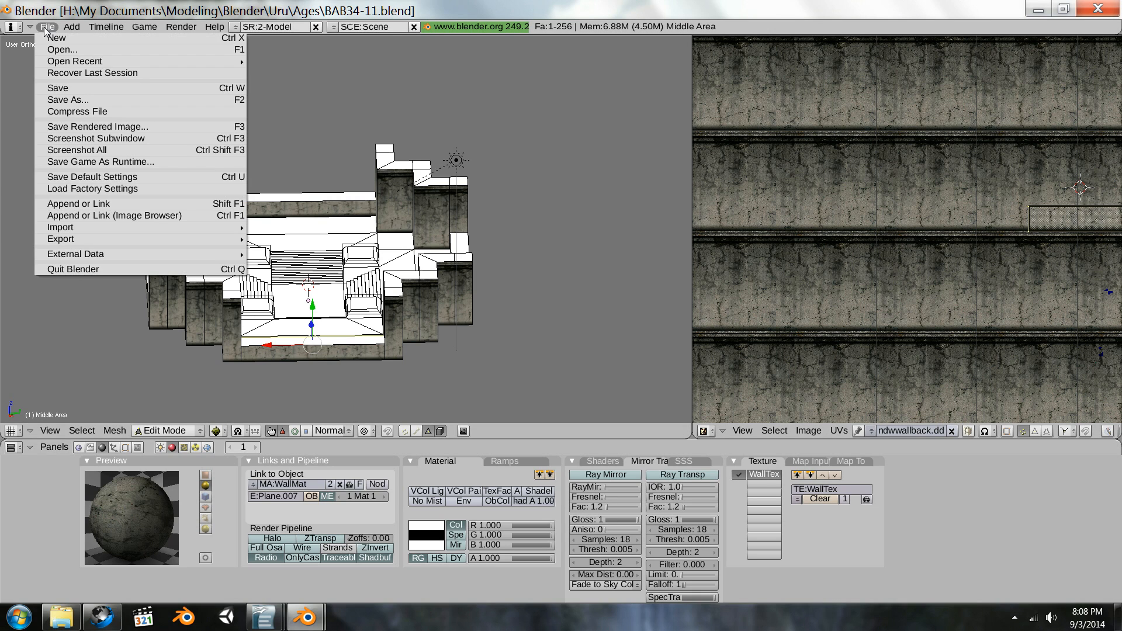
pyautogui.click(73, 88)
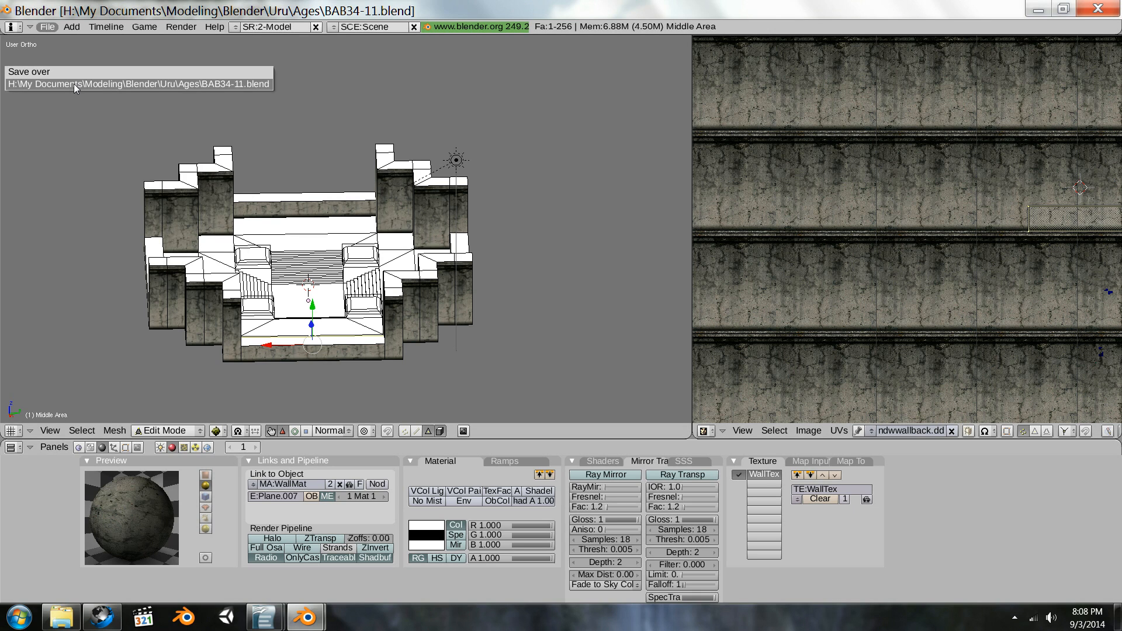
pyautogui.click(73, 83)
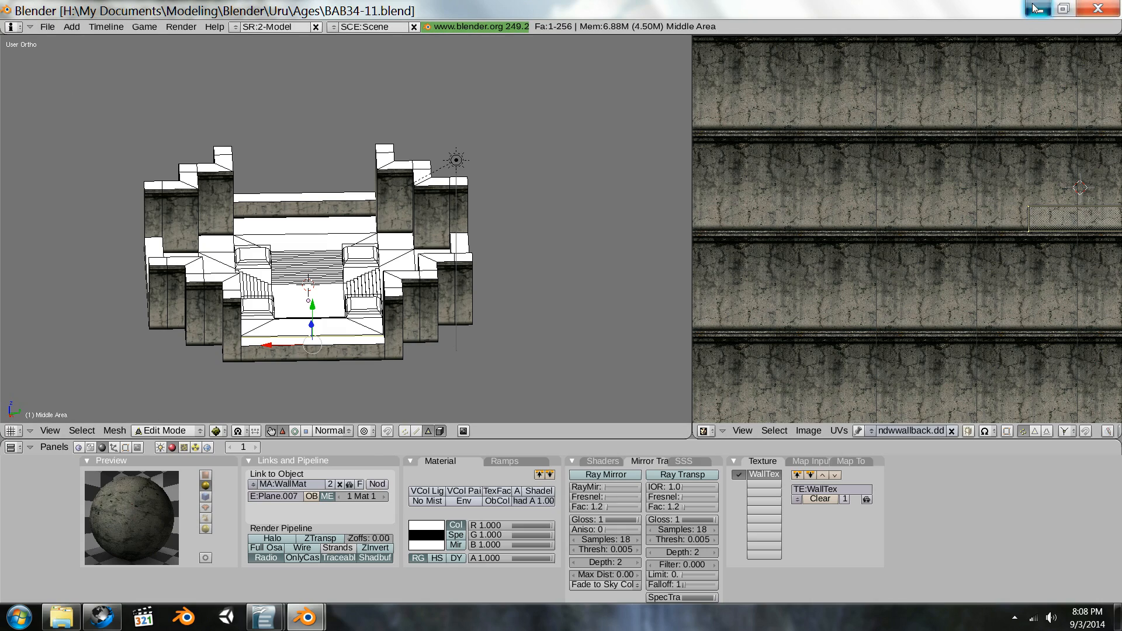
pyautogui.click(1043, 8)
pyautogui.click(1035, 7)
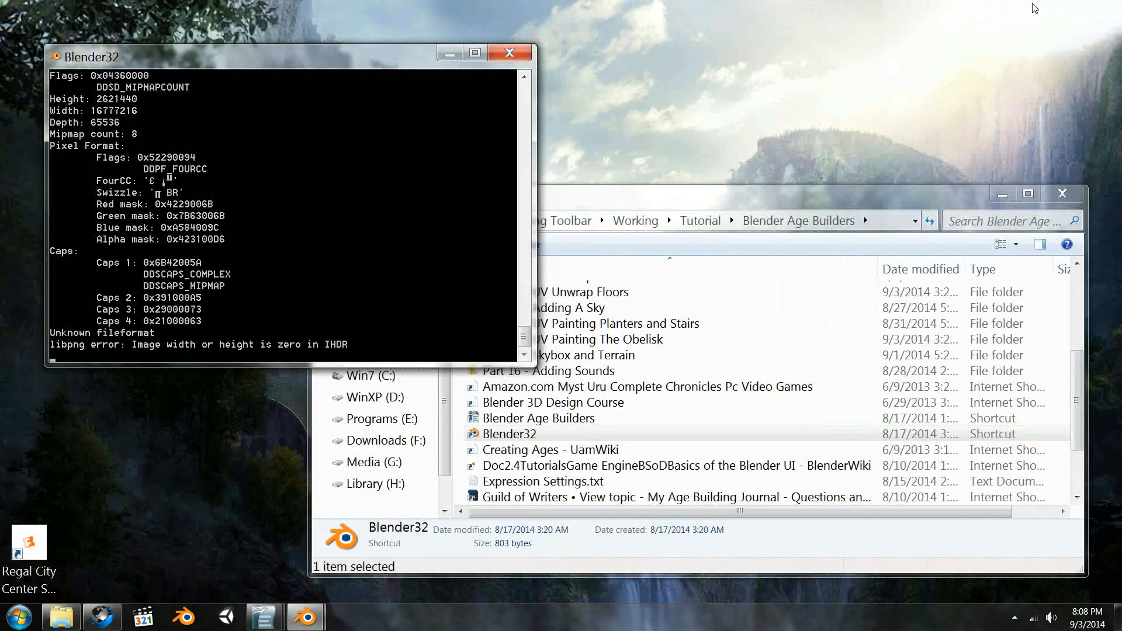